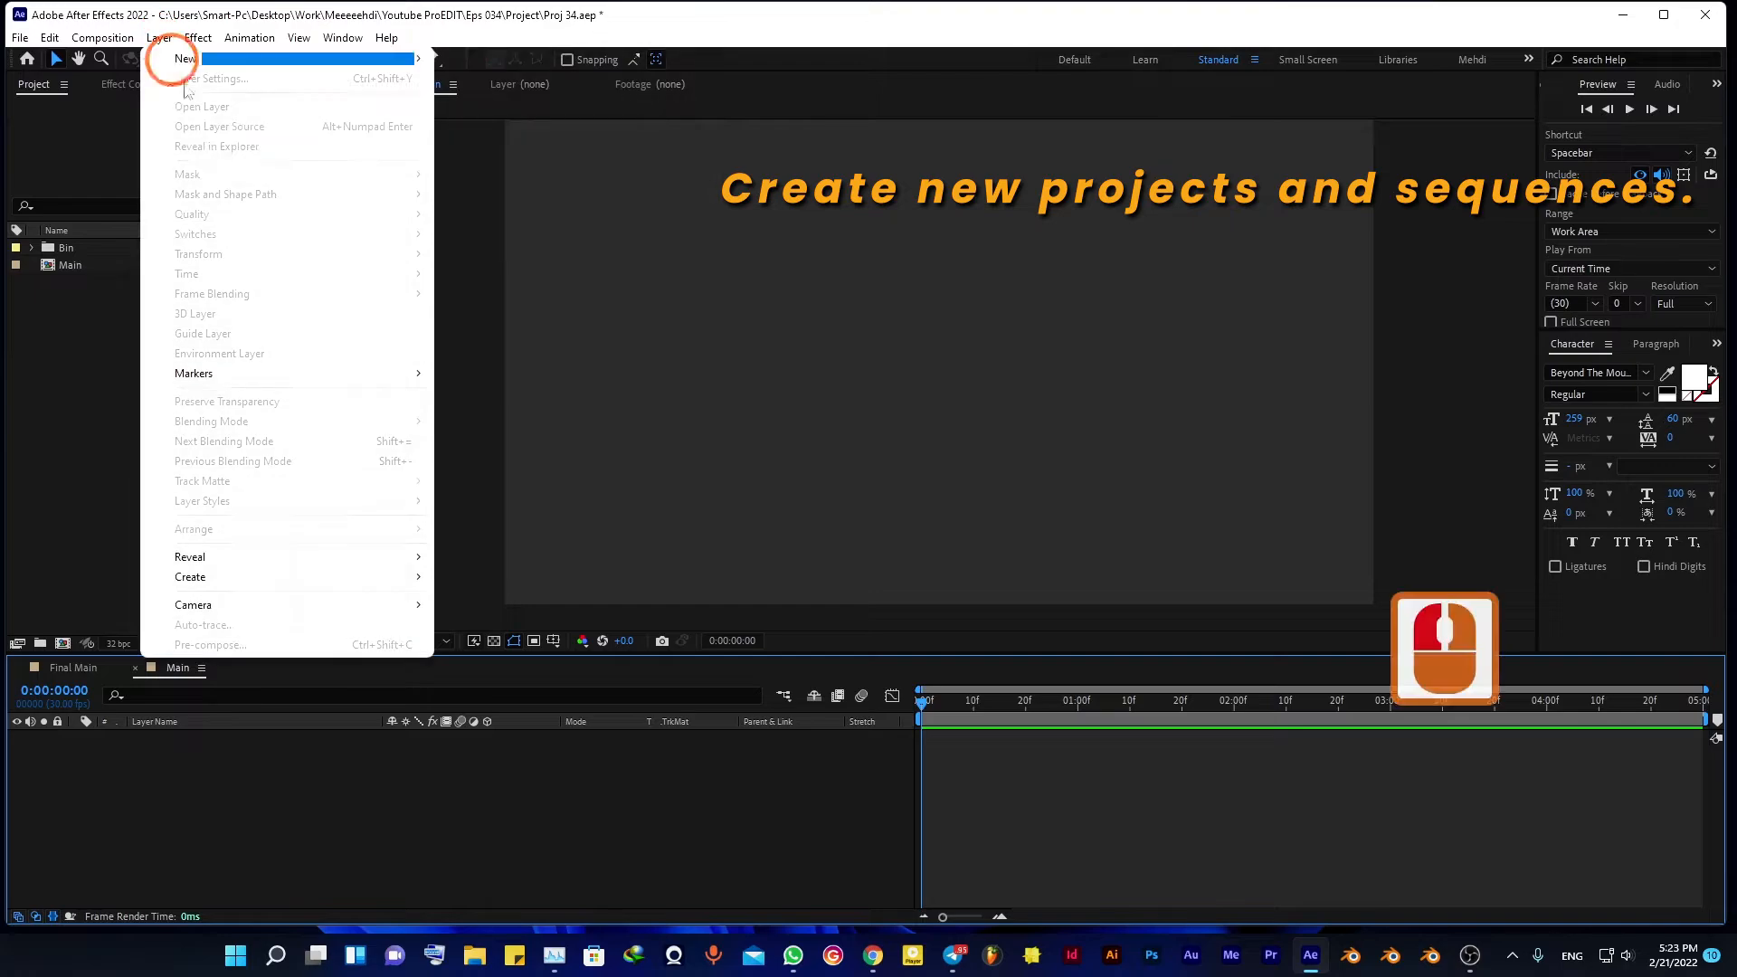
Step: Create a 1920 × 1080 px red solid layer as the background of the Main composition
{"action": "mouse_move", "coordinate": [190, 58]}
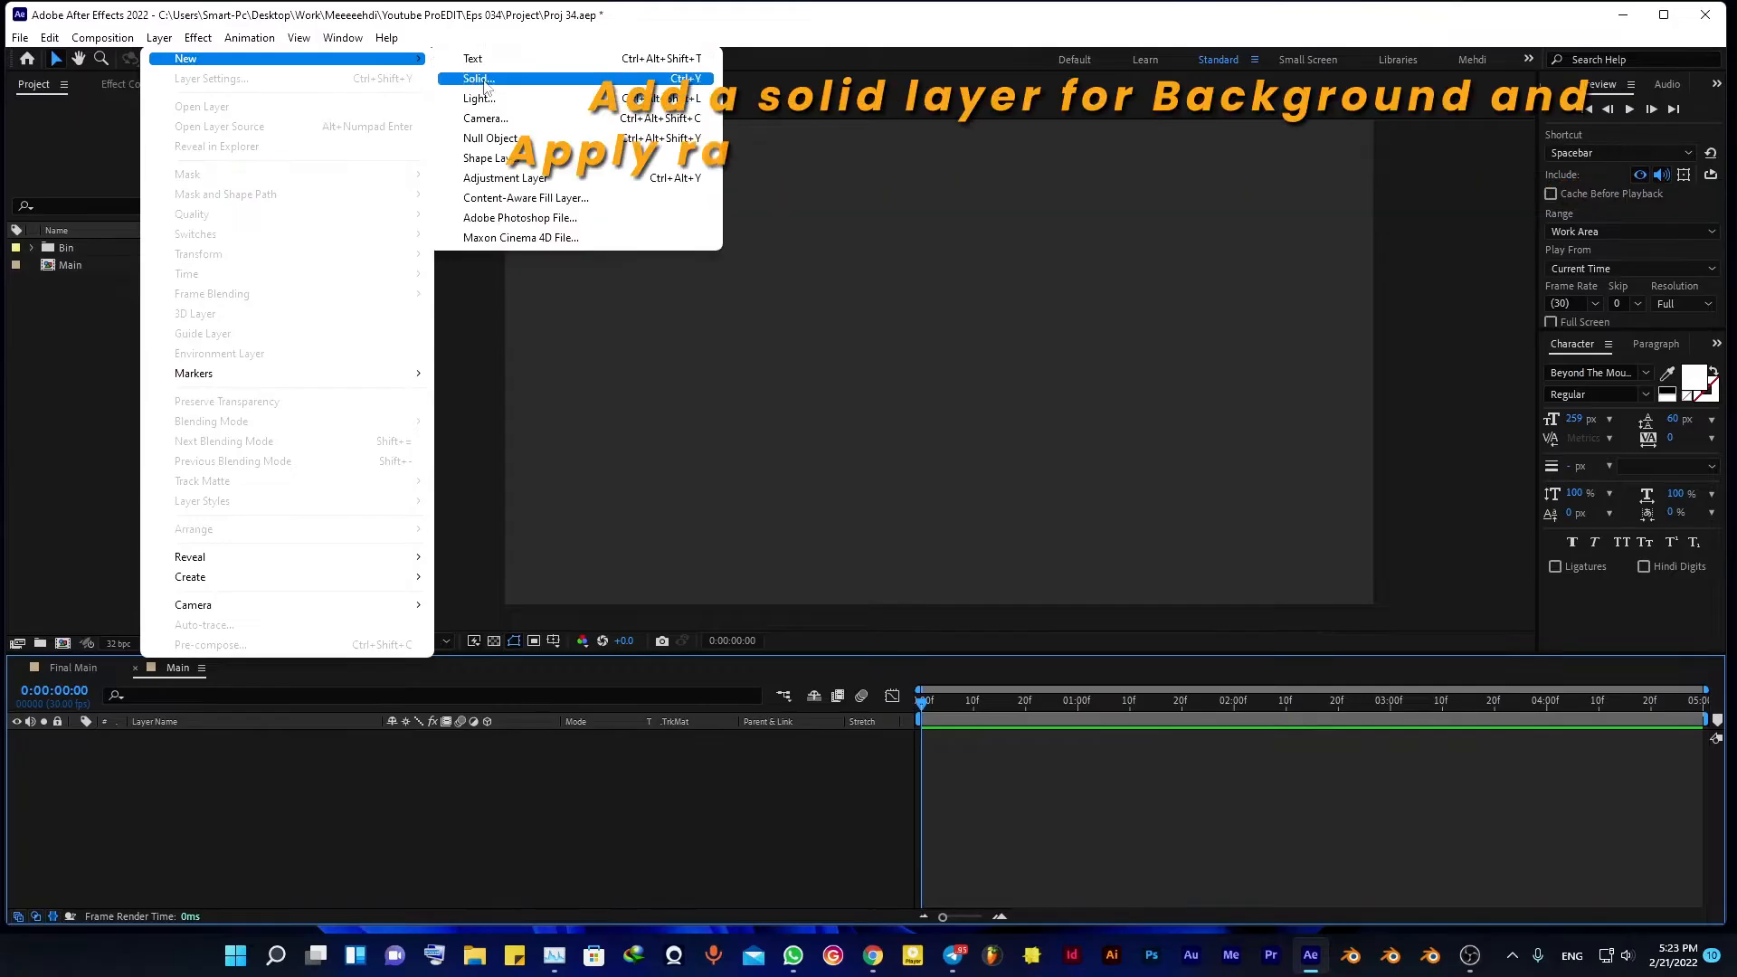
{"action": "left_click", "coordinate": [489, 80]}
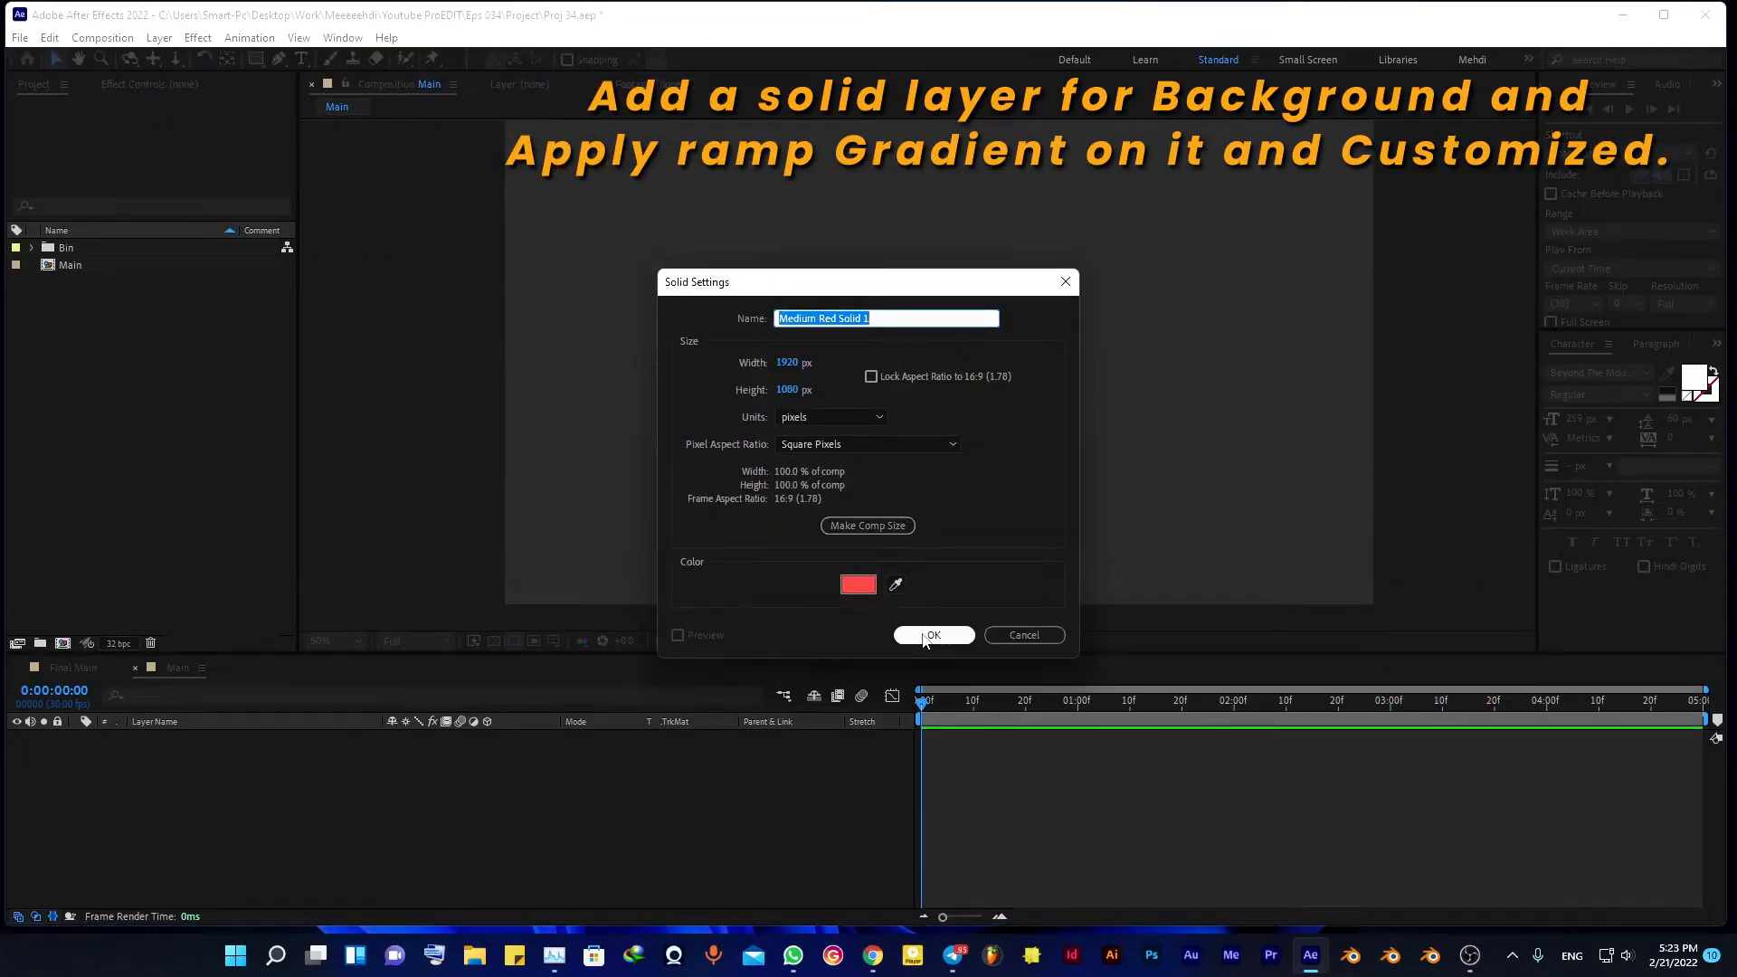
{"action": "left_click", "coordinate": [932, 635]}
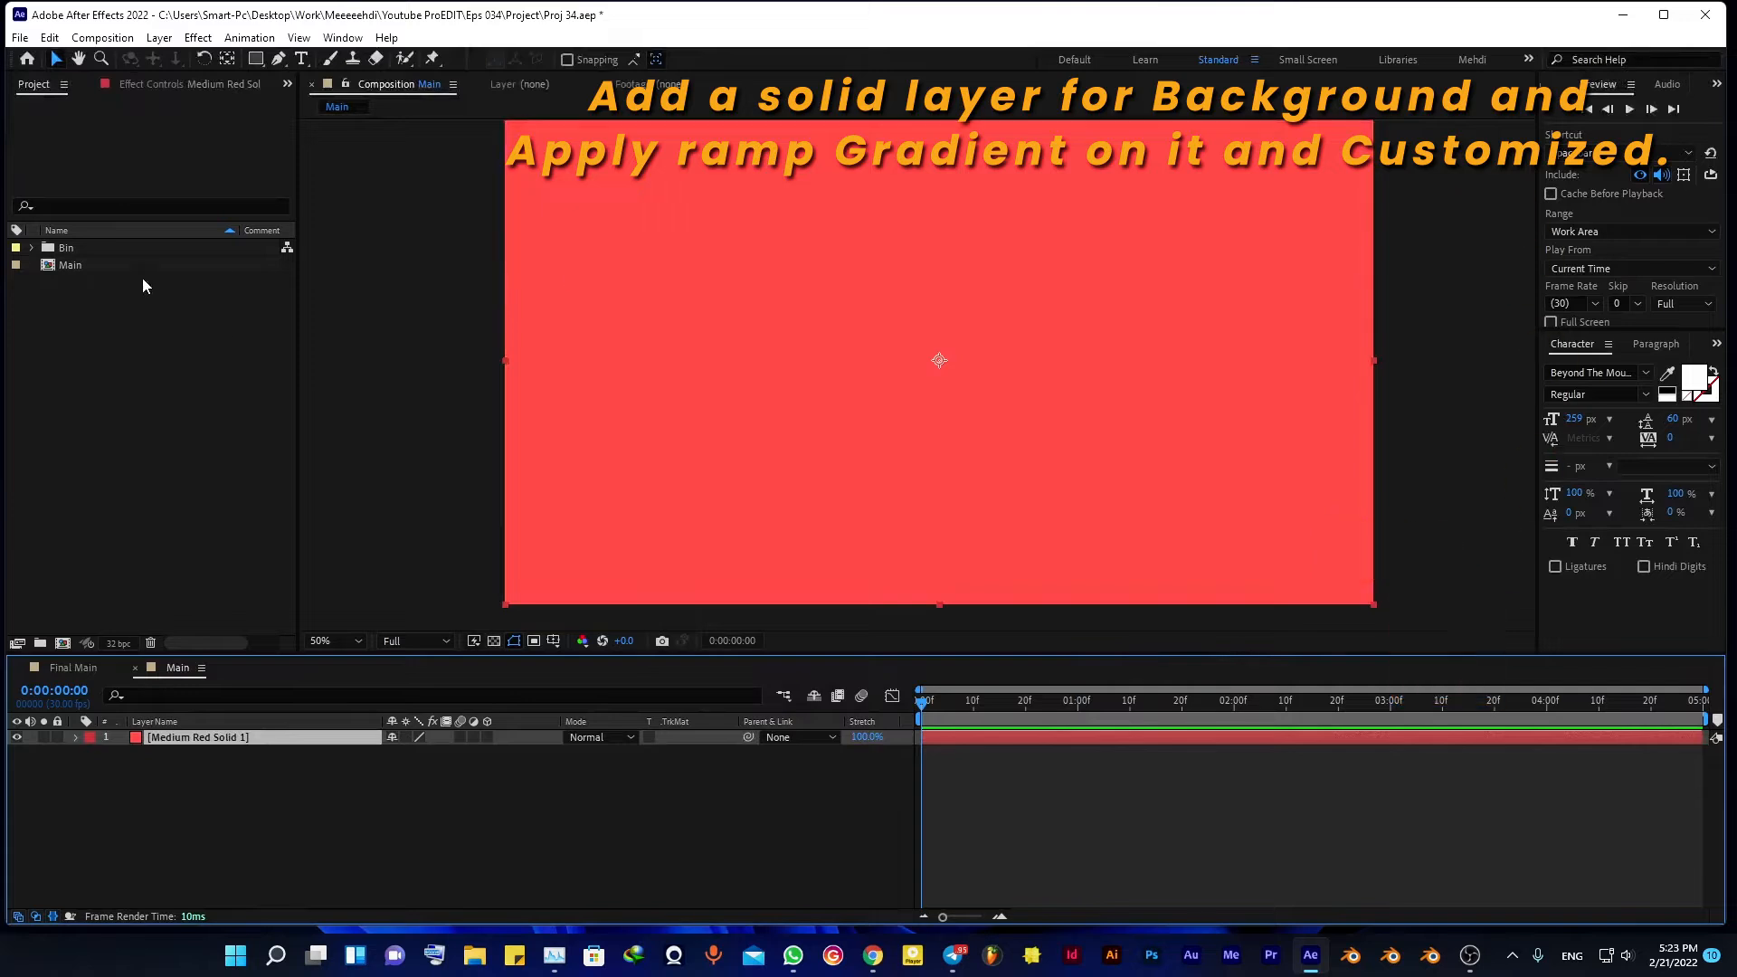
Step: Apply the Gradient Ramp effect to the red solid and set its ramp shape to Radial Ramp
{"action": "left_click", "coordinate": [139, 83]}
{"action": "right_click", "coordinate": [103, 247]}
{"action": "mouse_move", "coordinate": [227, 522]}
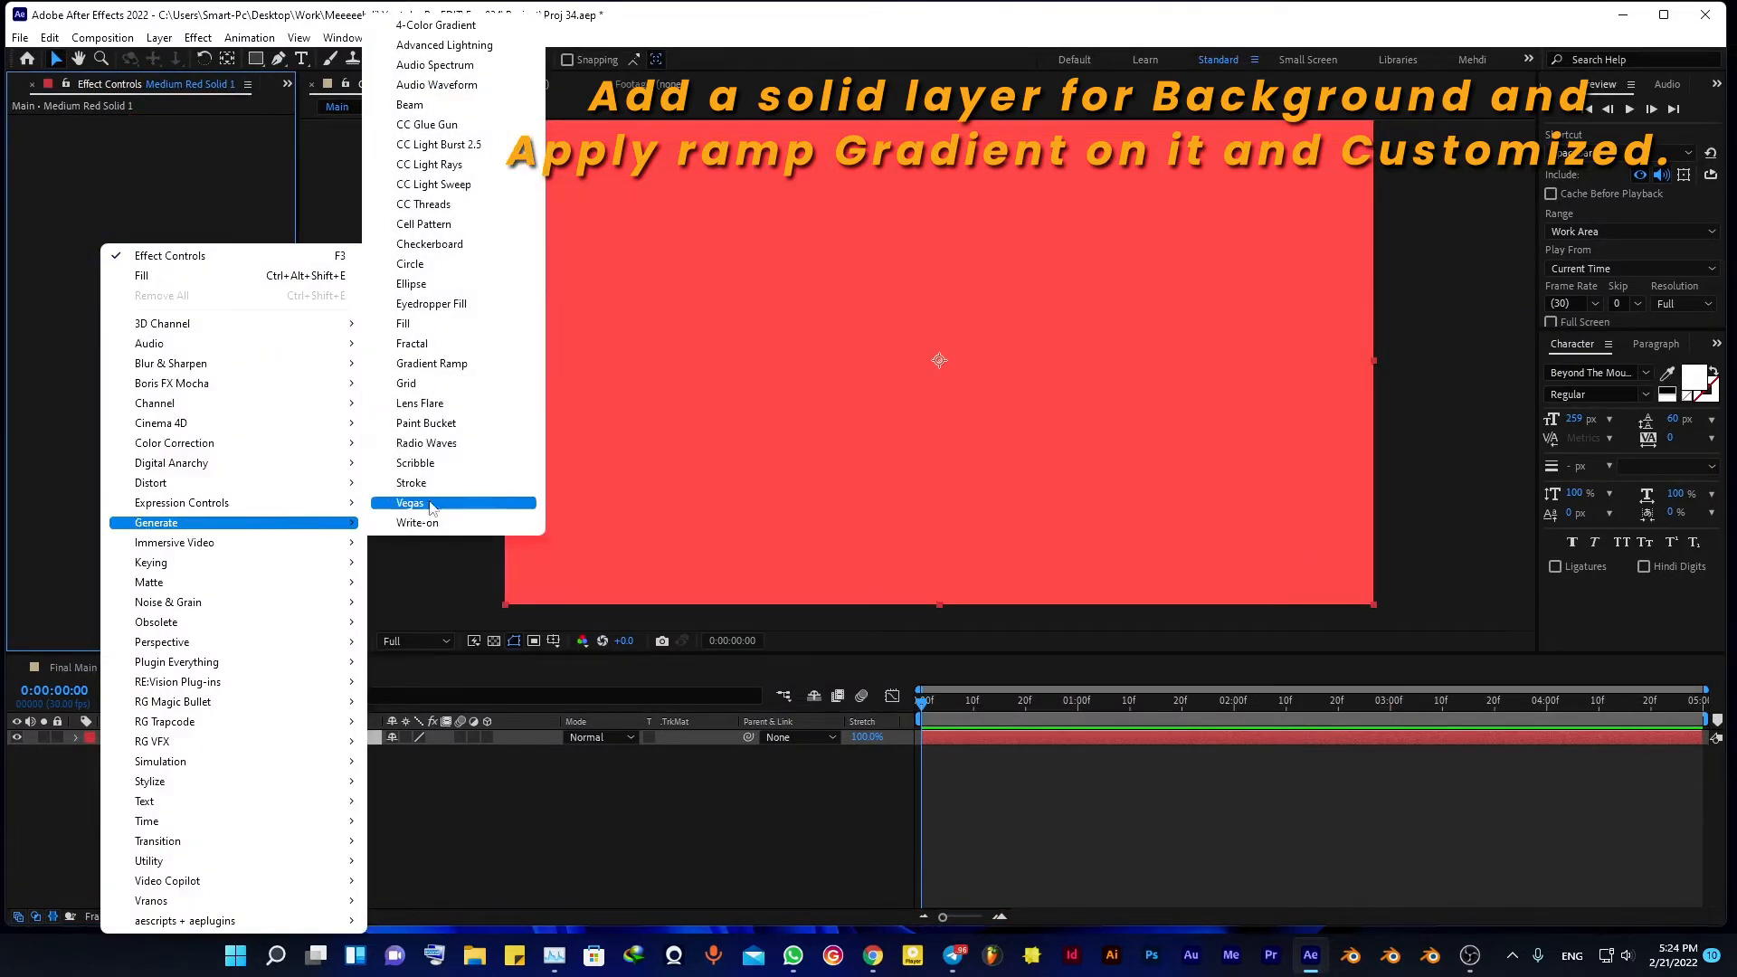
{"action": "left_click", "coordinate": [432, 364]}
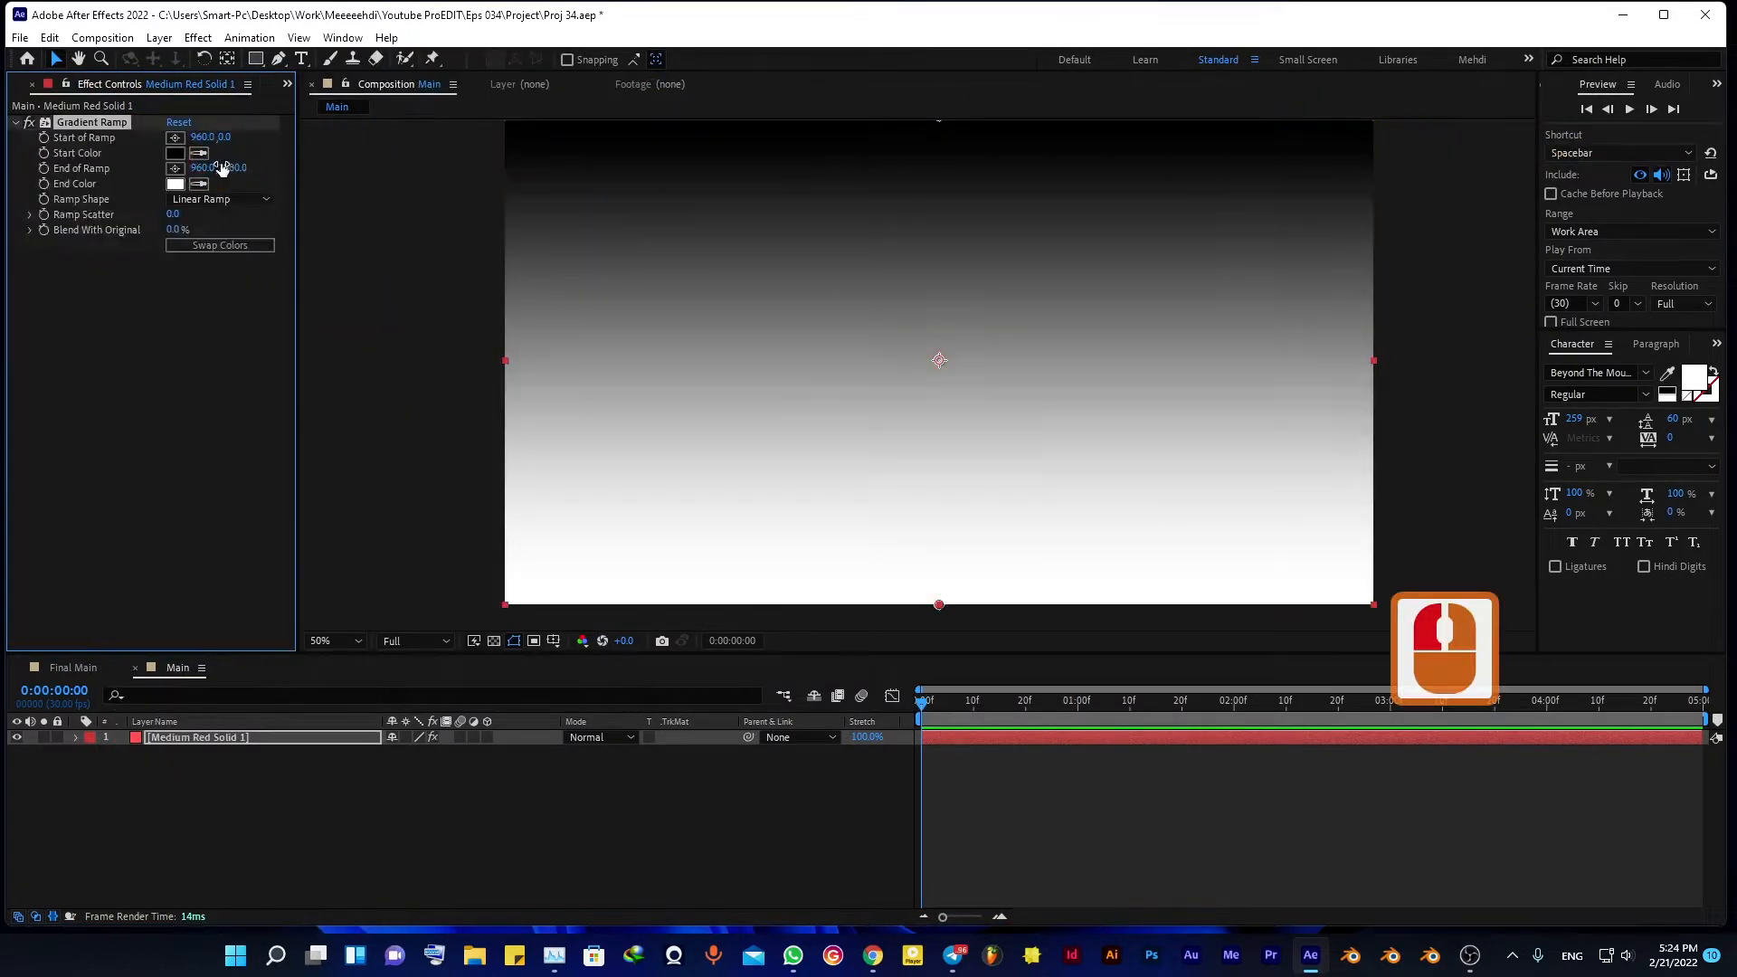
{"action": "left_click", "coordinate": [201, 200]}
{"action": "left_click", "coordinate": [204, 216]}
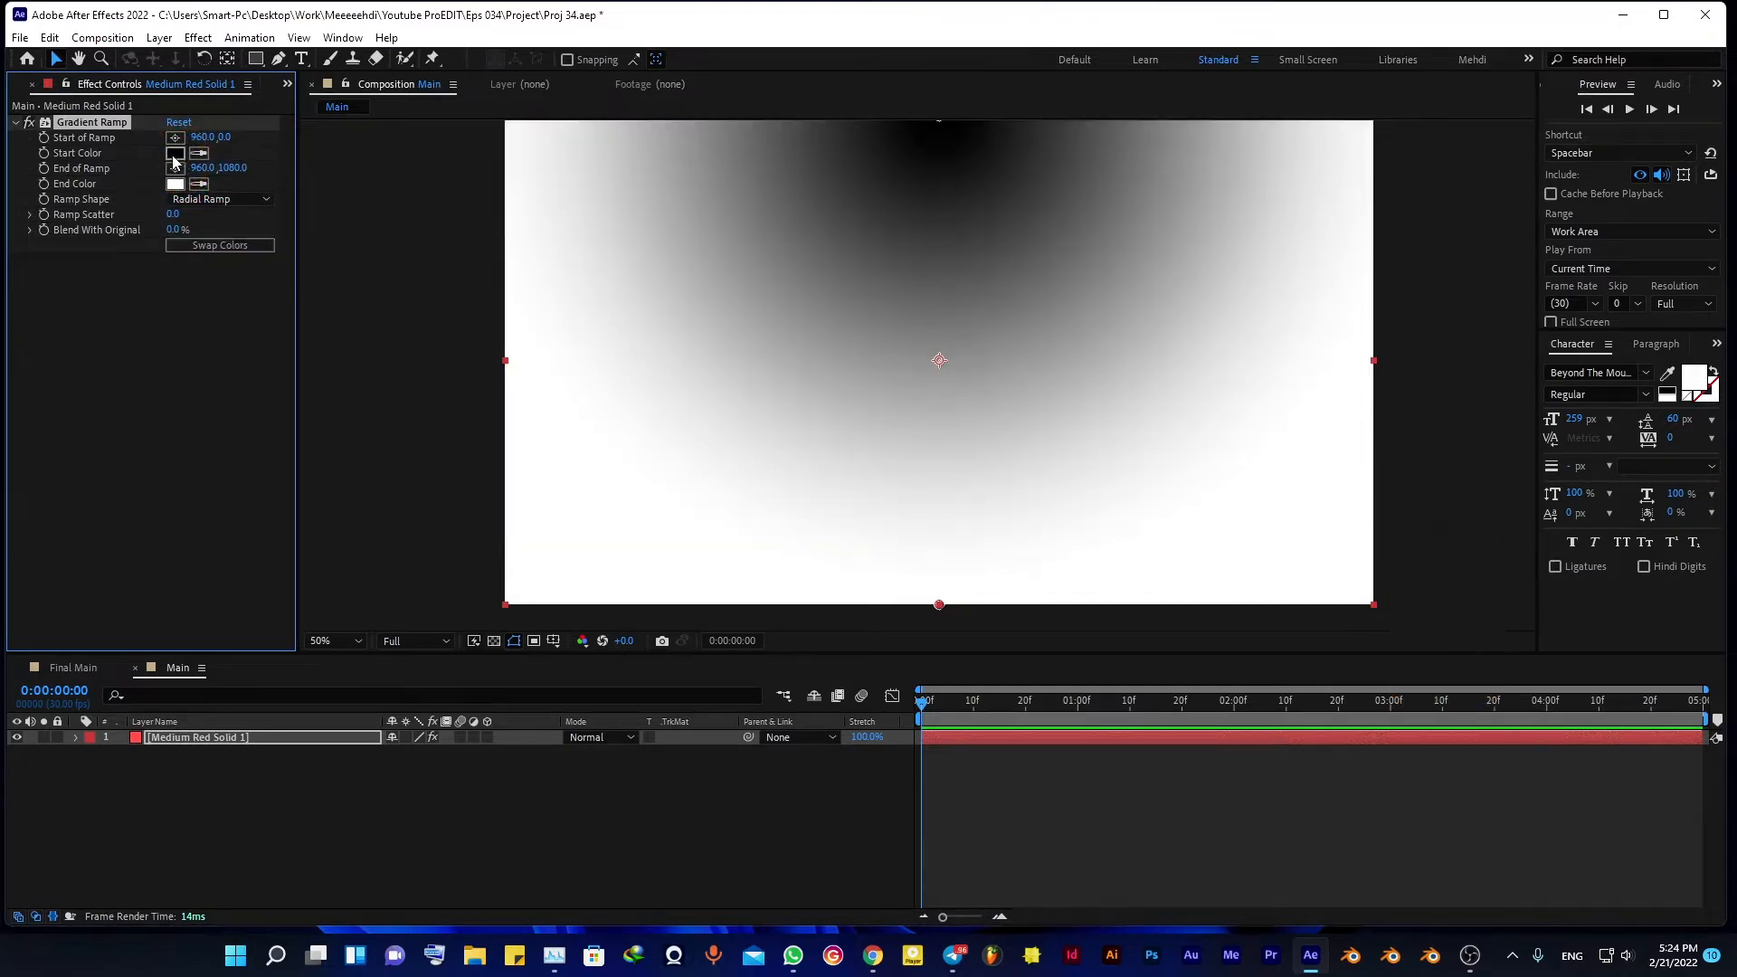
Step: Set the gradient ramp's start color to dark red and its end color to the near-black red 1A0202
{"action": "left_click", "coordinate": [175, 156]}
{"action": "left_click", "coordinate": [335, 423]}
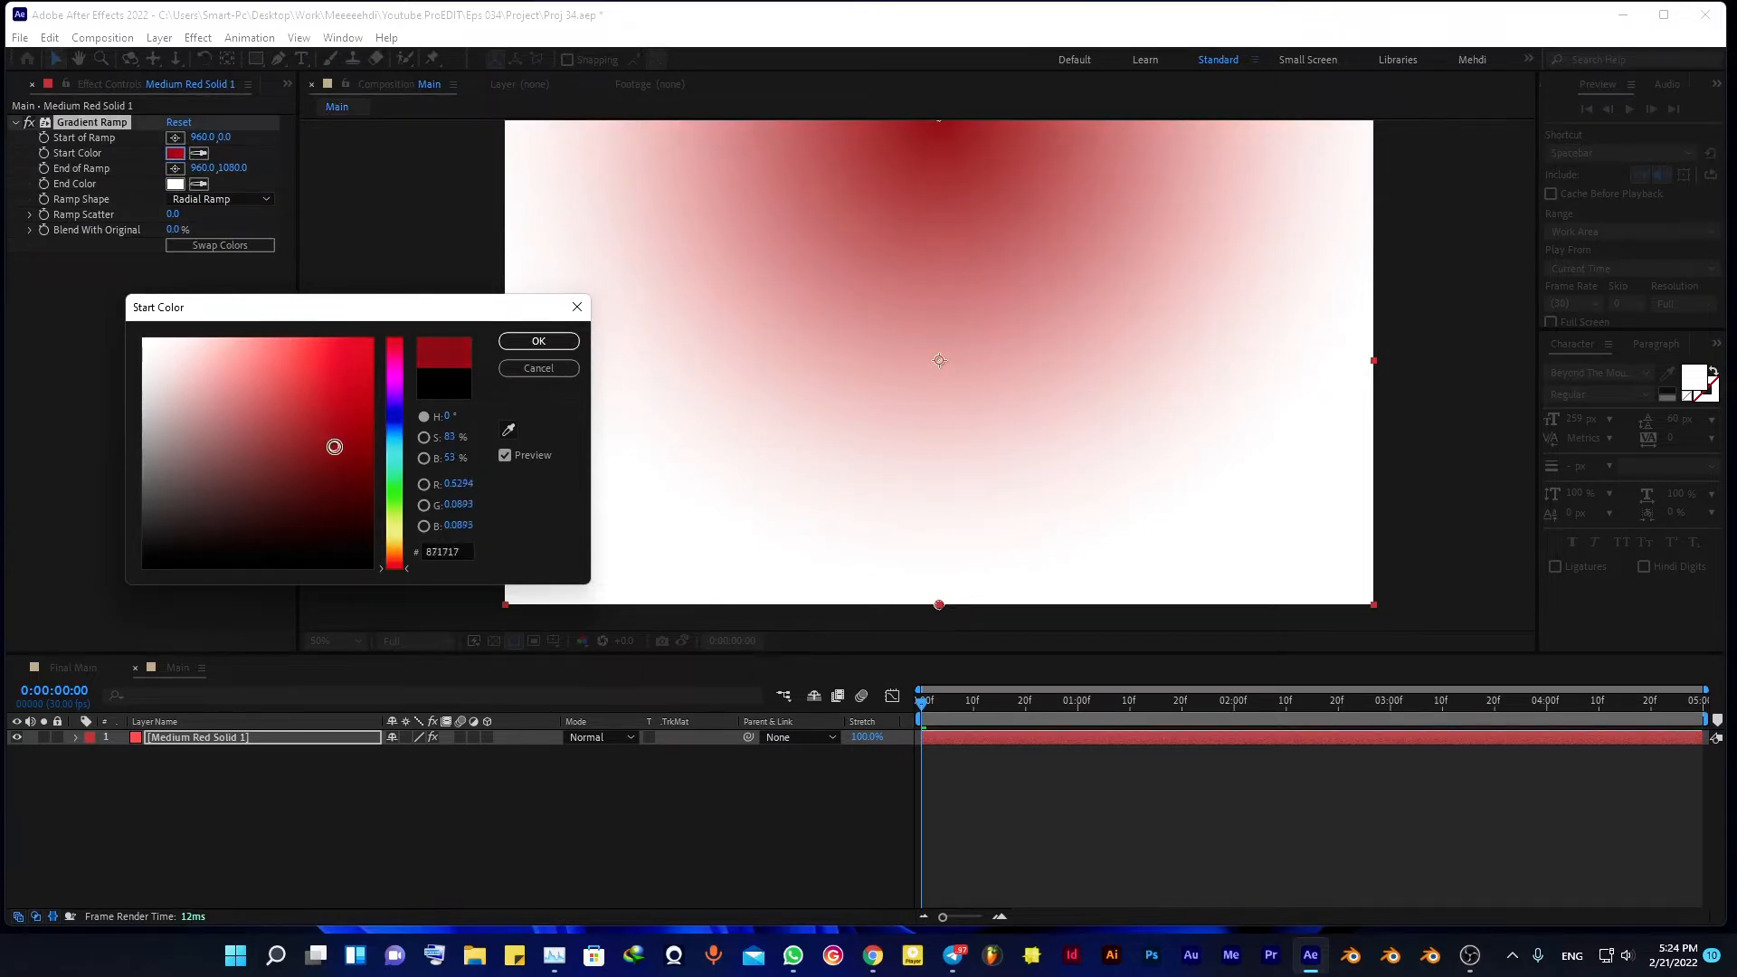
{"action": "left_click", "coordinate": [539, 341]}
{"action": "left_click", "coordinate": [142, 222]}
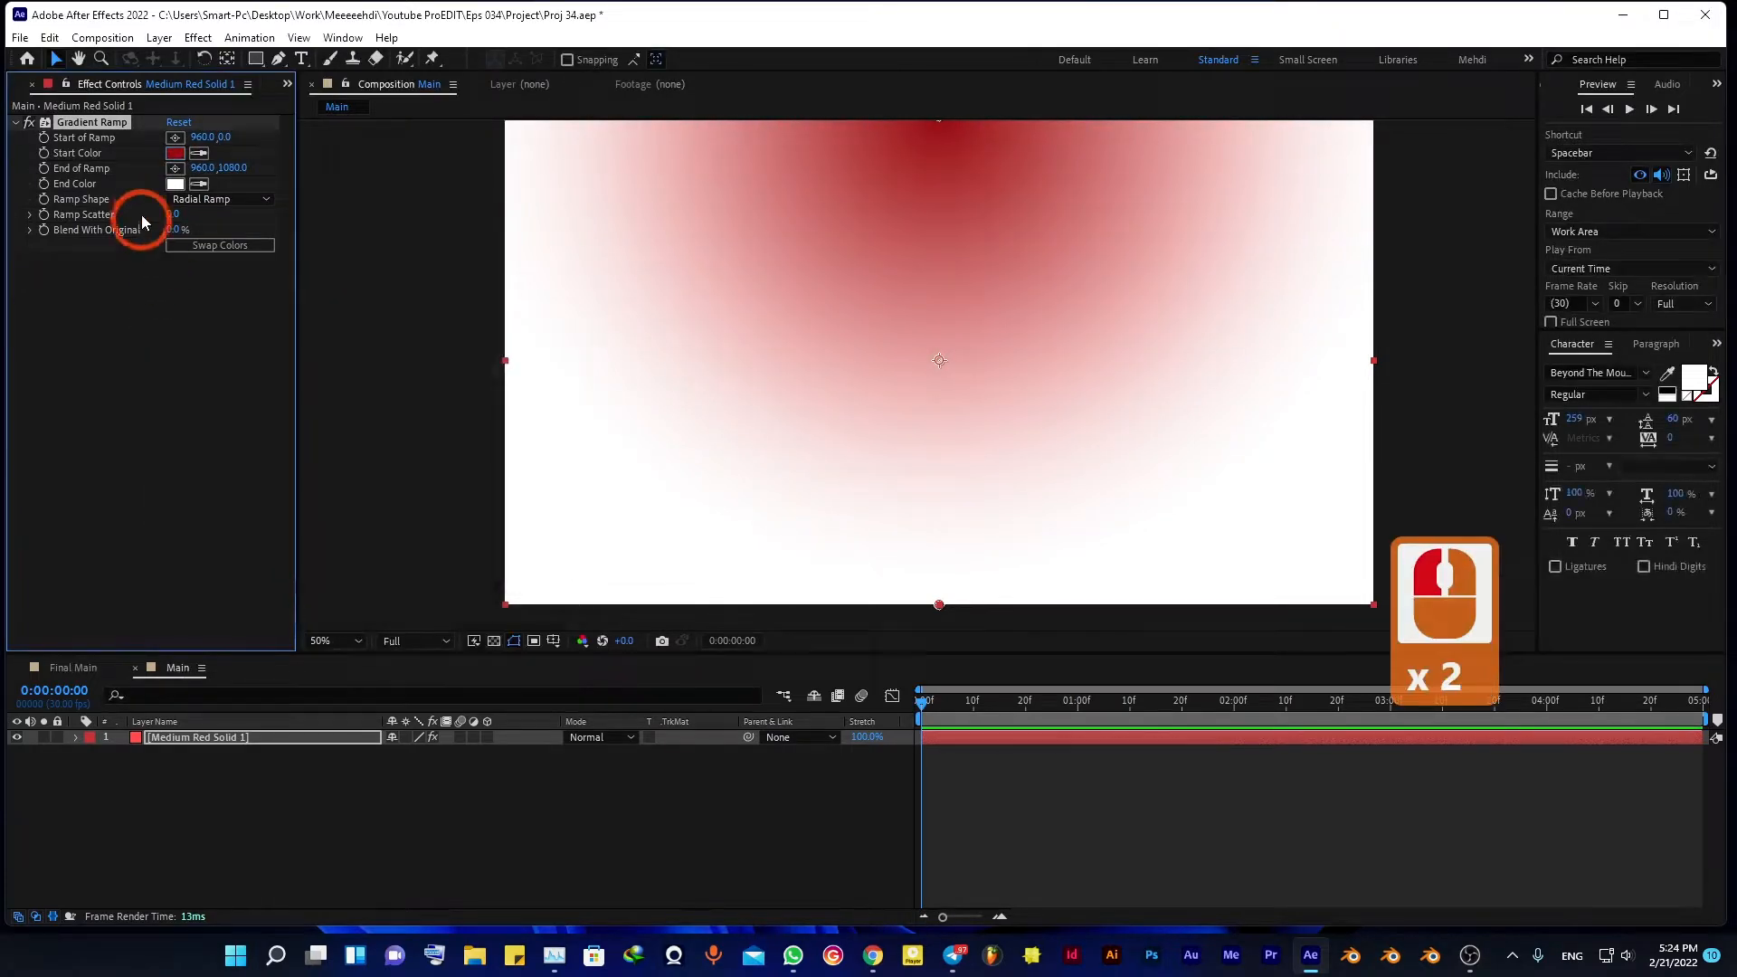
{"action": "left_click", "coordinate": [175, 183]}
{"action": "left_click_drag", "start_coordinate": [290, 446], "coordinate": [351, 544]}
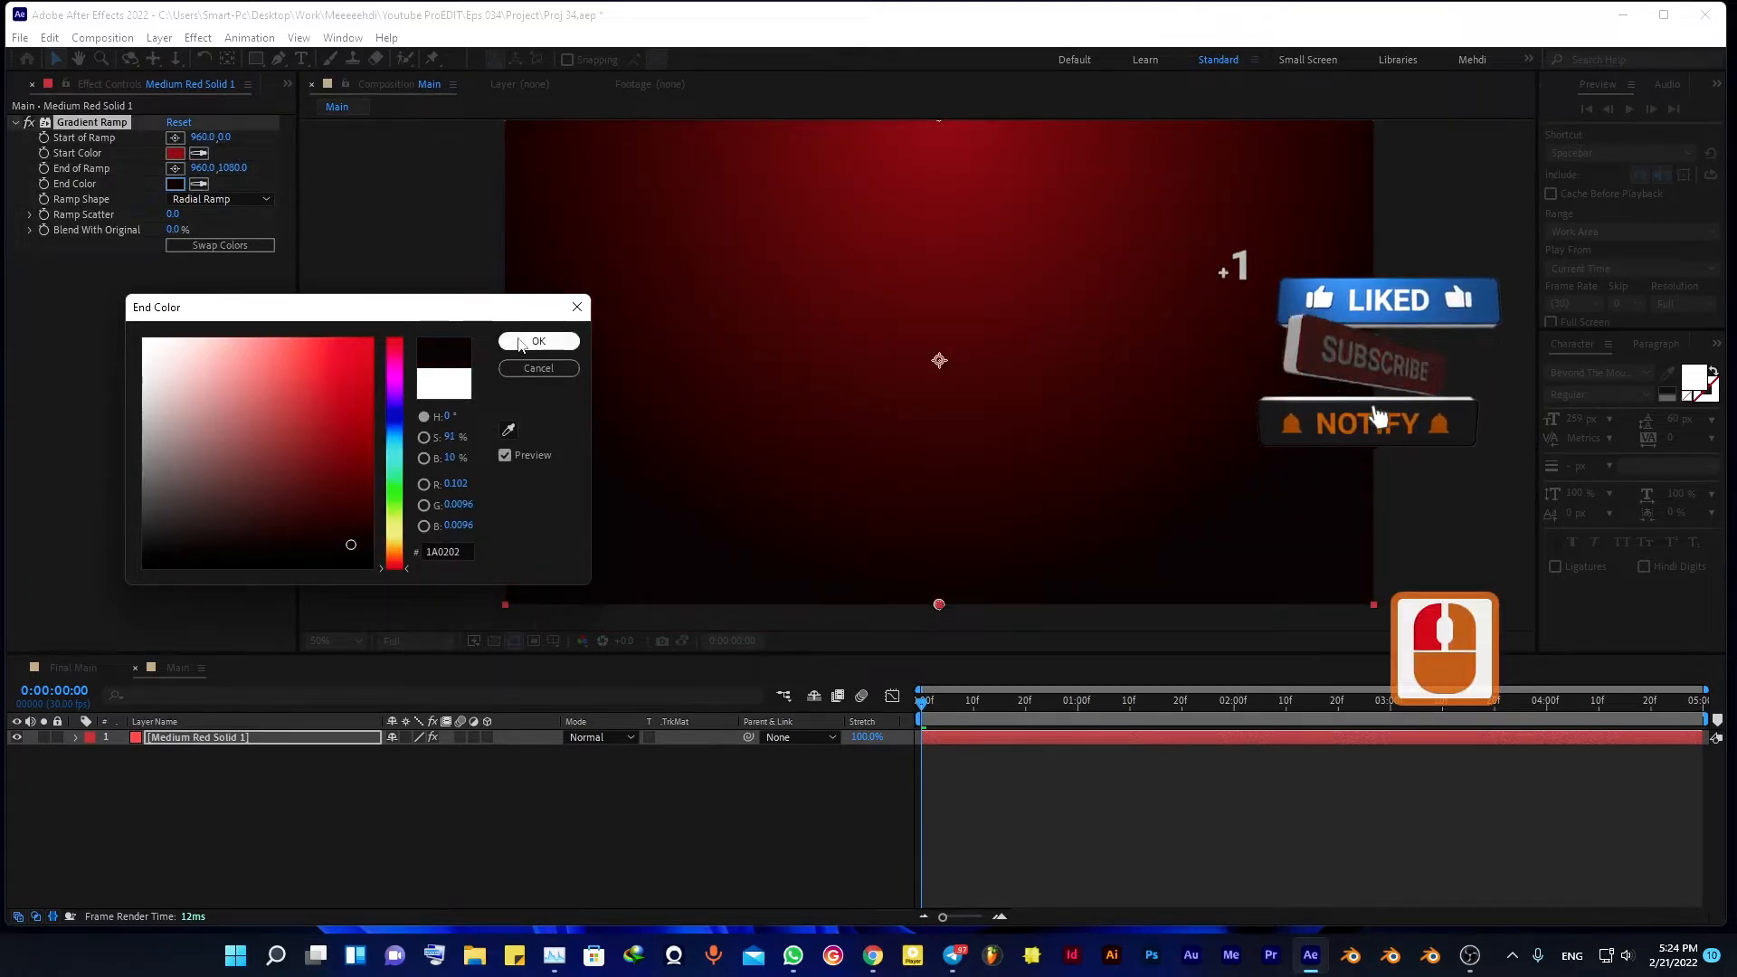
{"action": "left_click", "coordinate": [538, 341]}
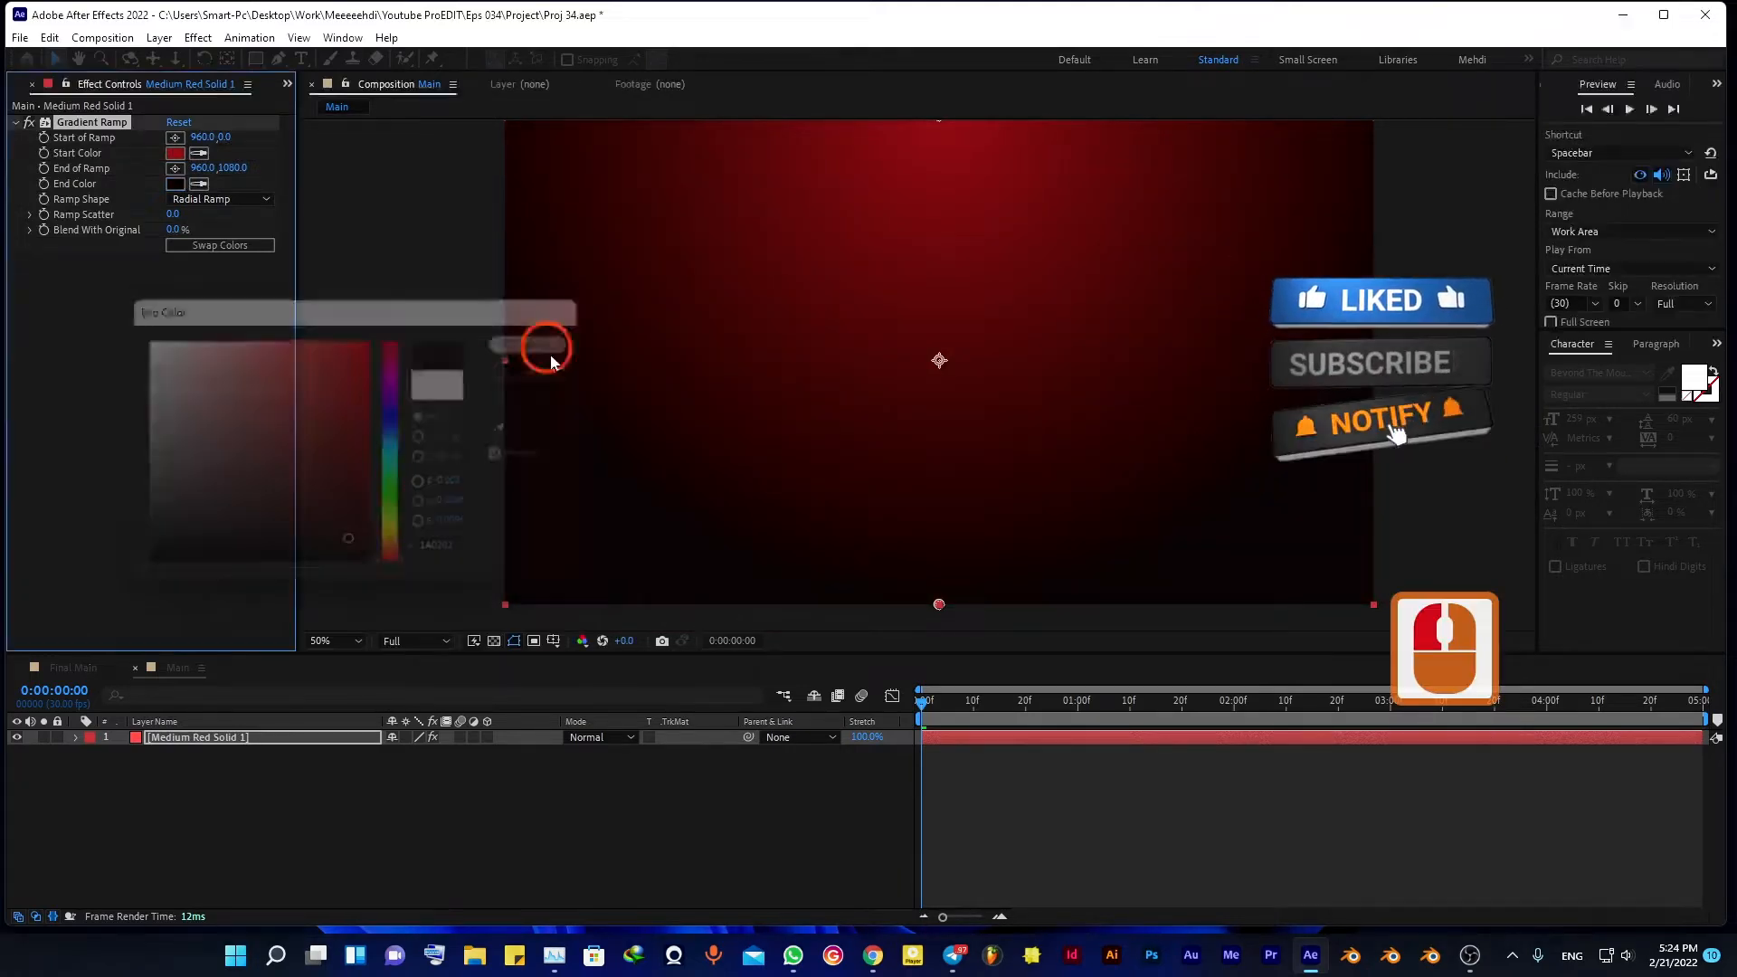
Step: Lock the background solid and draw a short vertical line with the Pen tool just above the composition's center
{"action": "left_click", "coordinate": [57, 736]}
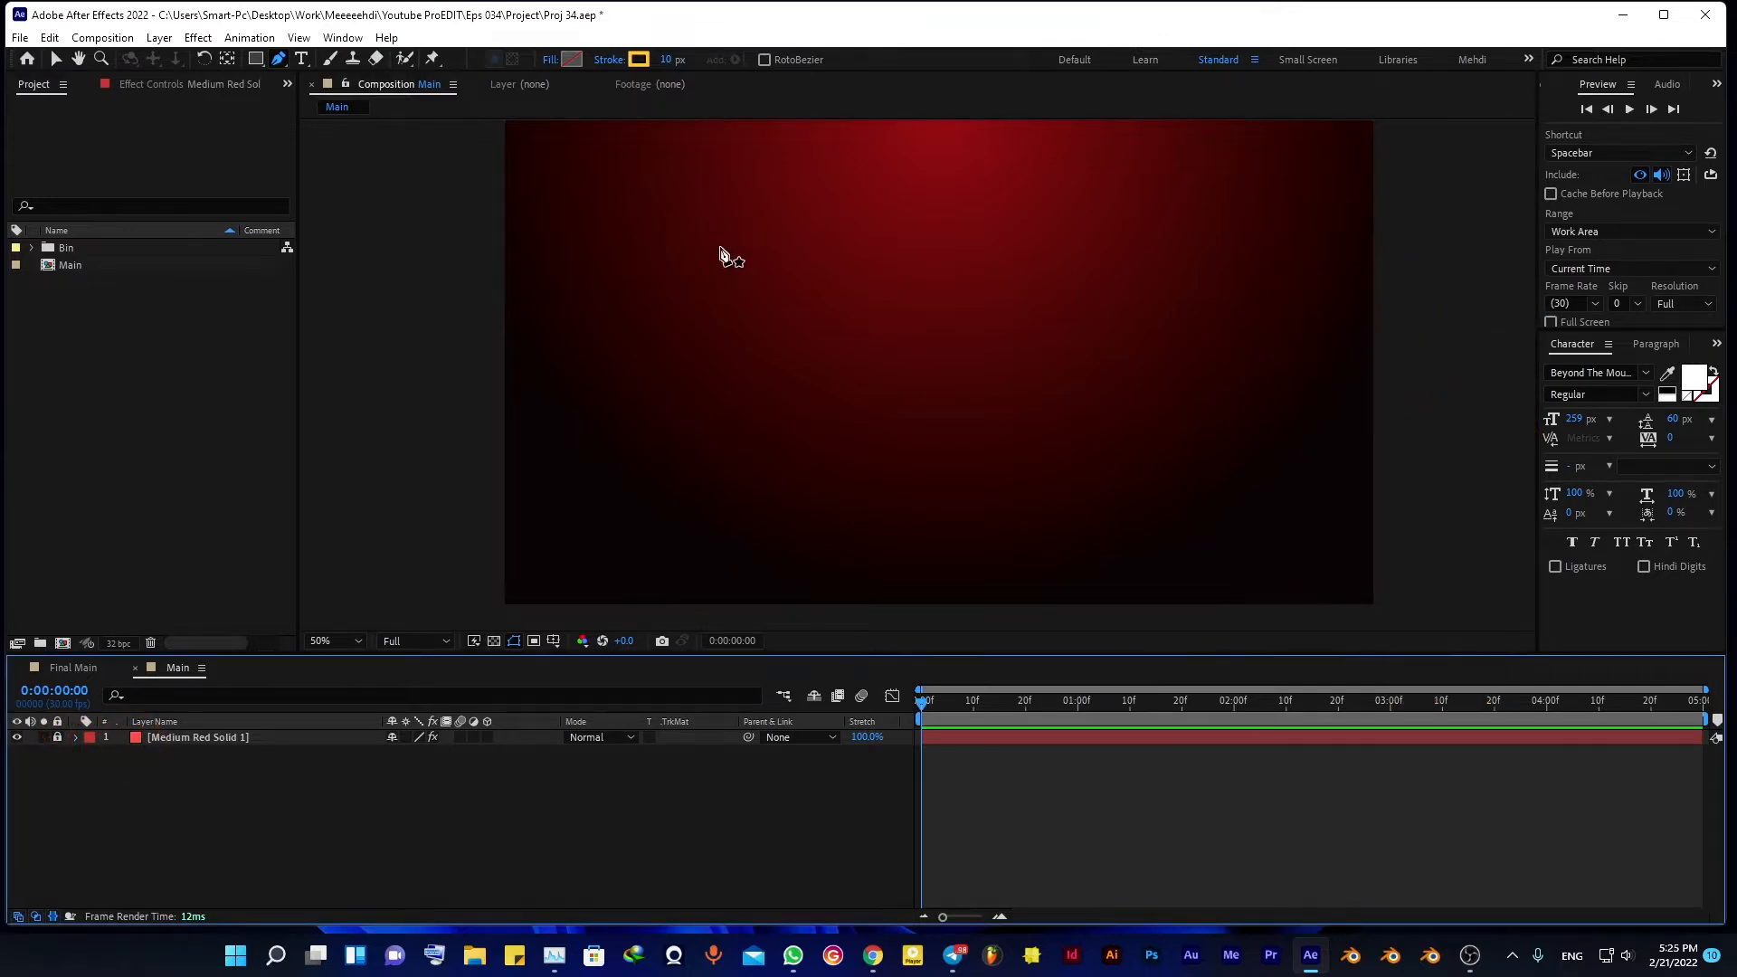
{"action": "left_click", "coordinate": [953, 281]}
{"action": "left_click", "coordinate": [953, 358], "text": "shift"}
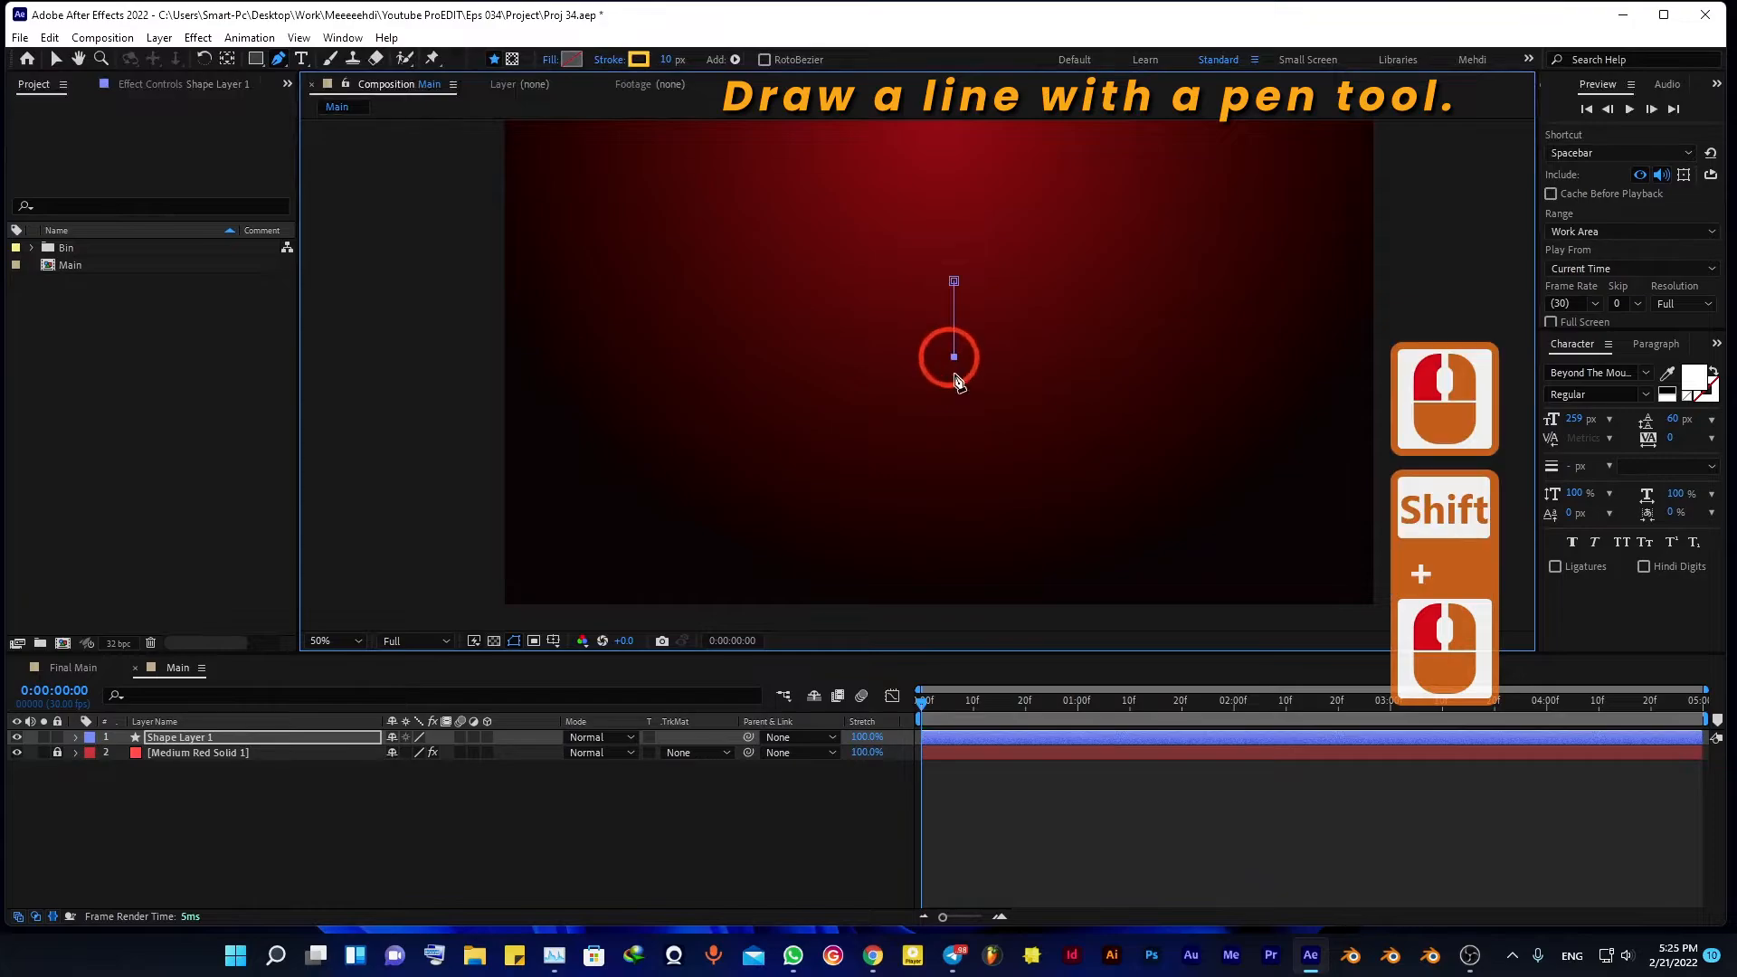
{"action": "key", "text": "v"}
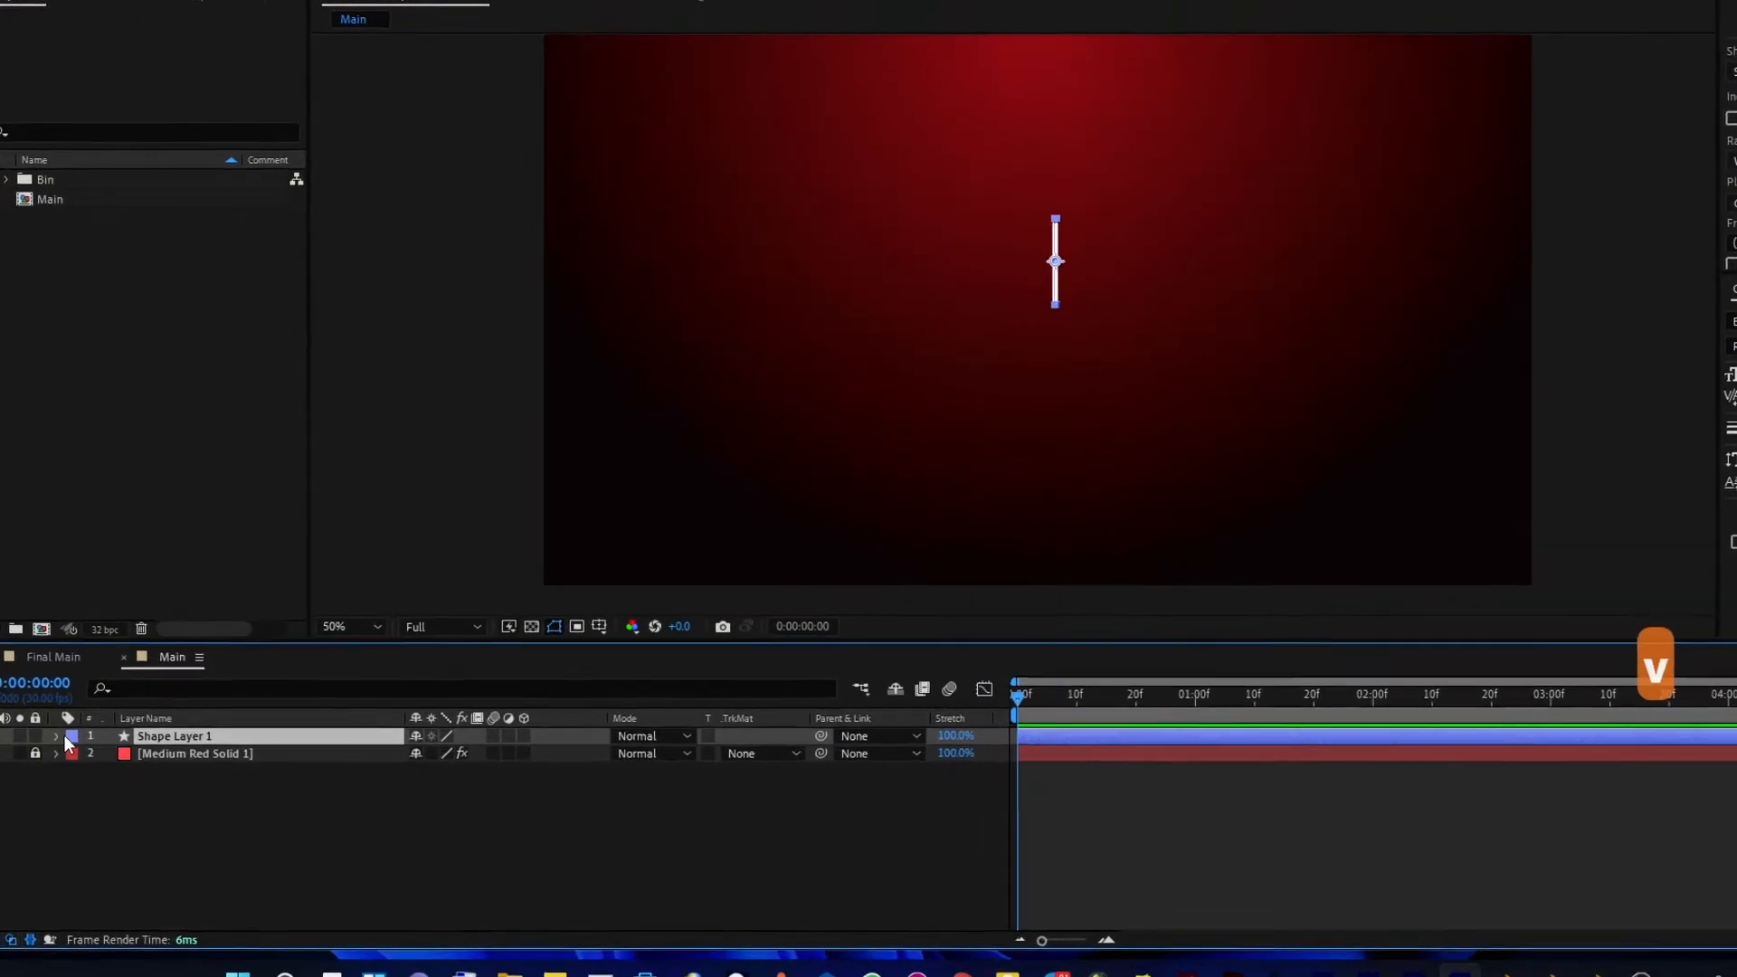
Step: Add a Repeater to the line's shape layer and set its copies to 30
{"action": "left_click", "coordinate": [69, 738]}
{"action": "left_click", "coordinate": [565, 752]}
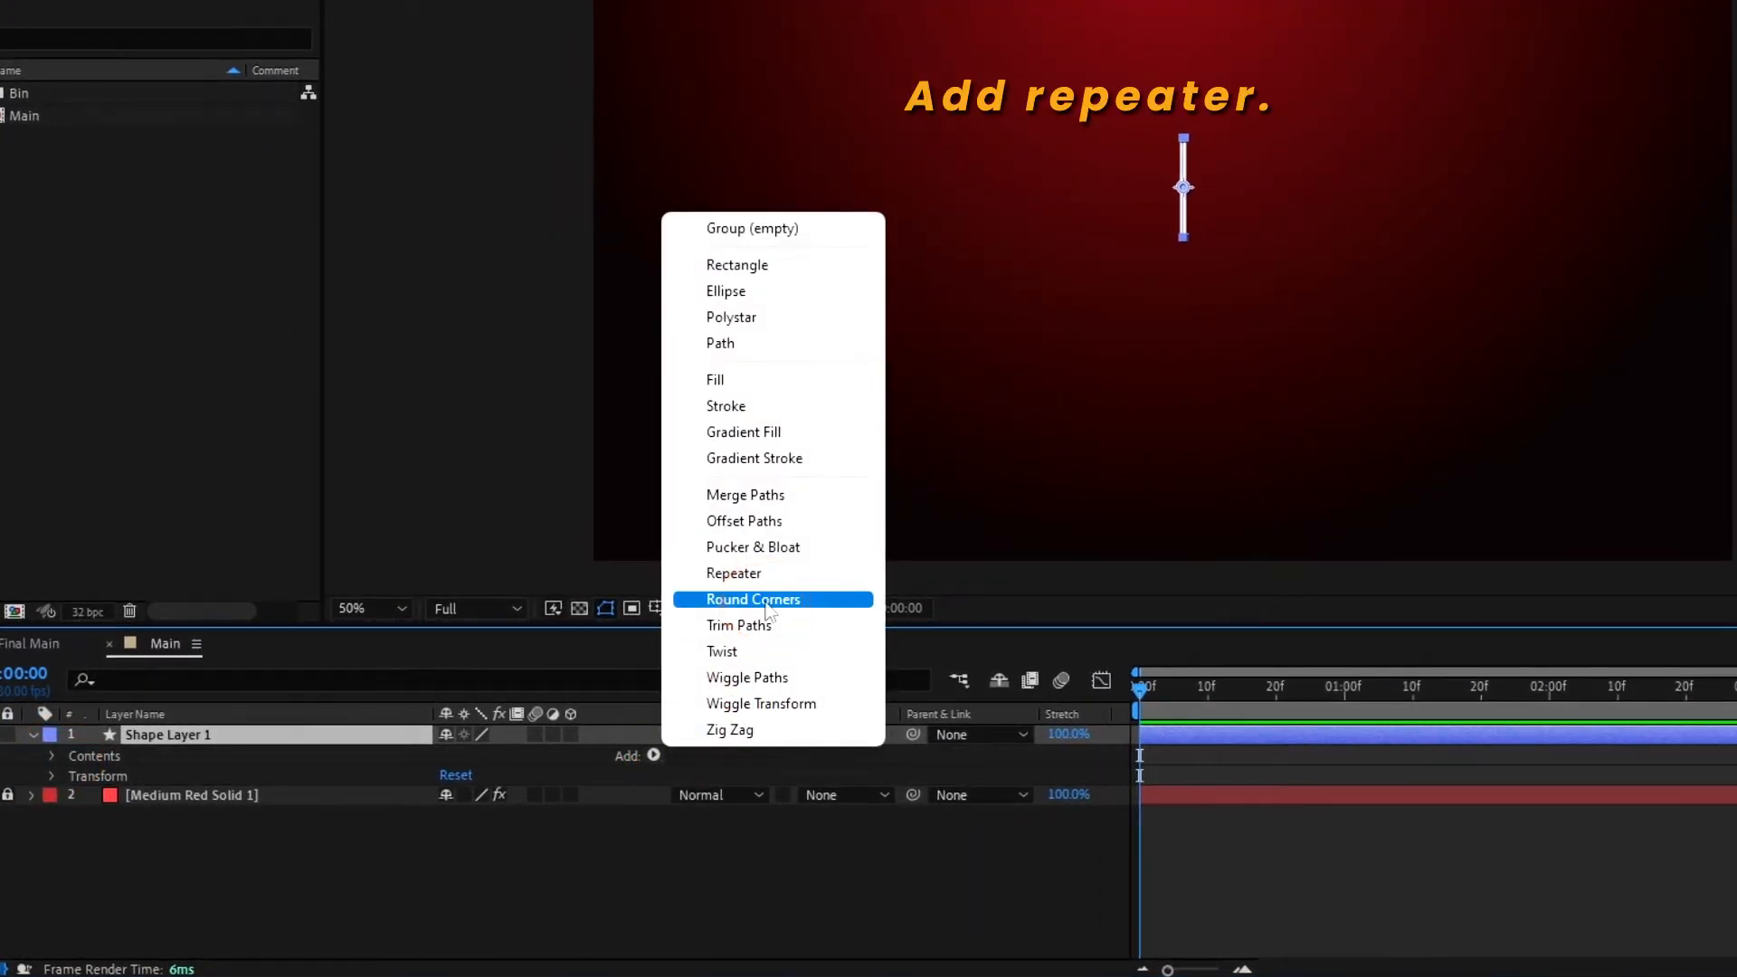
{"action": "left_click", "coordinate": [752, 574]}
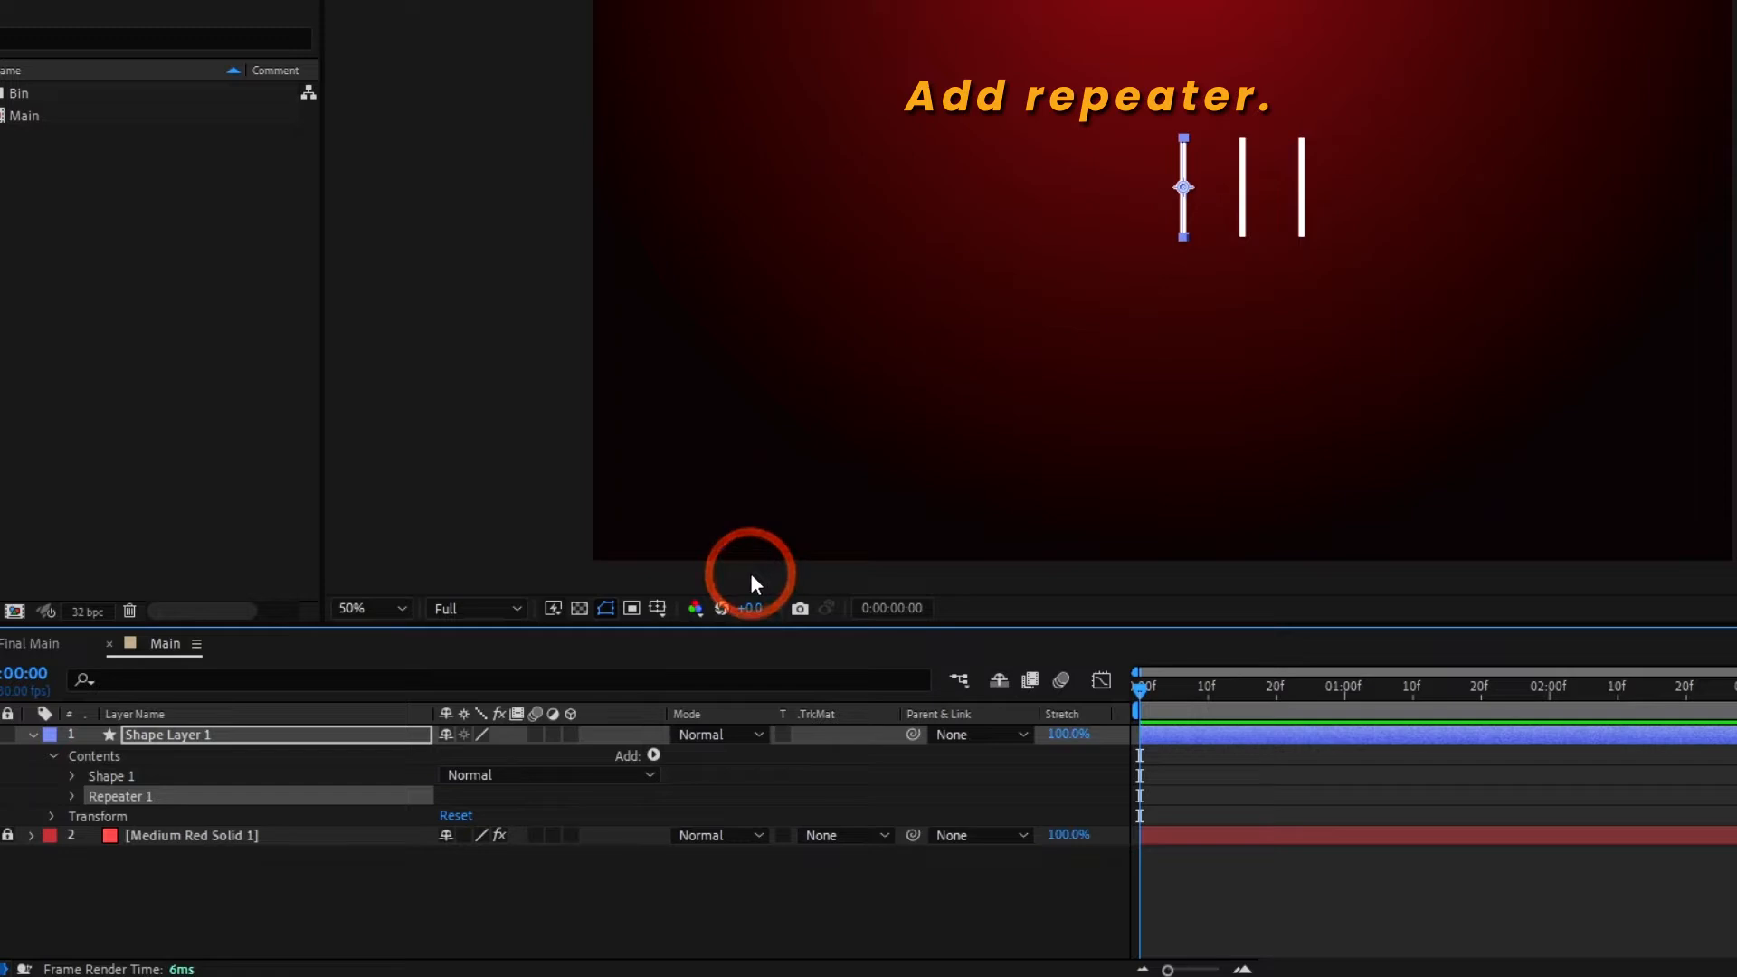
{"action": "left_click", "coordinate": [73, 797]}
{"action": "left_click_drag", "start_coordinate": [615, 626], "coordinate": [632, 514]}
{"action": "left_click_drag", "start_coordinate": [448, 703], "coordinate": [485, 703]}
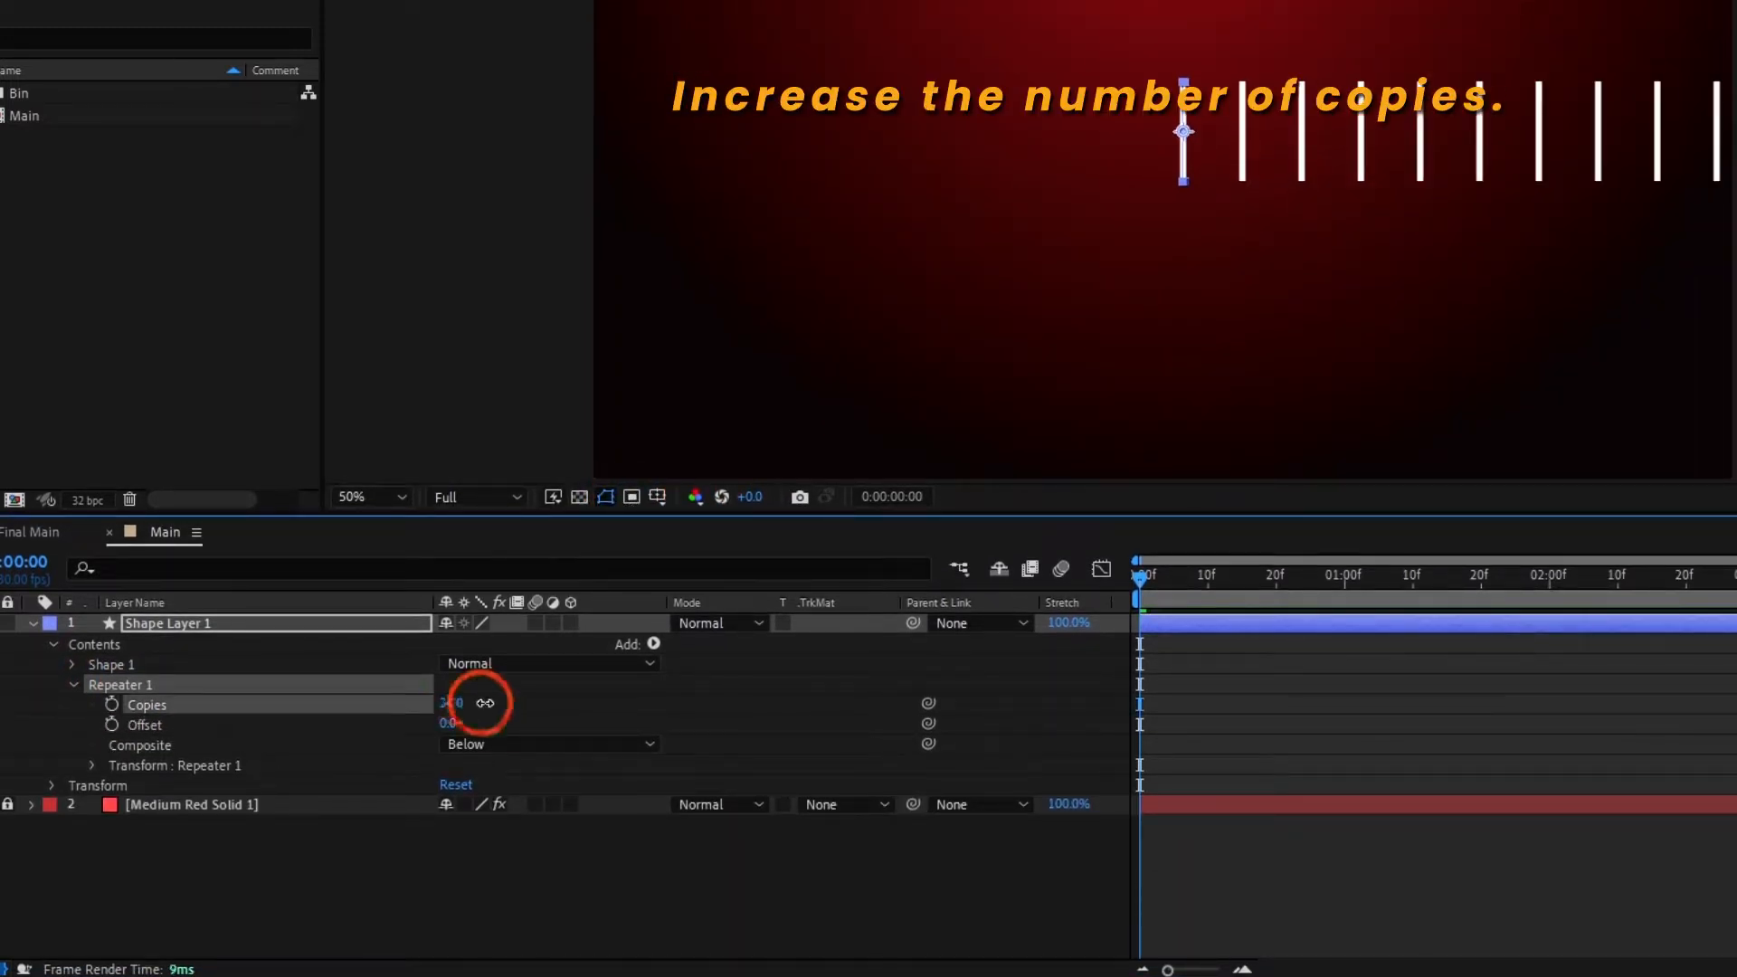
Step: Set the repeater's transform position to 0, 0 and its rotation to 30°
{"action": "left_click", "coordinate": [91, 764]}
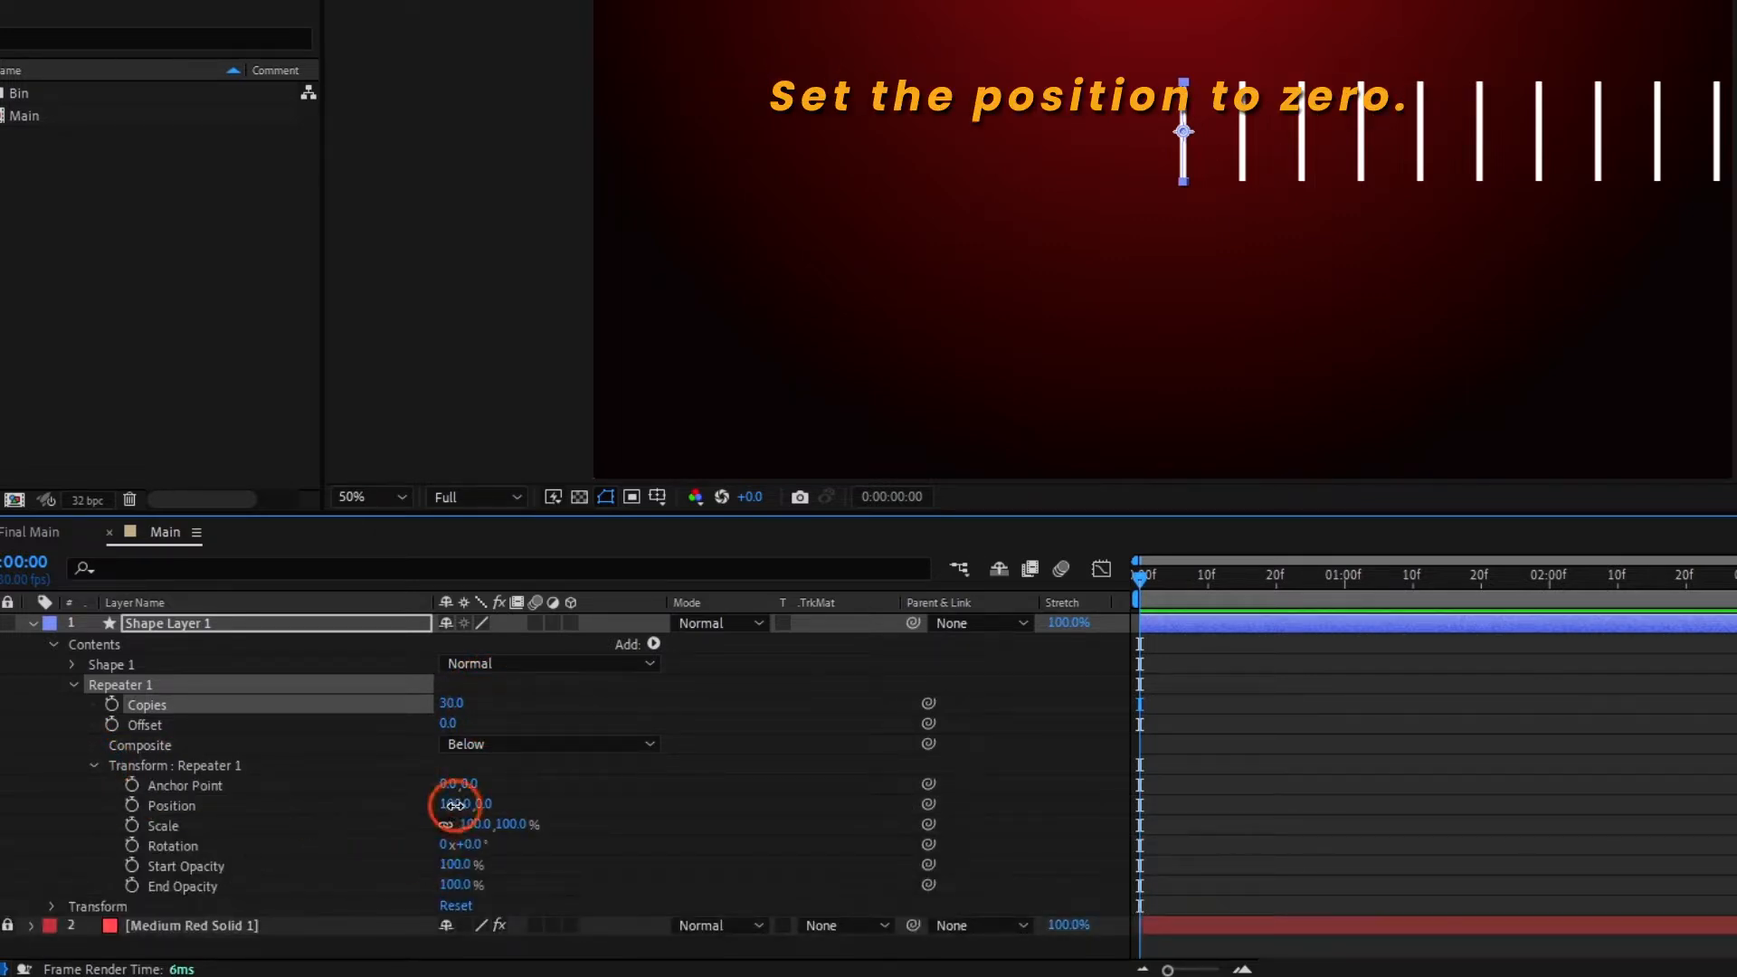
{"action": "type", "text": "0"}
{"action": "key", "text": "Return"}
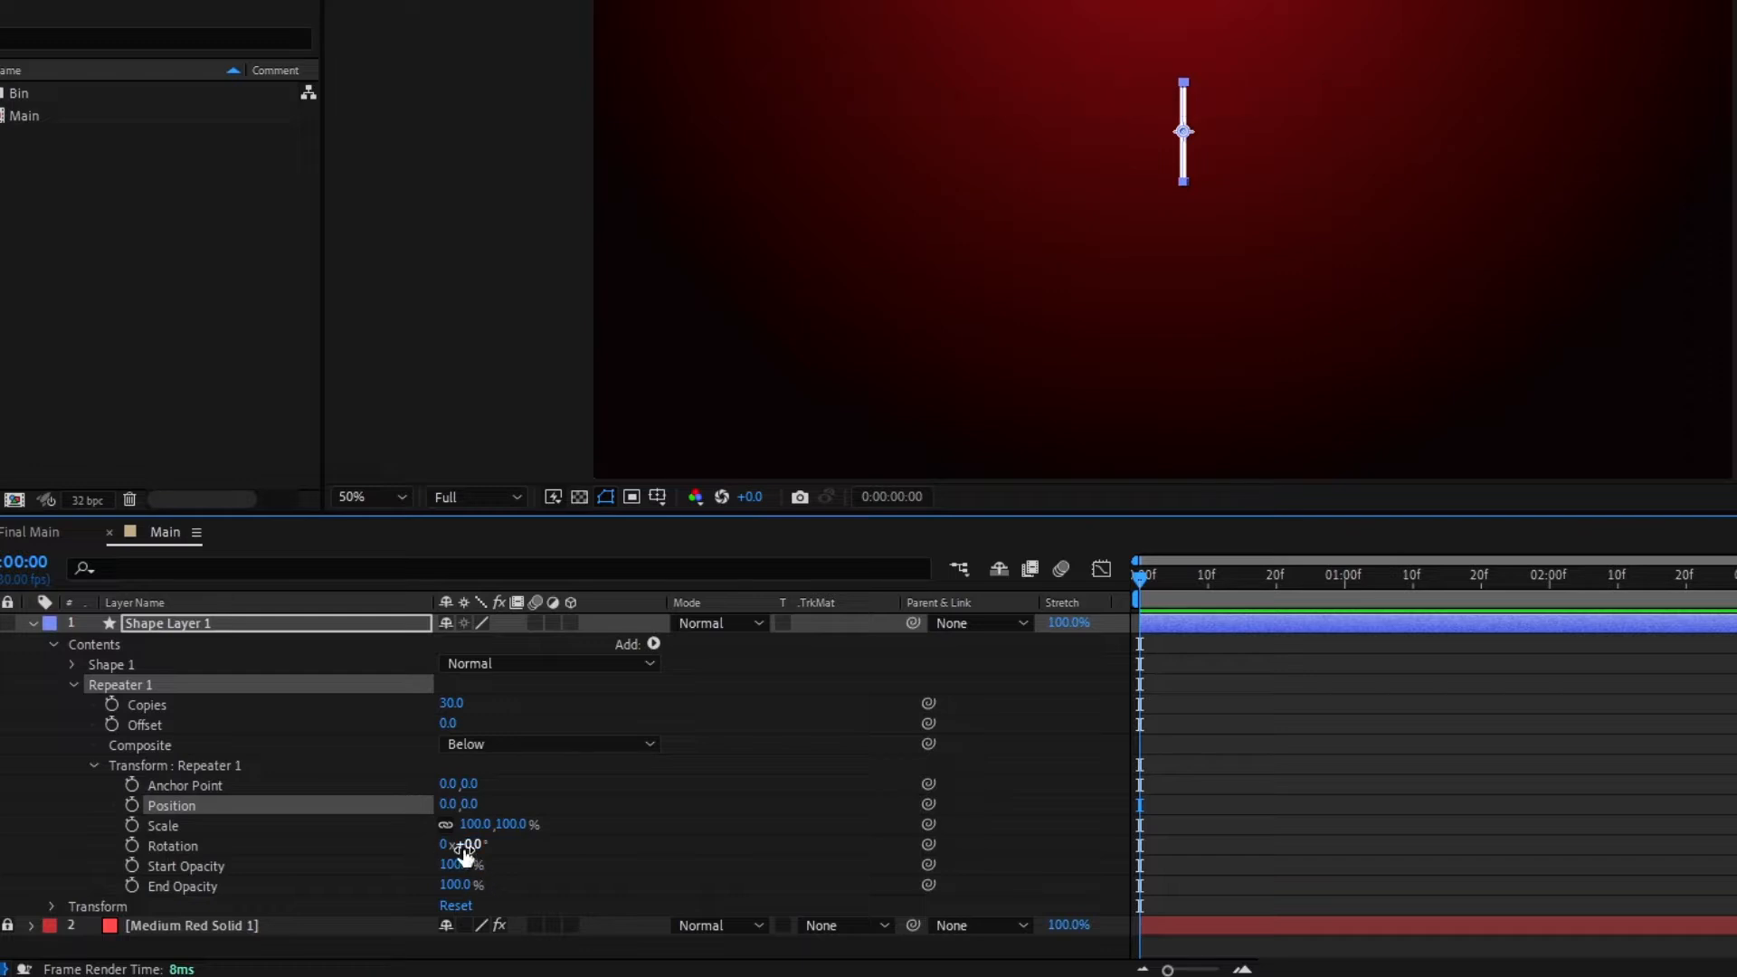
{"action": "key", "text": "Return"}
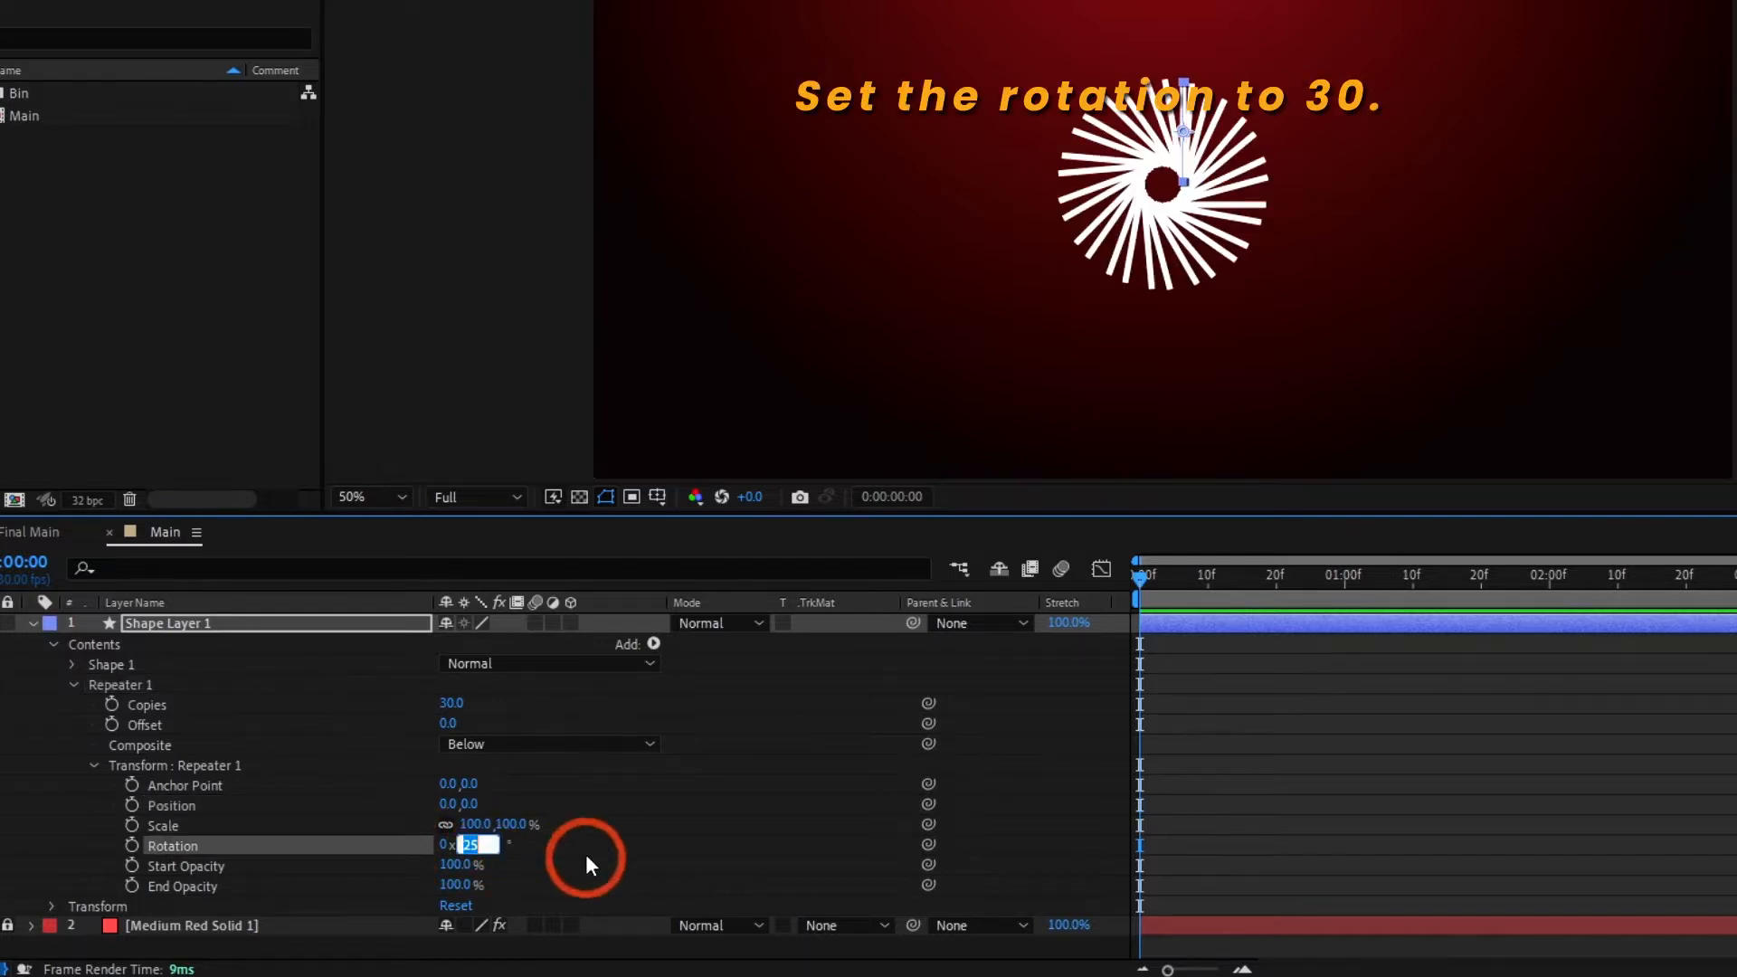
{"action": "type", "text": "30"}
{"action": "key", "text": "Return"}
Step: Set the repeater's copies to 12 and its anchor point to 34, 0 so the lines radiate from one center
{"action": "left_click_drag", "start_coordinate": [450, 703], "coordinate": [420, 702]}
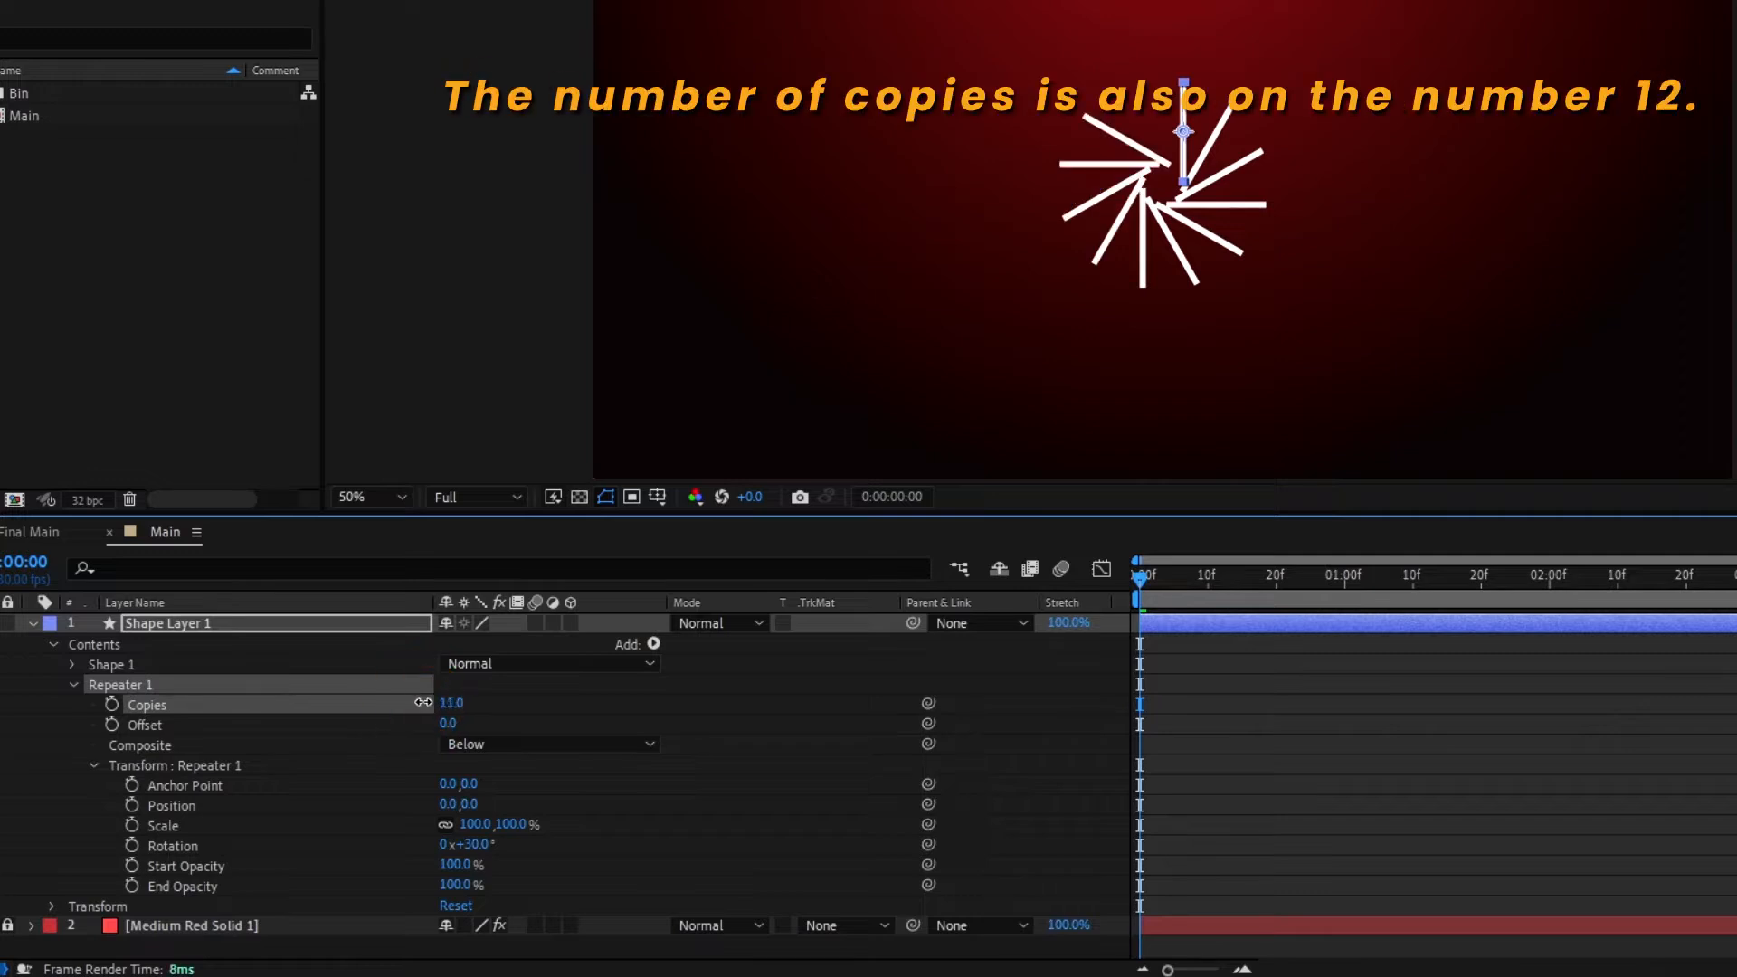
{"action": "left_click", "coordinate": [785, 787]}
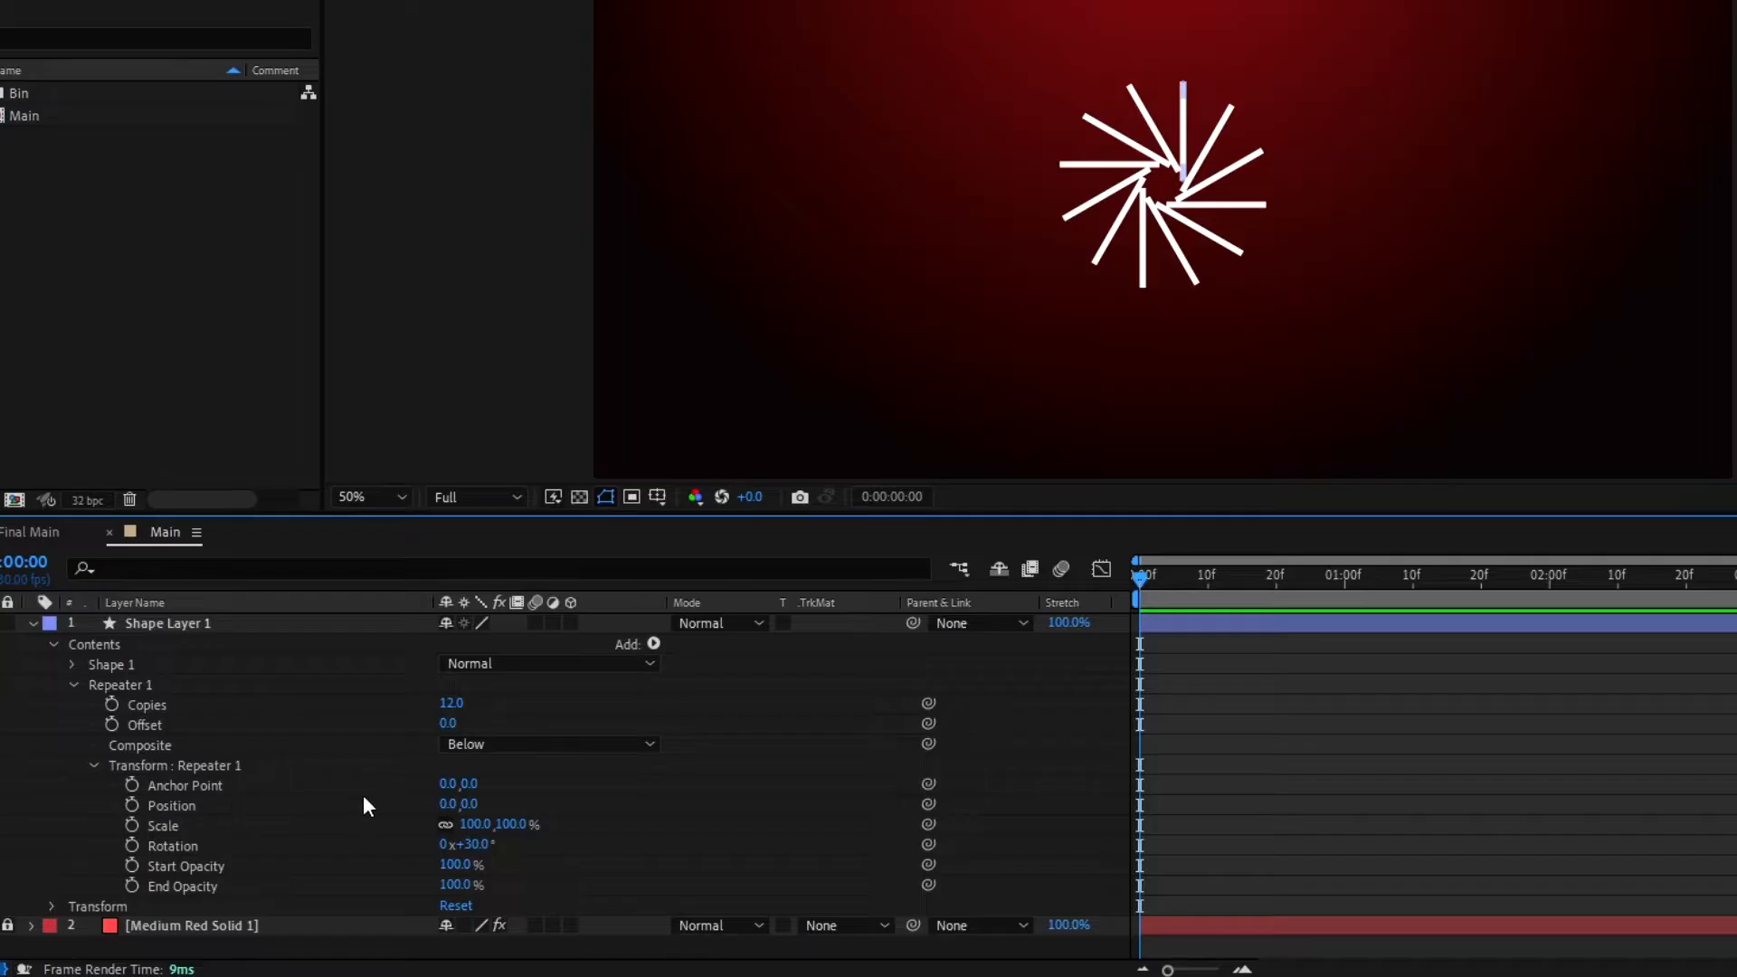
{"action": "left_click_drag", "start_coordinate": [452, 779], "coordinate": [512, 814]}
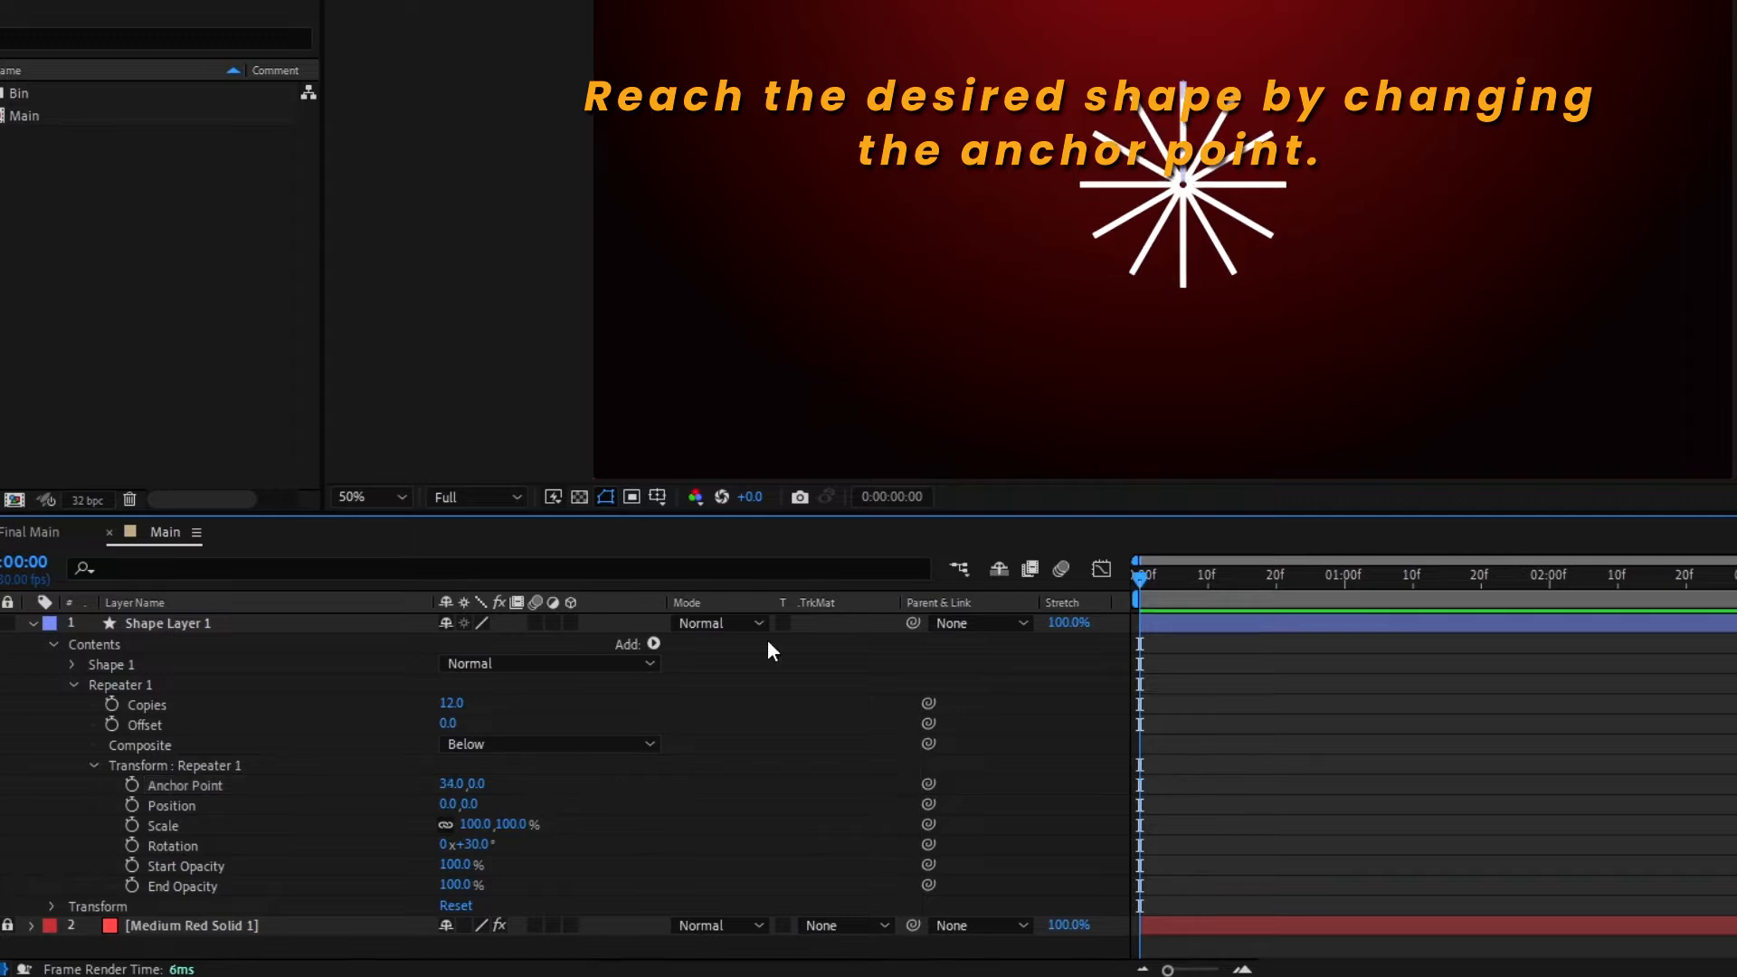
Step: Add Trim Paths to the shape layer and keyframe Start from 100% at frame 0 to 0% at frame 20
{"action": "left_click", "coordinate": [653, 644]}
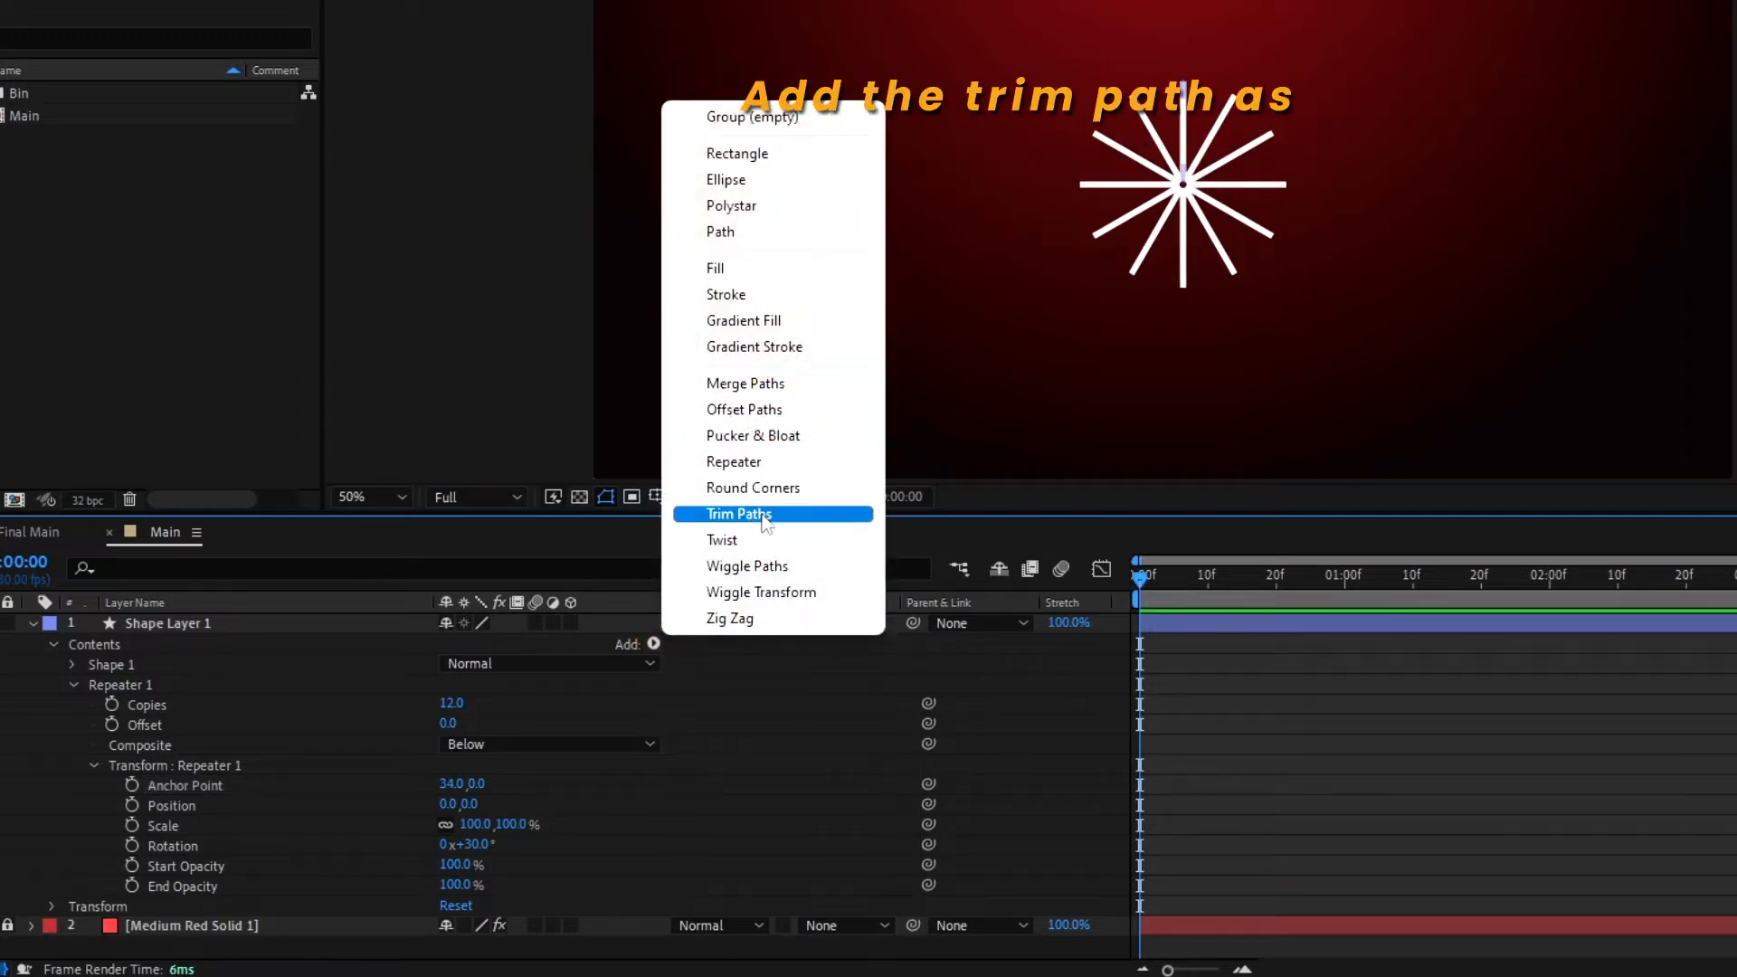
{"action": "left_click", "coordinate": [715, 613]}
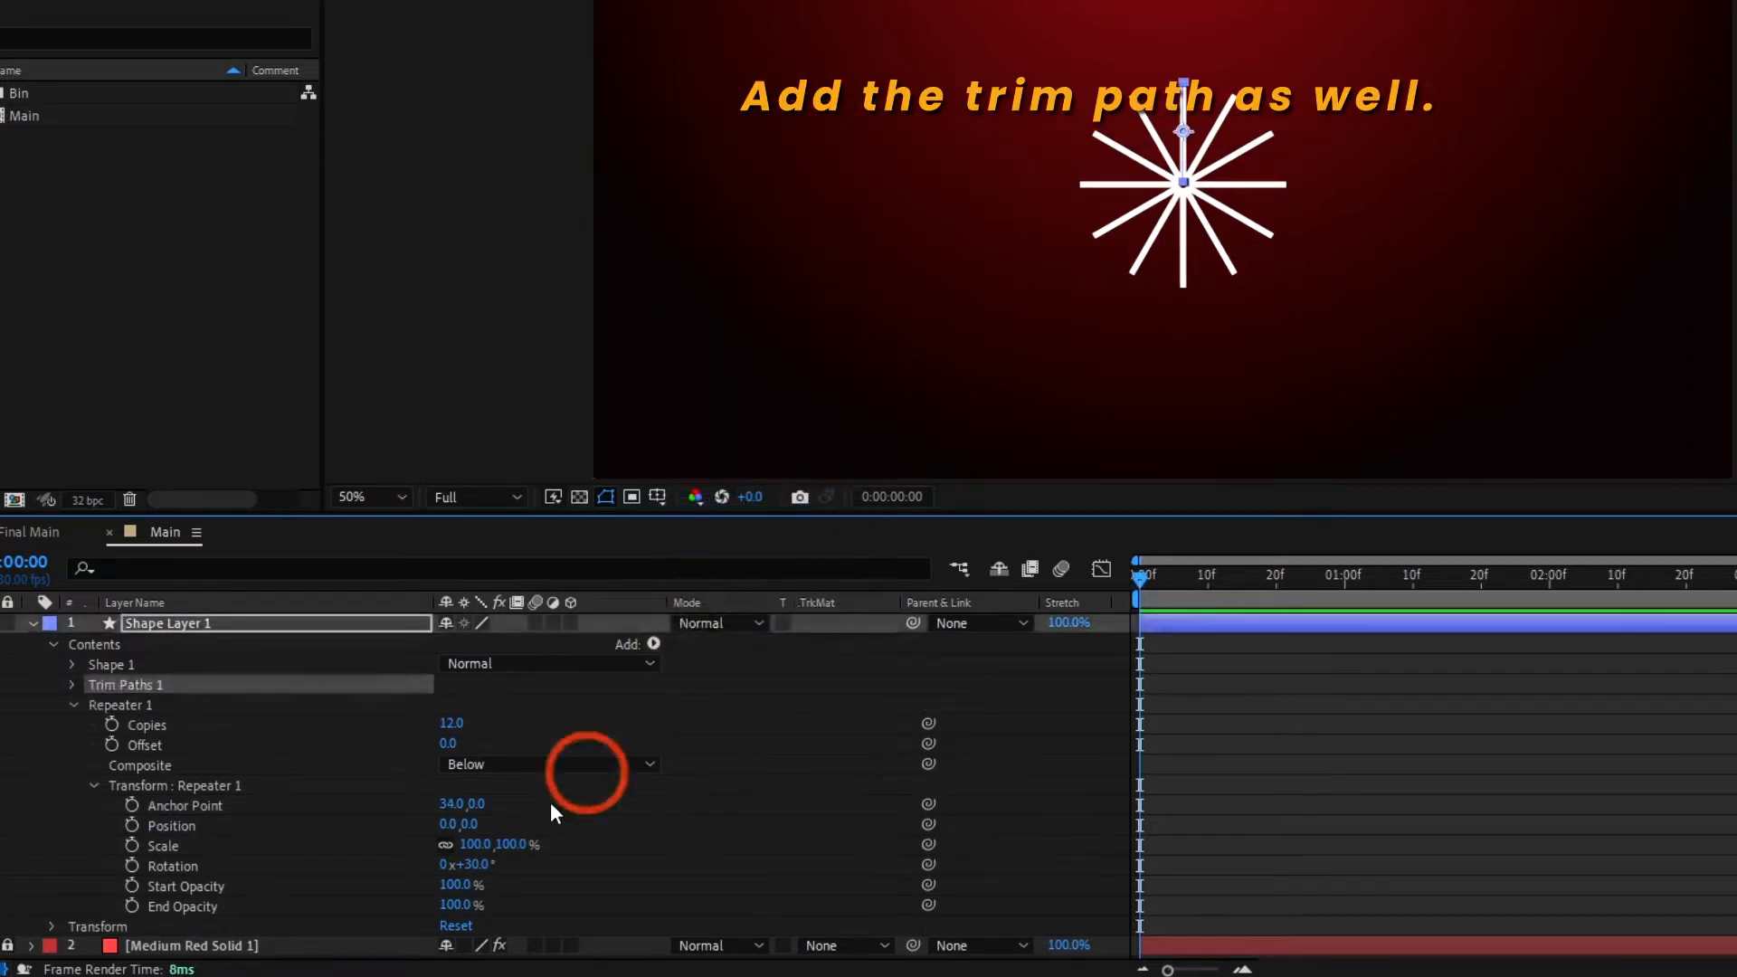
{"action": "left_click", "coordinate": [72, 686]}
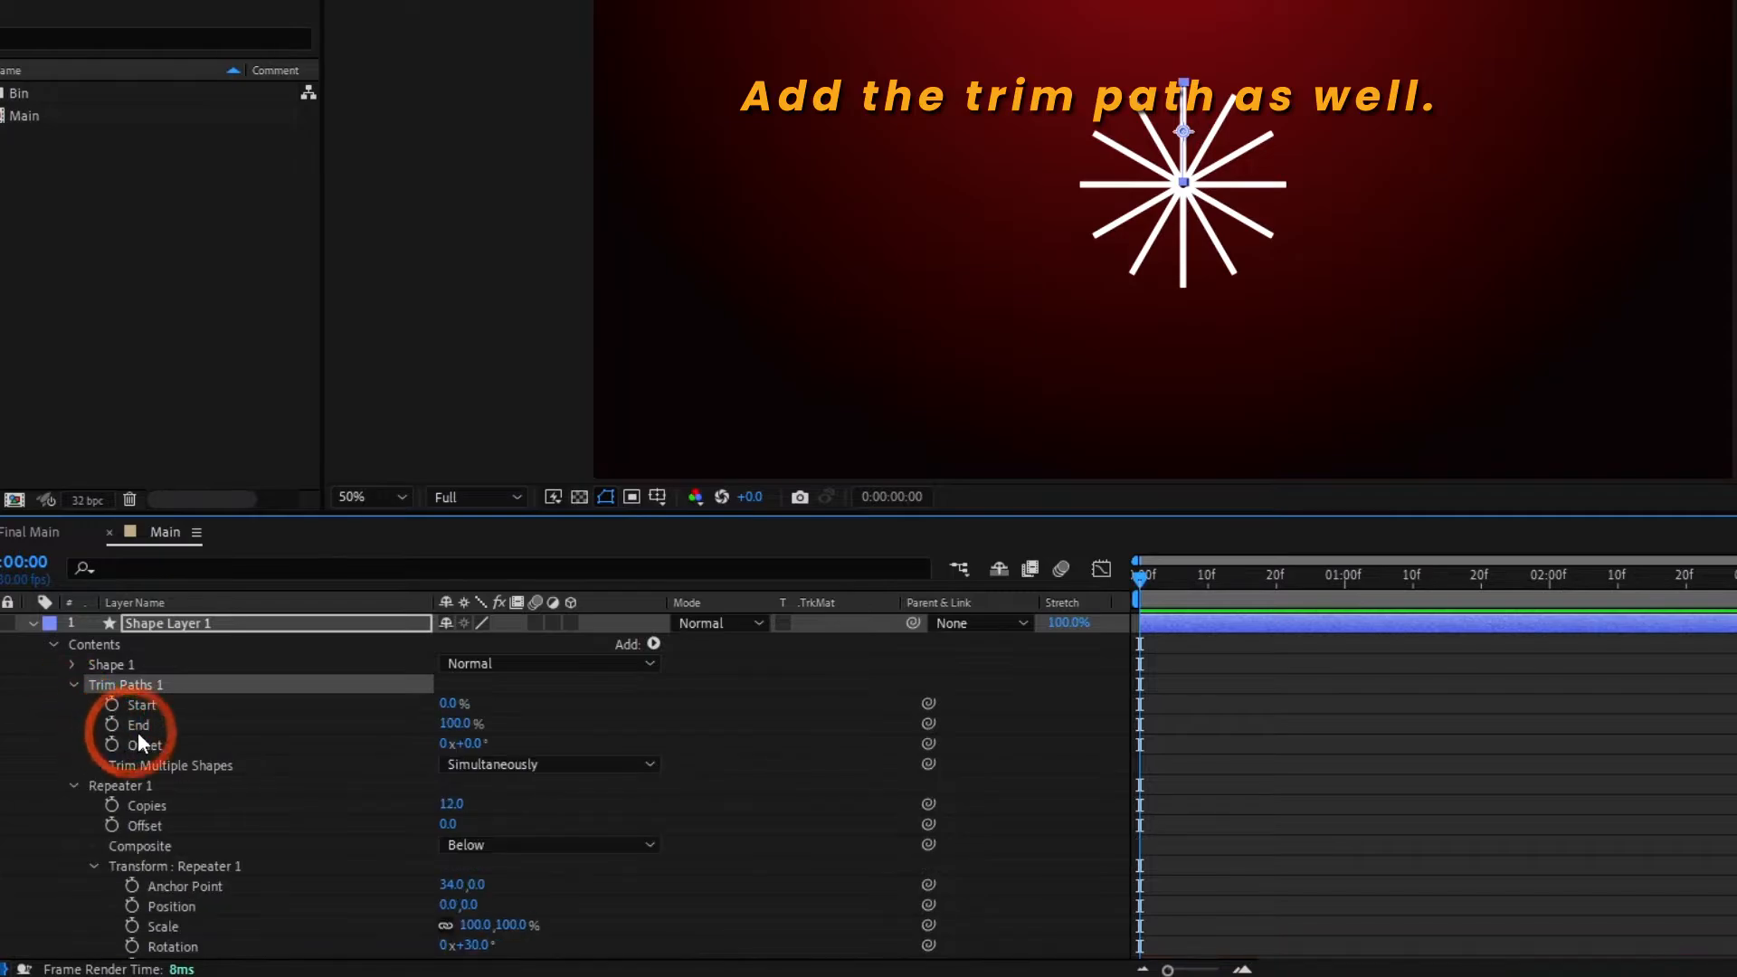
{"action": "left_click_drag", "start_coordinate": [450, 705], "coordinate": [690, 709]}
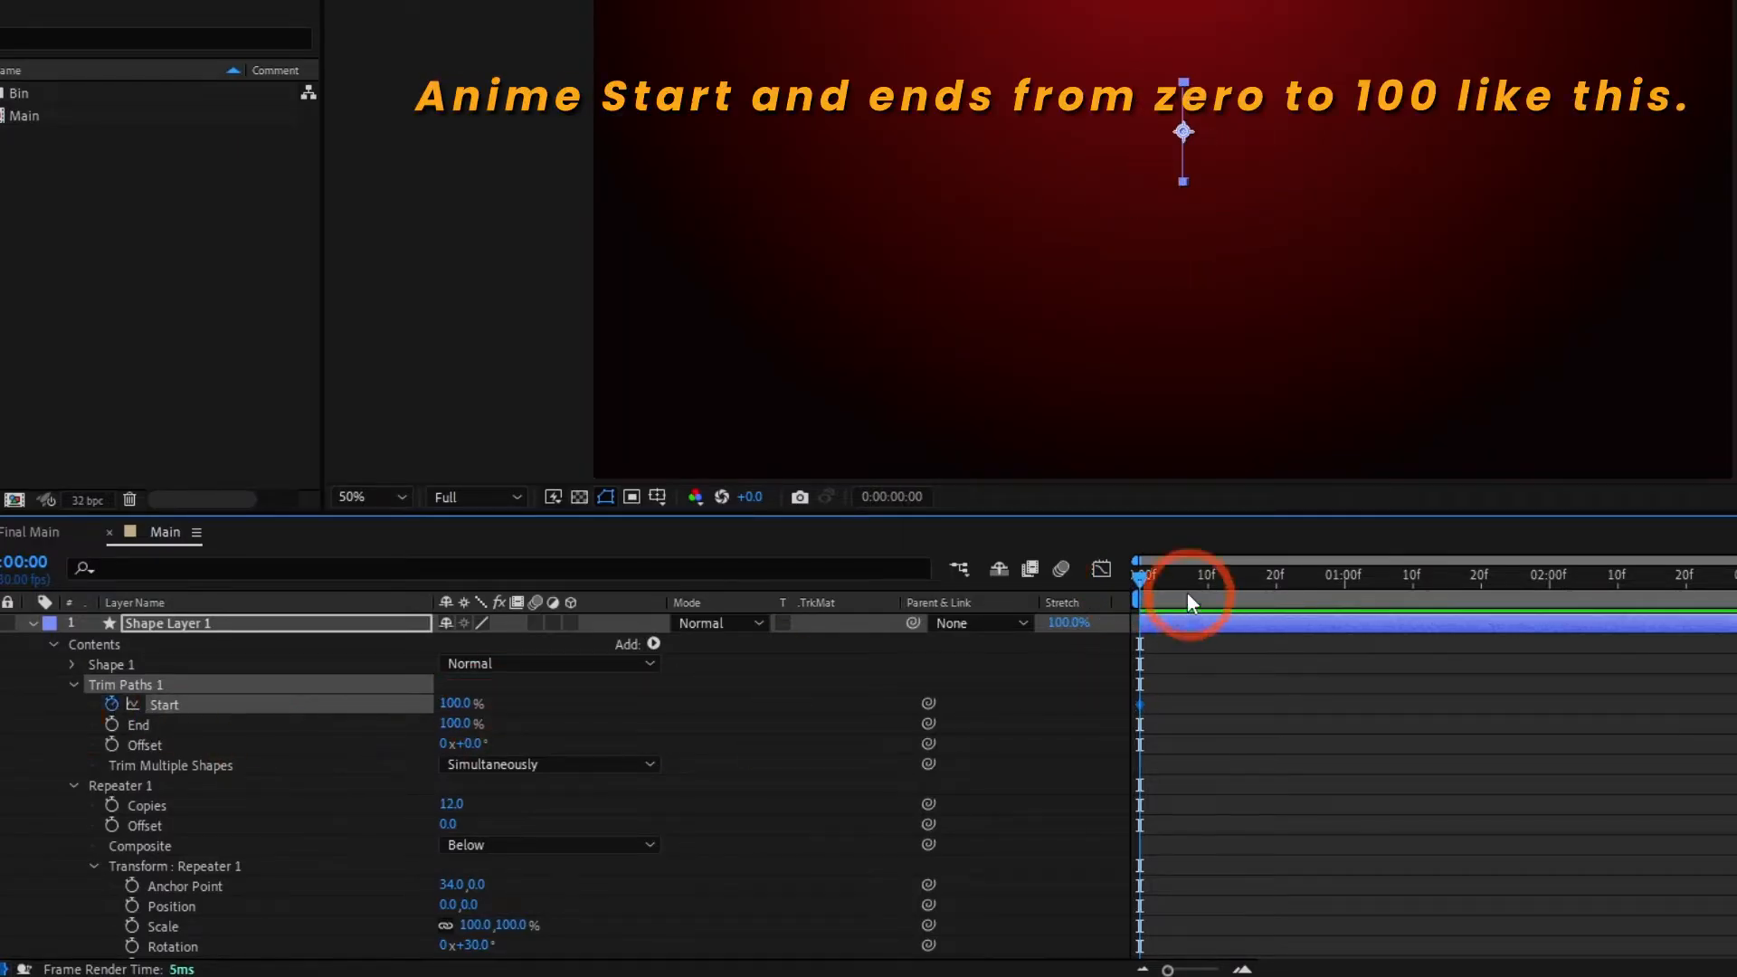
{"action": "left_click_drag", "start_coordinate": [452, 704], "coordinate": [361, 710]}
Step: Keyframe the Trim Paths End from 100% at frame 5 to 0% at frame 25 and preview the animation
{"action": "left_click", "coordinate": [112, 724]}
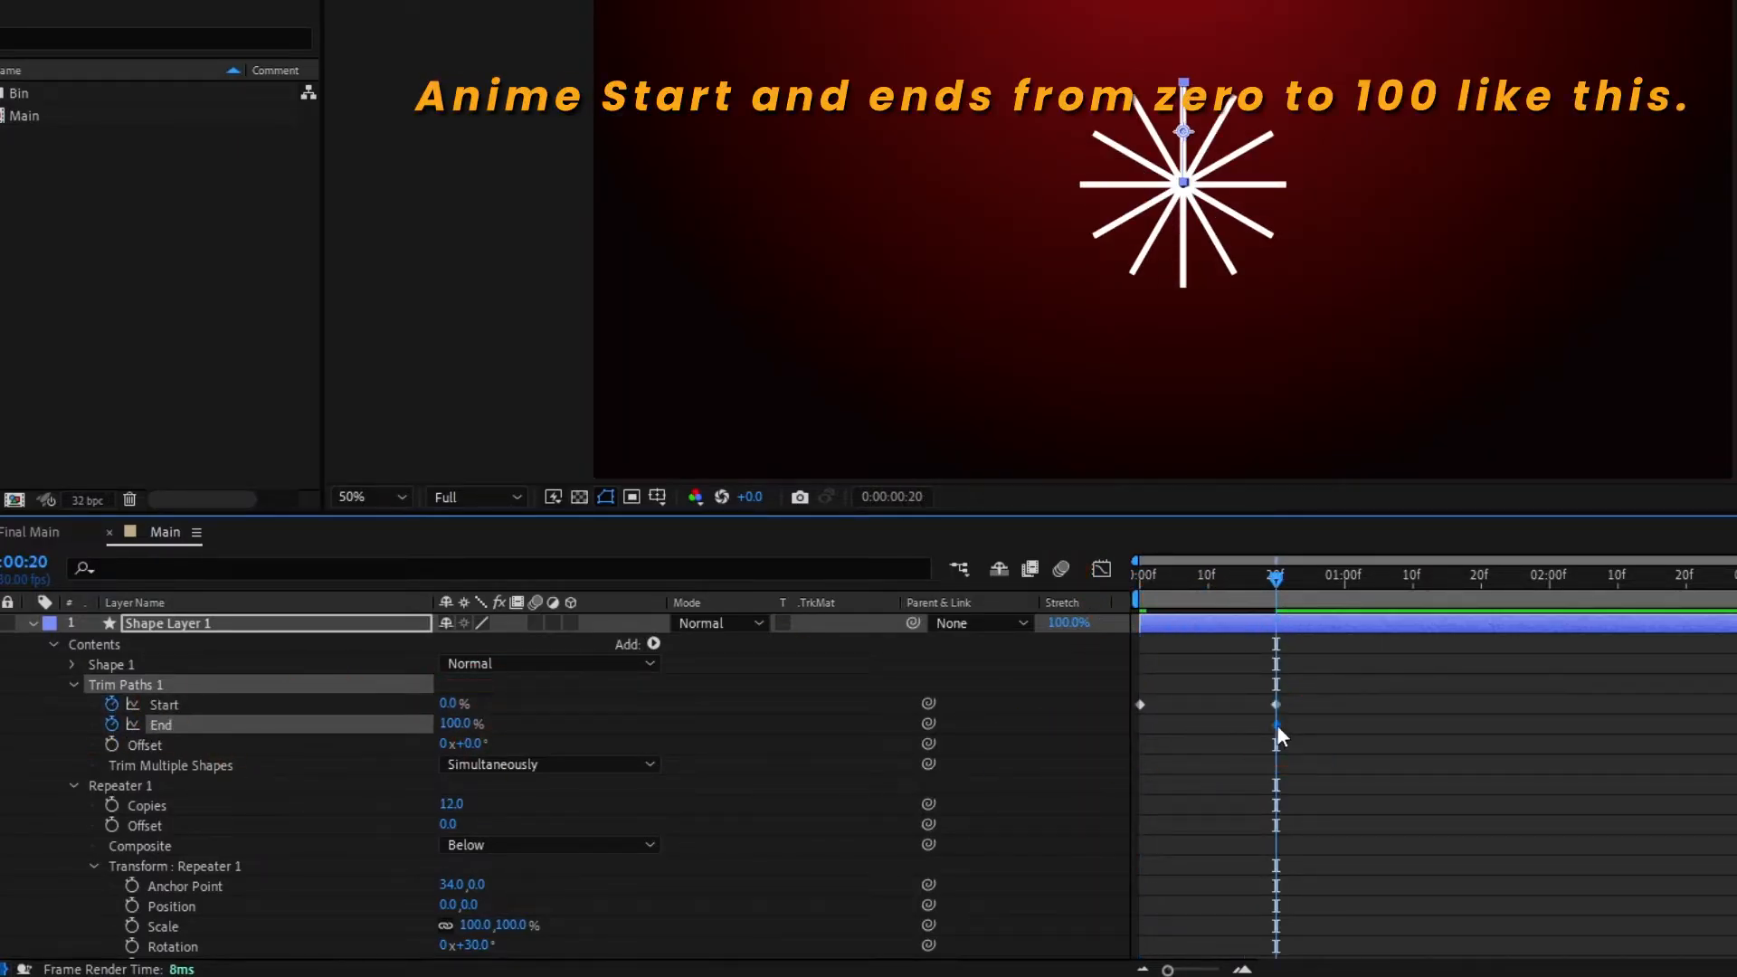
{"action": "left_click_drag", "start_coordinate": [1276, 724], "coordinate": [1176, 727]}
{"action": "left_click_drag", "start_coordinate": [456, 725], "coordinate": [337, 742]}
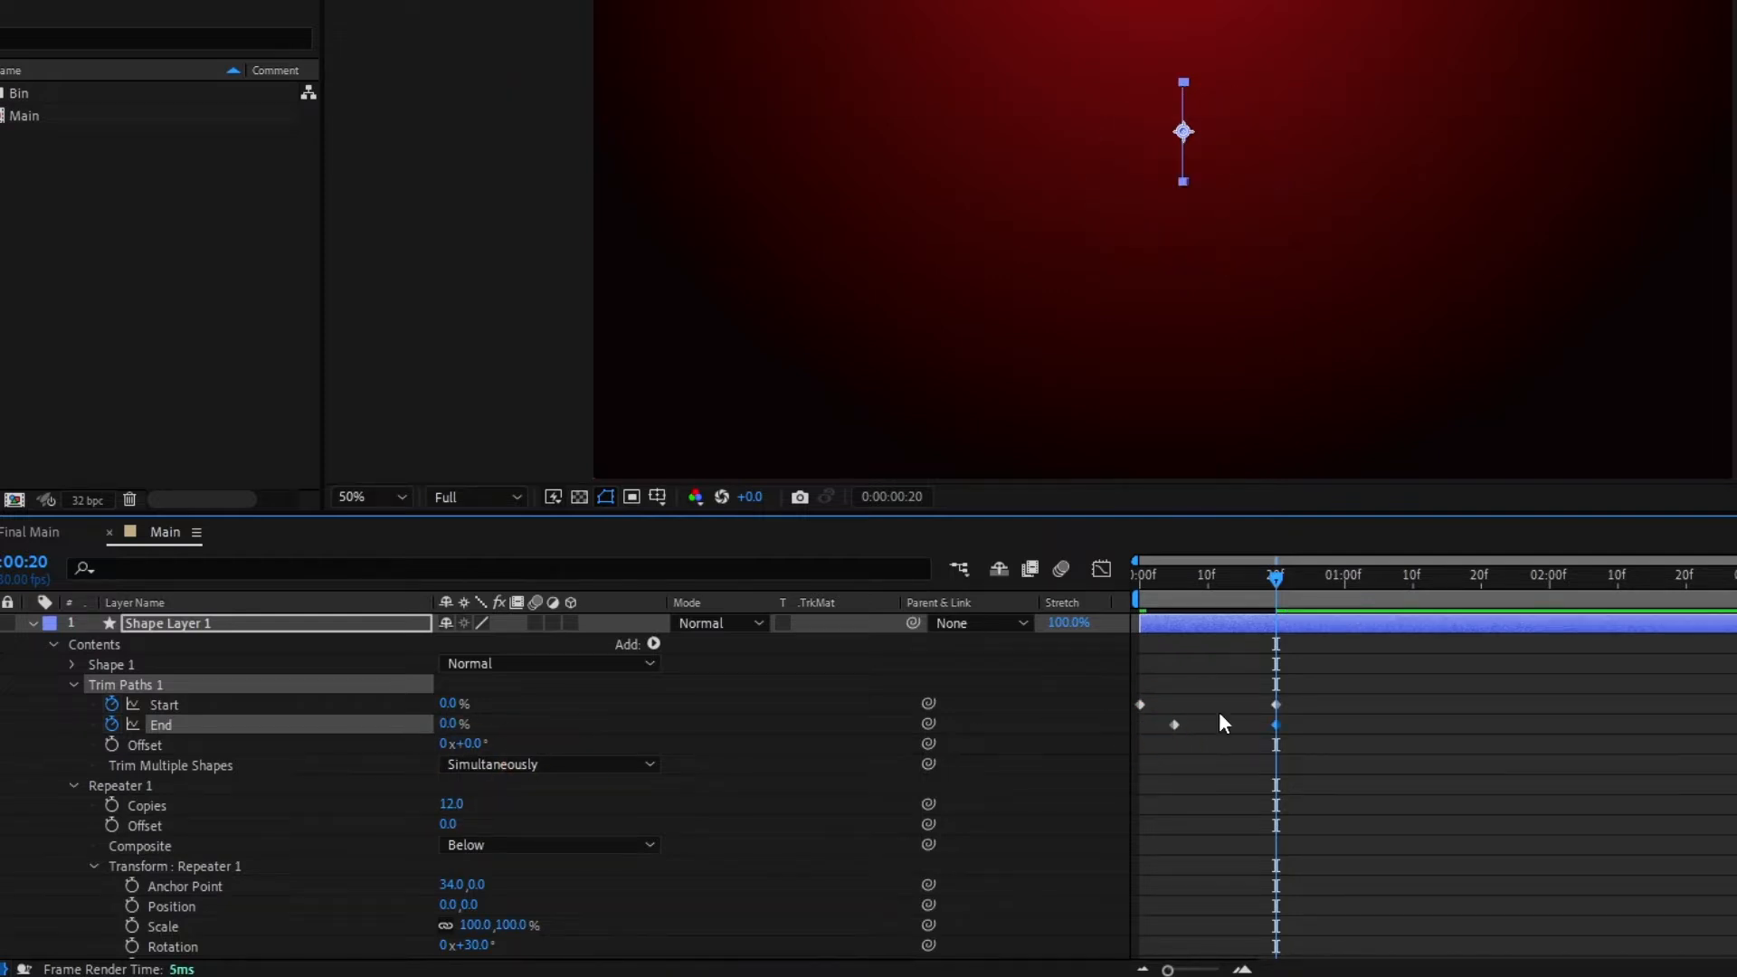
{"action": "left_click_drag", "start_coordinate": [1277, 724], "coordinate": [1310, 725]}
{"action": "left_click", "coordinate": [1140, 584]}
{"action": "key", "text": "space"}
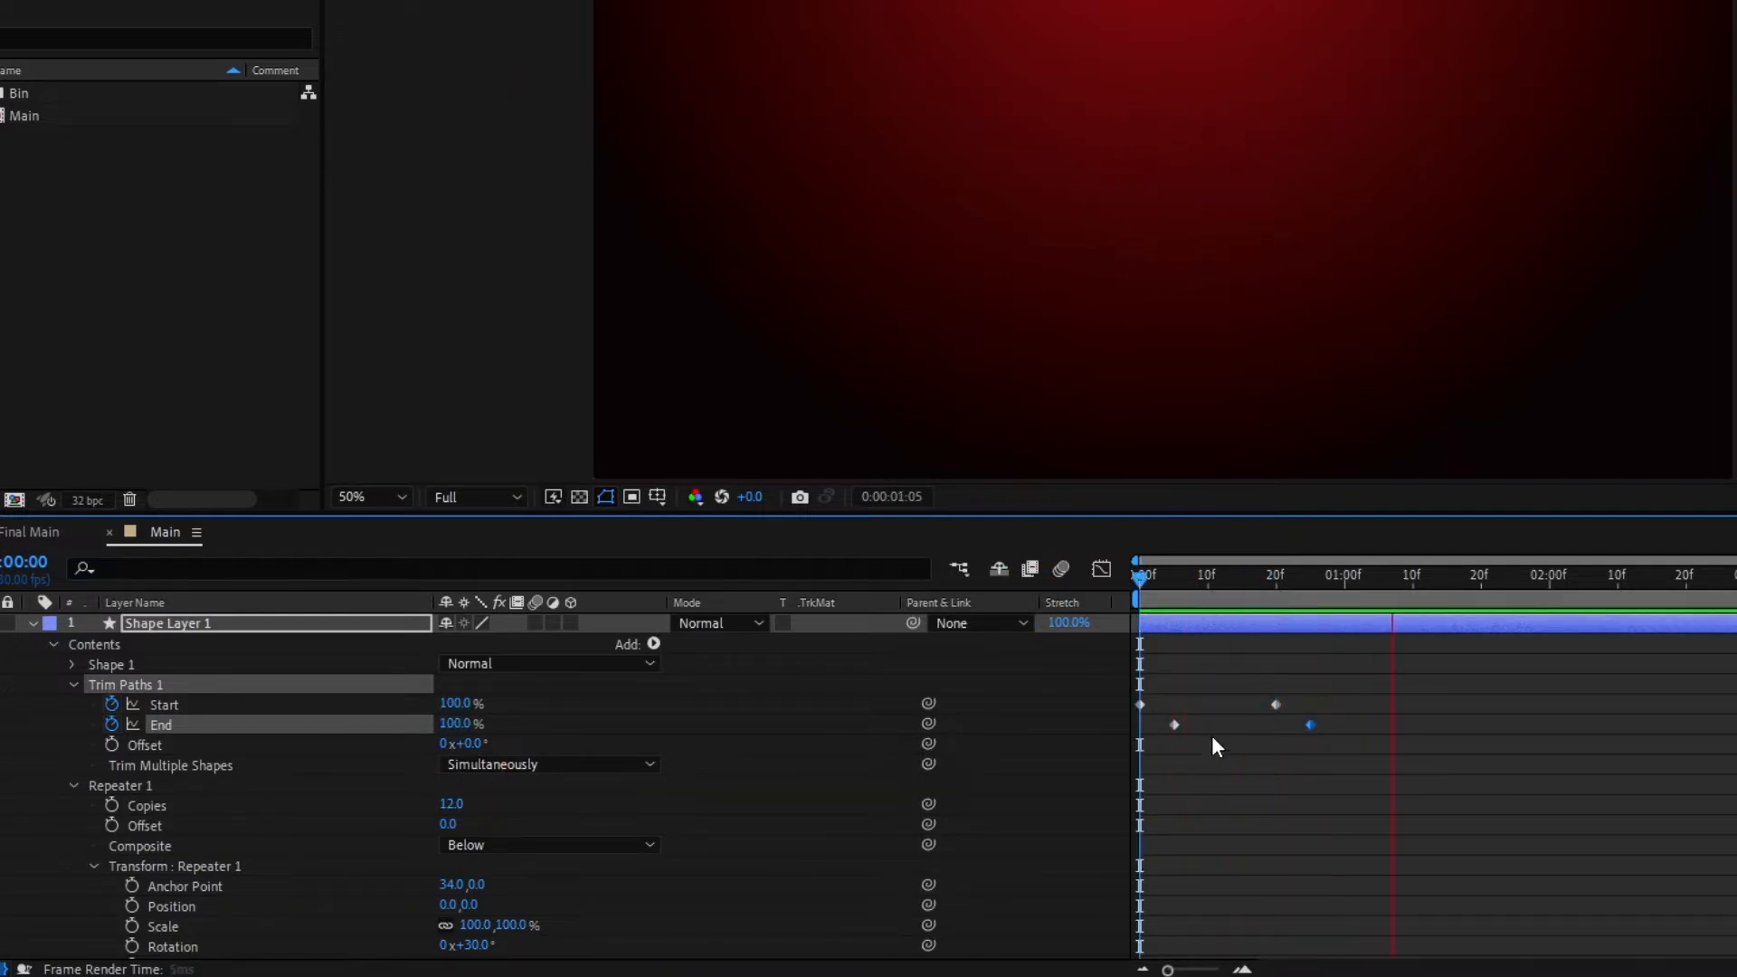
{"action": "left_click", "coordinate": [1139, 604]}
{"action": "left_click_drag", "start_coordinate": [1138, 612], "coordinate": [1242, 656]}
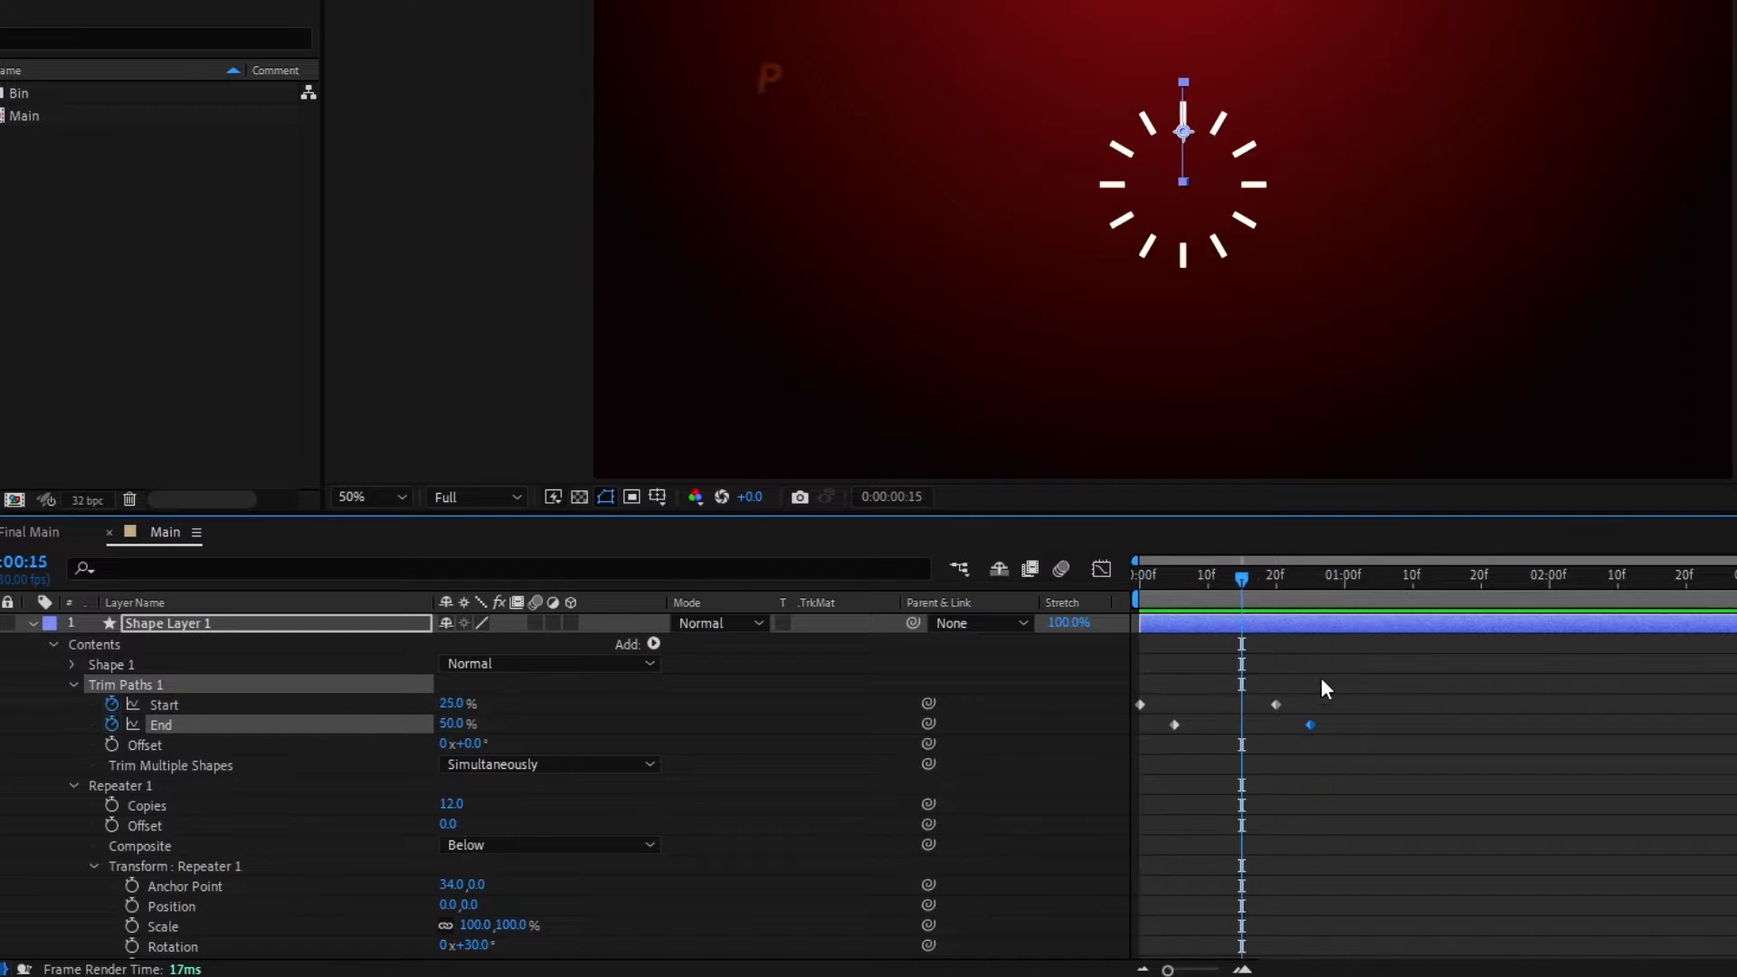
Step: Apply Easy Ease to all the Trim Paths Start and End keyframes and preview the burst
{"action": "left_click_drag", "start_coordinate": [1362, 674], "coordinate": [1112, 780]}
{"action": "key", "text": "F9"}
{"action": "key", "text": "space"}
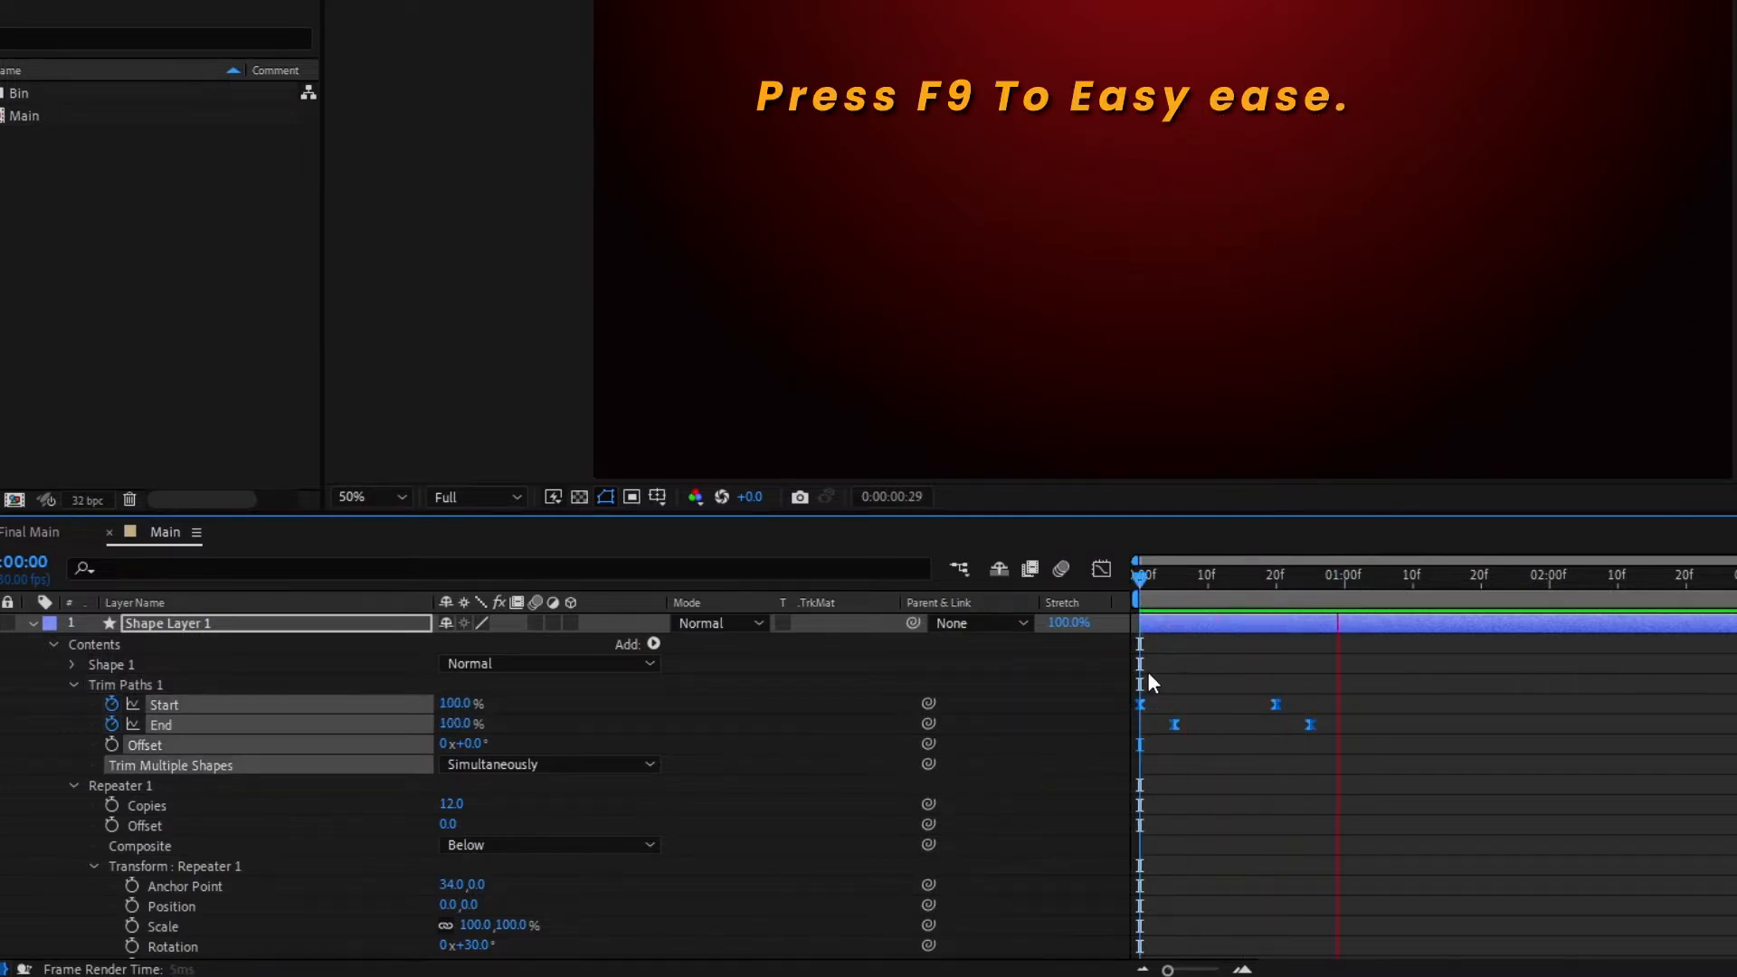
{"action": "left_click", "coordinate": [1185, 623]}
{"action": "left_click_drag", "start_coordinate": [1122, 584], "coordinate": [1207, 627]}
Step: Animate the shape layer's Scale from 100% at frame 0 to 159% at frame 20 with eased keyframes, and preview it
{"action": "left_click", "coordinate": [33, 623]}
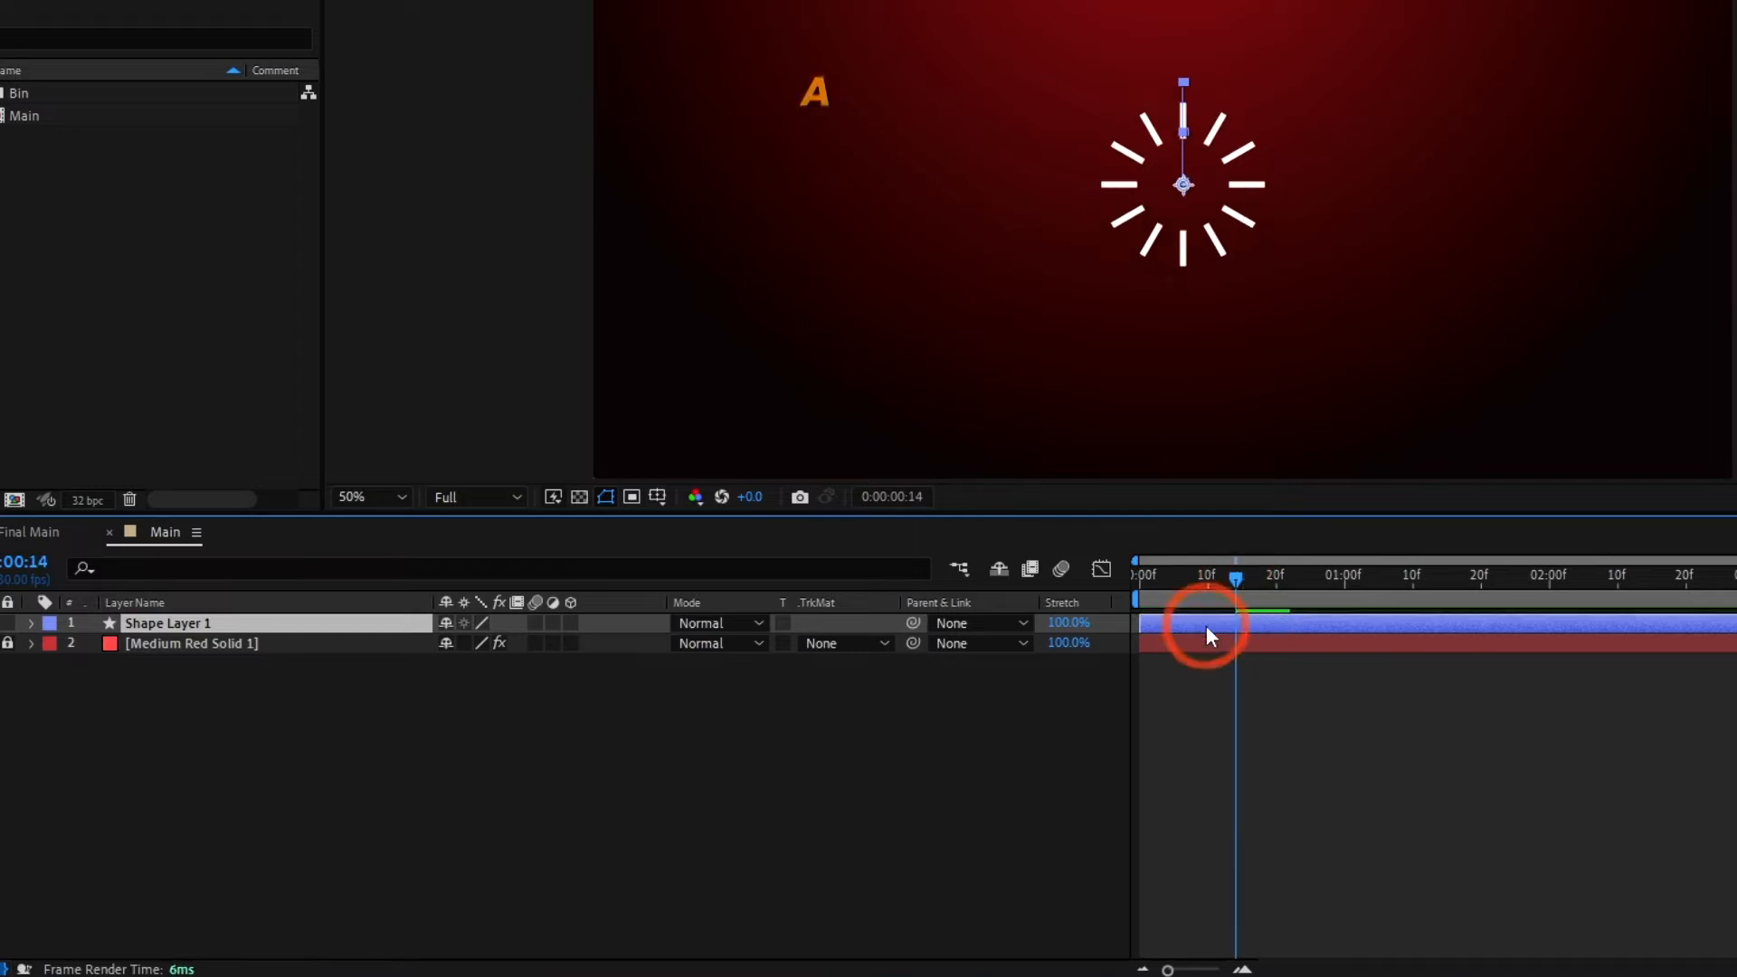
{"action": "key", "text": "s"}
{"action": "left_click", "coordinate": [92, 644]}
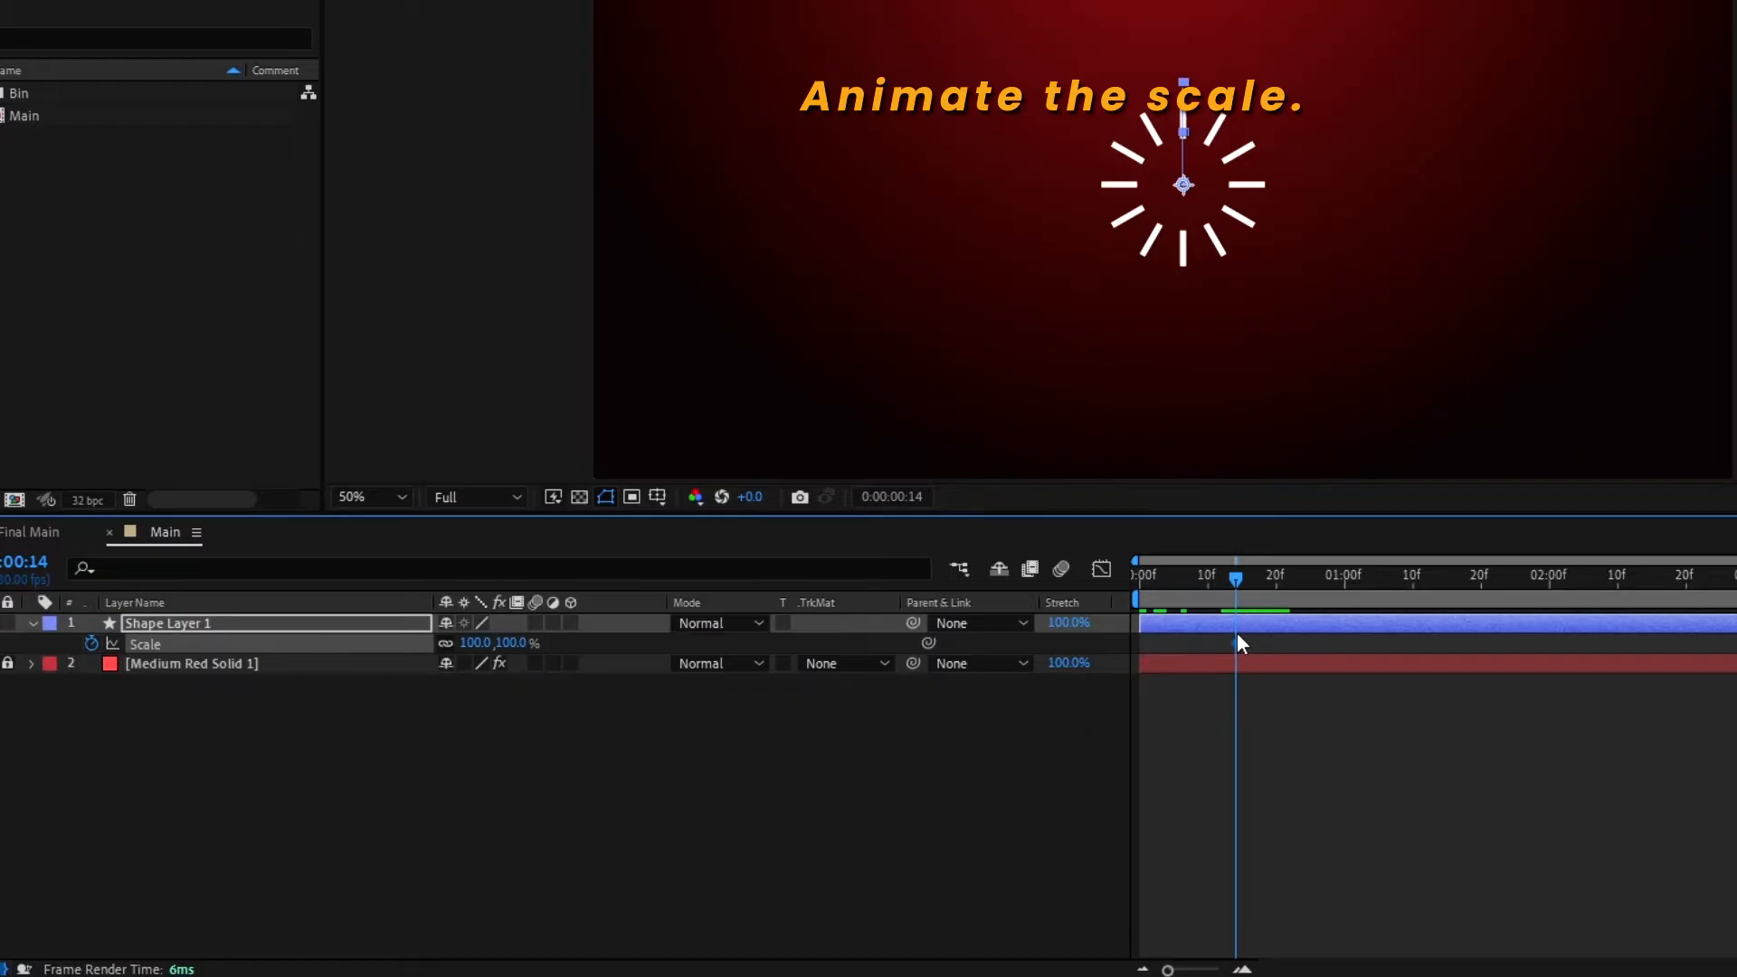
{"action": "left_click_drag", "start_coordinate": [1236, 581], "coordinate": [1276, 586]}
{"action": "left_click_drag", "start_coordinate": [504, 644], "coordinate": [587, 653]}
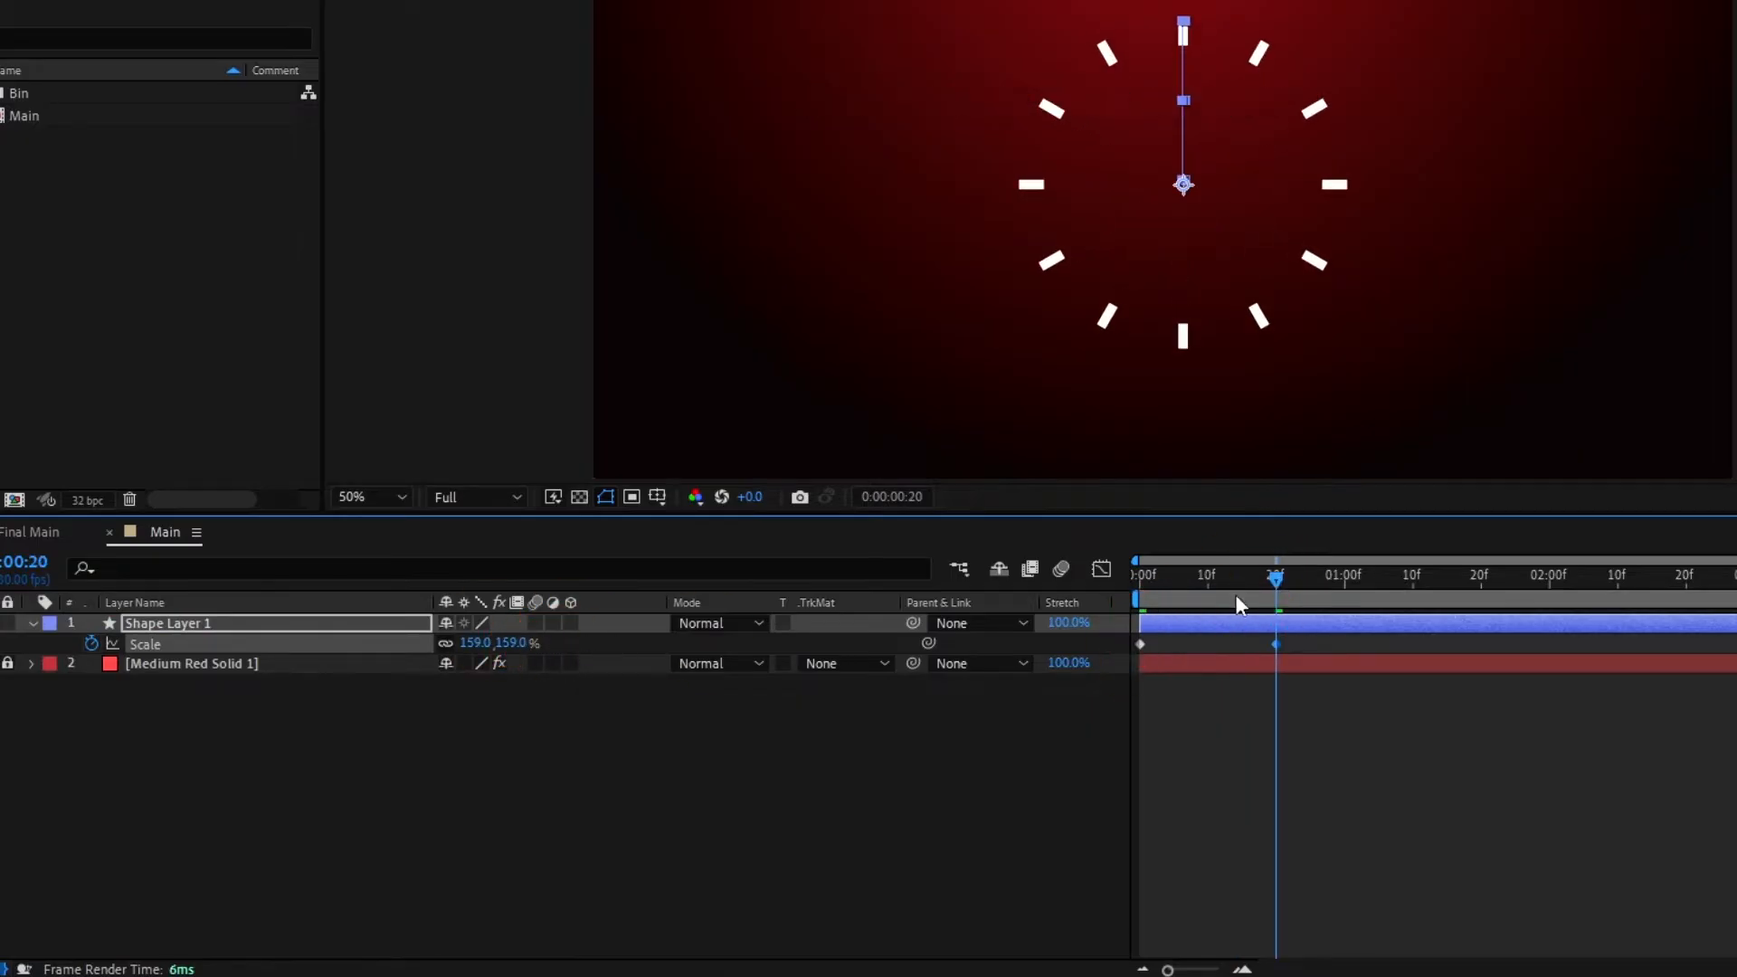
{"action": "left_click_drag", "start_coordinate": [1276, 581], "coordinate": [1140, 586]}
{"action": "left_click", "coordinate": [1239, 760]}
{"action": "key", "text": "space"}
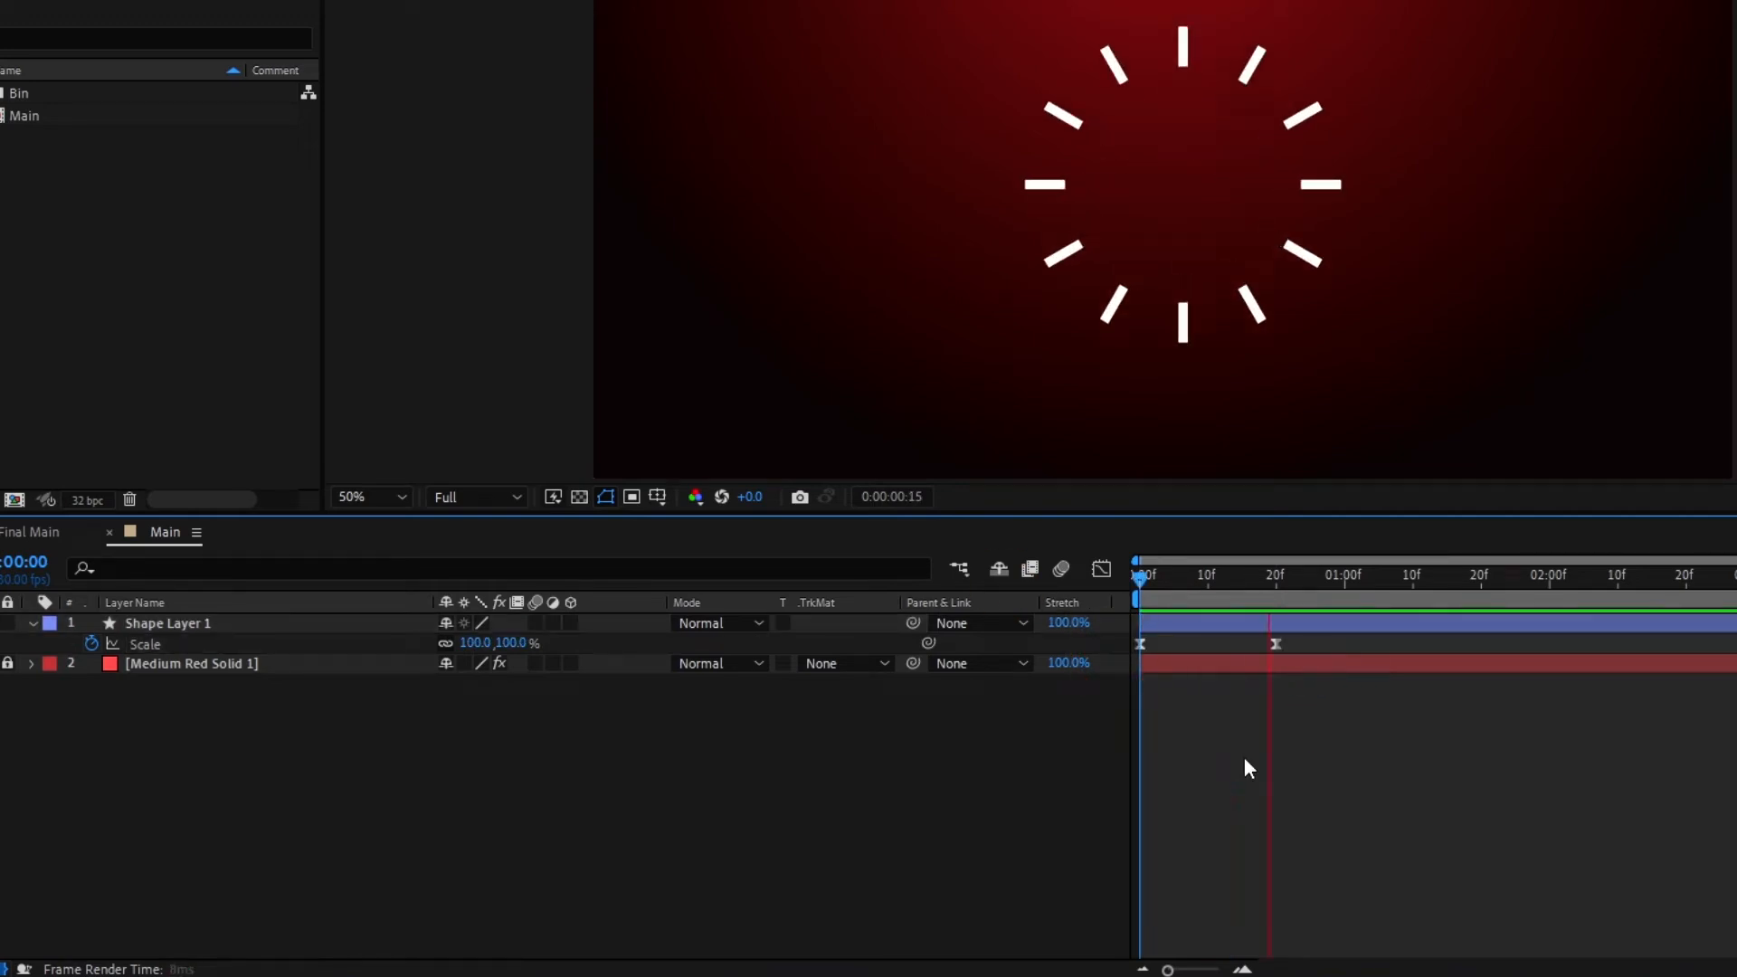
Step: Set the Line Cap of Shape Layer 1's stroke to Round Cap
{"action": "left_click_drag", "start_coordinate": [1171, 582], "coordinate": [1200, 583]}
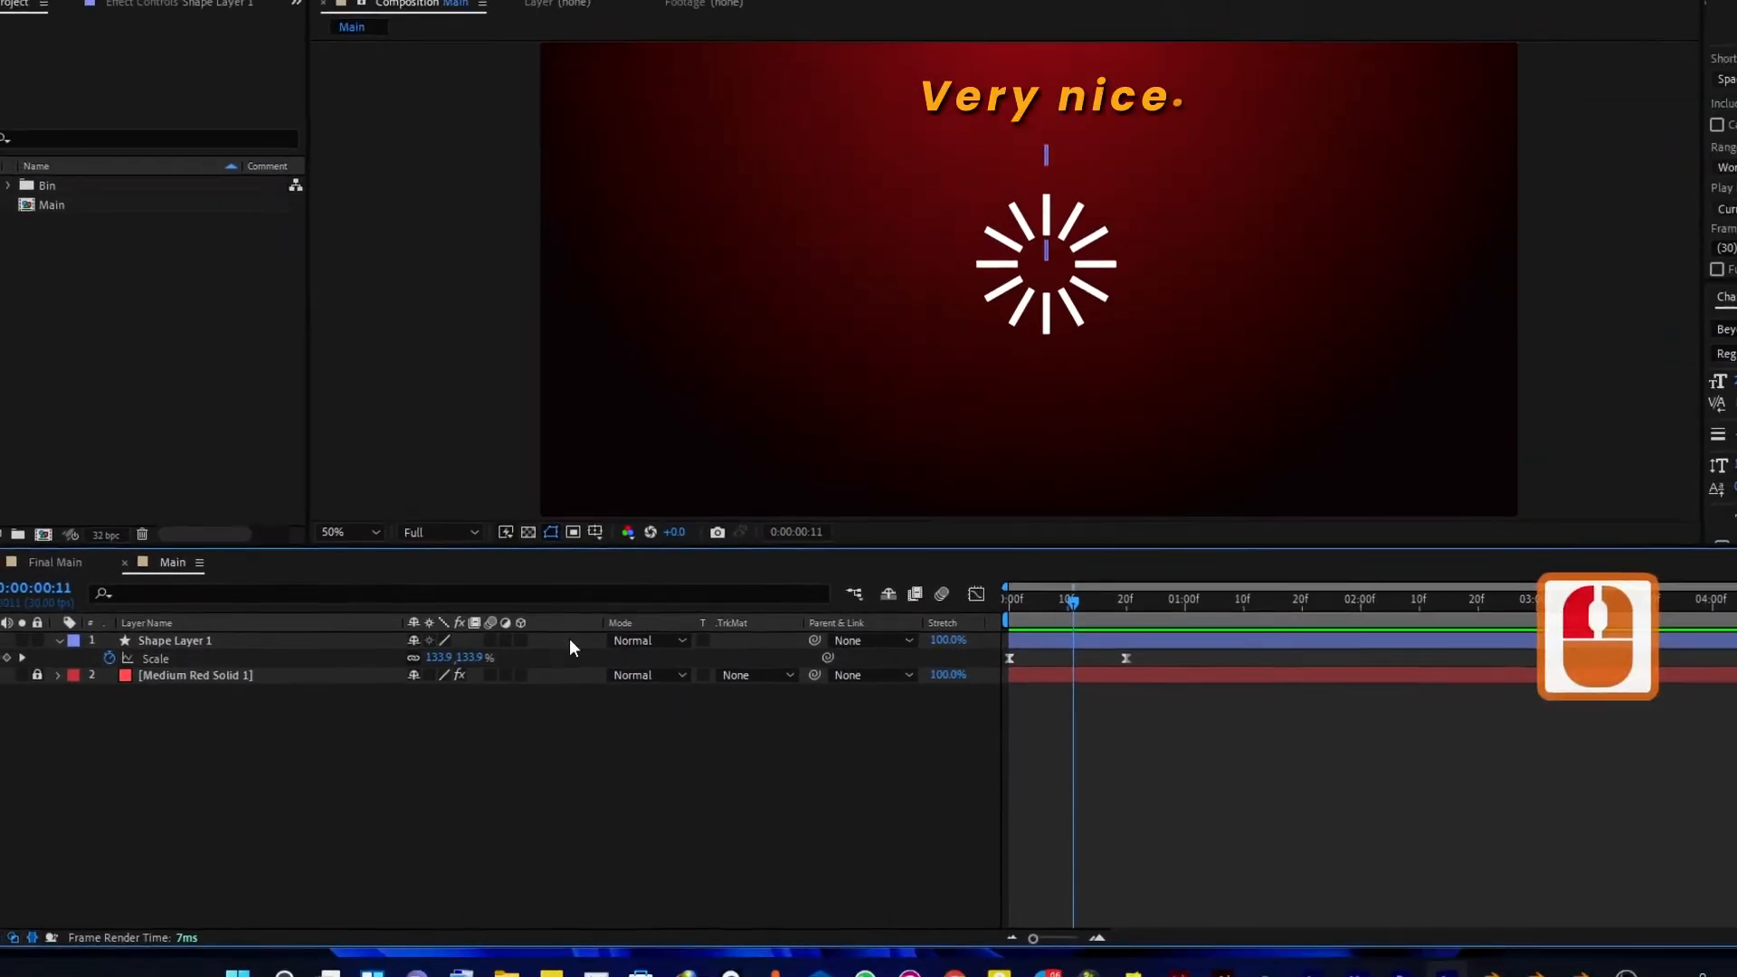
{"action": "left_click", "coordinate": [75, 652]}
{"action": "left_click", "coordinate": [75, 653]}
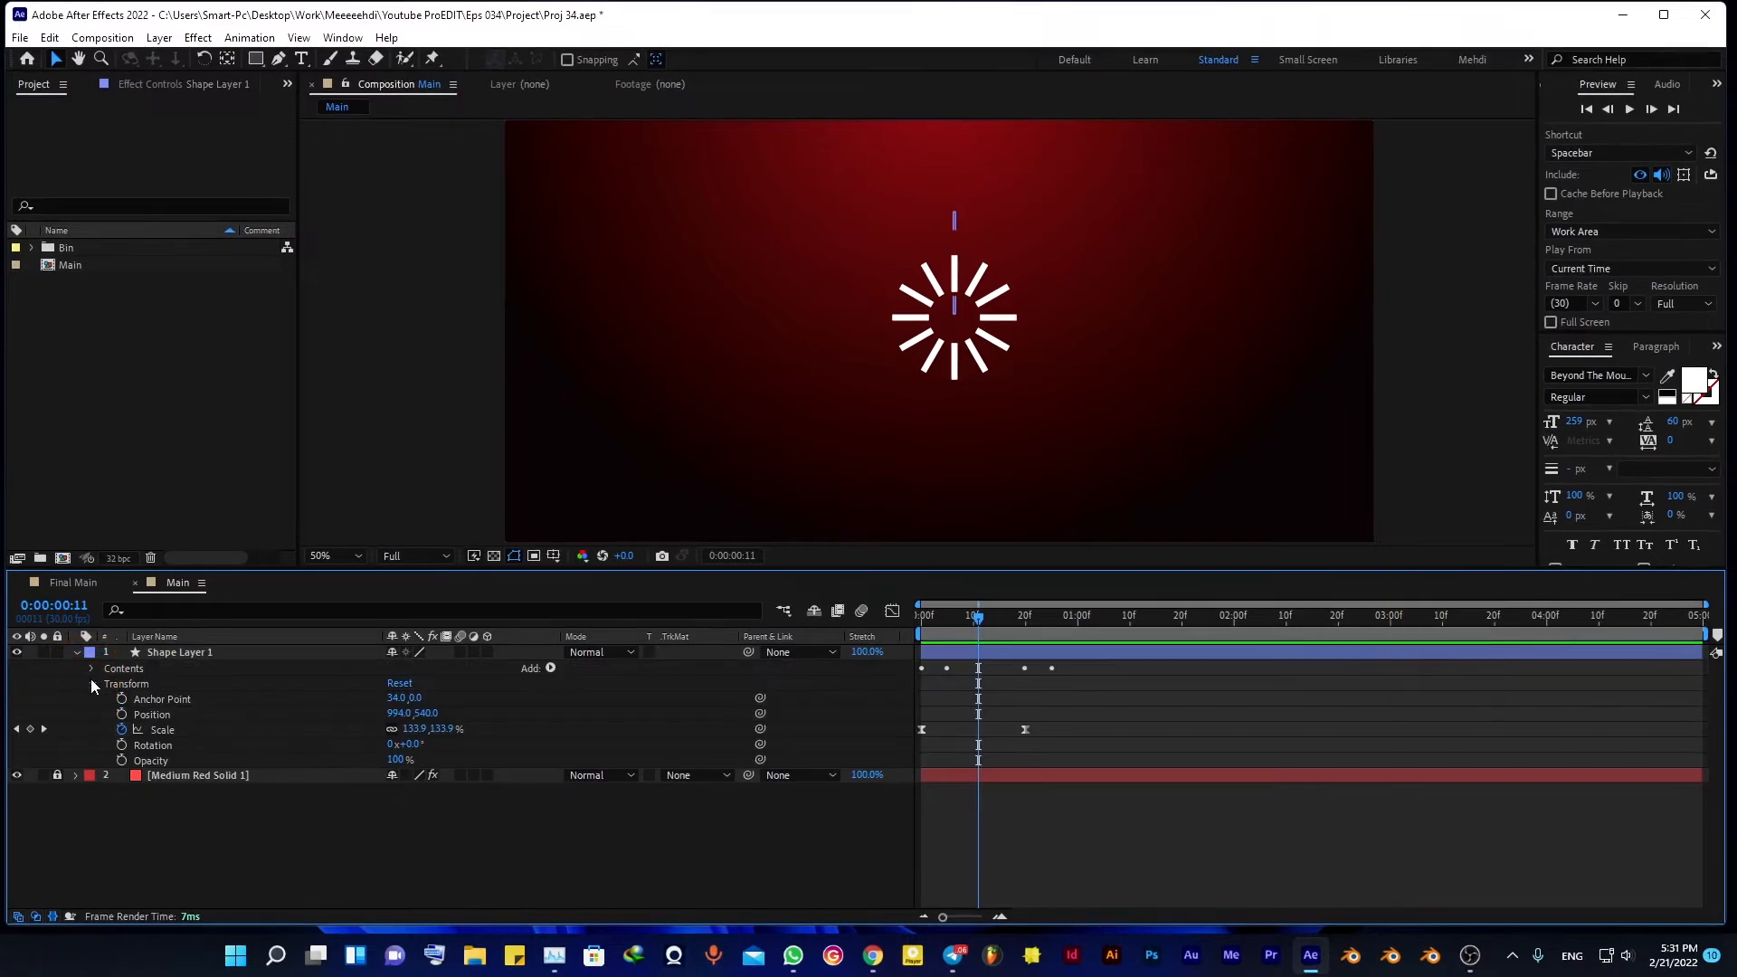
{"action": "left_click", "coordinate": [91, 669]}
{"action": "left_click", "coordinate": [106, 683]}
{"action": "left_click", "coordinate": [118, 713]}
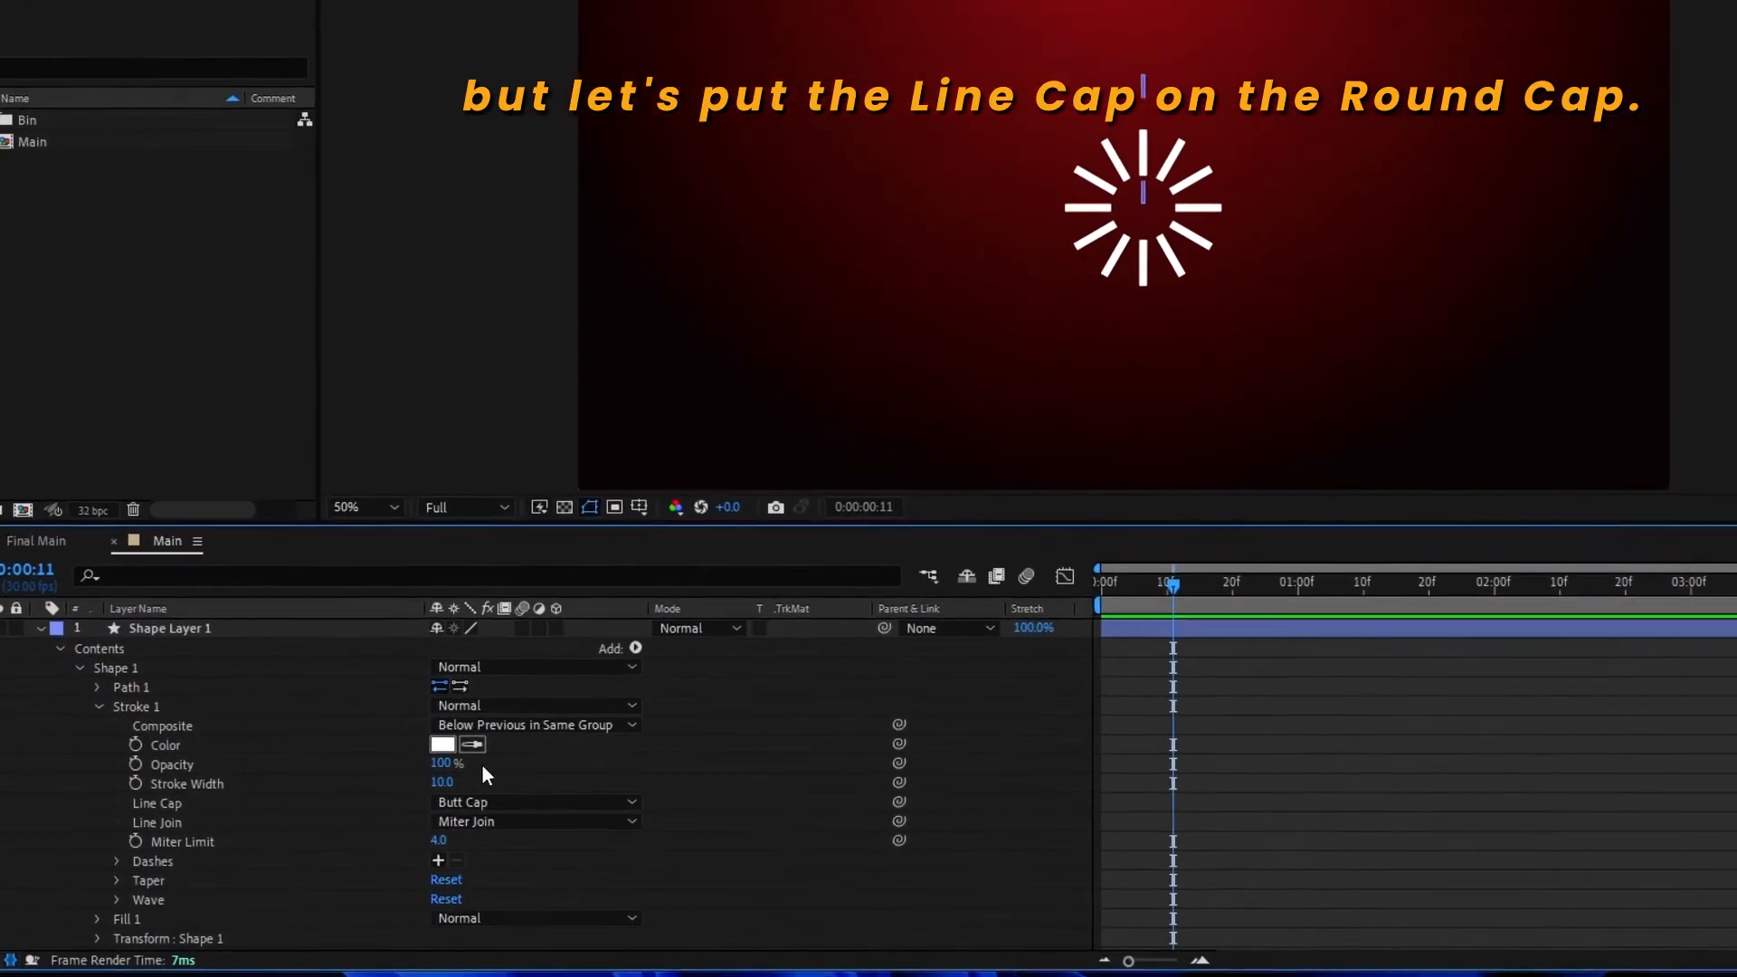
{"action": "left_click", "coordinate": [475, 802]}
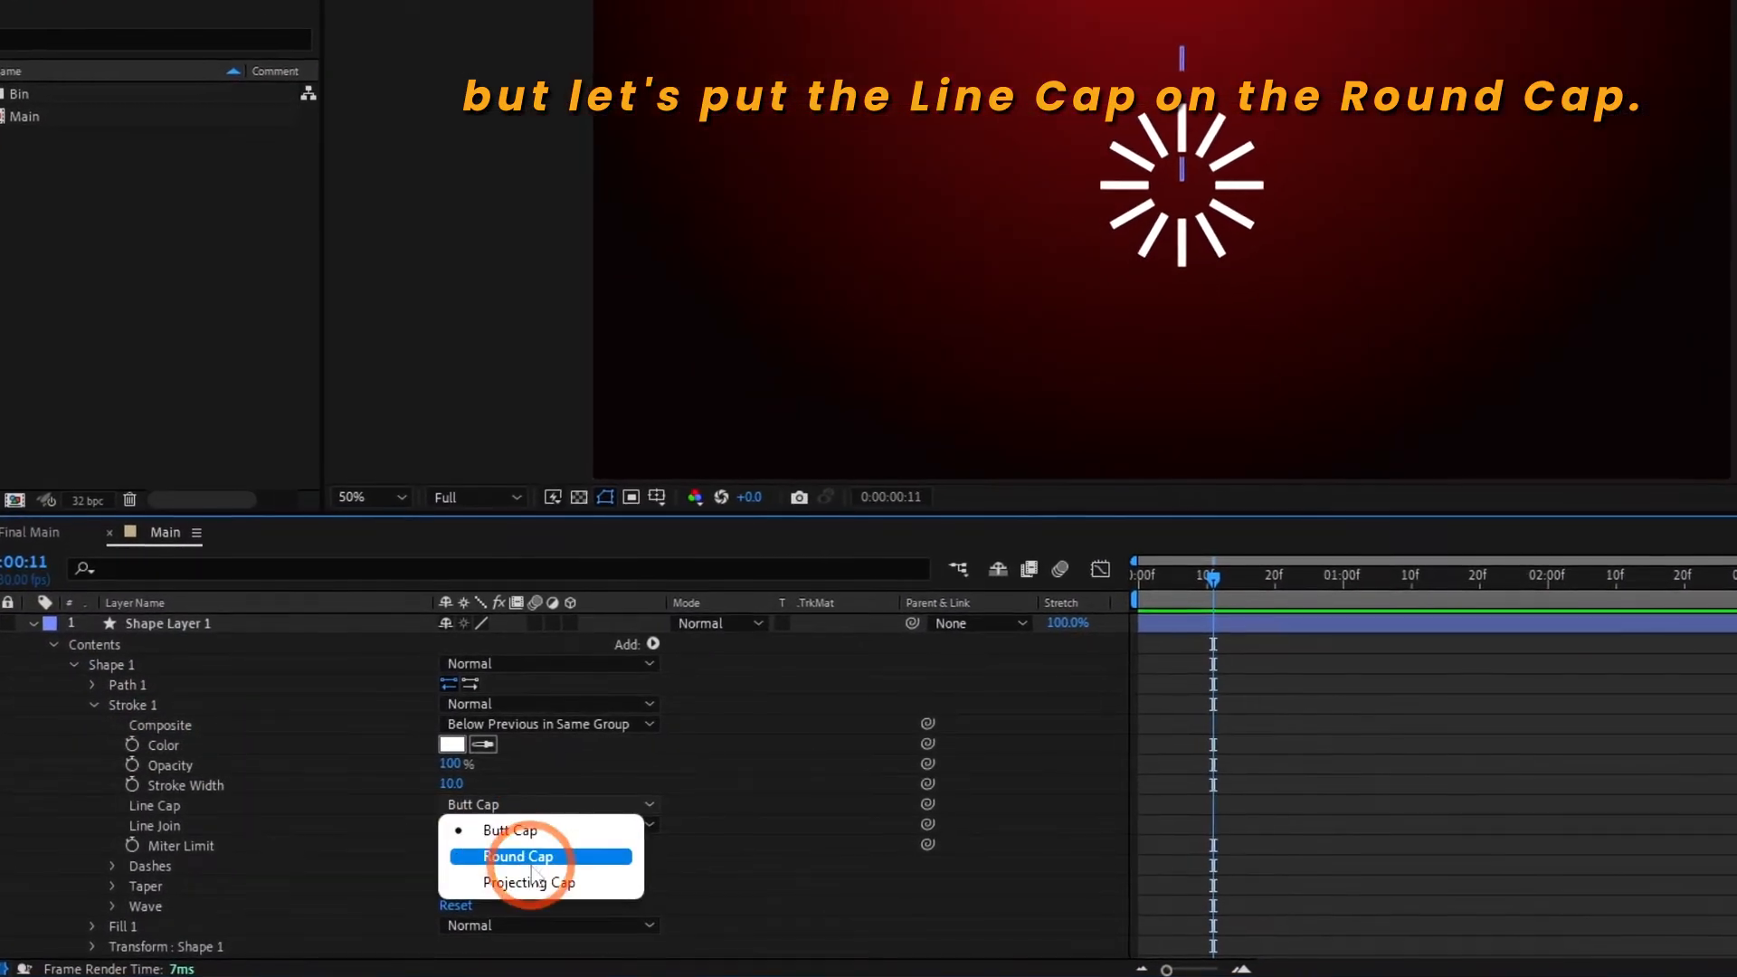
{"action": "left_click", "coordinate": [489, 848]}
{"action": "left_click", "coordinate": [273, 798]}
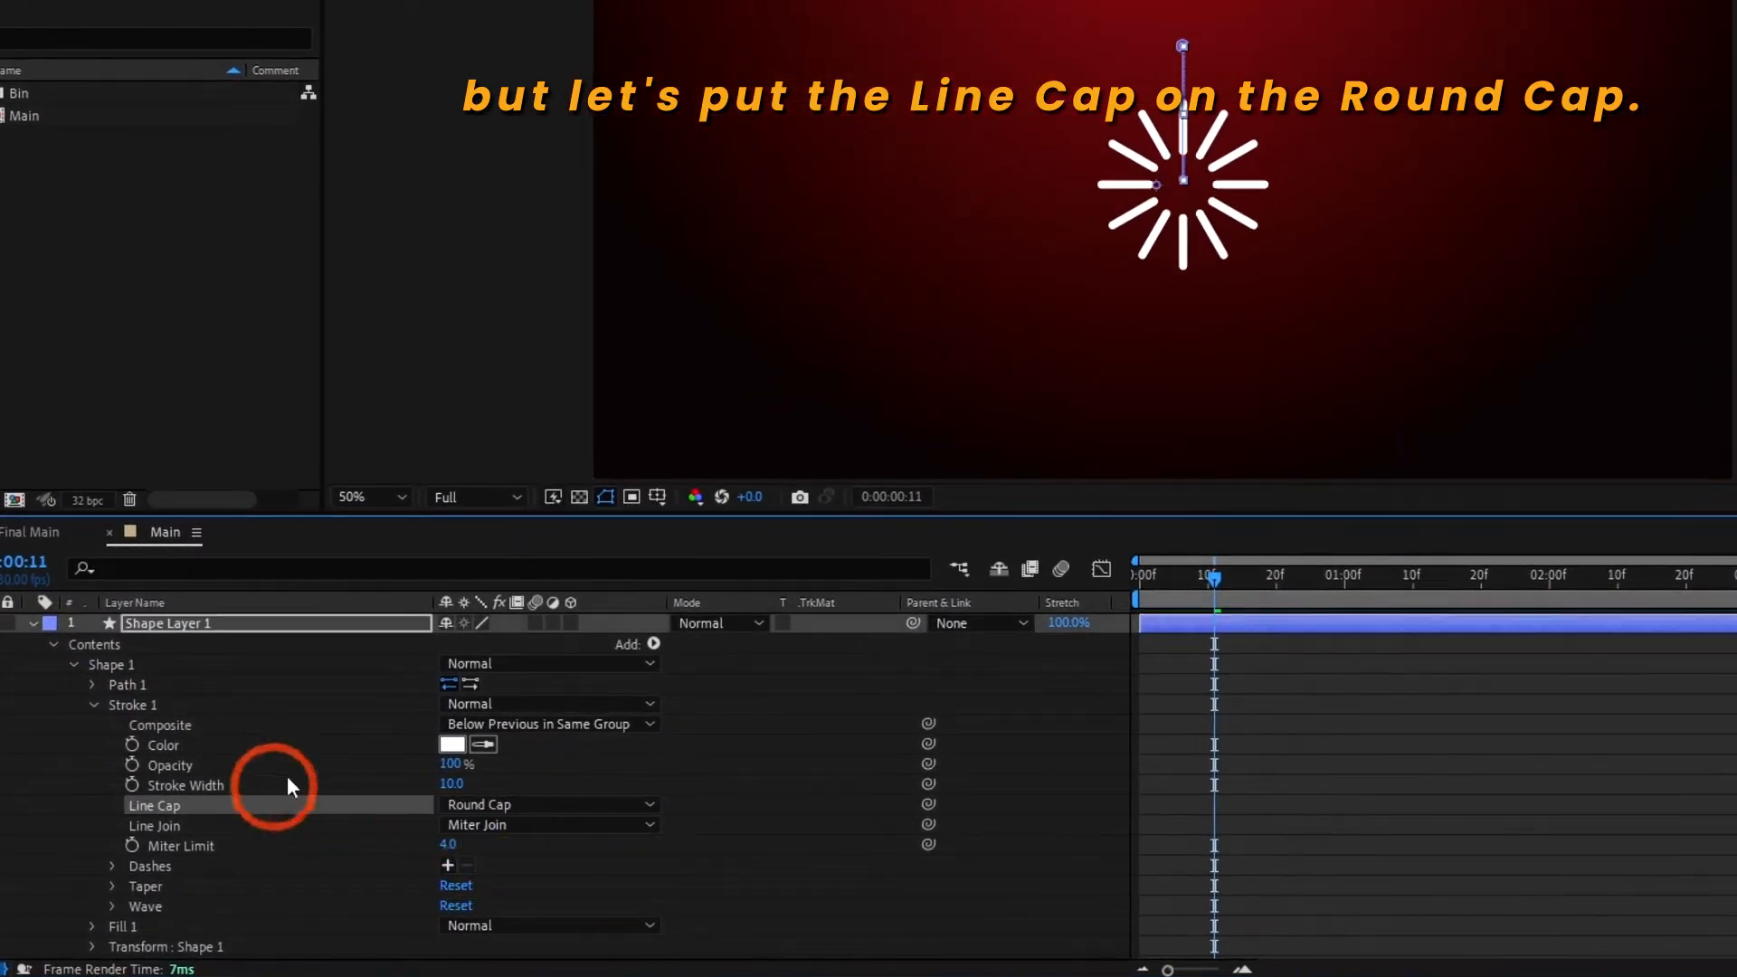
{"action": "left_click", "coordinate": [94, 705]}
{"action": "left_click", "coordinate": [91, 685]}
{"action": "left_click", "coordinate": [73, 665]}
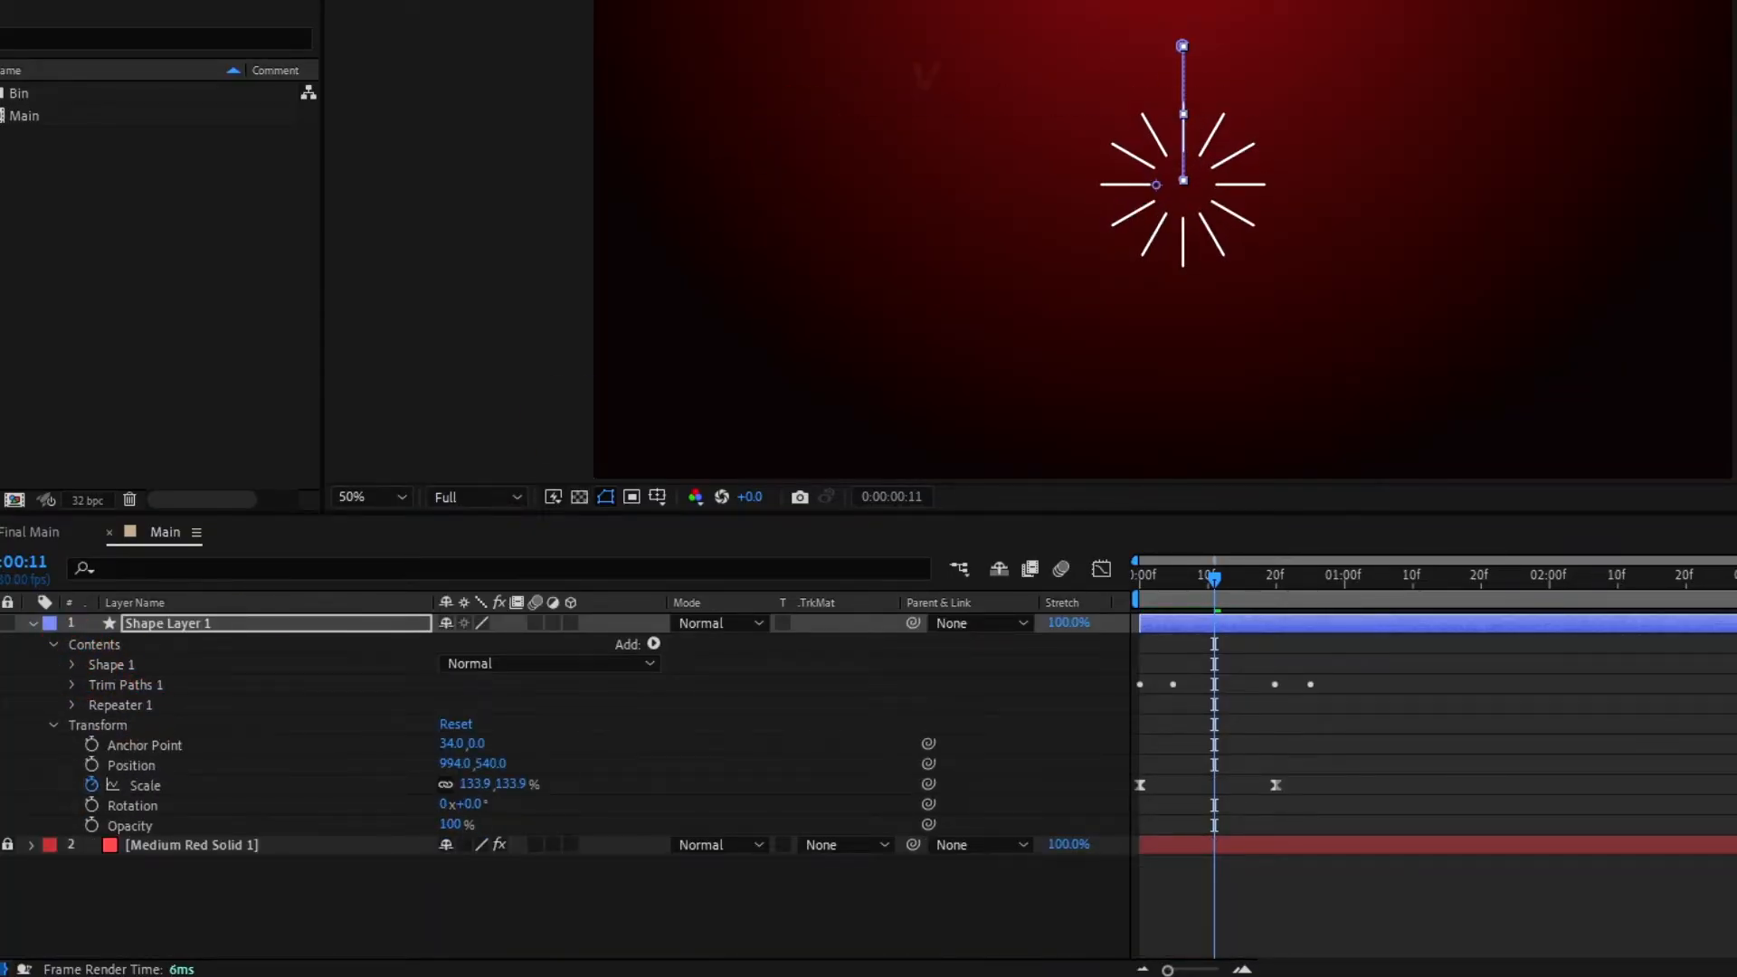
Step: Preview the line burst from frame 0 and hide Shape Layer 1
{"action": "left_click_drag", "start_coordinate": [1214, 579], "coordinate": [1140, 626]}
{"action": "key", "text": "space"}
{"action": "key", "text": "space"}
{"action": "left_click", "coordinate": [47, 633]}
{"action": "left_click", "coordinate": [13, 646]}
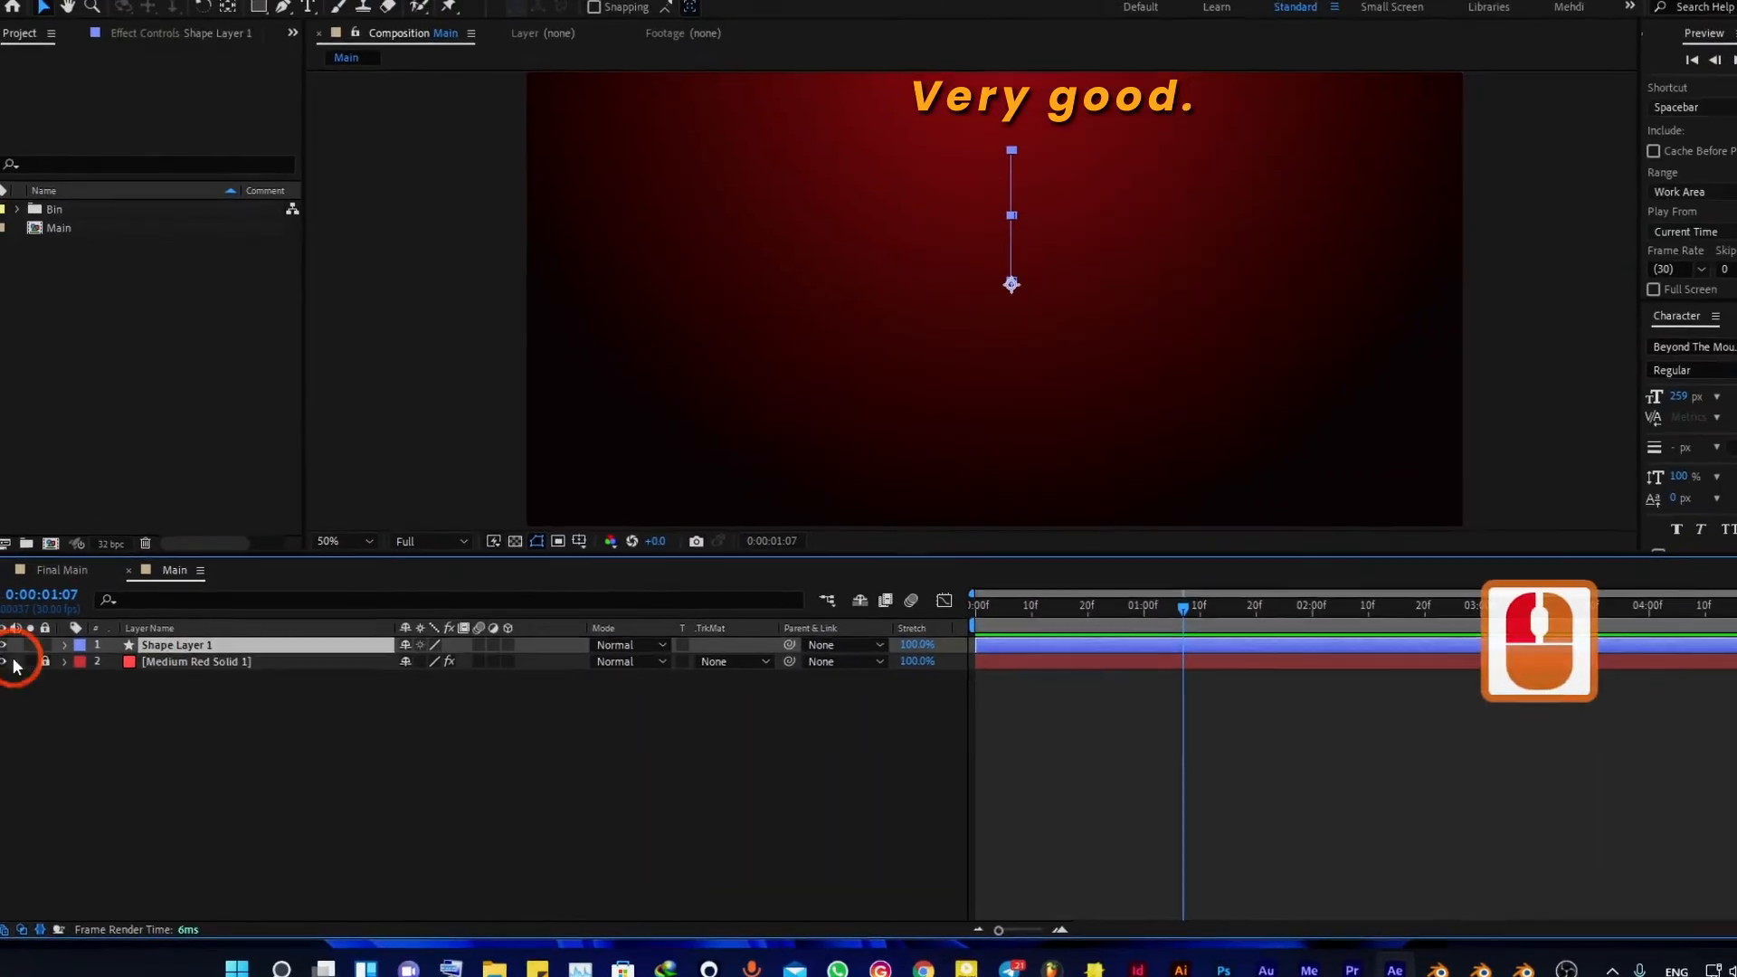
{"action": "left_click", "coordinate": [145, 751]}
Step: Draw a circle with a 5 px white stroke near the middle of the composition on a new shape layer
{"action": "left_click_drag", "start_coordinate": [257, 56], "coordinate": [312, 95]}
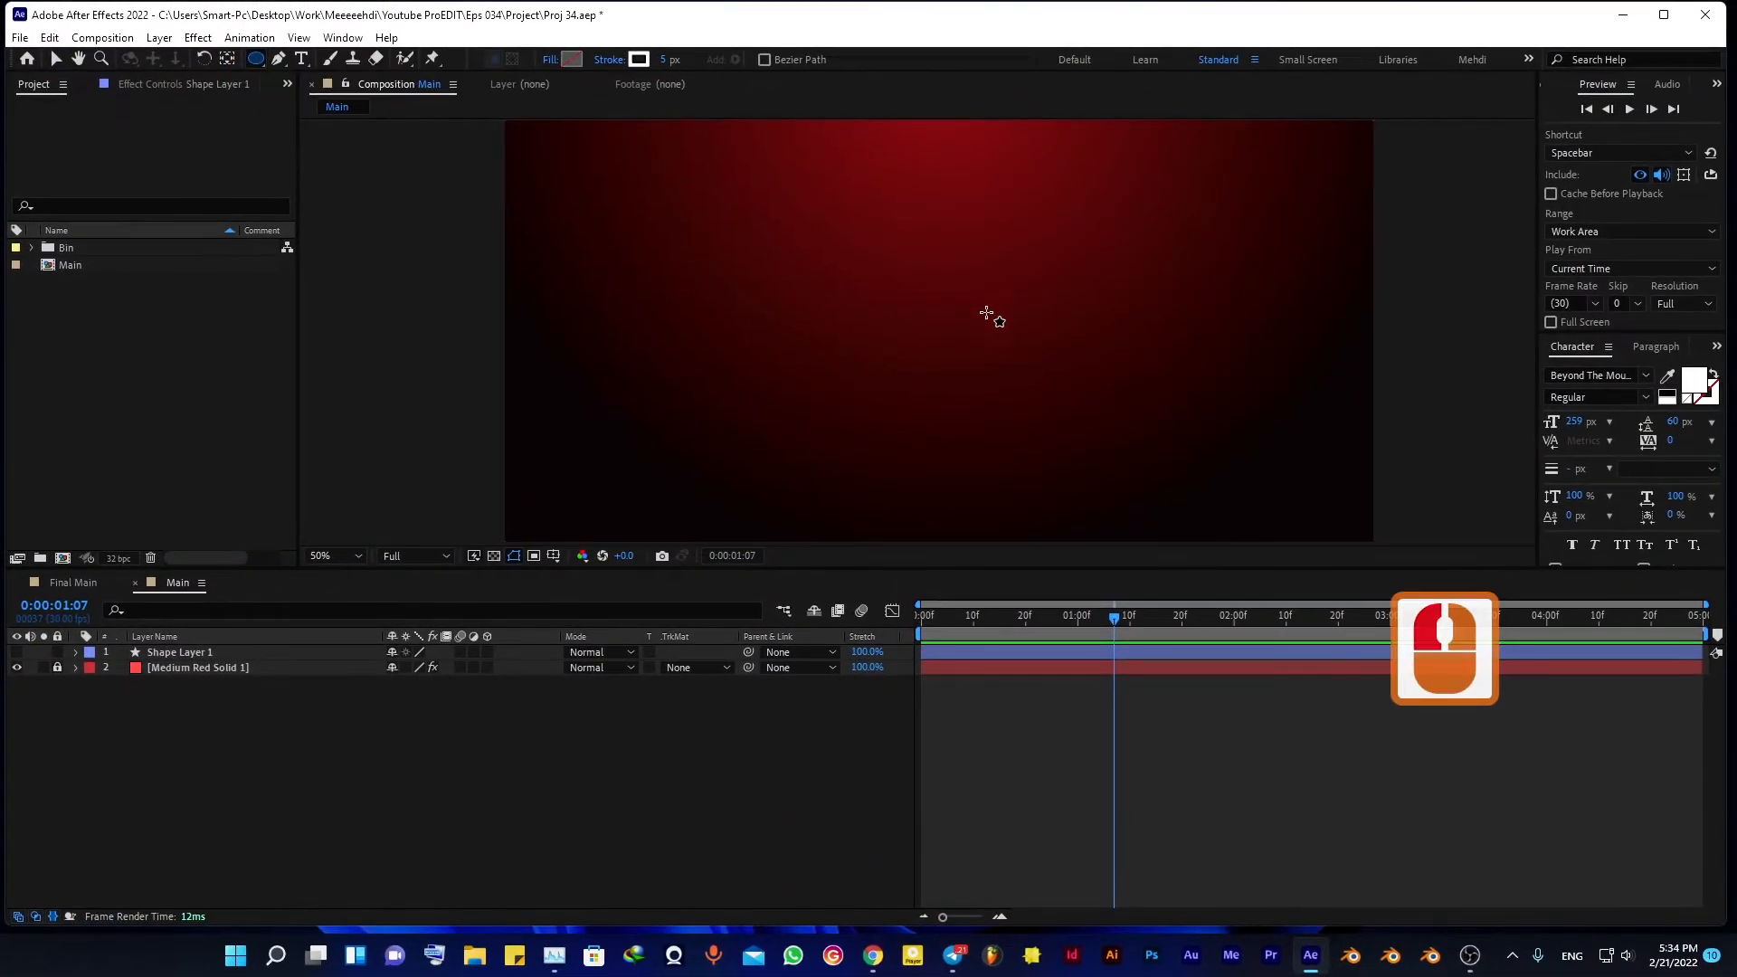
{"action": "left_click_drag", "start_coordinate": [951, 566], "coordinate": [953, 640]}
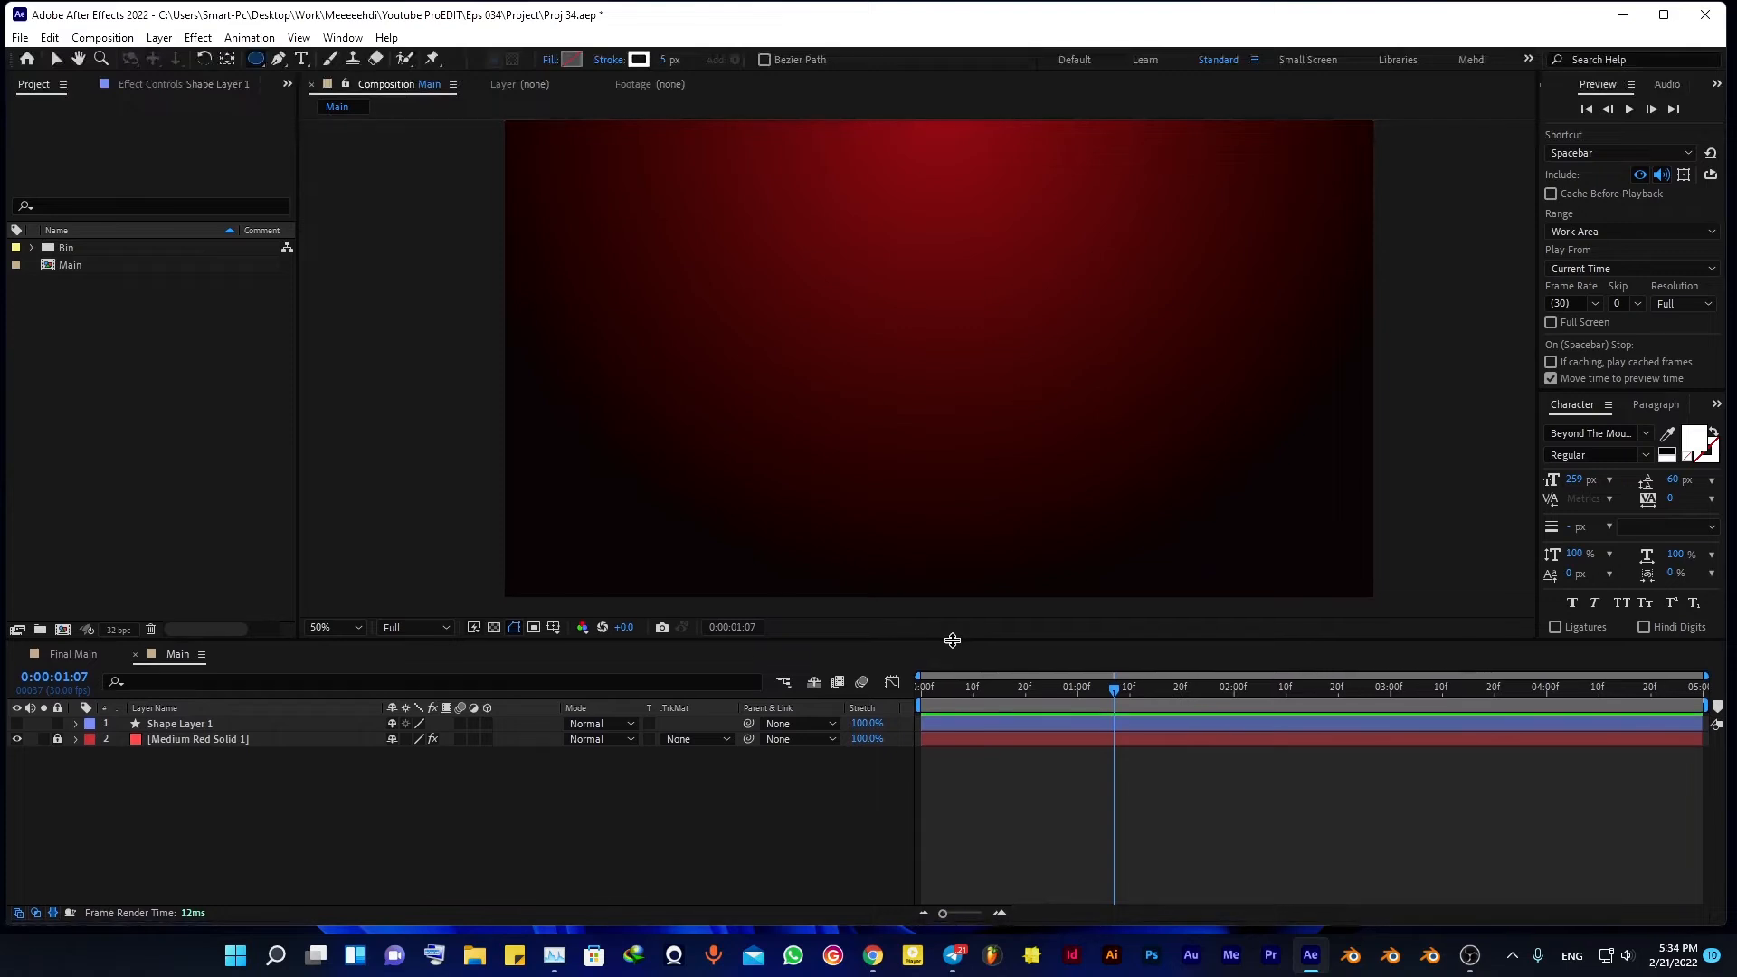
{"action": "left_click_drag", "start_coordinate": [875, 287], "coordinate": [1003, 477]}
{"action": "key", "text": "v"}
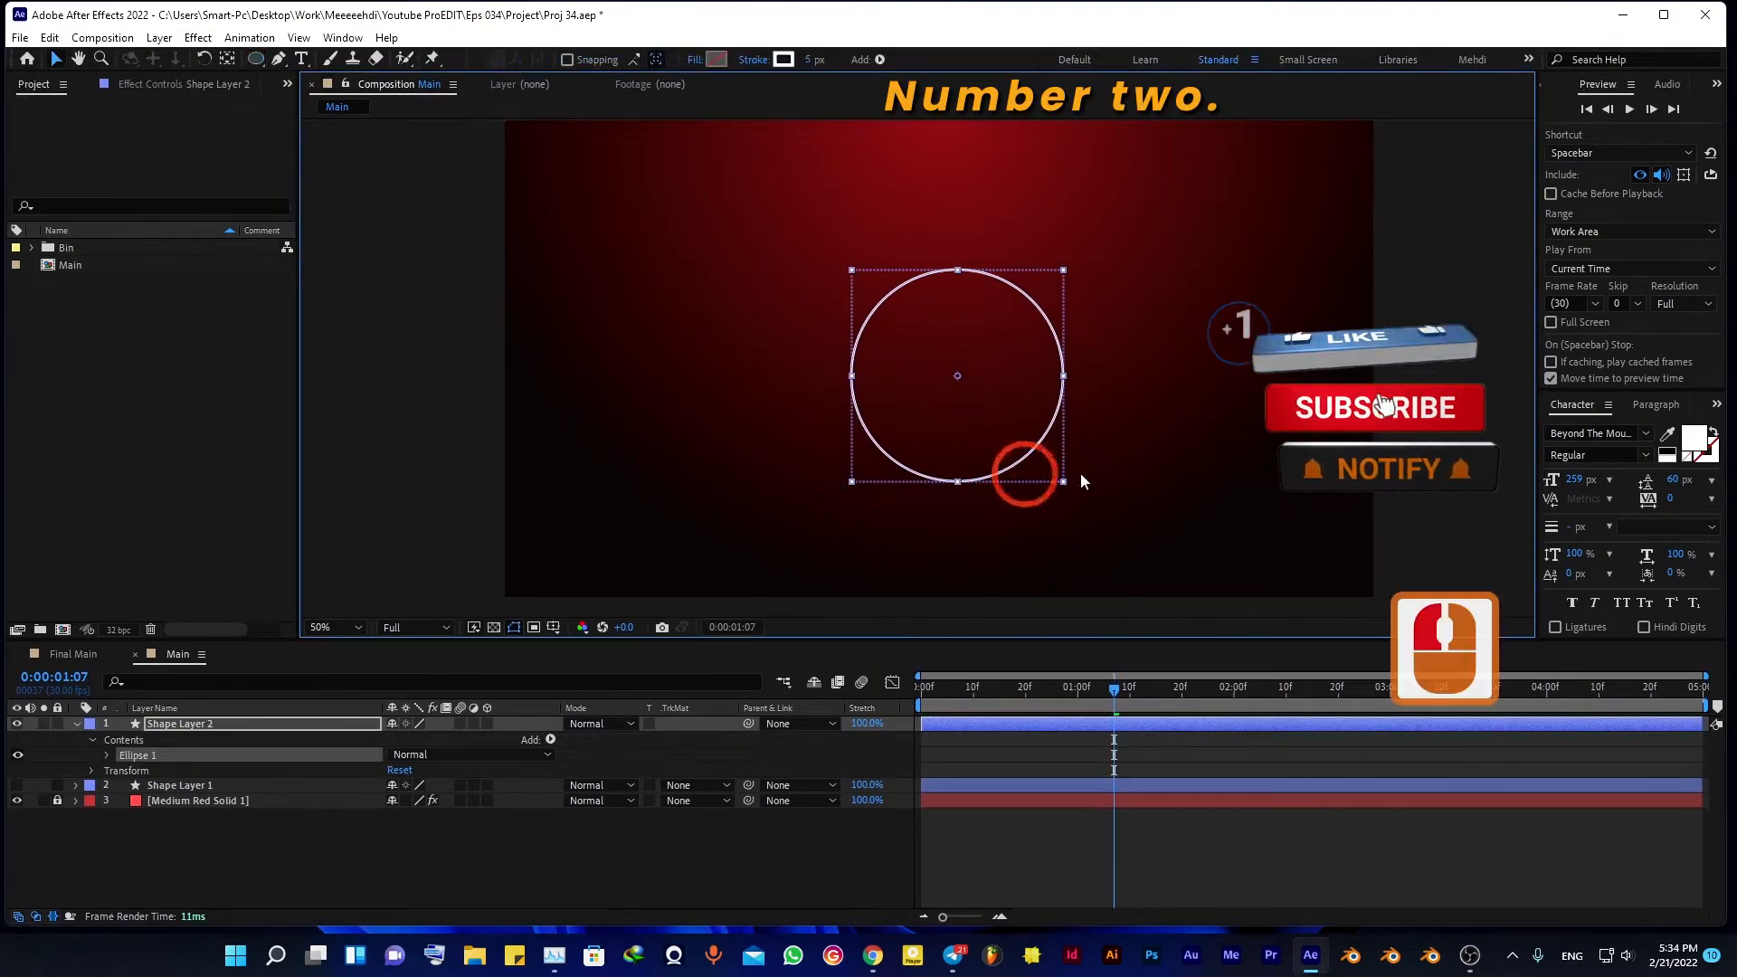
Step: Center the circle horizontally and vertically in the composition
{"action": "left_click", "coordinate": [1715, 84]}
{"action": "left_click", "coordinate": [1675, 173]}
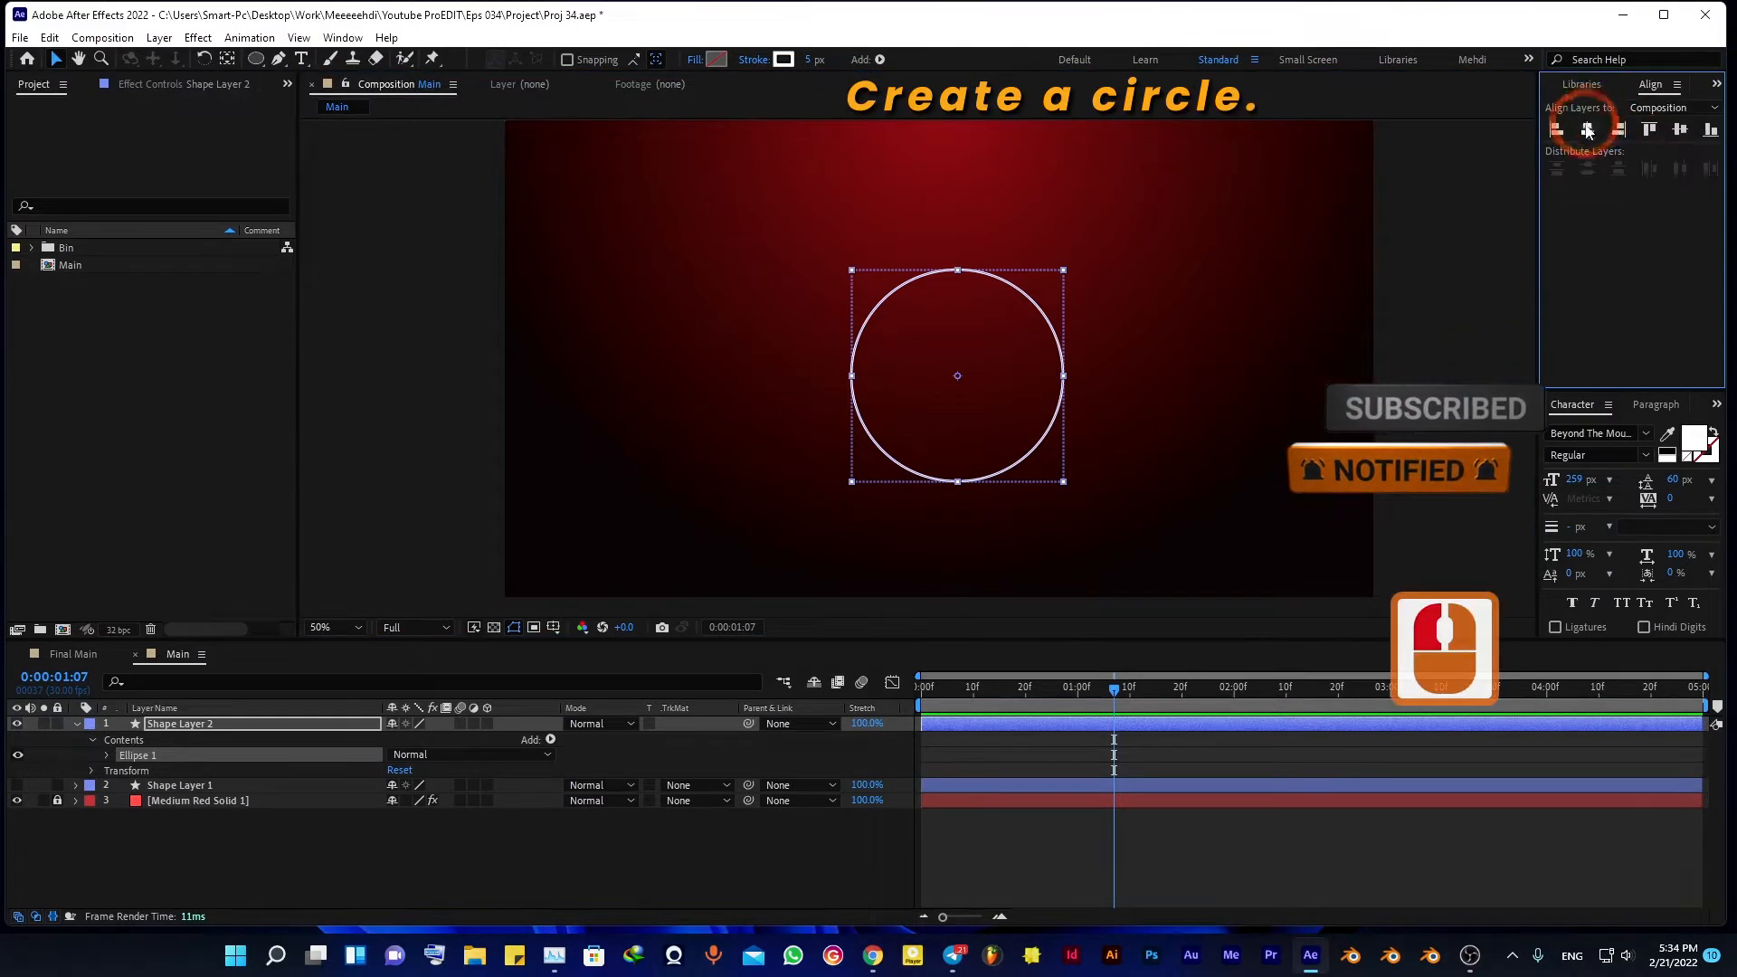
{"action": "left_click", "coordinate": [1588, 131]}
{"action": "left_click", "coordinate": [1680, 131]}
{"action": "left_click", "coordinate": [908, 450]}
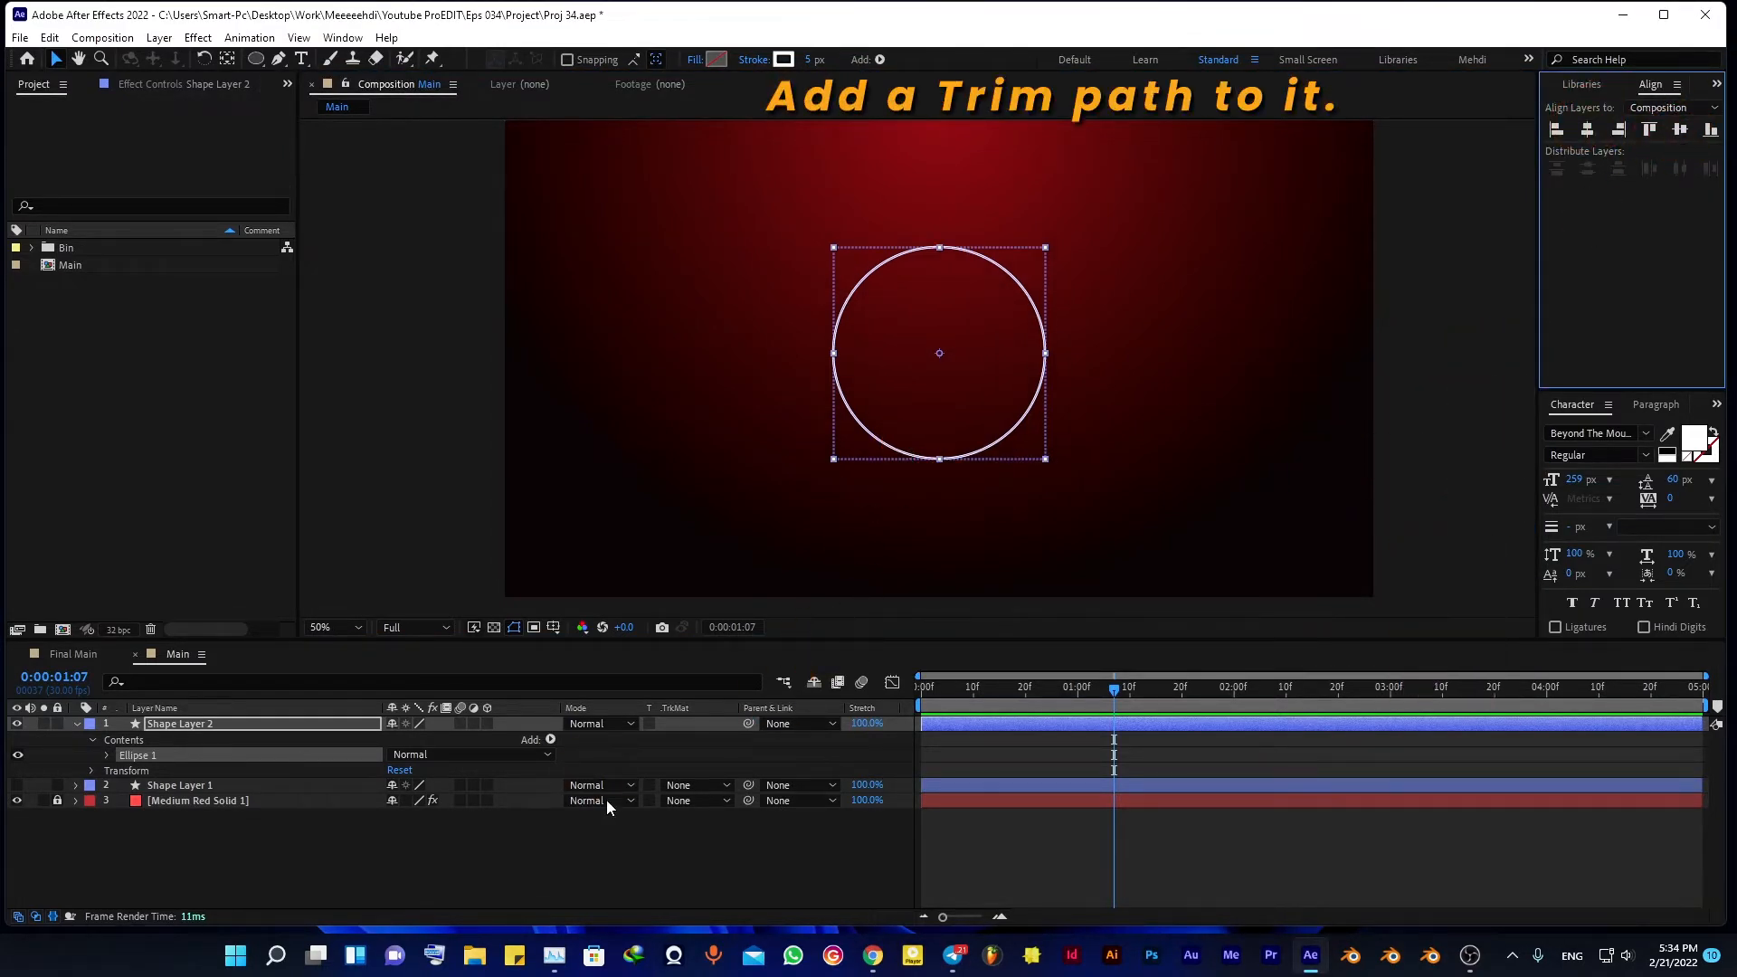
Step: Add Trim Paths to the circle's Ellipse 1 group and keyframe Start at 0% on frame 0
{"action": "left_click", "coordinate": [551, 739]}
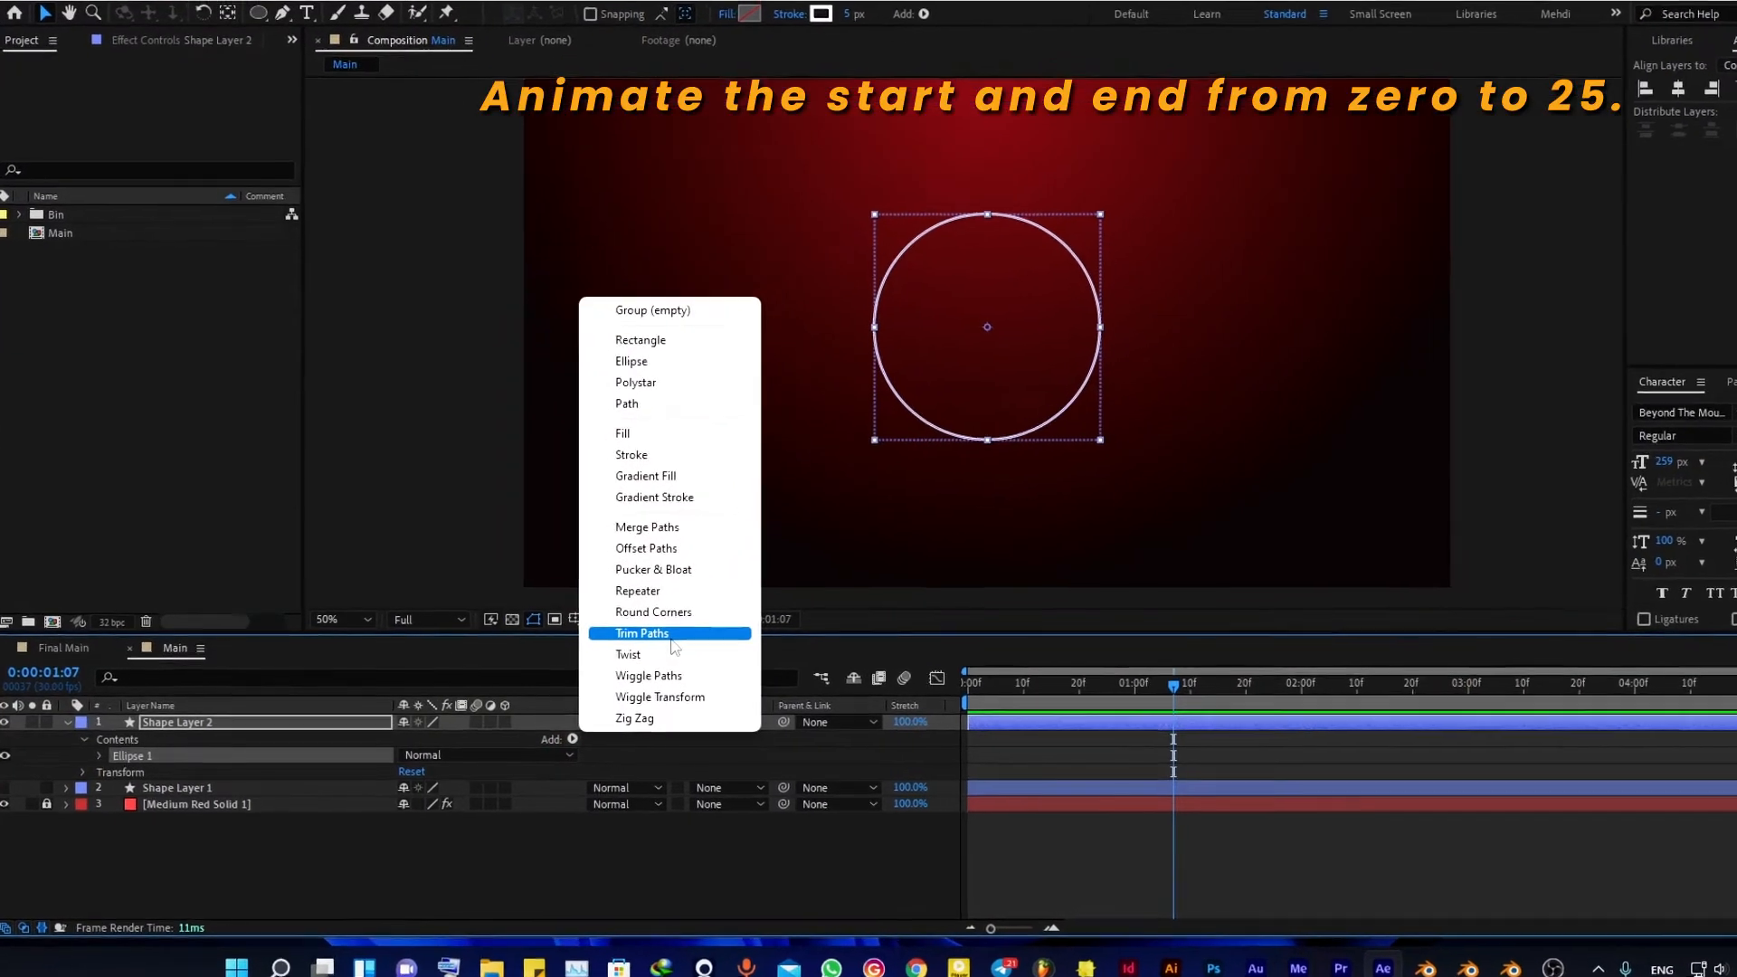
{"action": "left_click", "coordinate": [672, 635]}
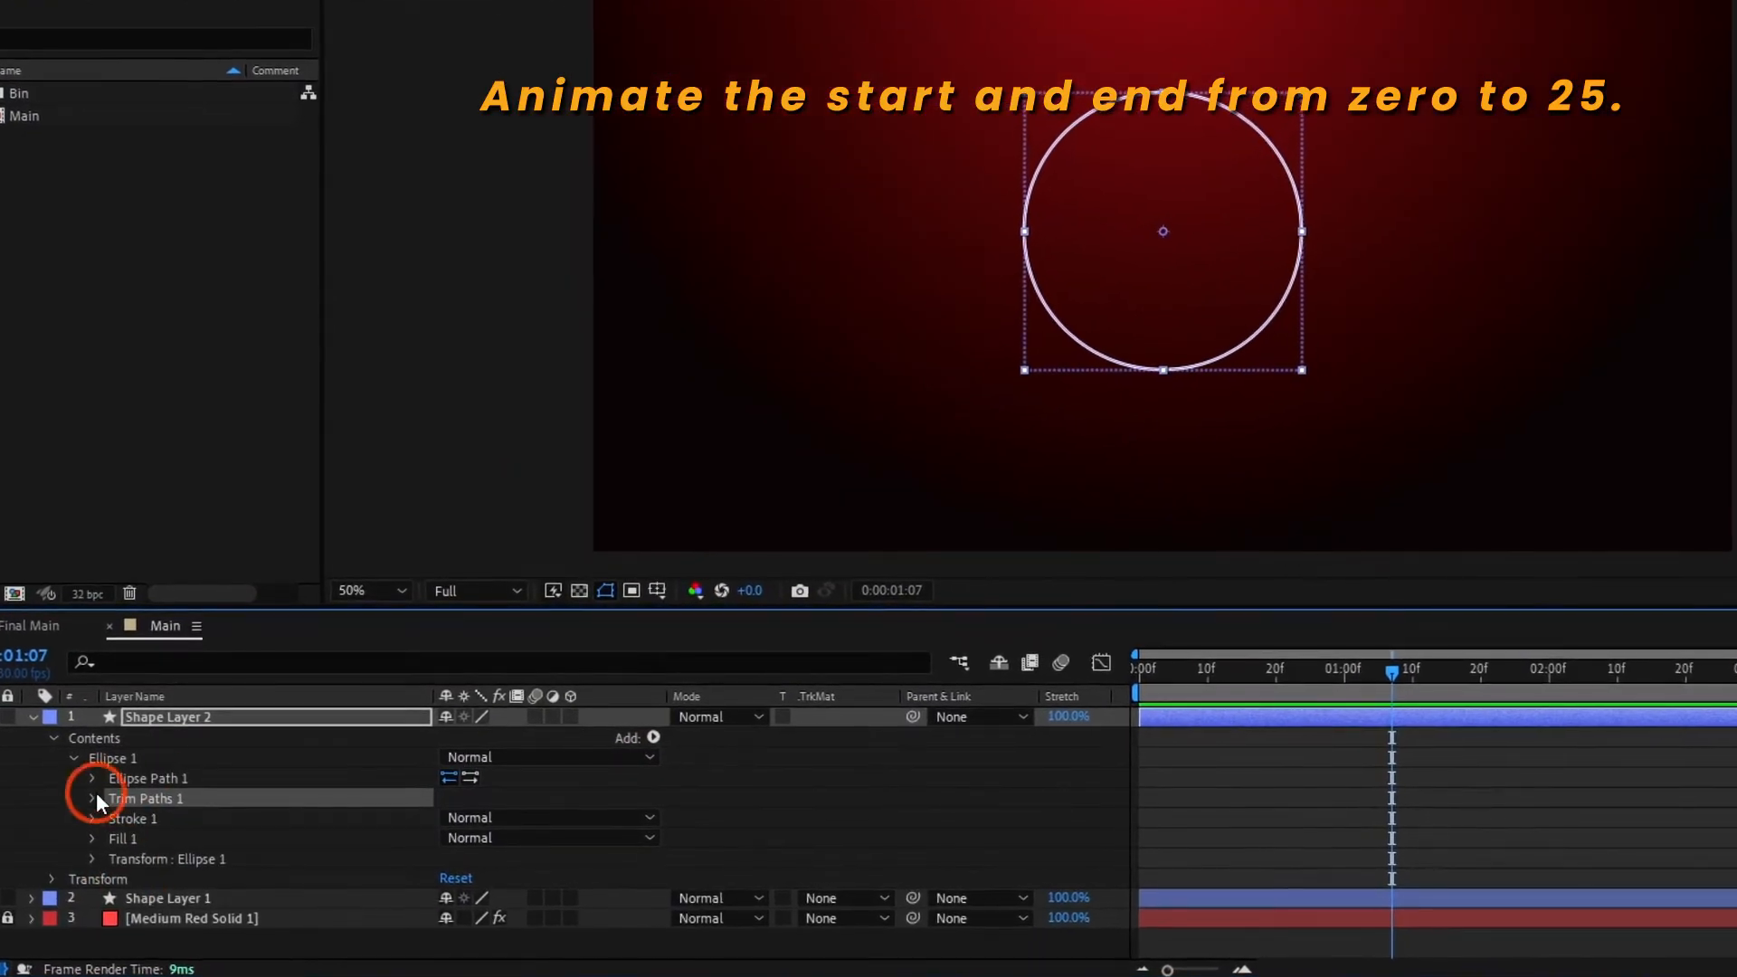
{"action": "left_click", "coordinate": [94, 797]}
{"action": "key", "text": "Home"}
{"action": "left_click", "coordinate": [132, 819]}
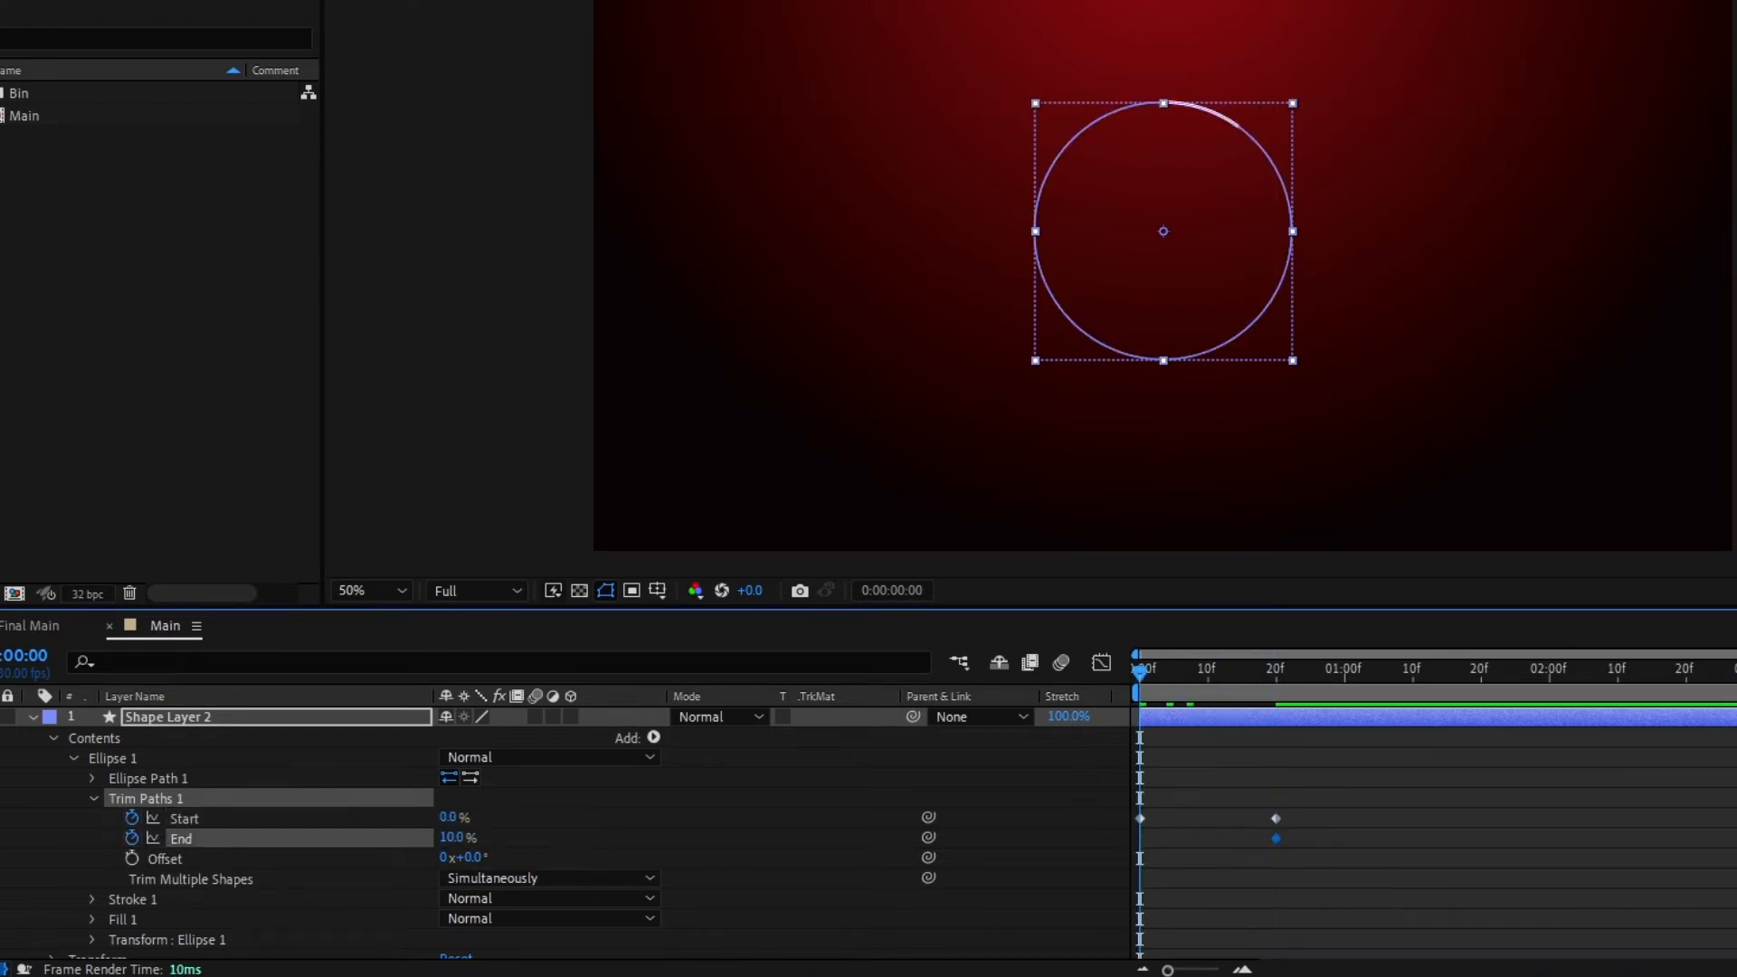
Step: Keyframe Trim Paths Start to 25% at frame 20 and End from 0% at frame 16 to 25% at 0:00:01:06, and preview the animation
{"action": "left_click", "coordinate": [1278, 702]}
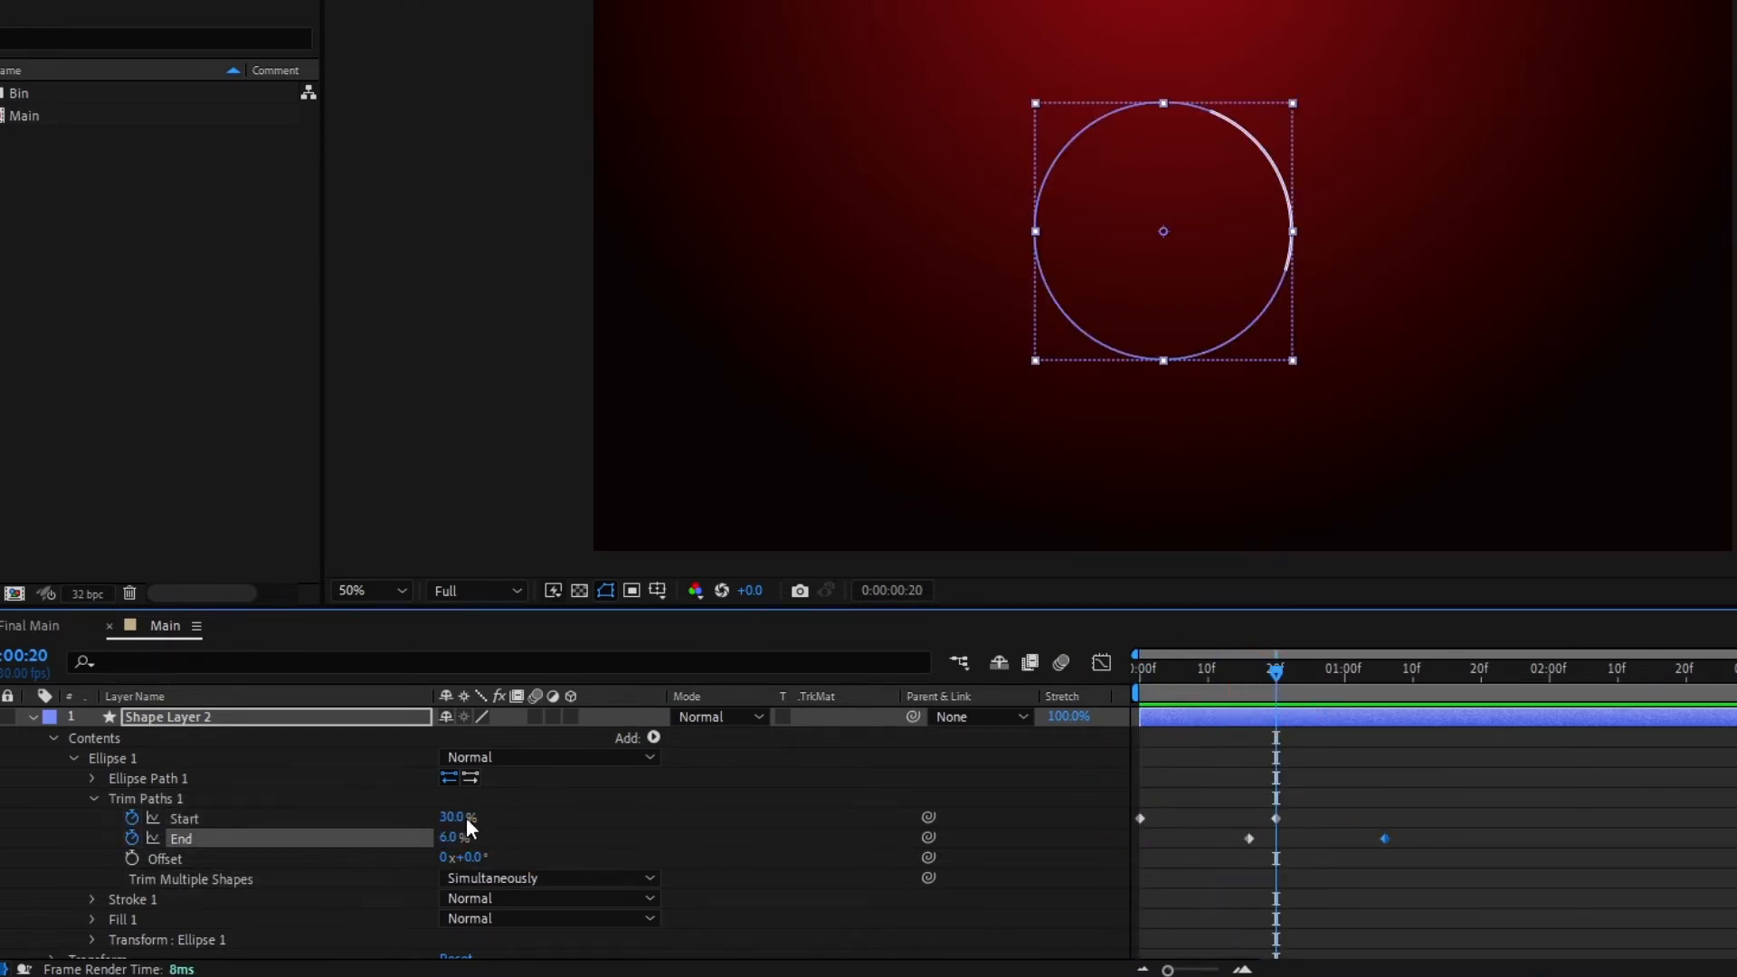
{"action": "type", "text": "25"}
{"action": "key", "text": "Return"}
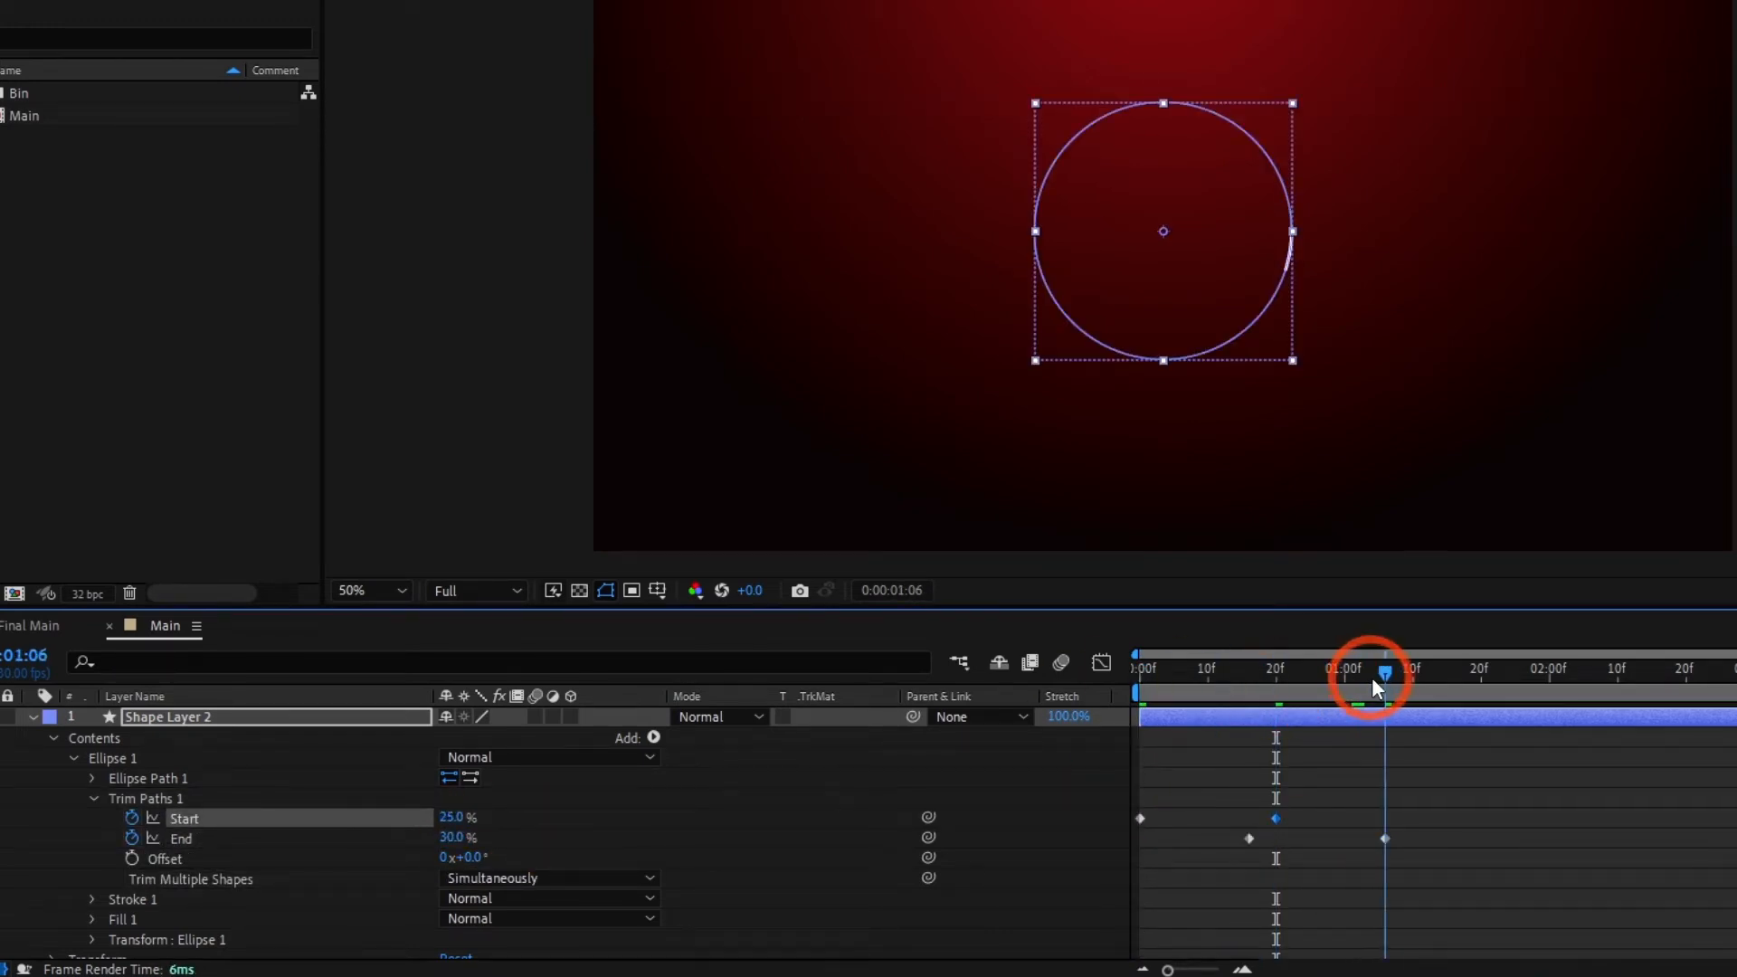
{"action": "type", "text": "25"}
{"action": "key", "text": "Return"}
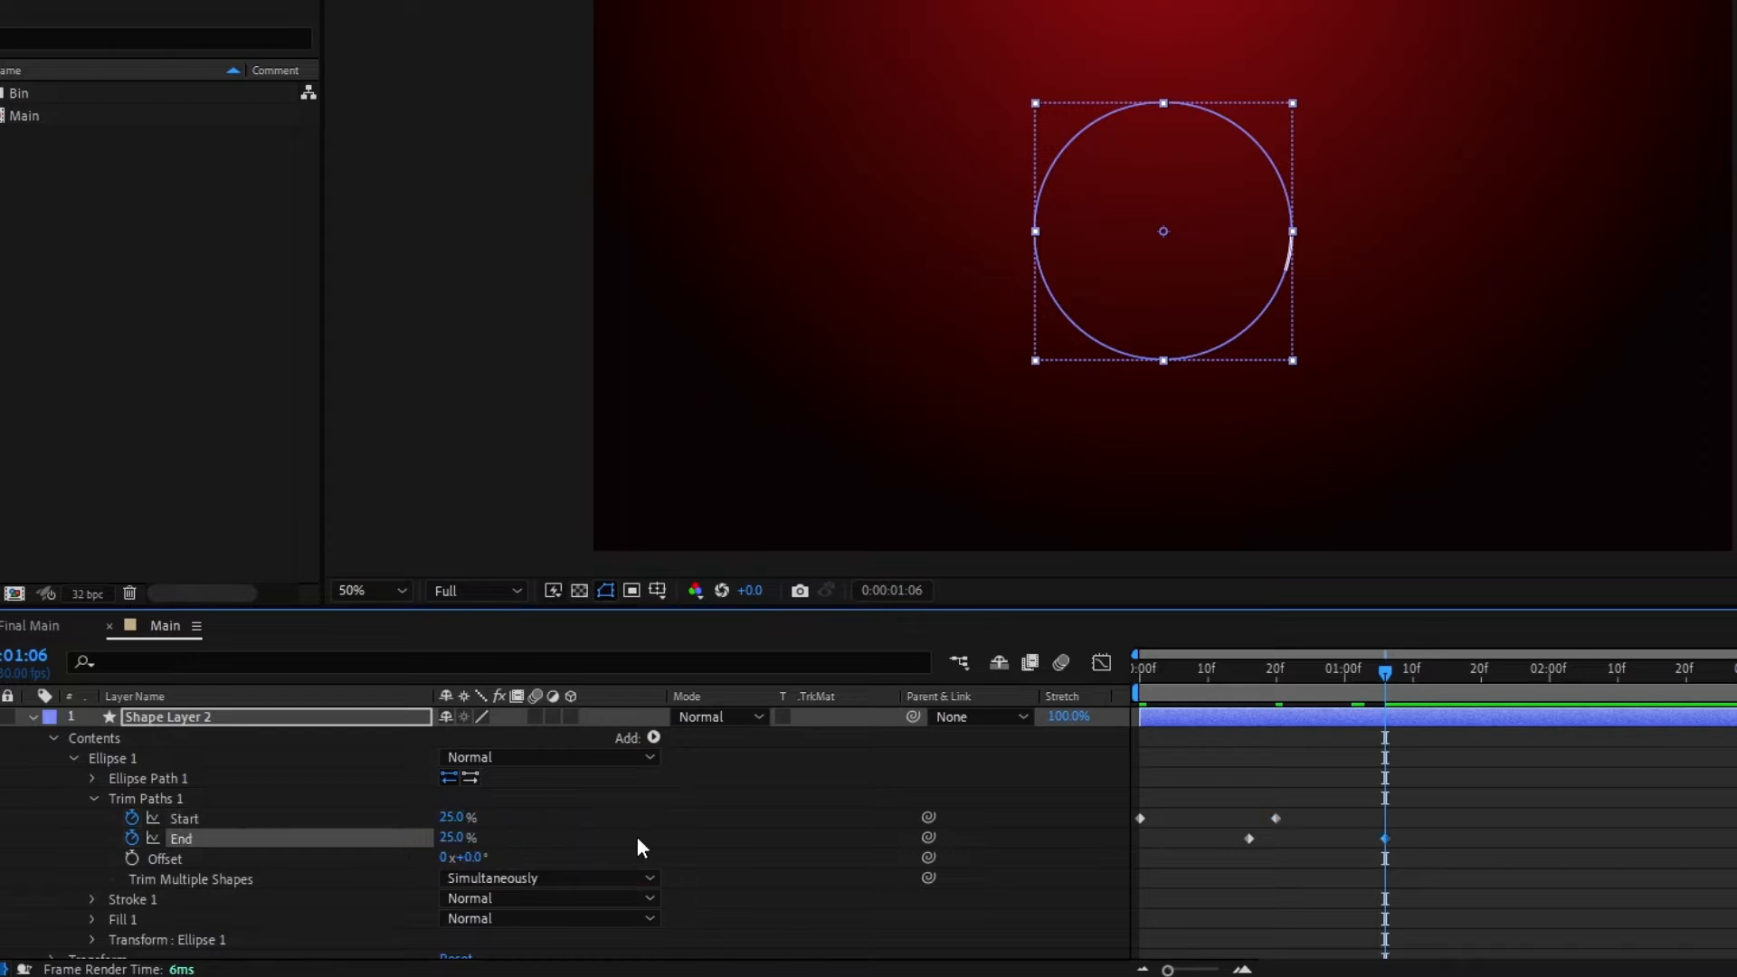
{"action": "key", "text": "space"}
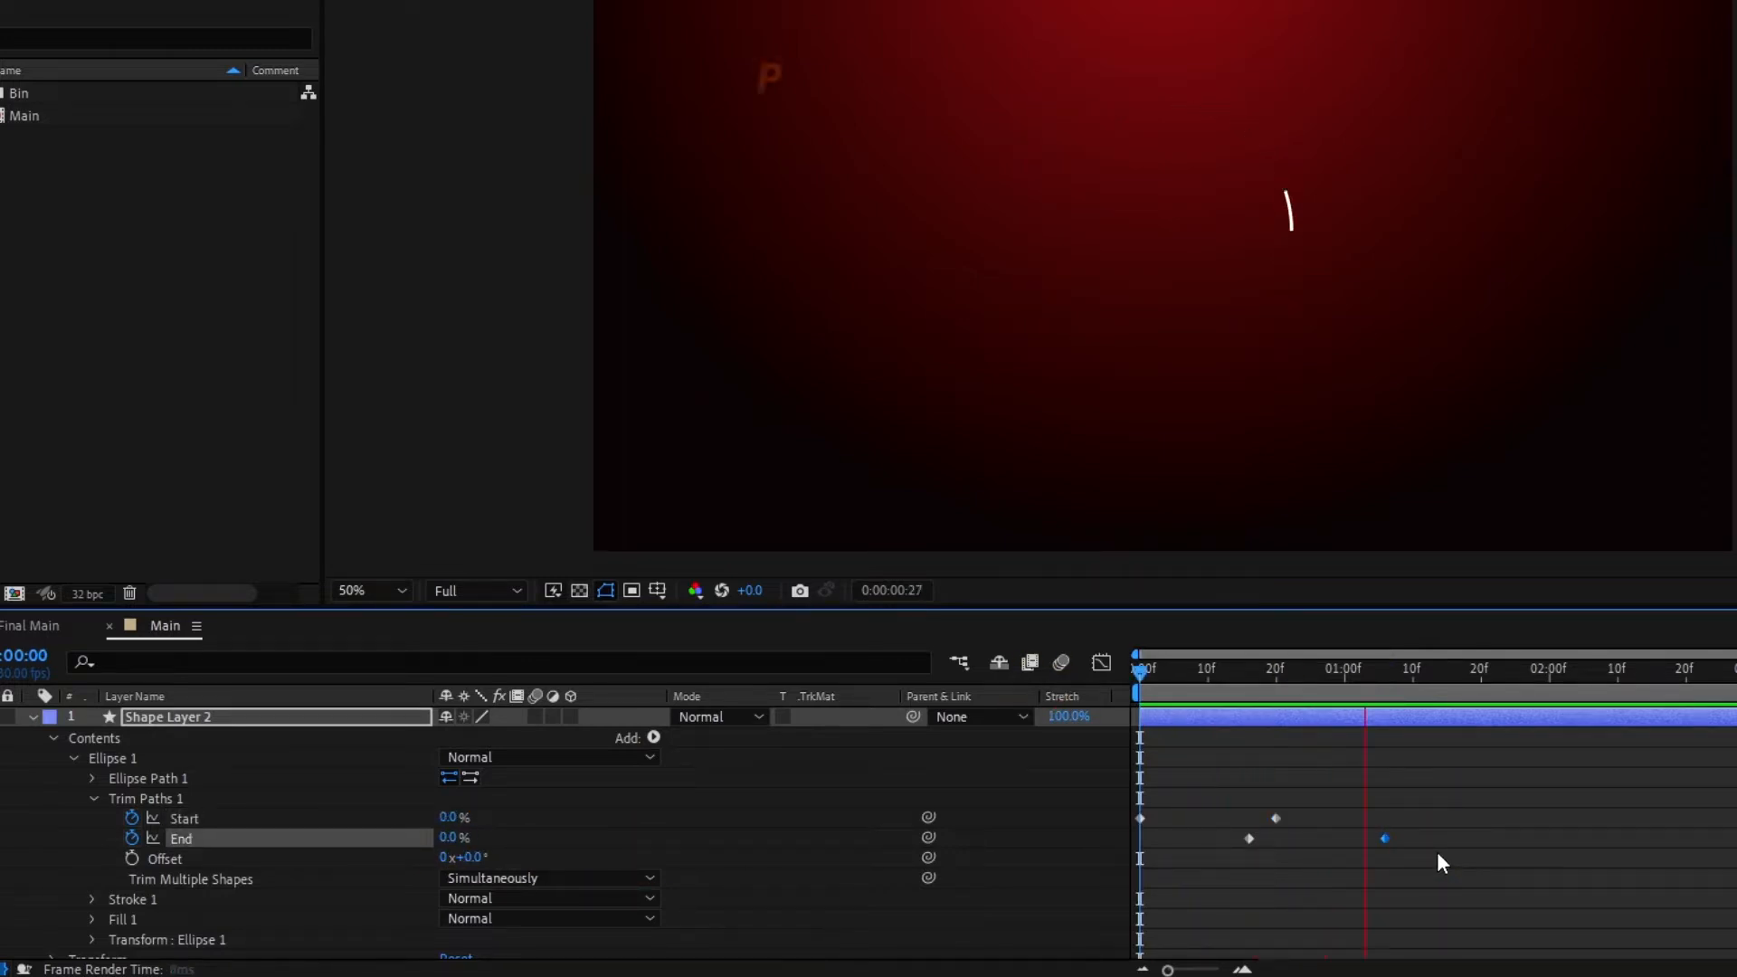
Step: Apply Easy Ease to all the circle's Trim Paths Start and End keyframes
{"action": "left_click", "coordinate": [1137, 692]}
{"action": "left_click_drag", "start_coordinate": [1465, 772], "coordinate": [1100, 871]}
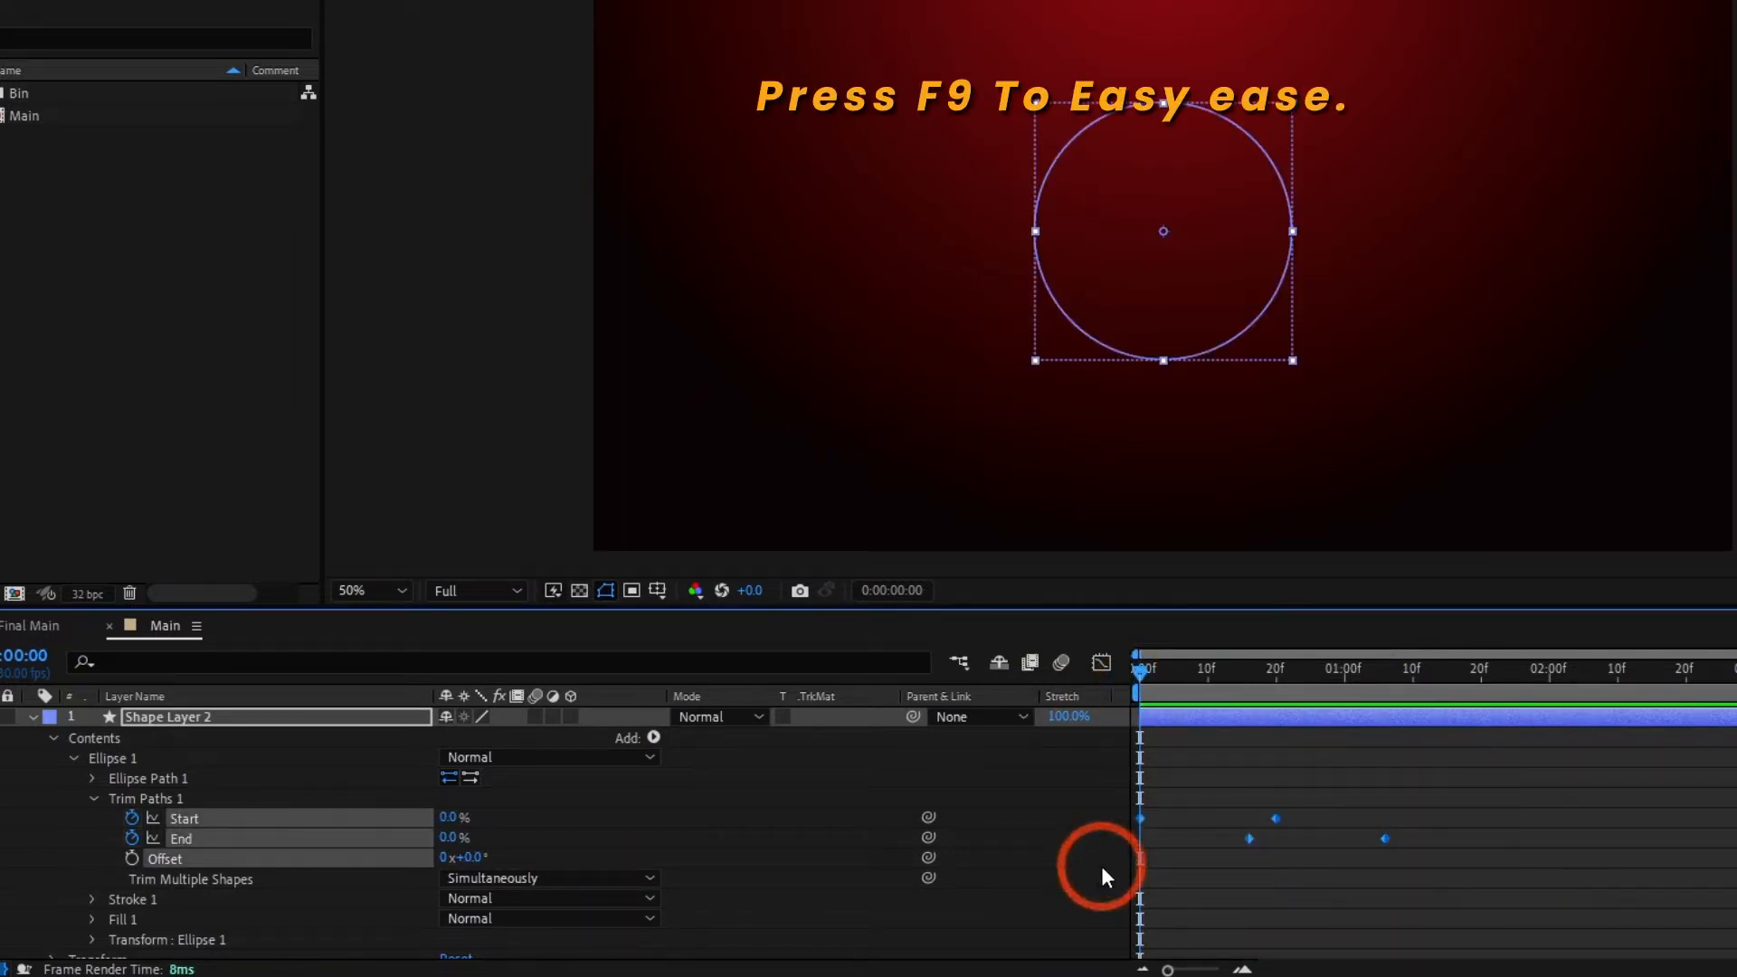
{"action": "key", "text": "F9"}
{"action": "left_click", "coordinate": [137, 800]}
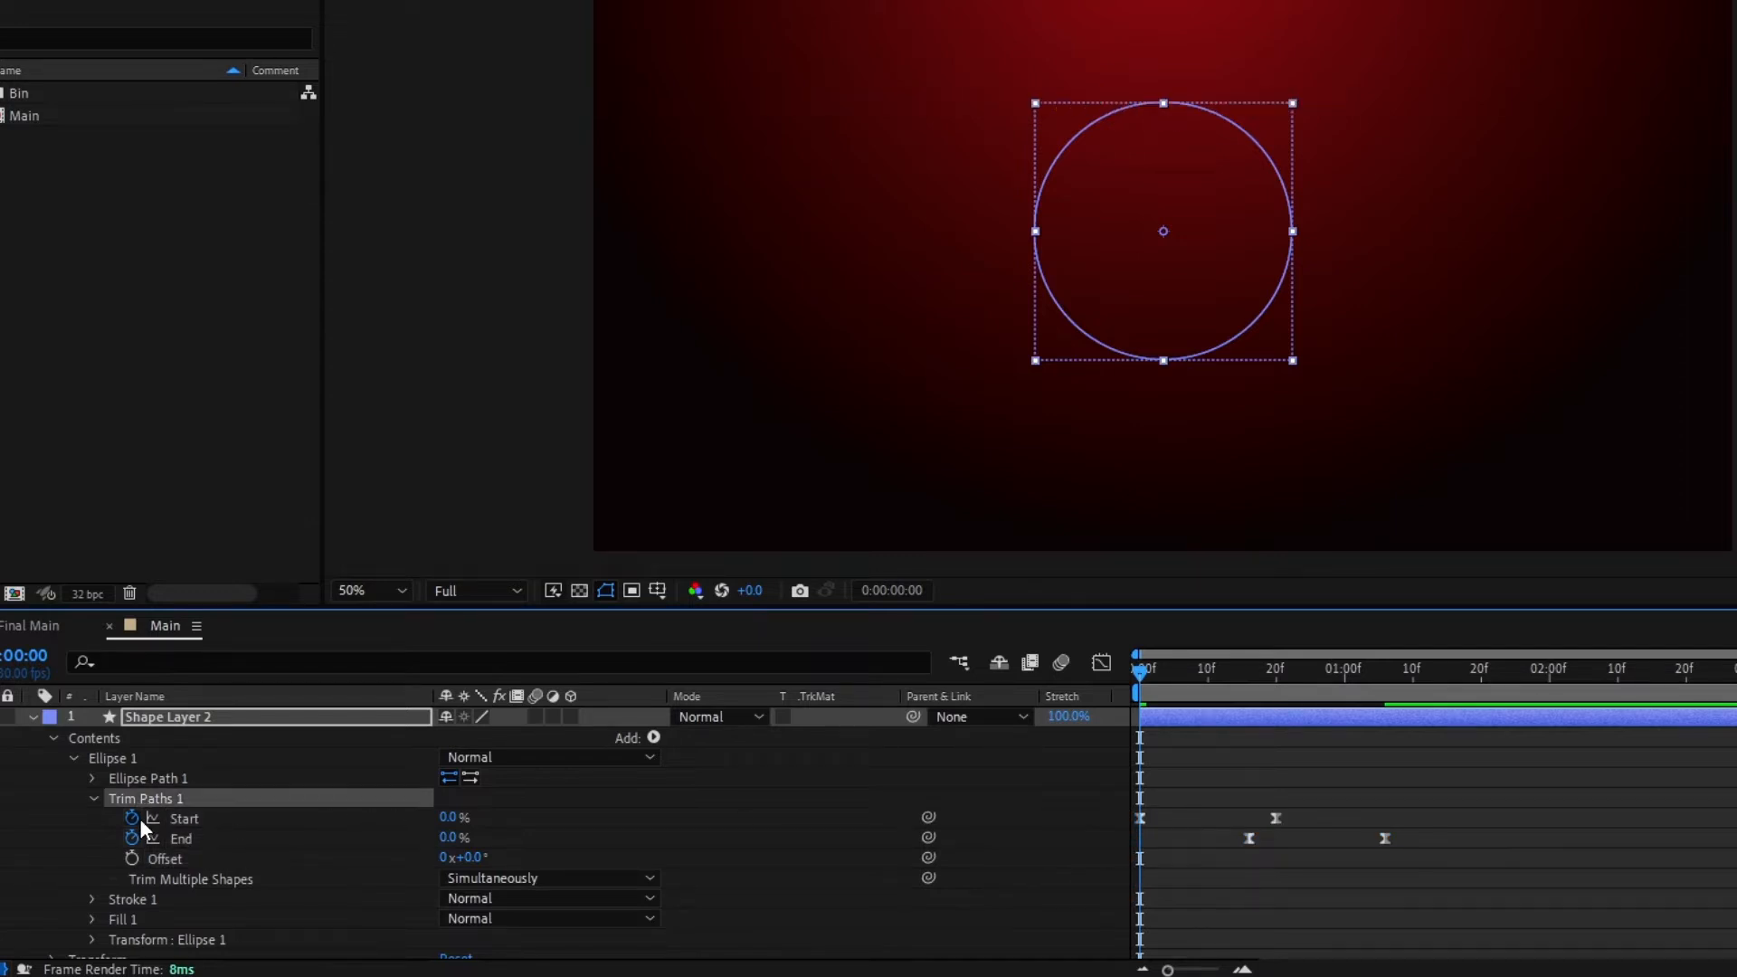
{"action": "left_click", "coordinate": [92, 798]}
{"action": "left_click", "coordinate": [74, 758]}
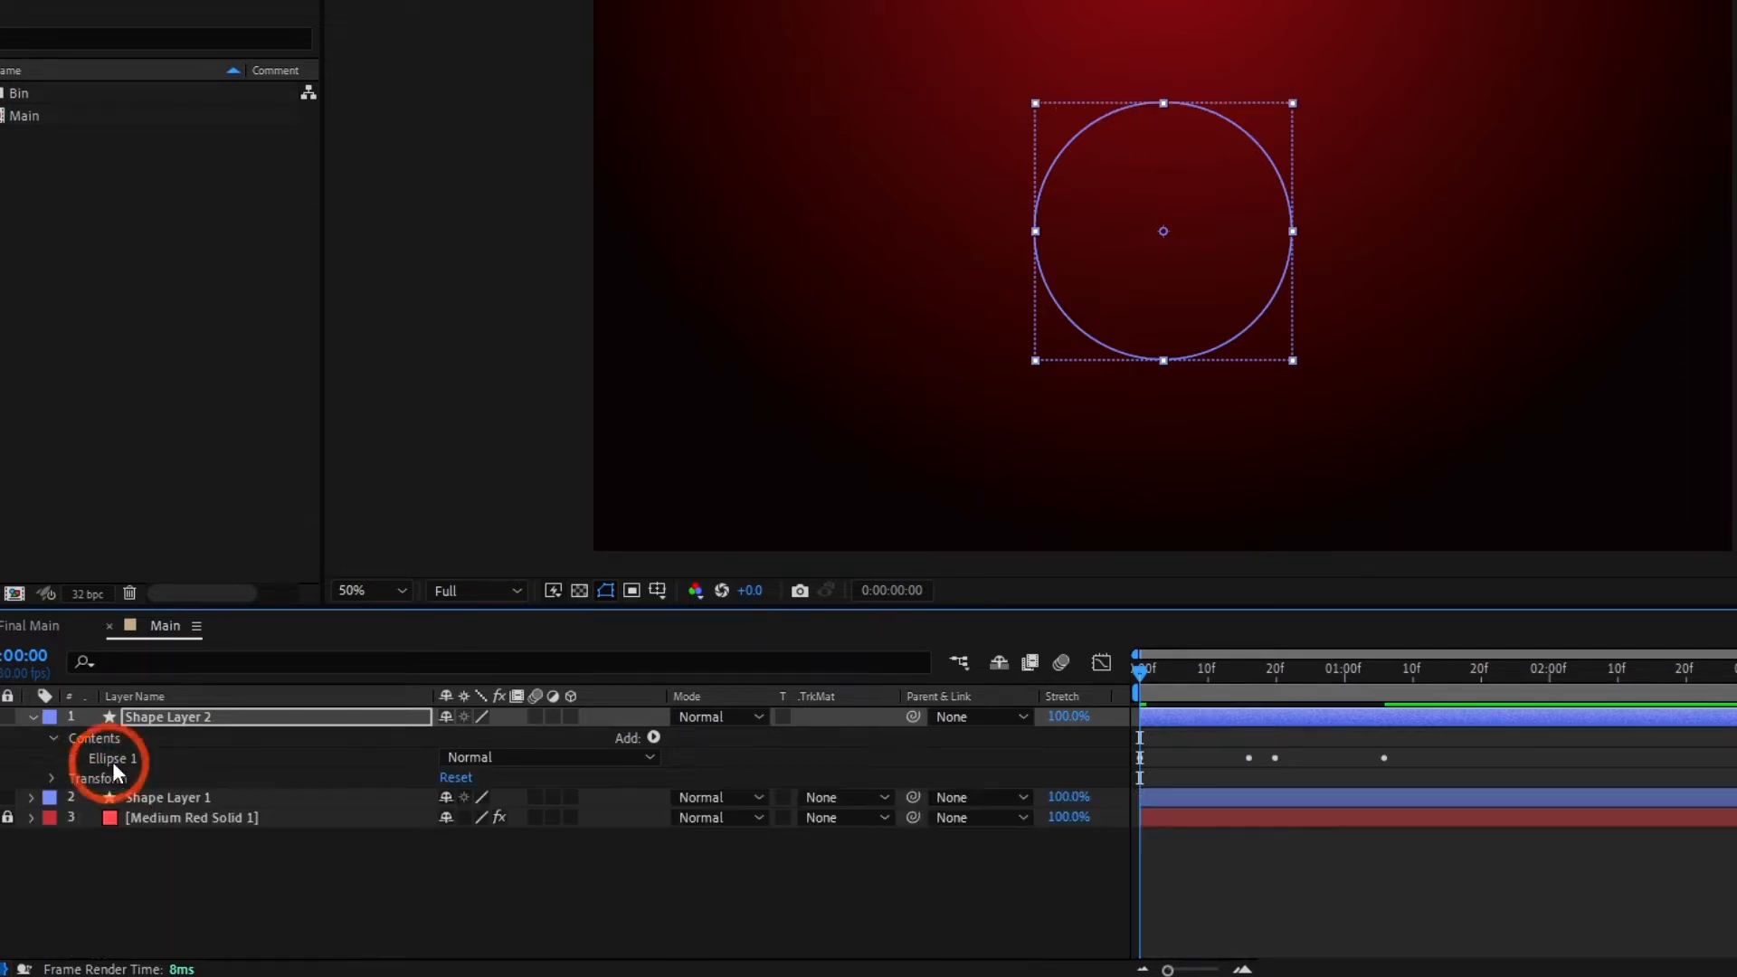
Step: Duplicate the Ellipse 1 group and set the copy's Trim Paths Offset to 90°
{"action": "left_click", "coordinate": [112, 758]}
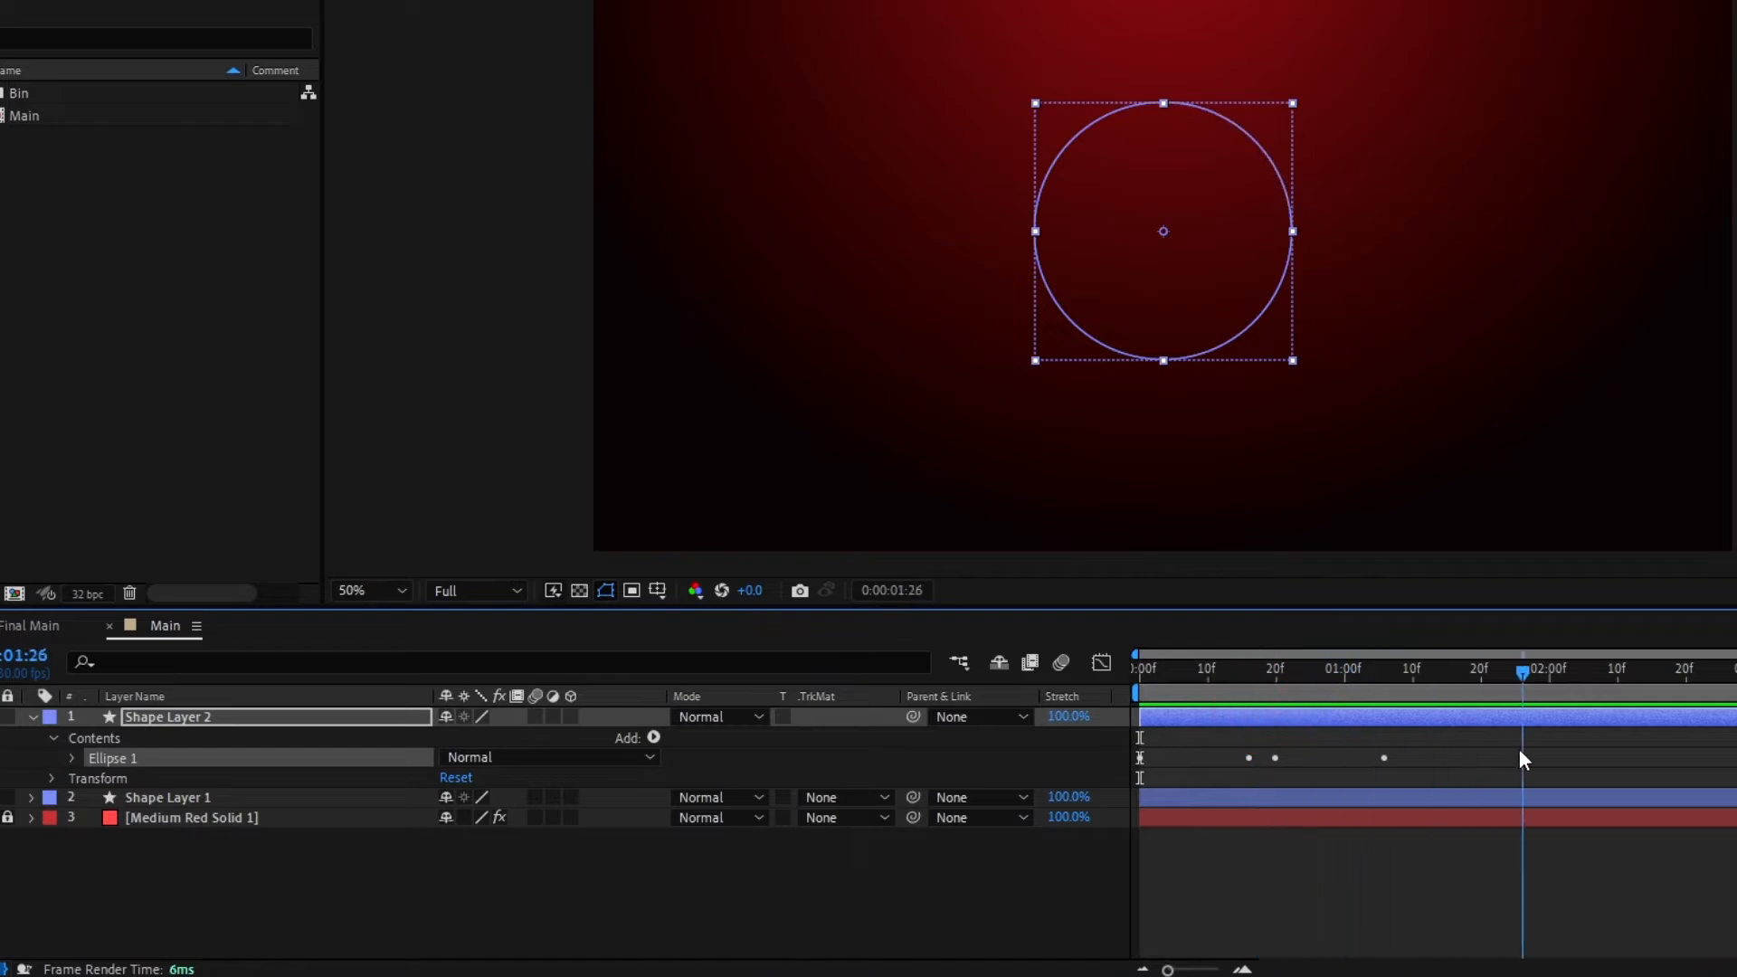
{"action": "left_click", "coordinate": [107, 756]}
{"action": "key", "text": "ctrl+d"}
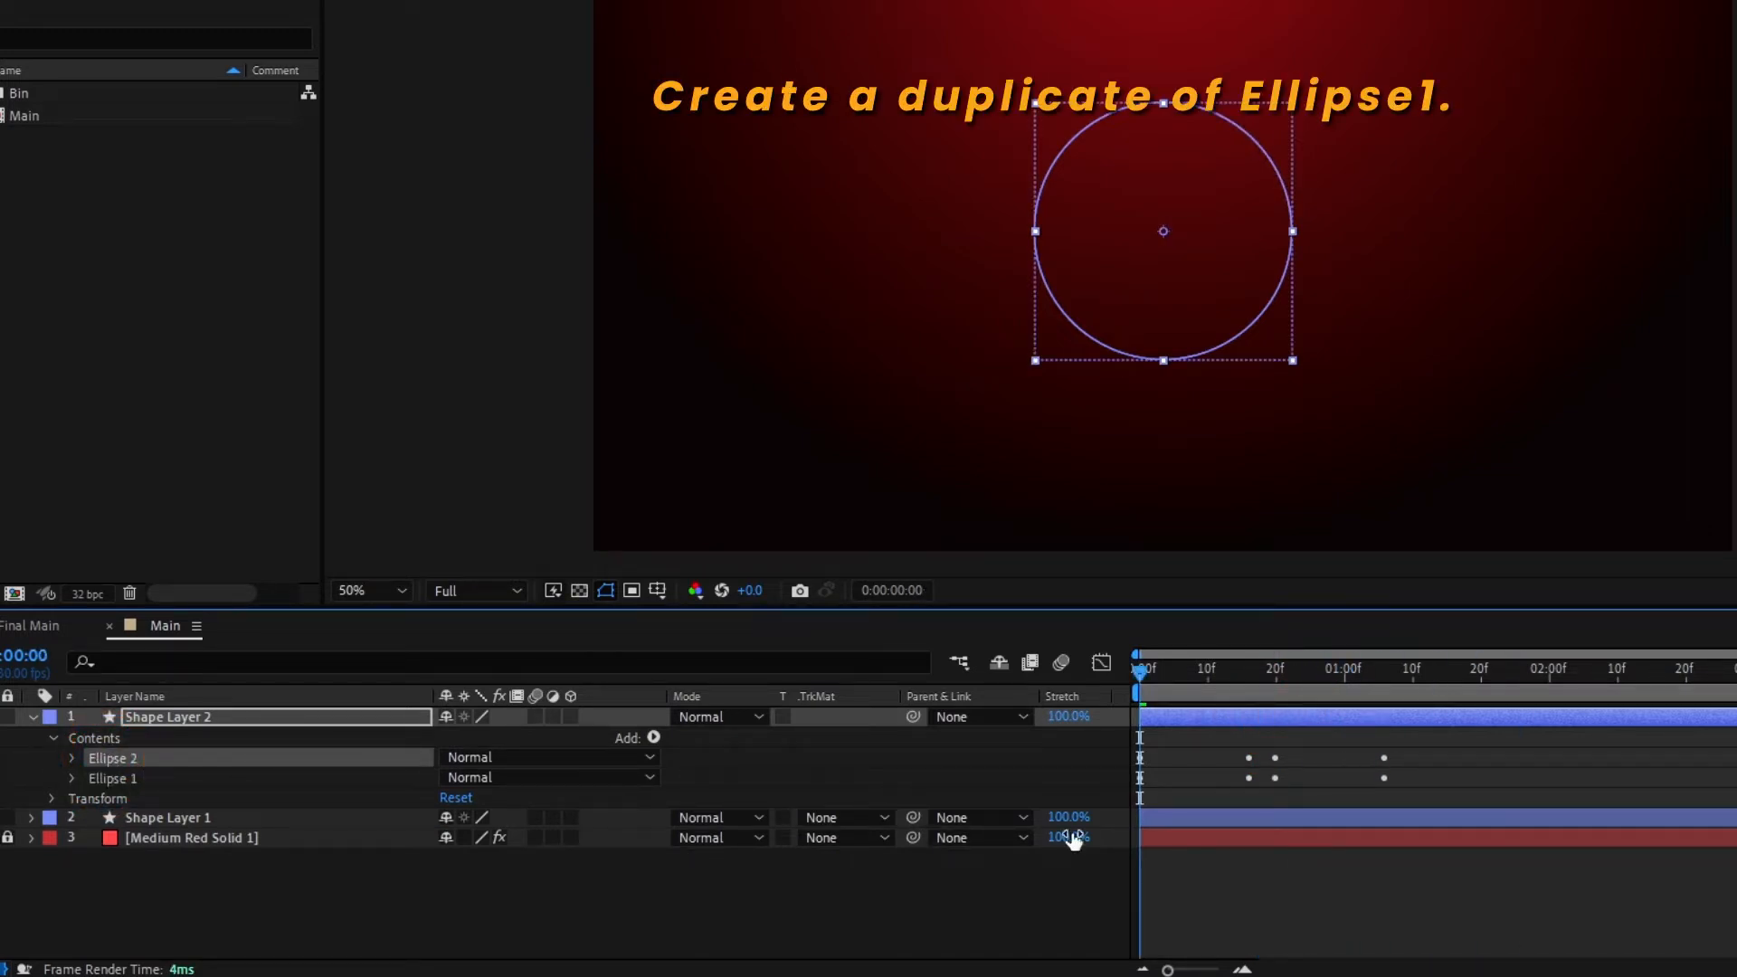
{"action": "left_click", "coordinate": [74, 758]}
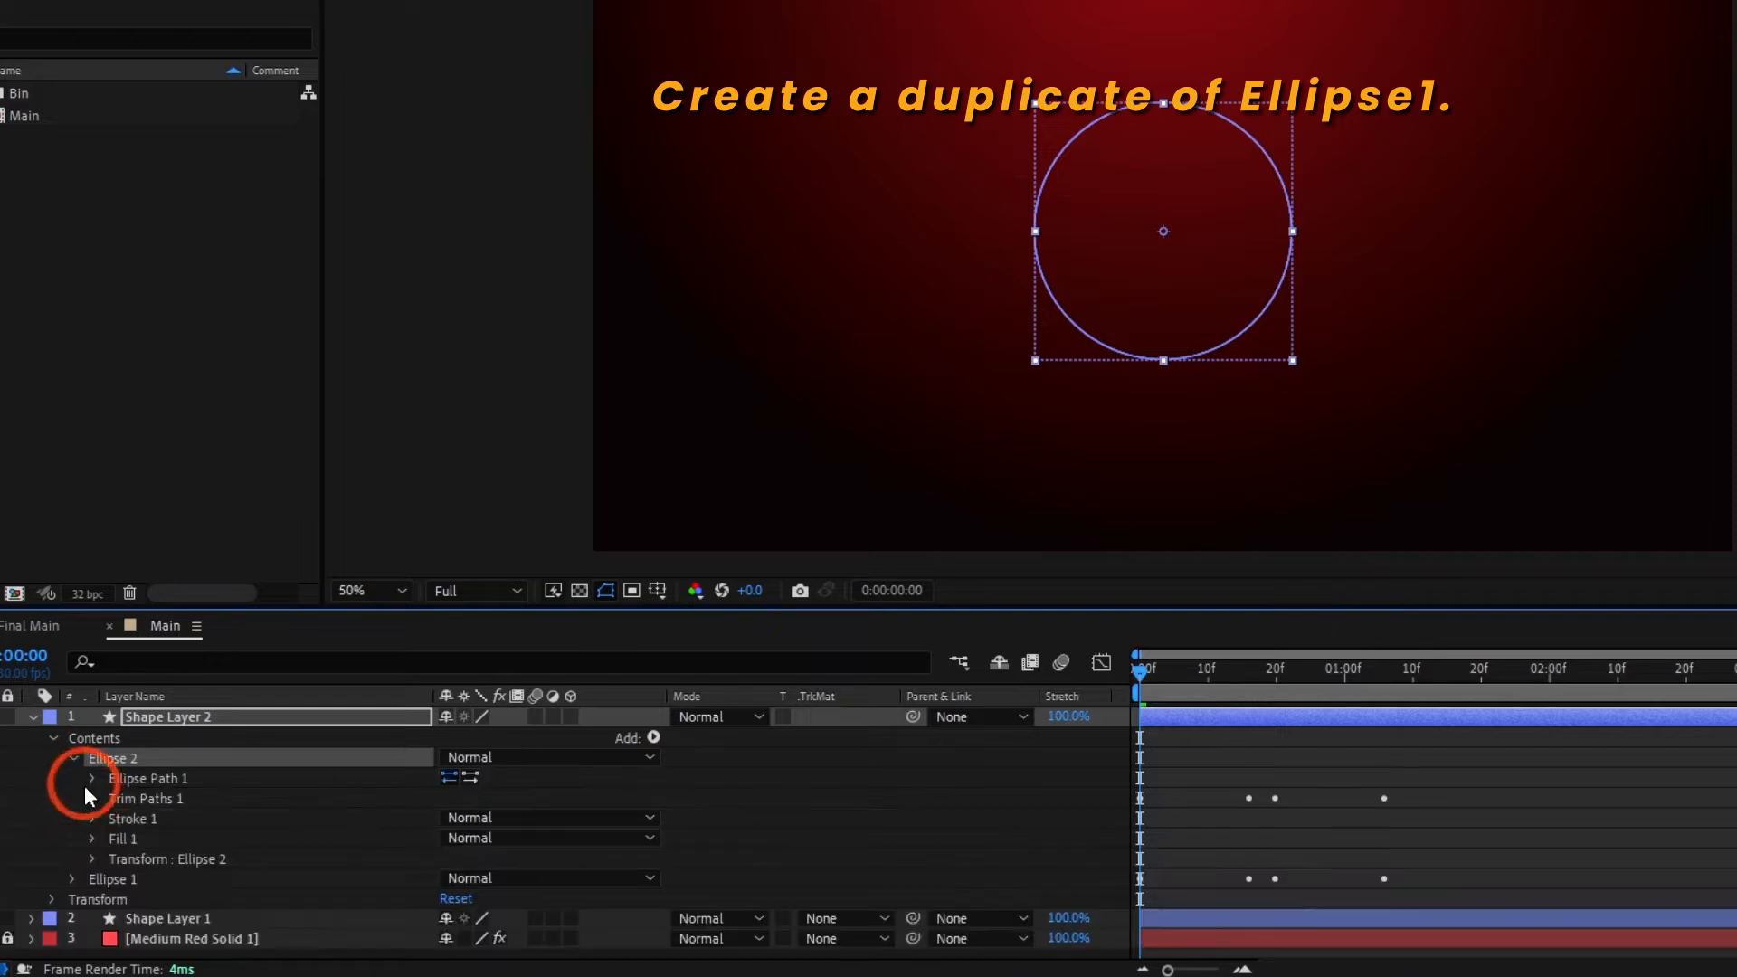
{"action": "left_click", "coordinate": [94, 798]}
{"action": "left_click_drag", "start_coordinate": [467, 856], "coordinate": [585, 877]}
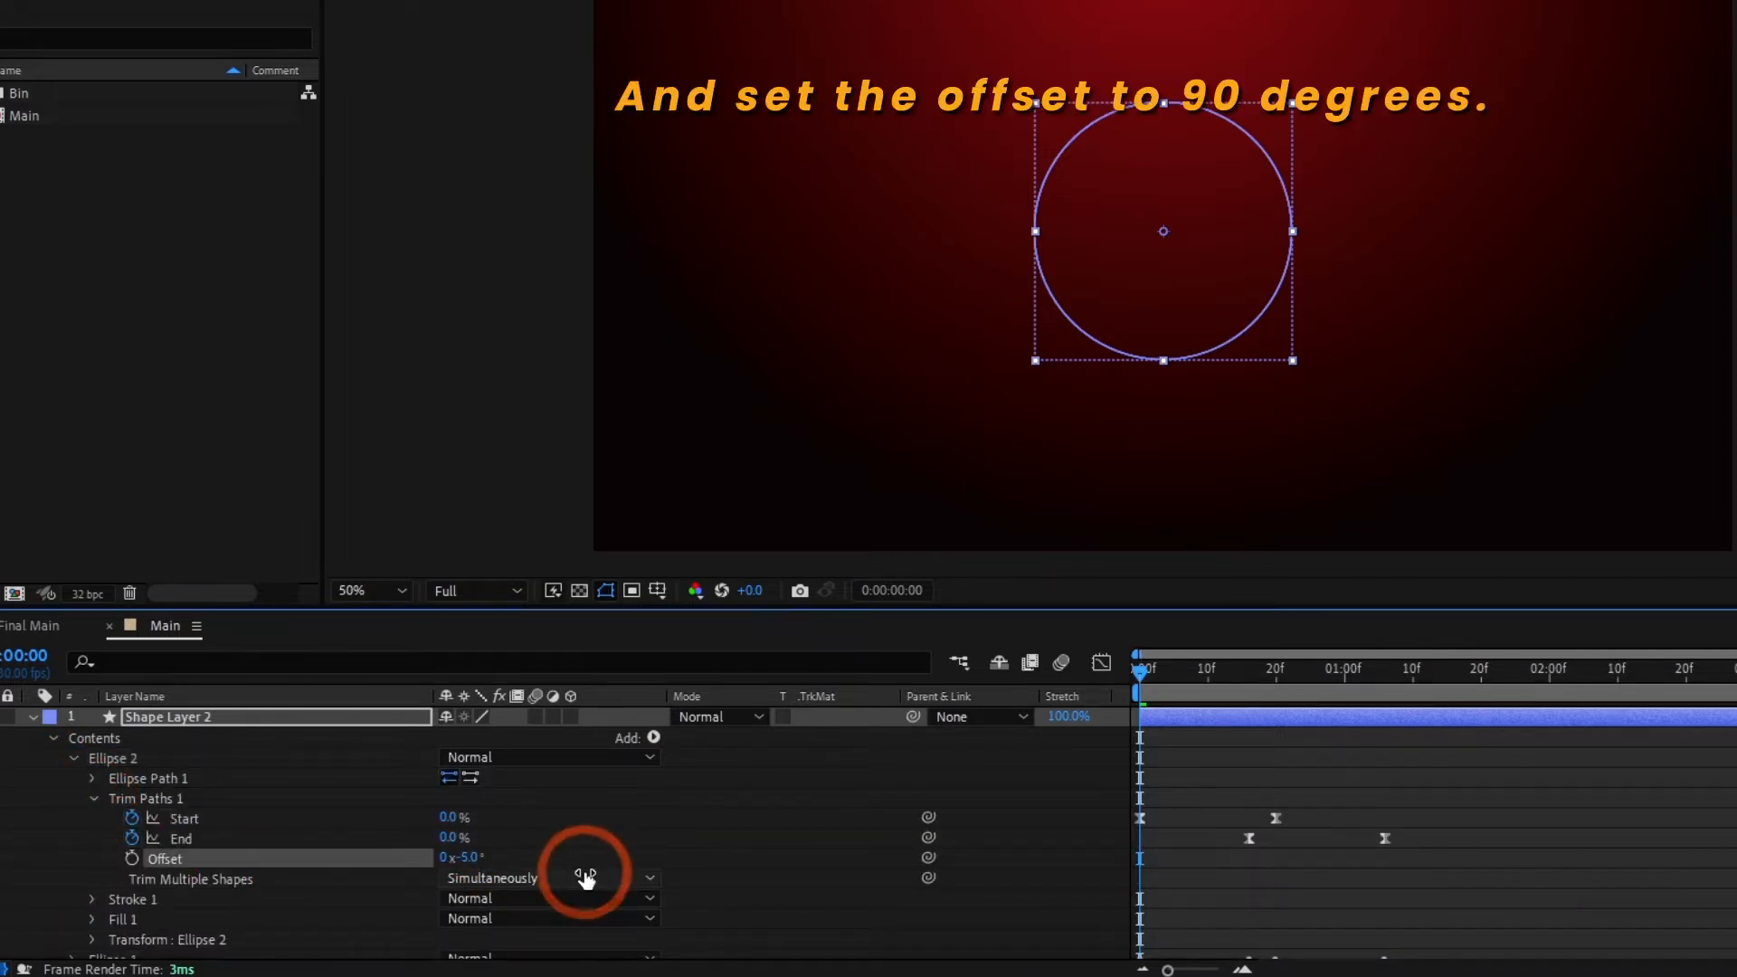
{"action": "left_click", "coordinate": [466, 858]}
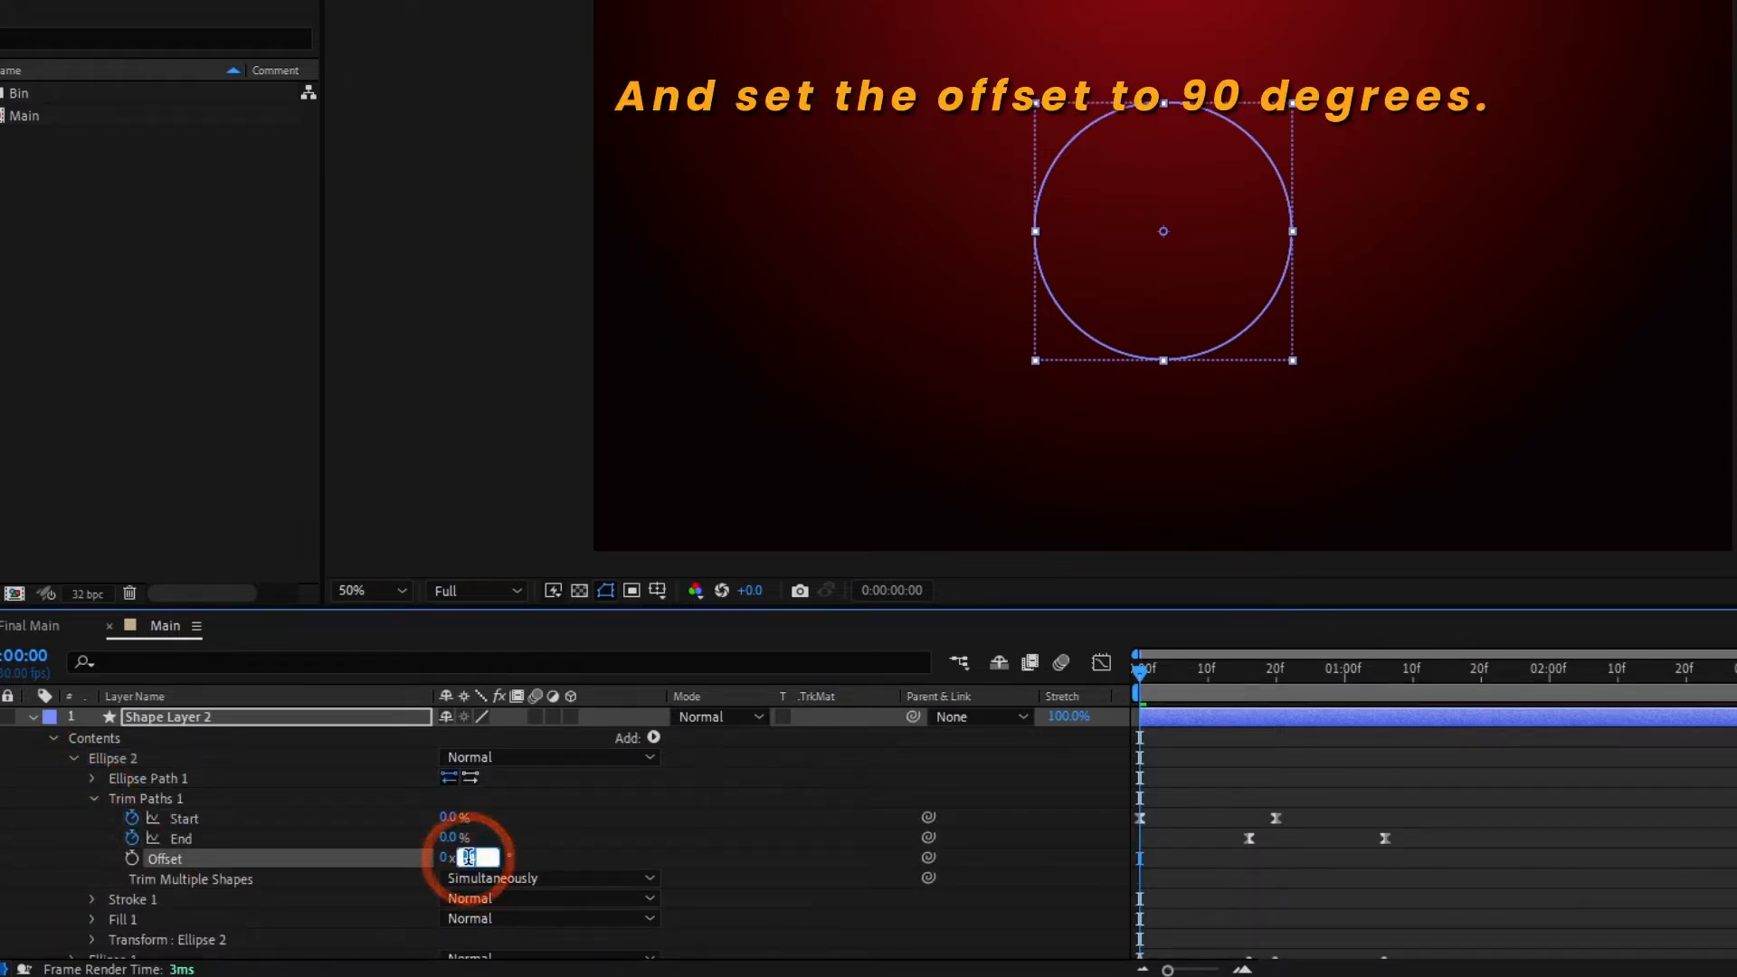
{"action": "type", "text": "90"}
{"action": "key", "text": "Return"}
{"action": "left_click", "coordinate": [148, 792]}
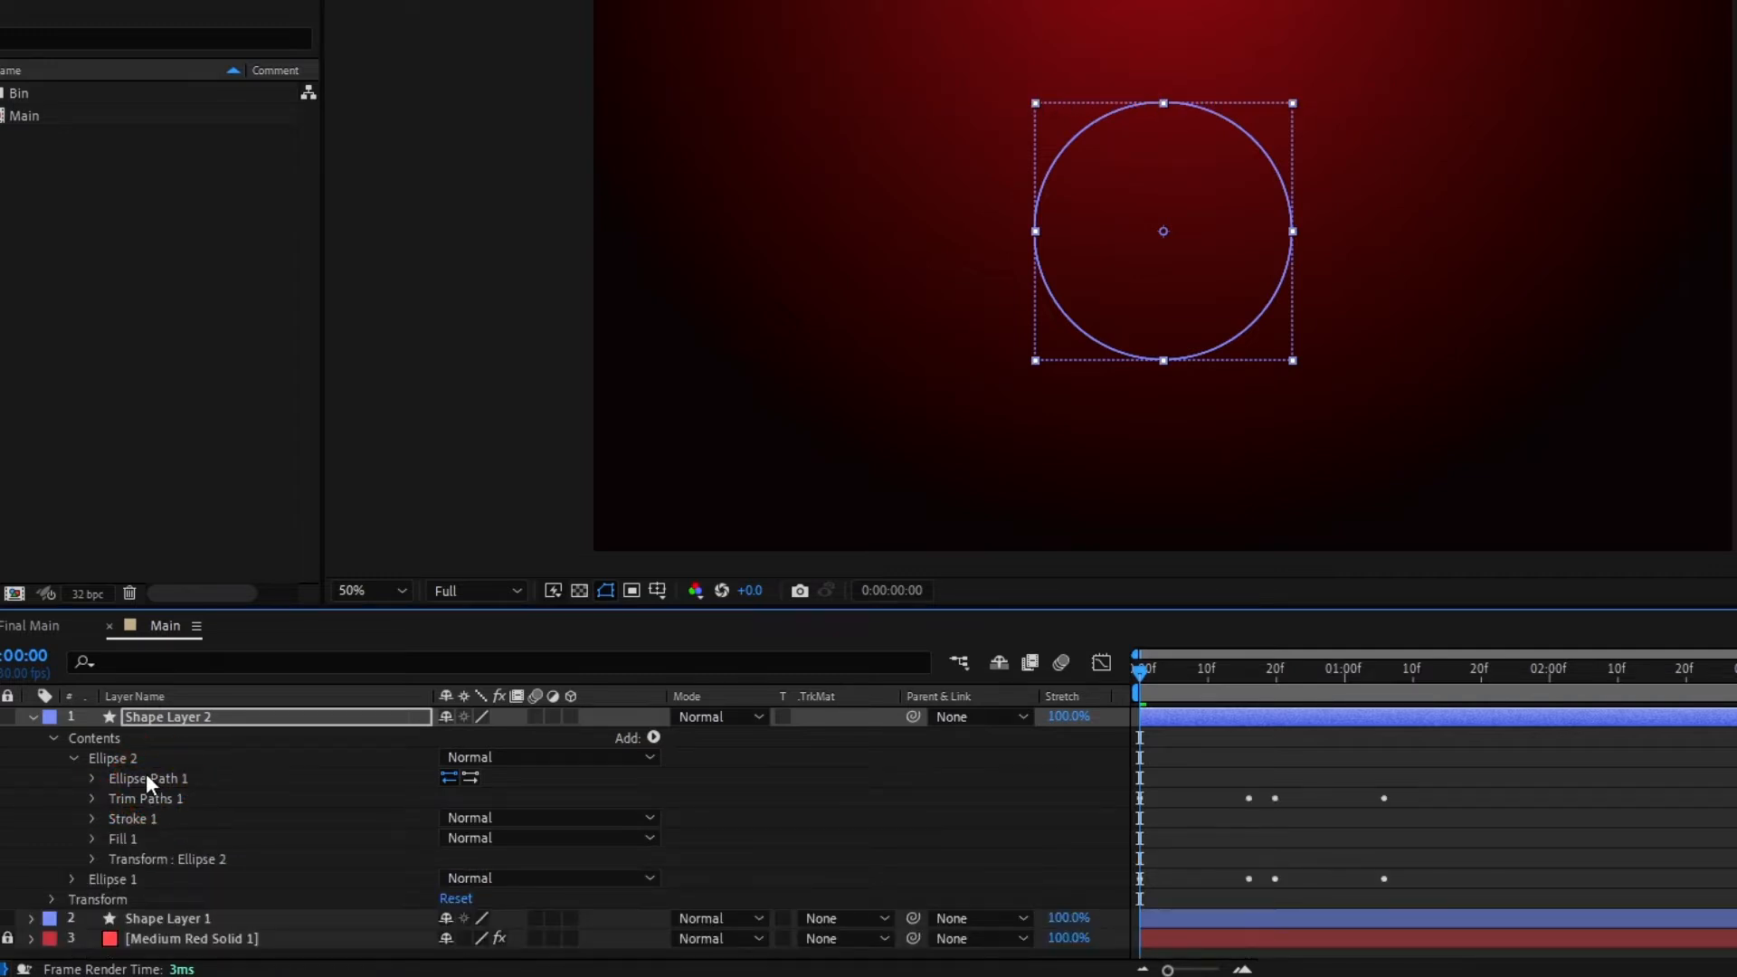
Step: Duplicate the Ellipse 2 group and set the copy's Trim Paths Offset to 180°
{"action": "left_click", "coordinate": [102, 757]}
{"action": "key", "text": "ctrl+d"}
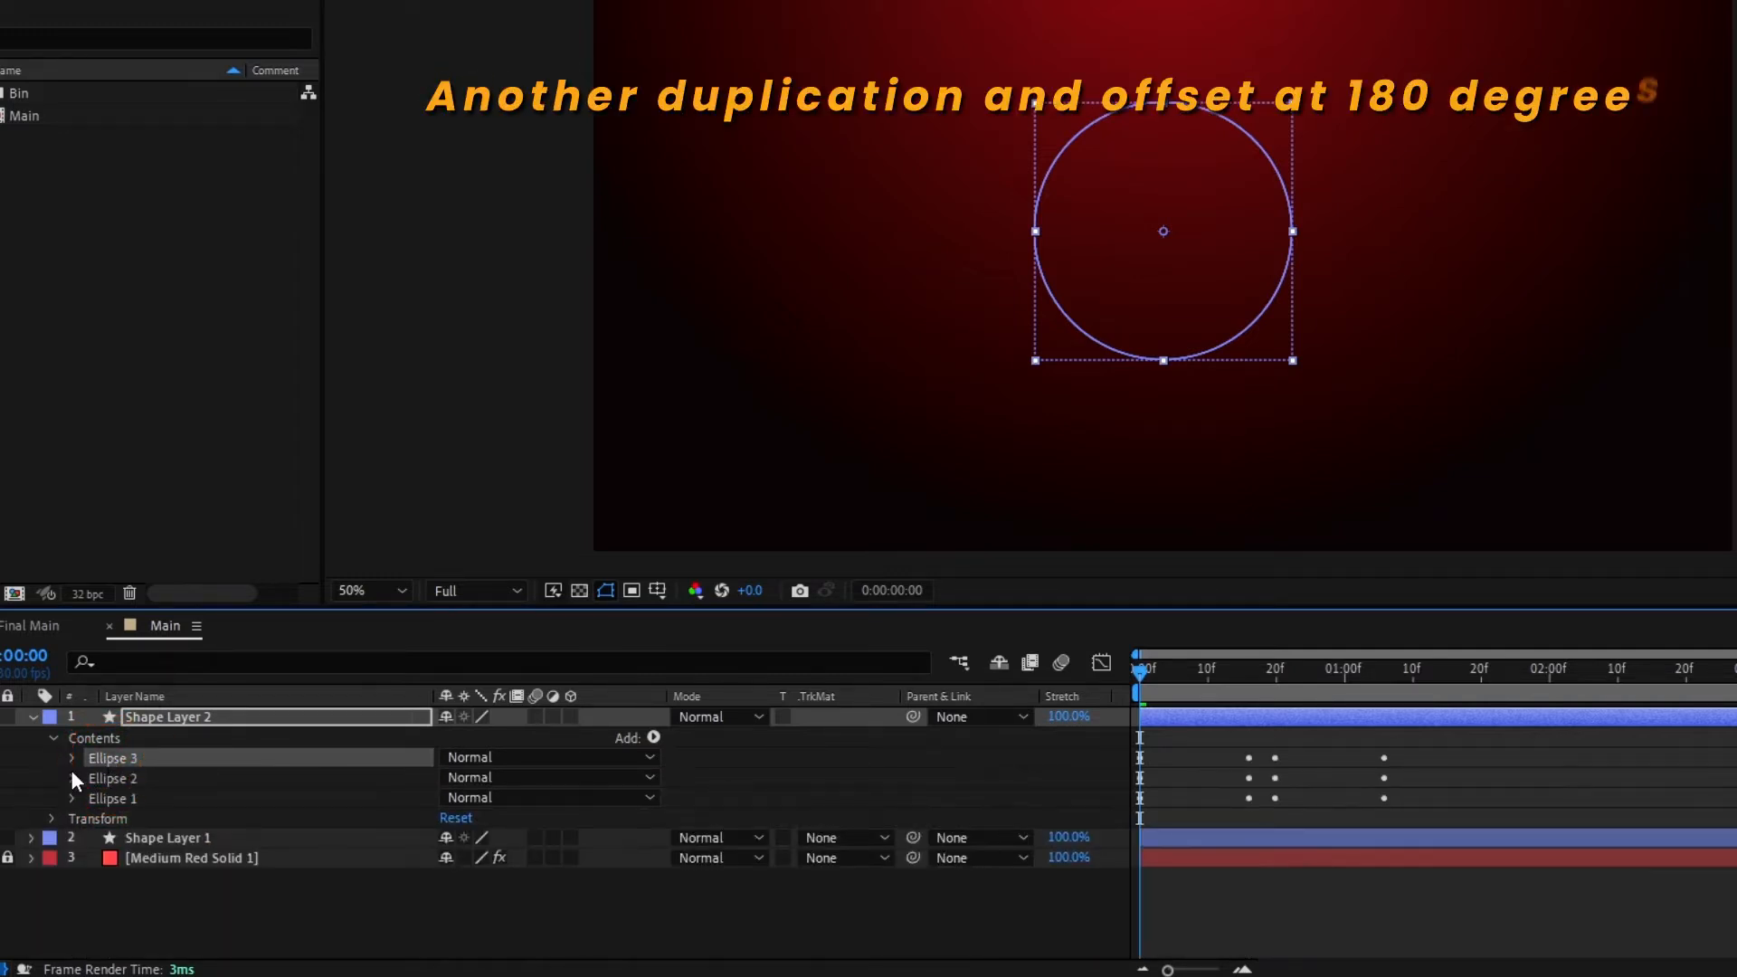
{"action": "left_click", "coordinate": [74, 760]}
{"action": "left_click", "coordinate": [92, 796]}
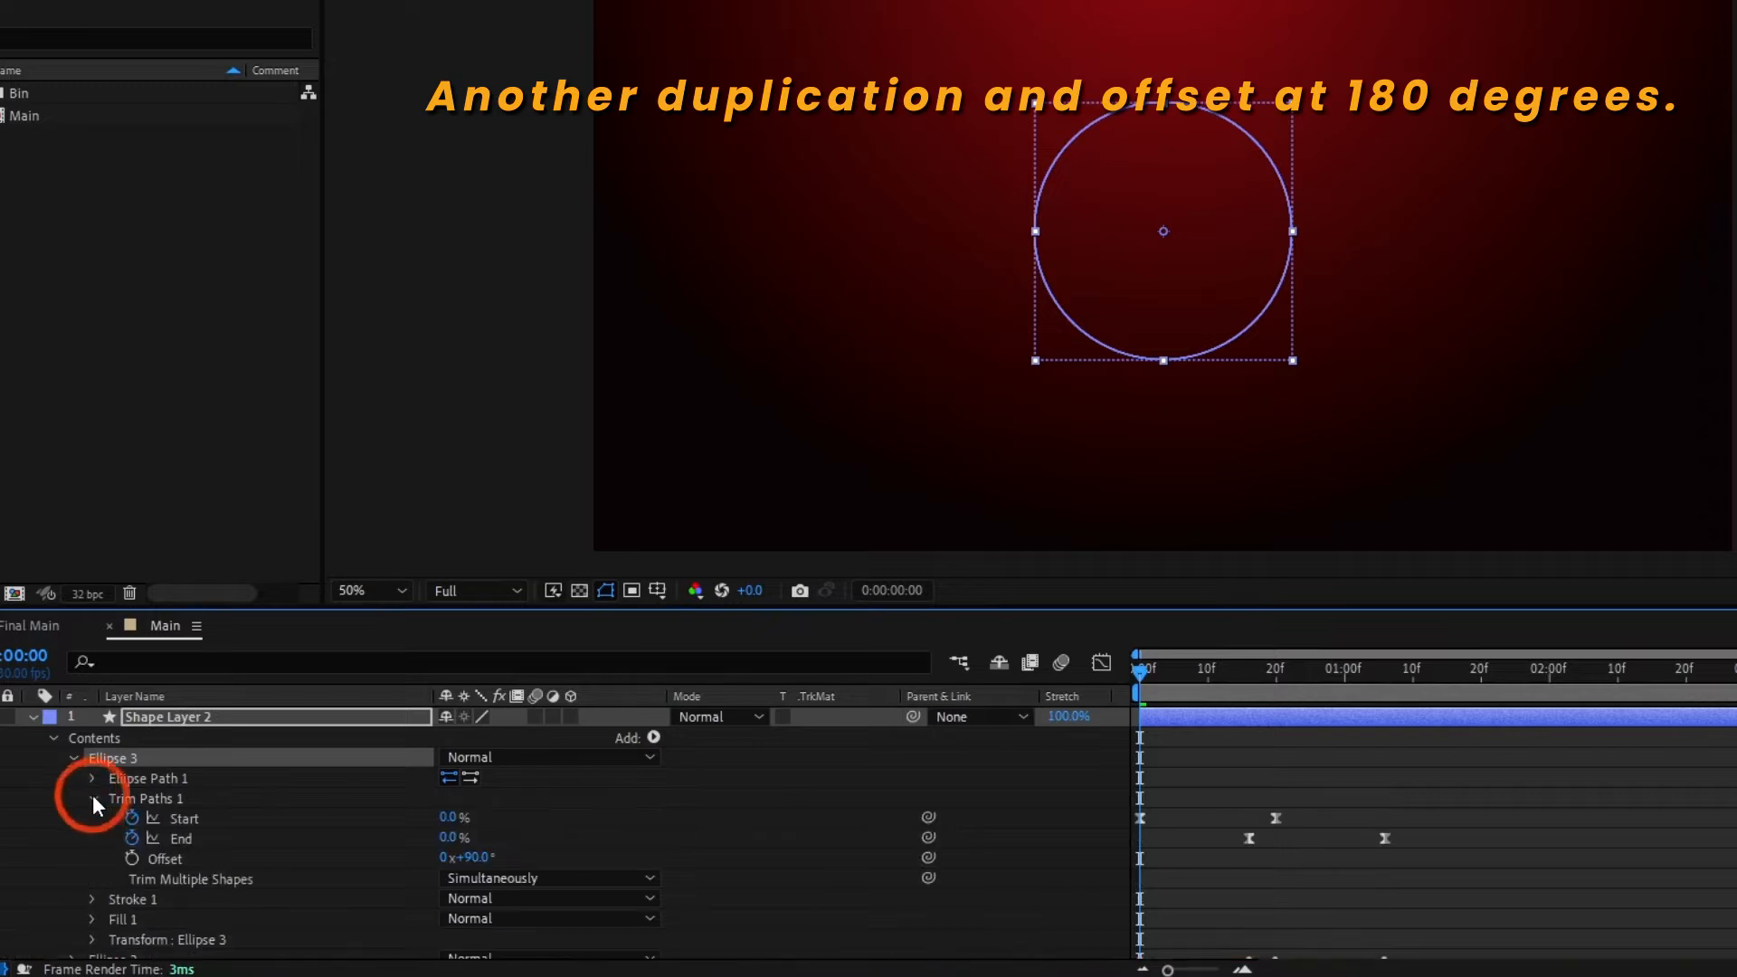
{"action": "type", "text": "180"}
{"action": "key", "text": "Return"}
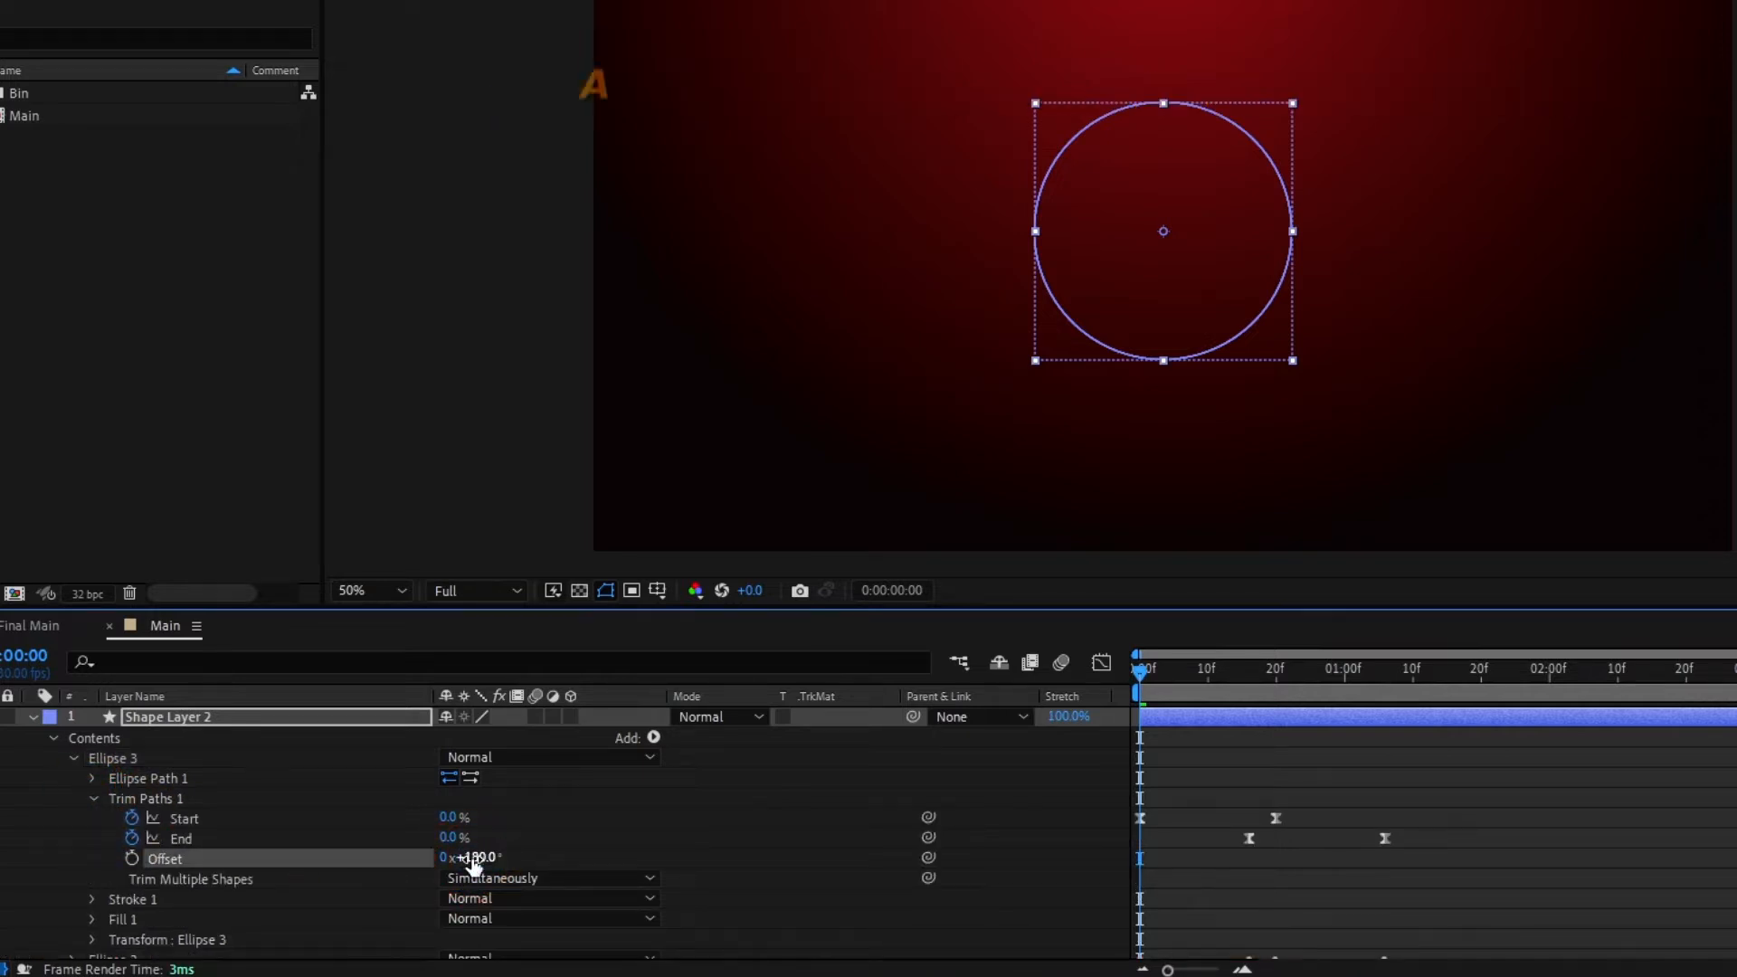
{"action": "left_click", "coordinate": [73, 758]}
Step: Duplicate the Ellipse 3 group and set the copy's Trim Paths Offset to 270°
{"action": "left_click", "coordinate": [112, 757]}
{"action": "key", "text": "ctrl+d"}
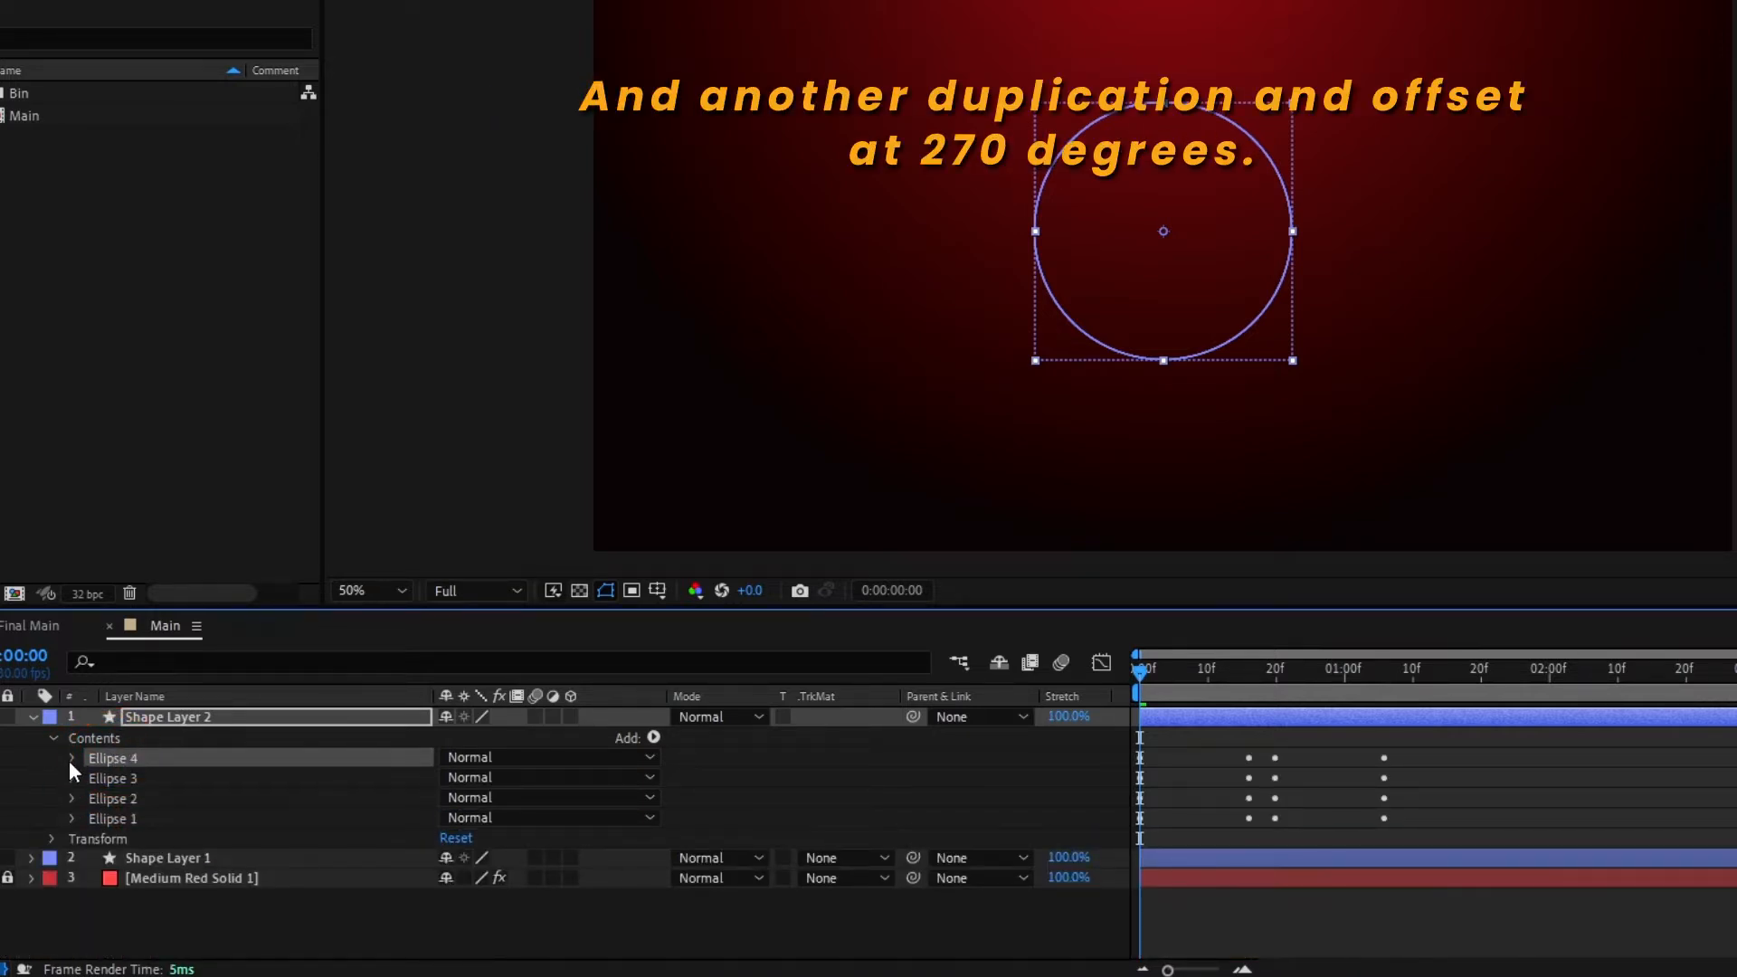
{"action": "left_click", "coordinate": [73, 758]}
{"action": "left_click", "coordinate": [91, 798]}
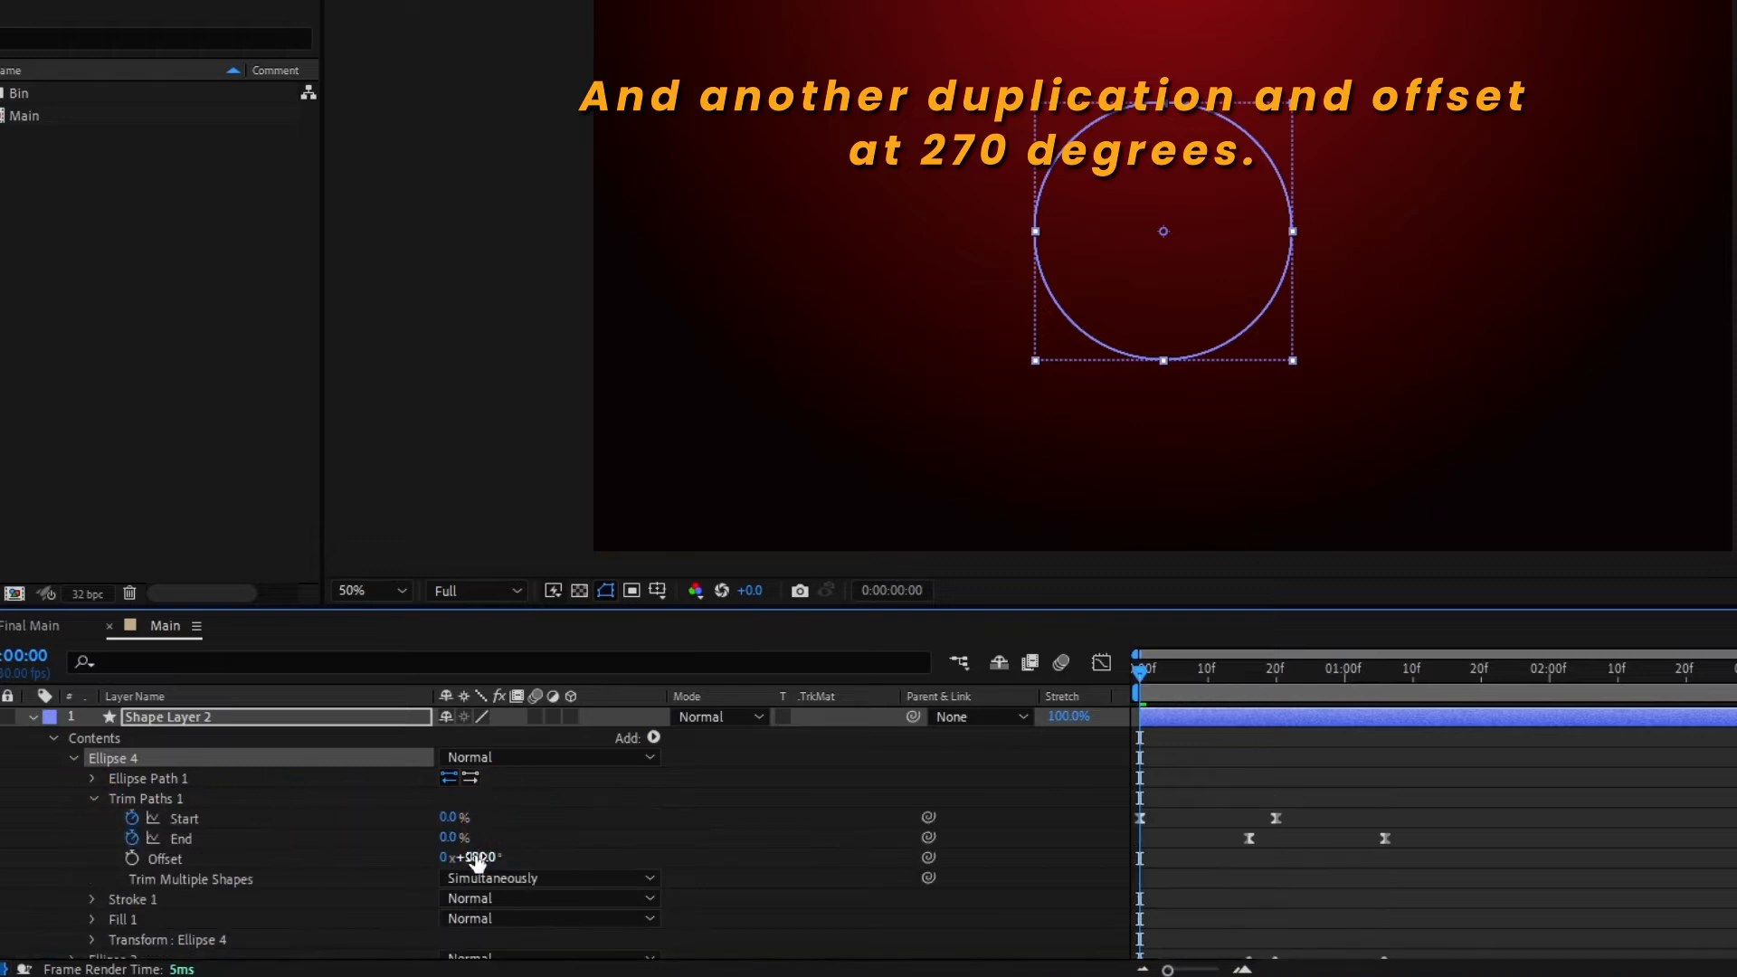
{"action": "type", "text": "270"}
{"action": "key", "text": "Return"}
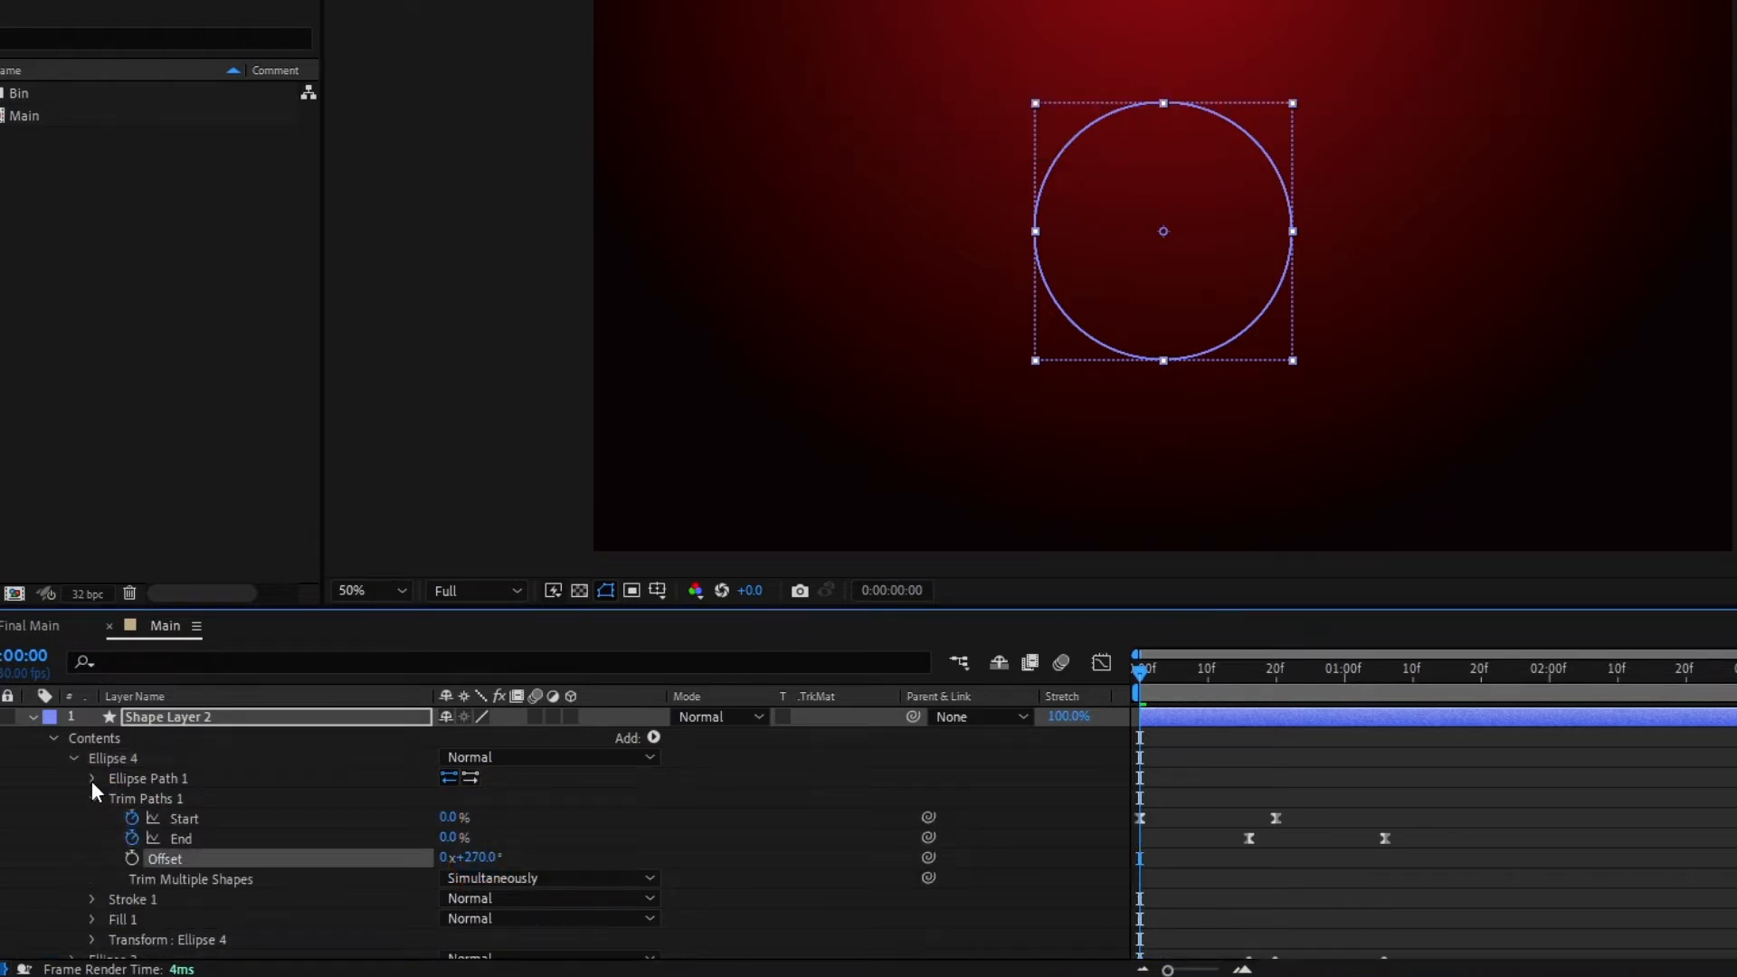
{"action": "left_click", "coordinate": [73, 758]}
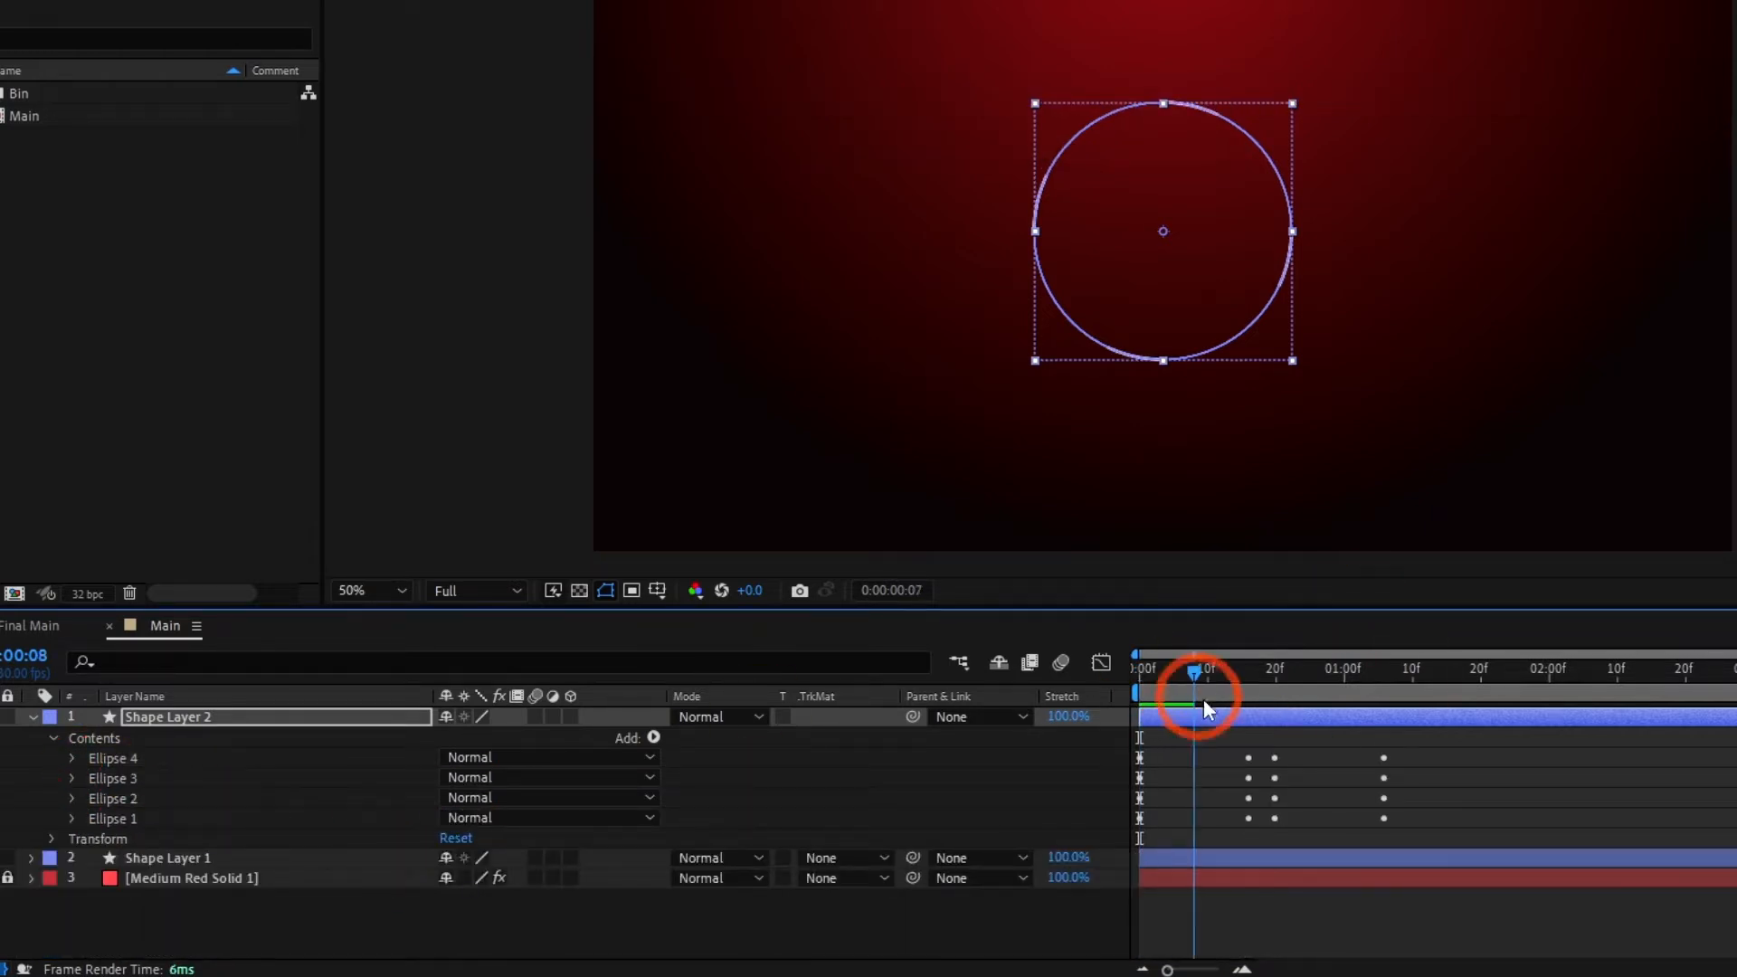
Step: Preview the four-arc circle animation from the first frame and collapse the Shape Layer 2 properties
{"action": "left_click_drag", "start_coordinate": [1204, 698], "coordinate": [1435, 901]}
{"action": "left_click", "coordinate": [1435, 905]}
{"action": "left_click_drag", "start_coordinate": [1185, 674], "coordinate": [680, 695]}
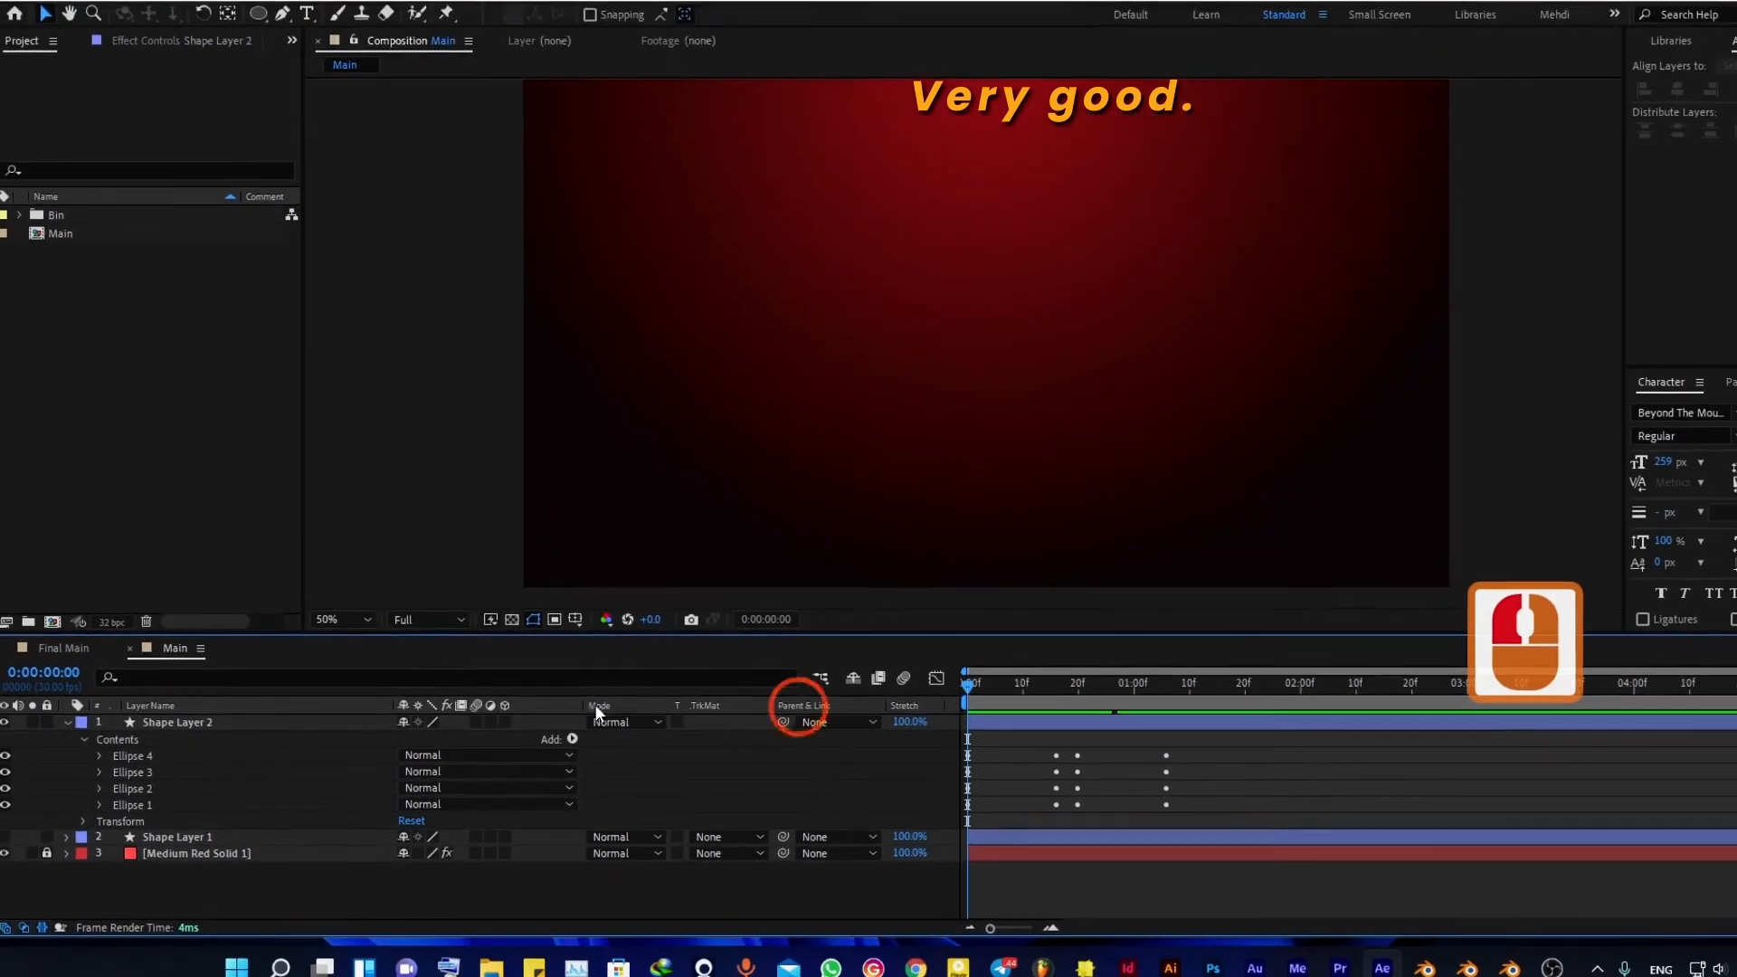
{"action": "left_click", "coordinate": [68, 722]}
{"action": "left_click", "coordinate": [1093, 849]}
{"action": "left_click", "coordinate": [1083, 840]}
{"action": "key", "text": "space"}
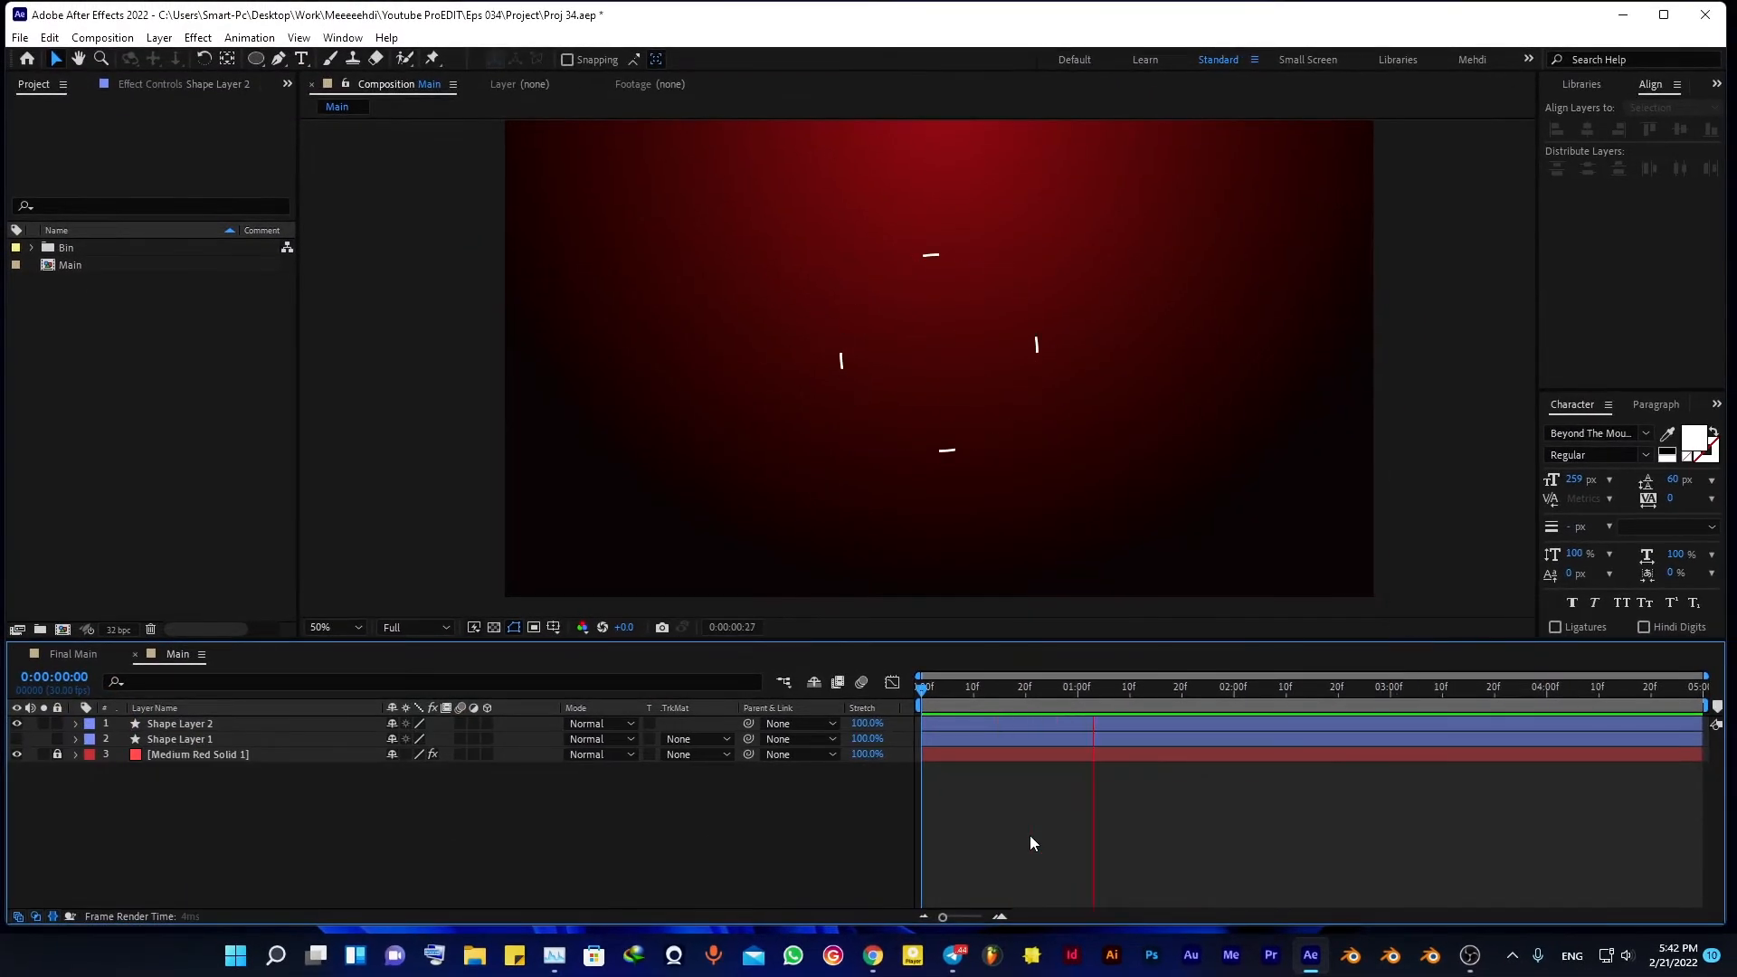
{"action": "left_click", "coordinate": [996, 830]}
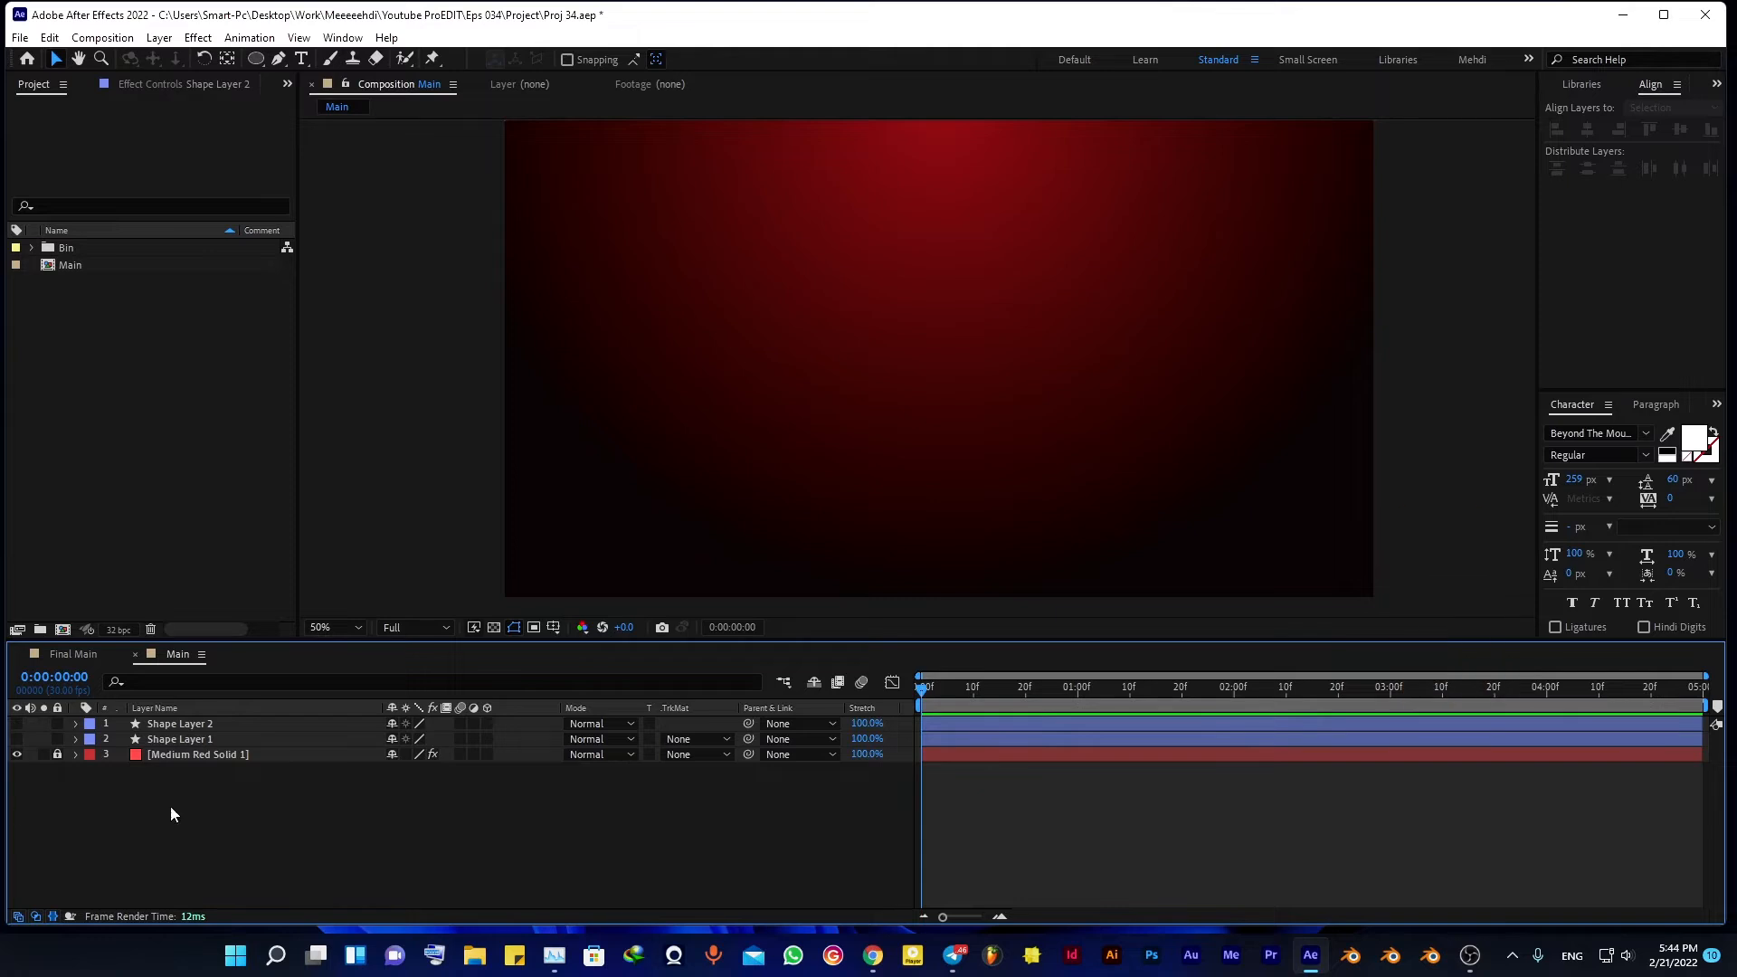
Step: Draw a new circle on its own shape layer and align it to the centre of the composition
{"action": "left_click", "coordinate": [265, 802]}
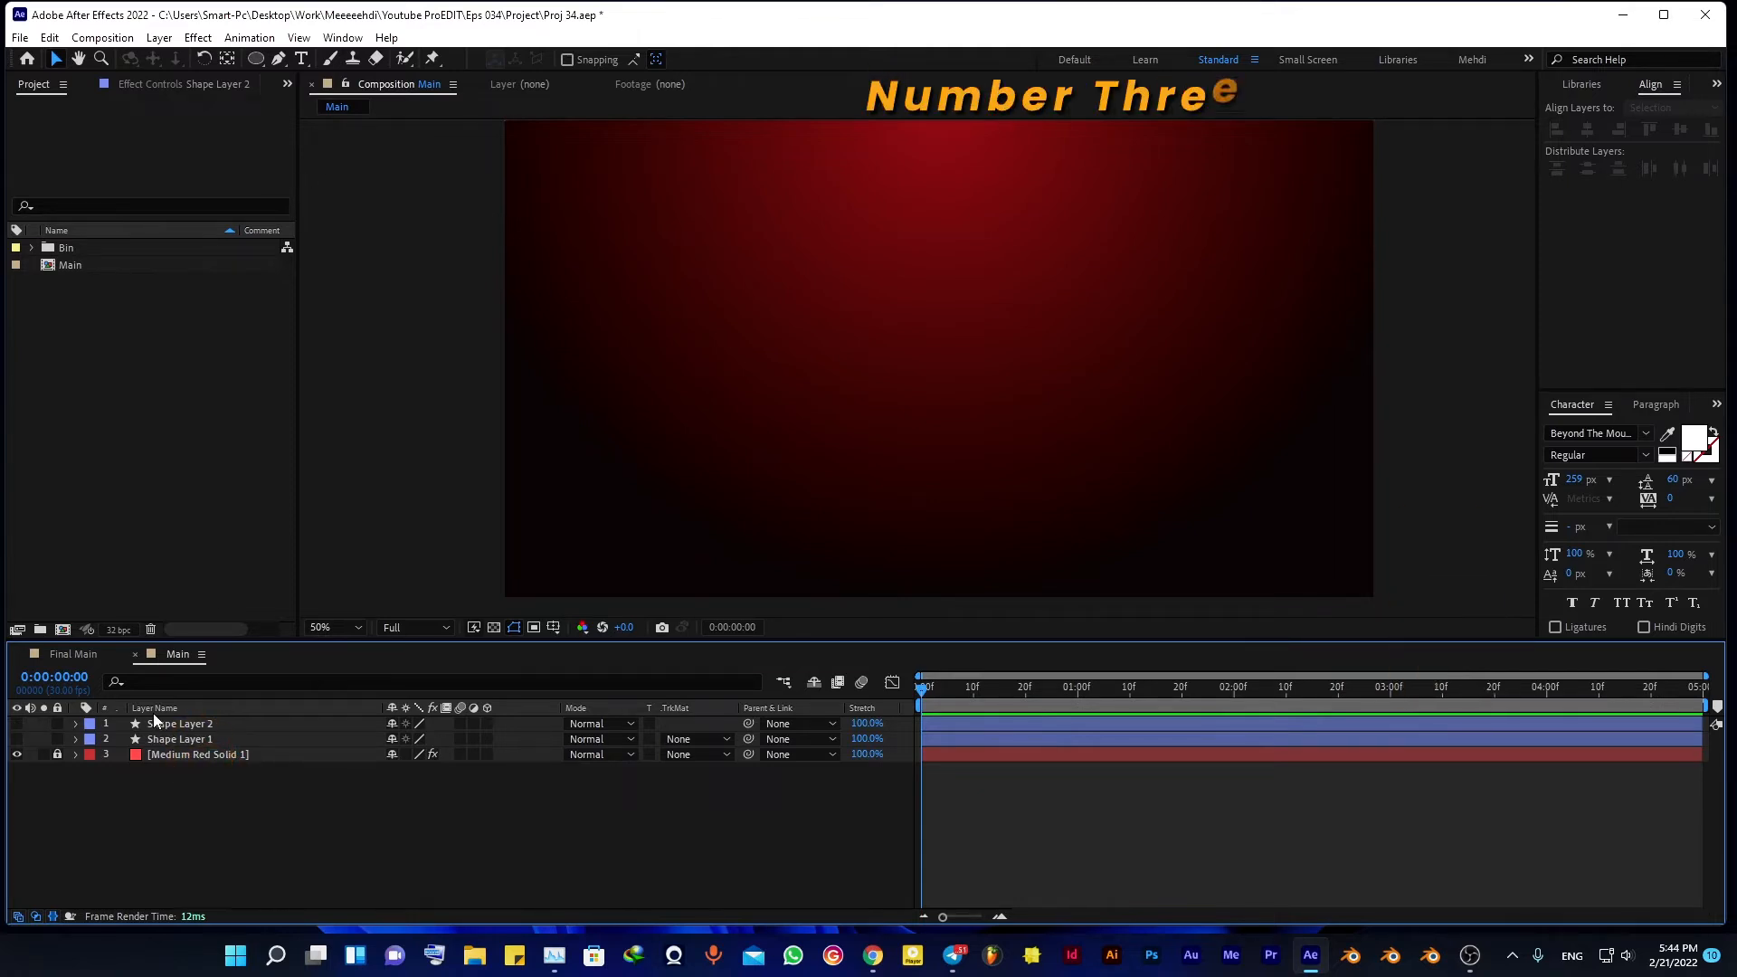
{"action": "left_click", "coordinate": [256, 60]}
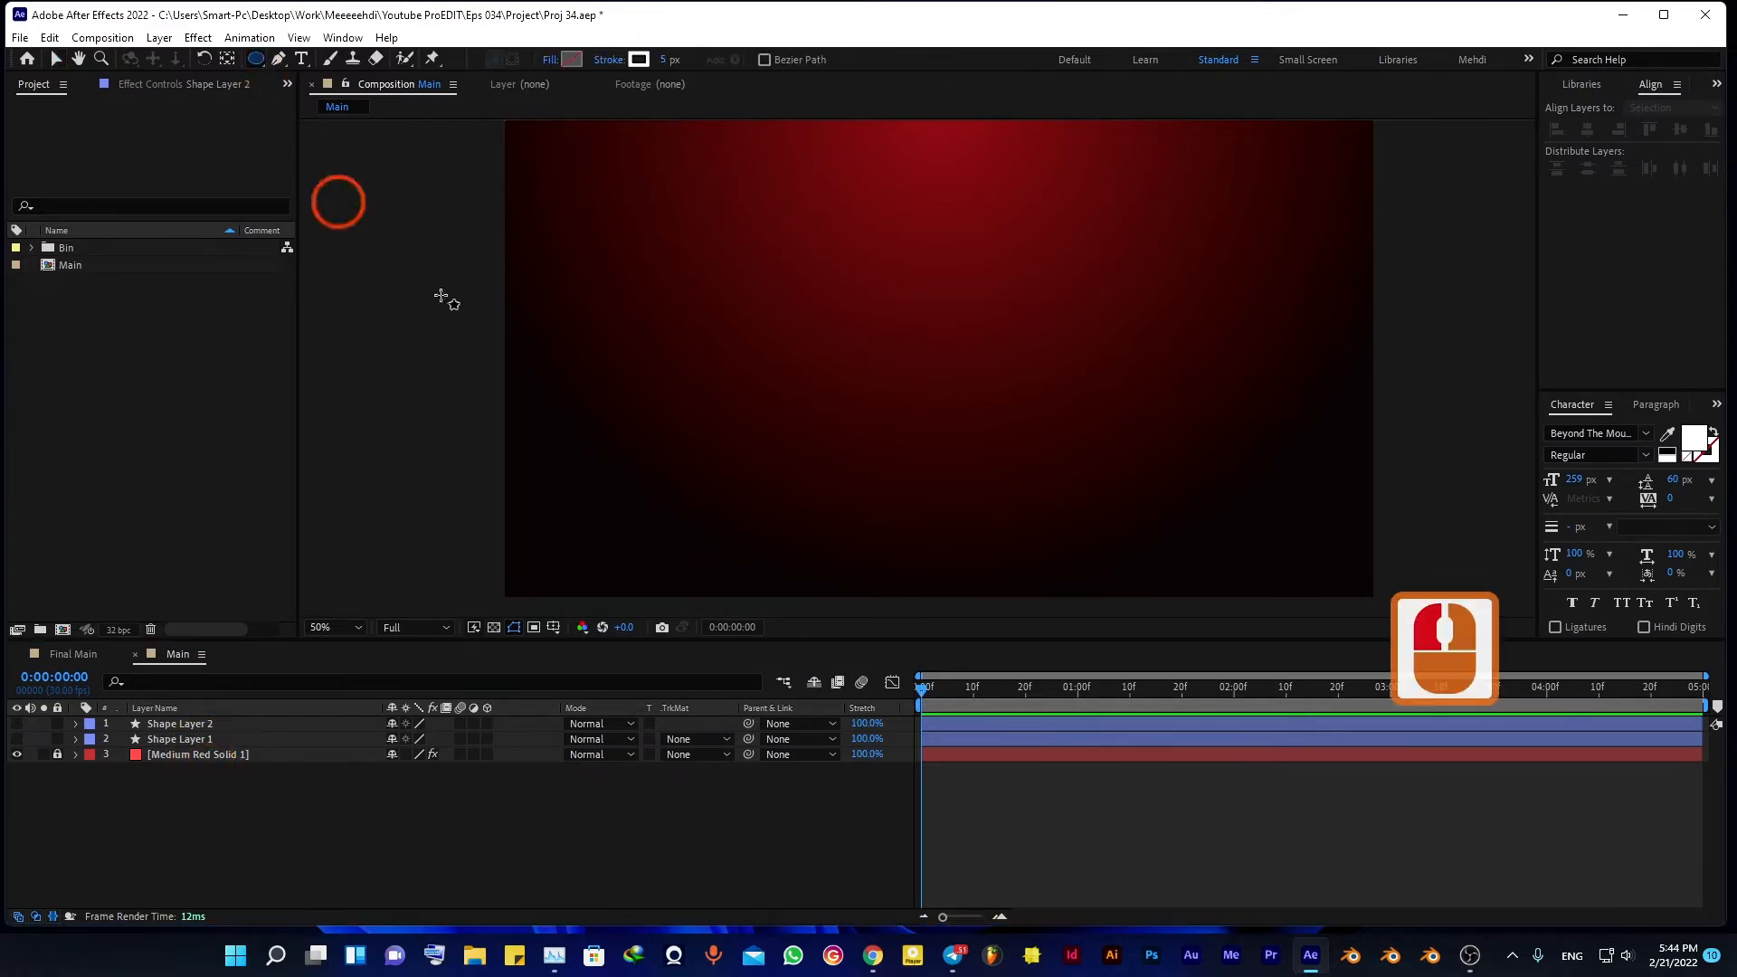
{"action": "left_click_drag", "start_coordinate": [866, 248], "coordinate": [1056, 437]}
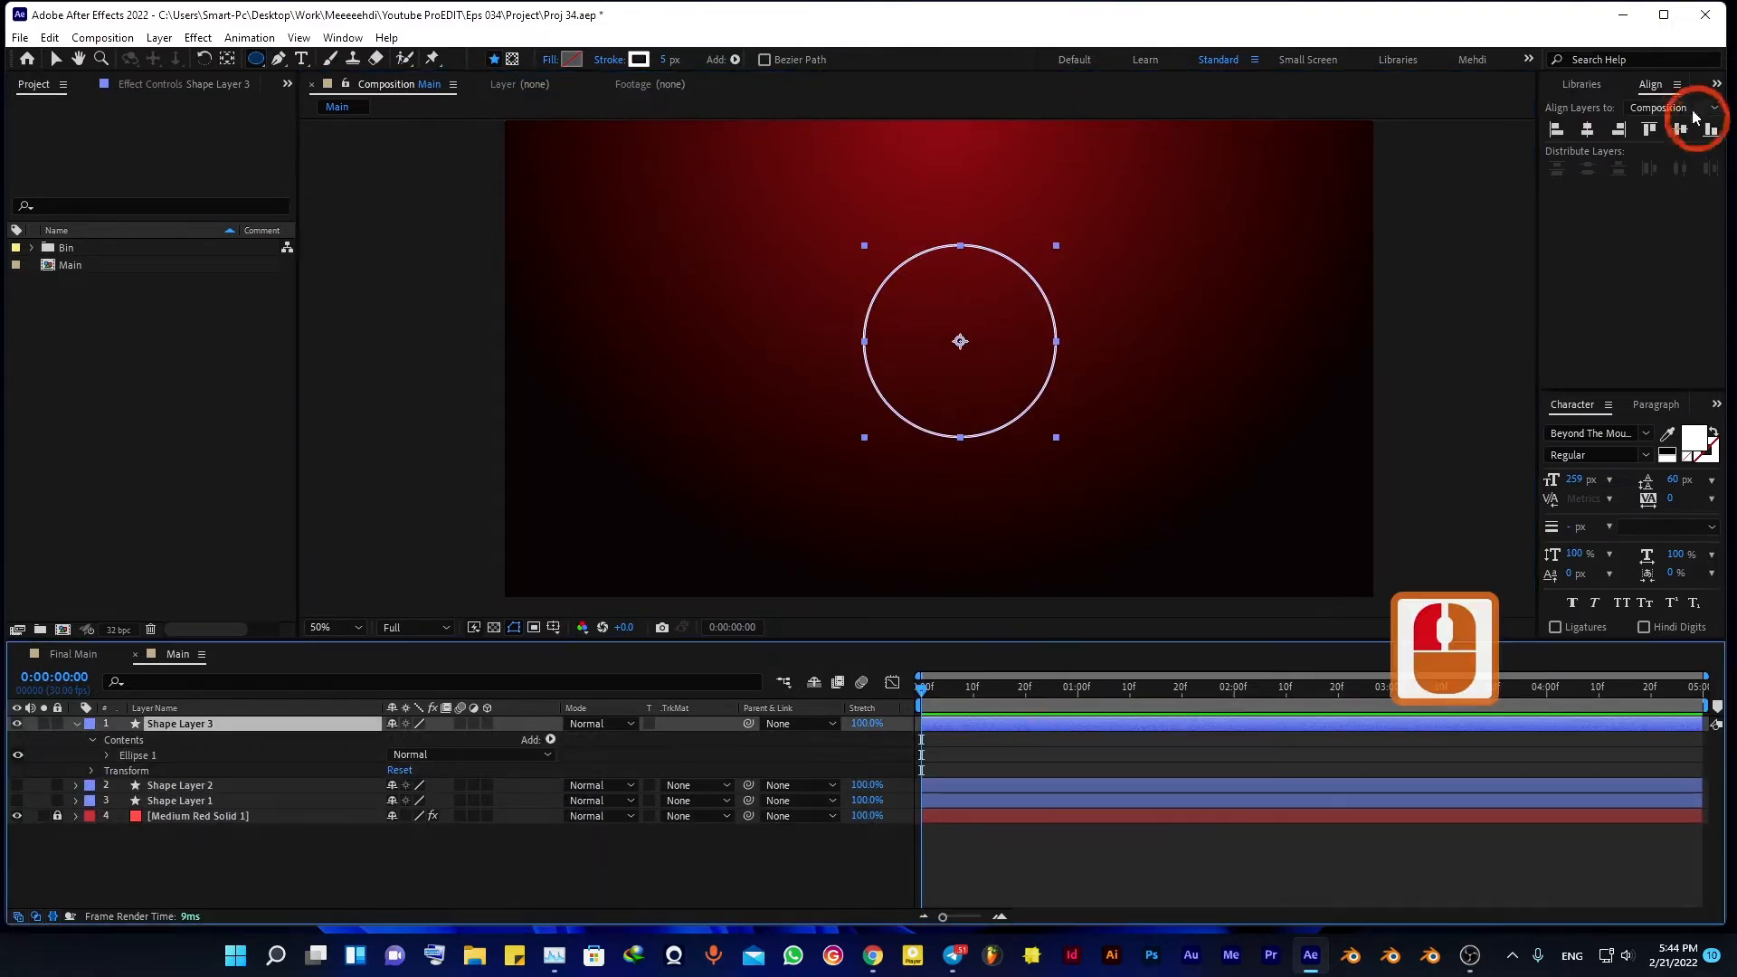
{"action": "left_click", "coordinate": [1680, 129]}
{"action": "left_click", "coordinate": [1680, 129]}
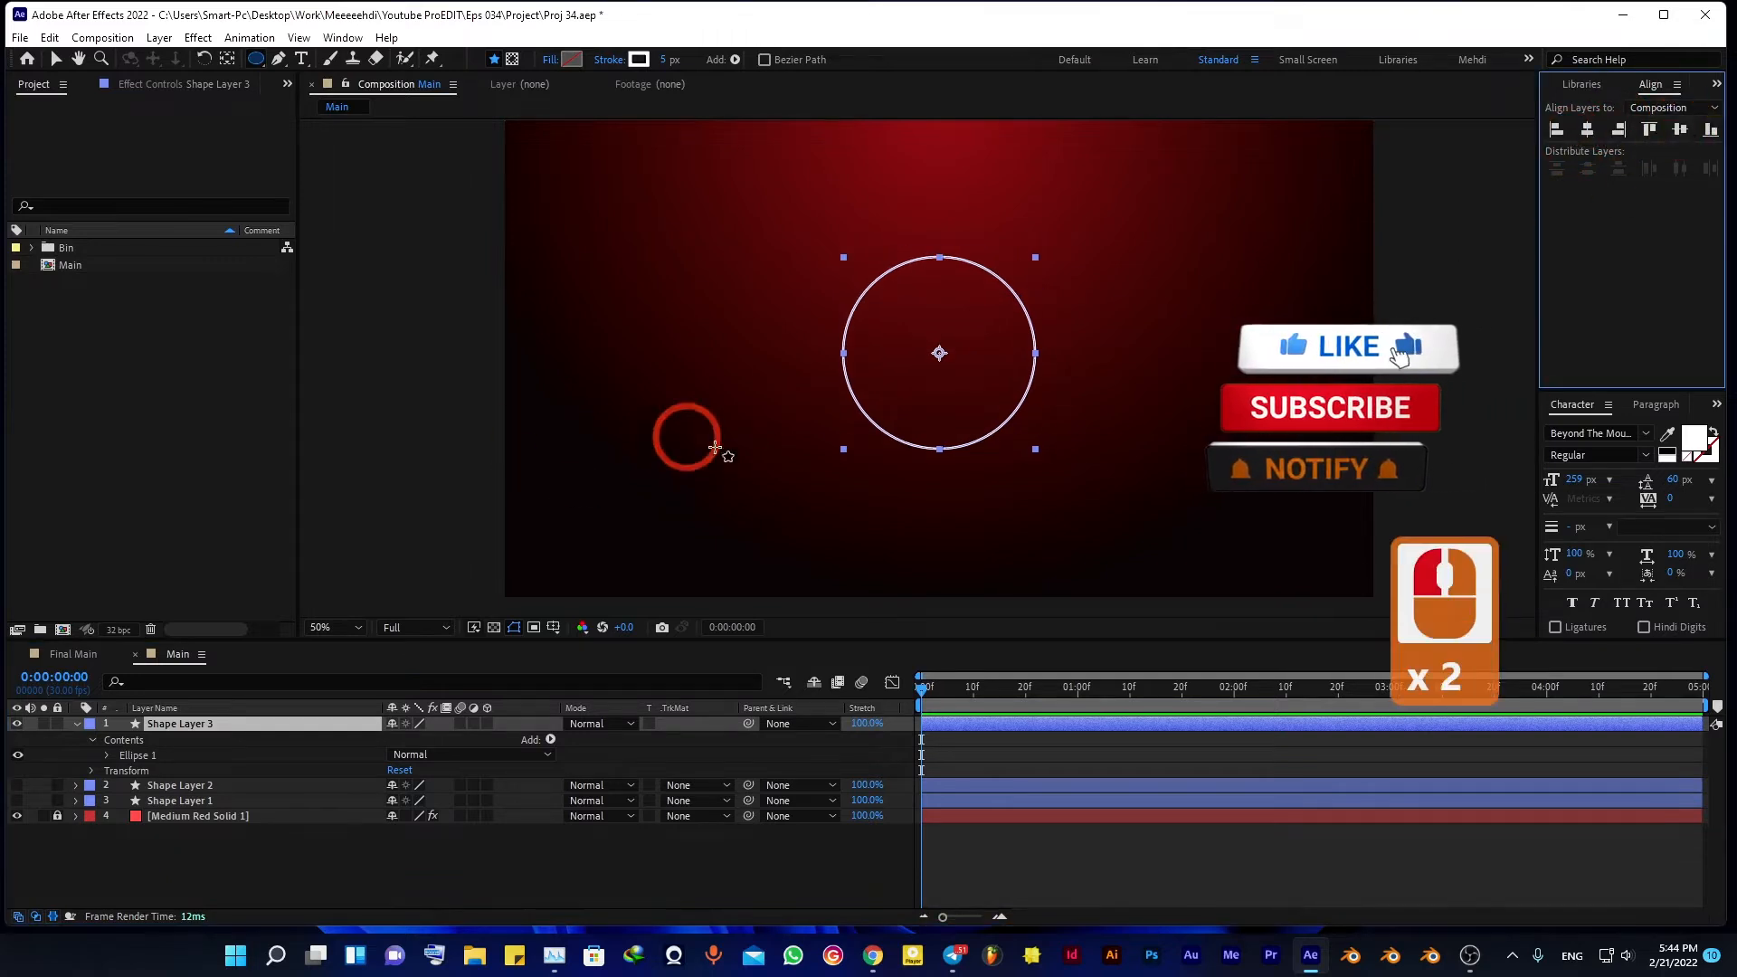
Step: Fill the new circle with white and set its stroke to None
{"action": "left_click", "coordinate": [572, 58]}
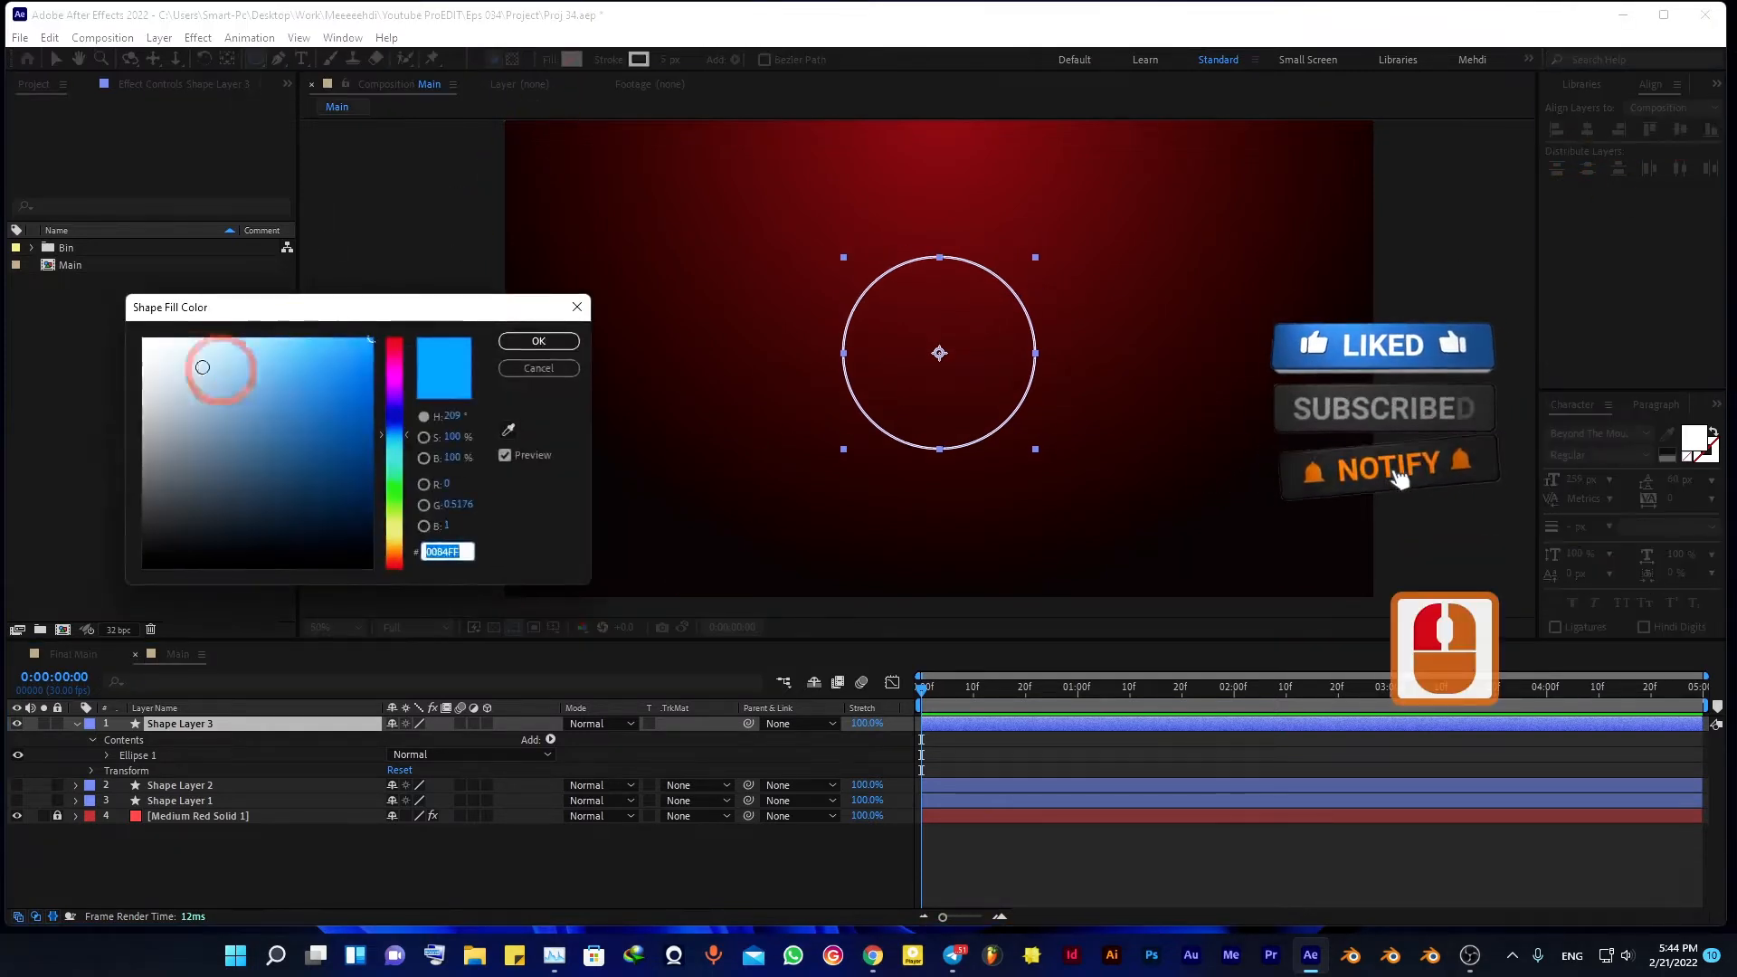
{"action": "left_click_drag", "start_coordinate": [214, 369], "coordinate": [108, 329]}
{"action": "left_click", "coordinate": [537, 341]}
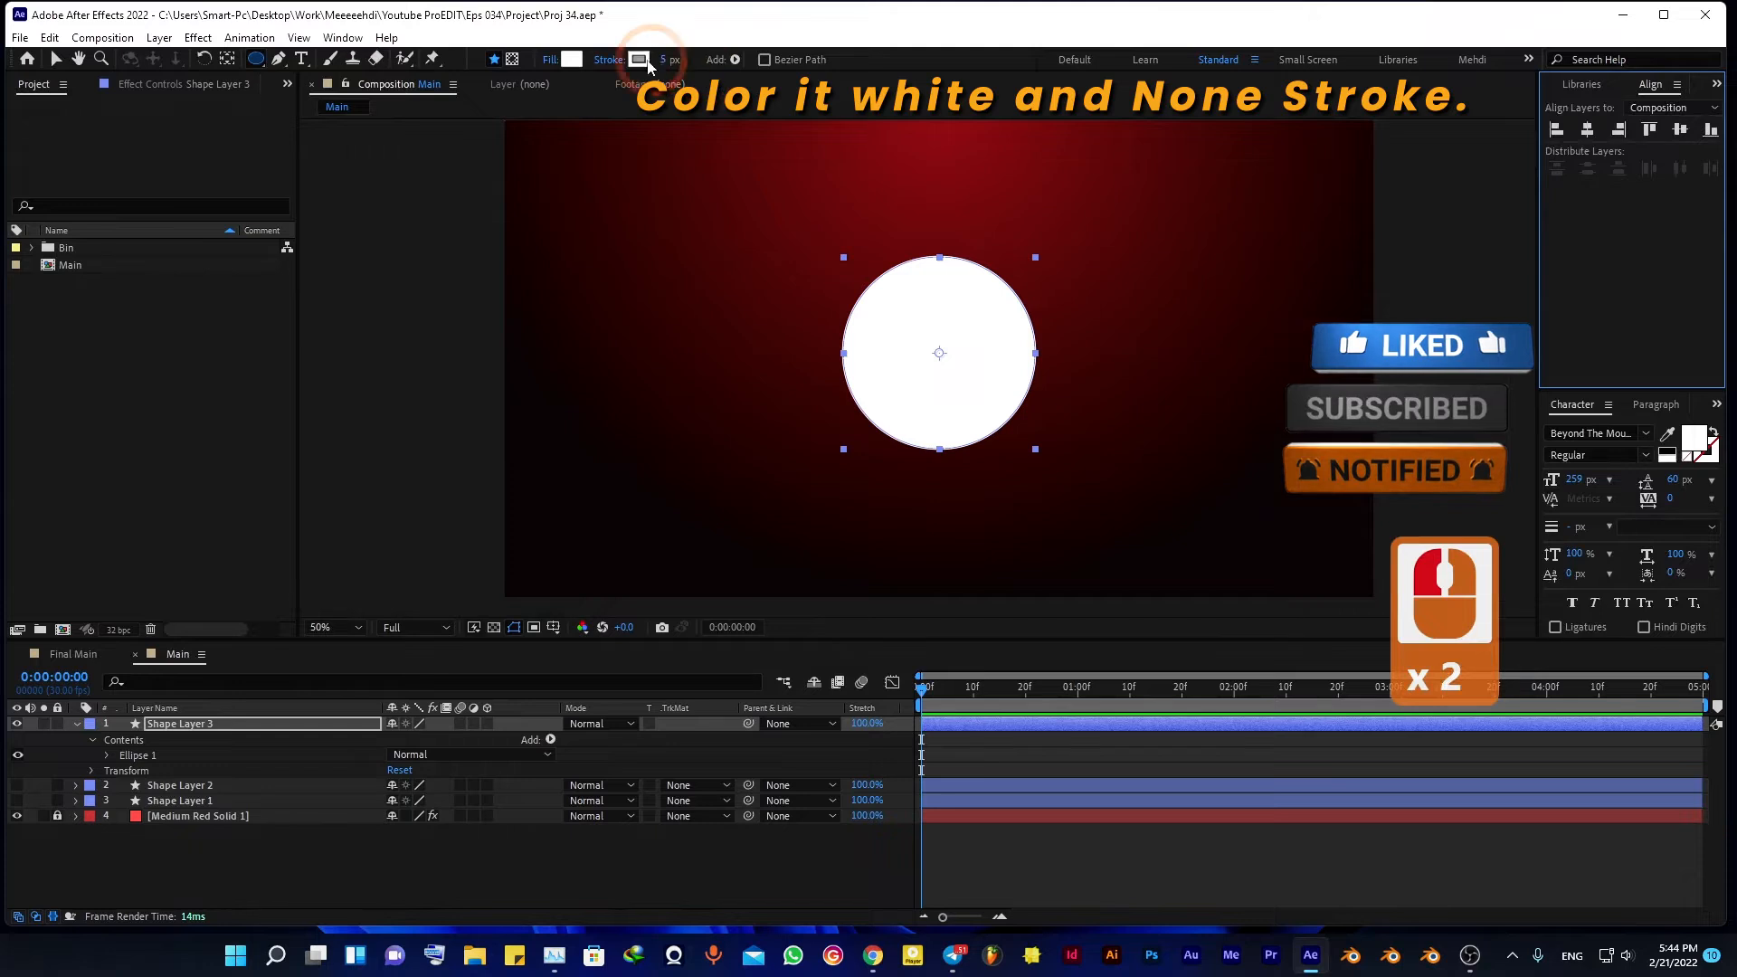
{"action": "left_click", "coordinate": [608, 59]}
{"action": "left_click", "coordinate": [776, 424]}
{"action": "left_click", "coordinate": [837, 529]}
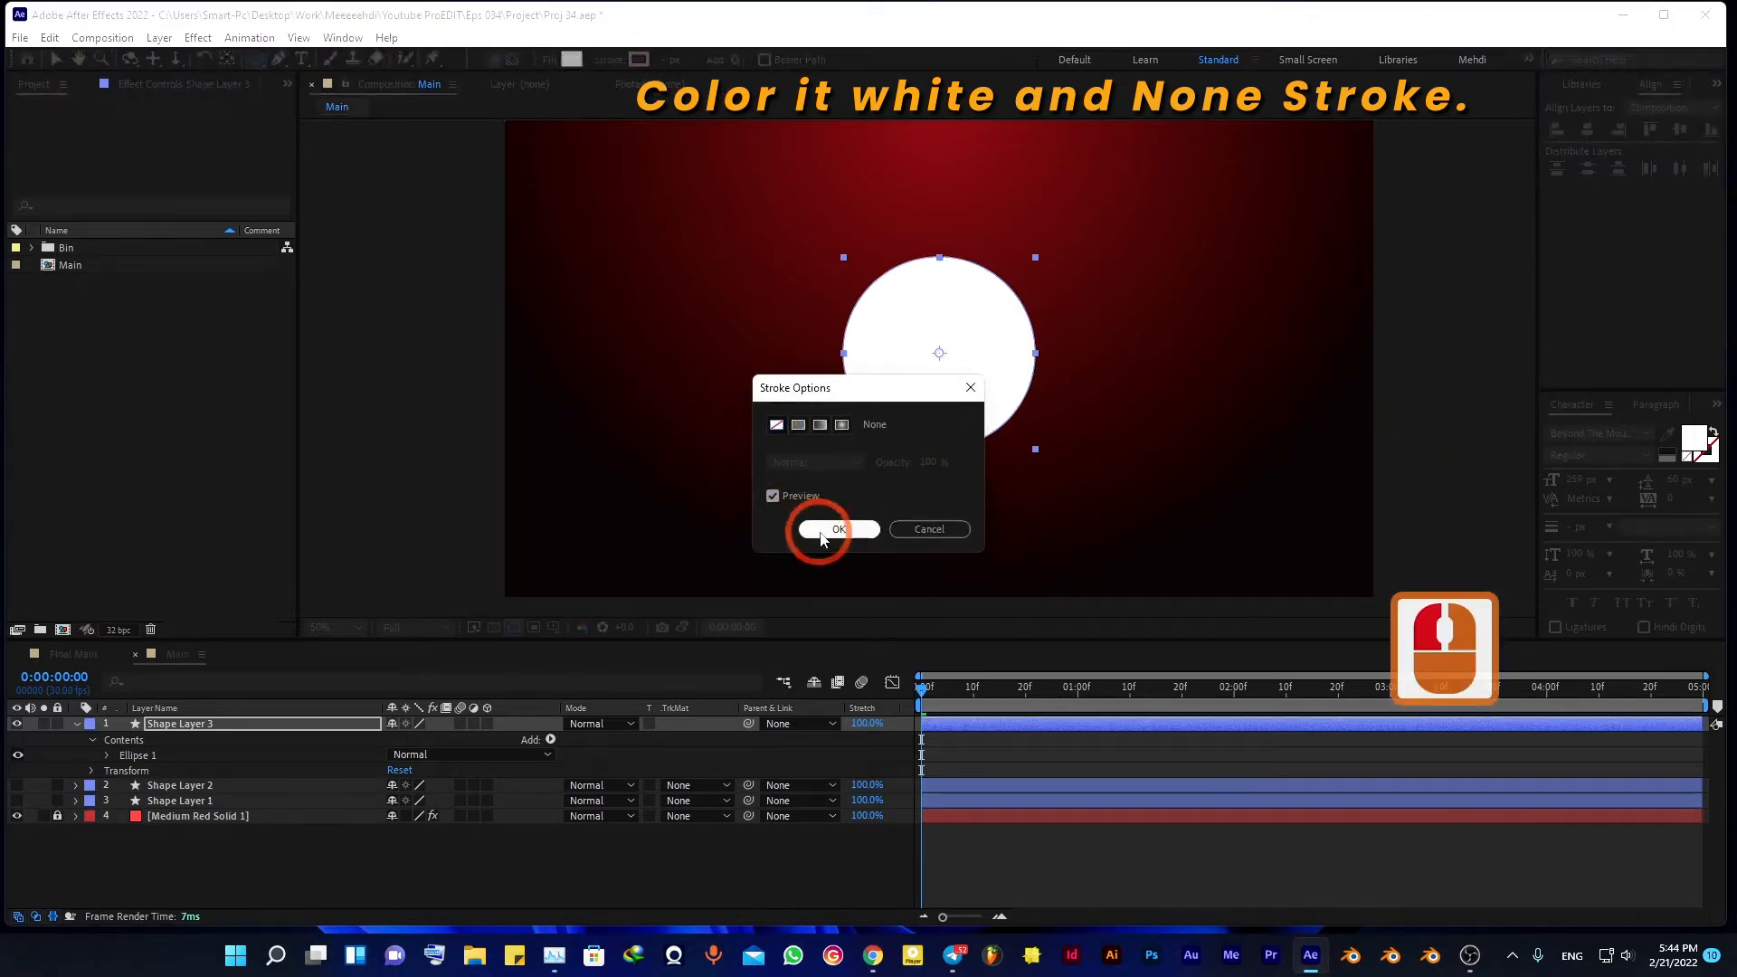
Step: Animate Ellipse 1's Scale from 0% at the first frame to 100% at 0:00:00:22 and preview it
{"action": "left_click_drag", "start_coordinate": [932, 693], "coordinate": [11, 761]}
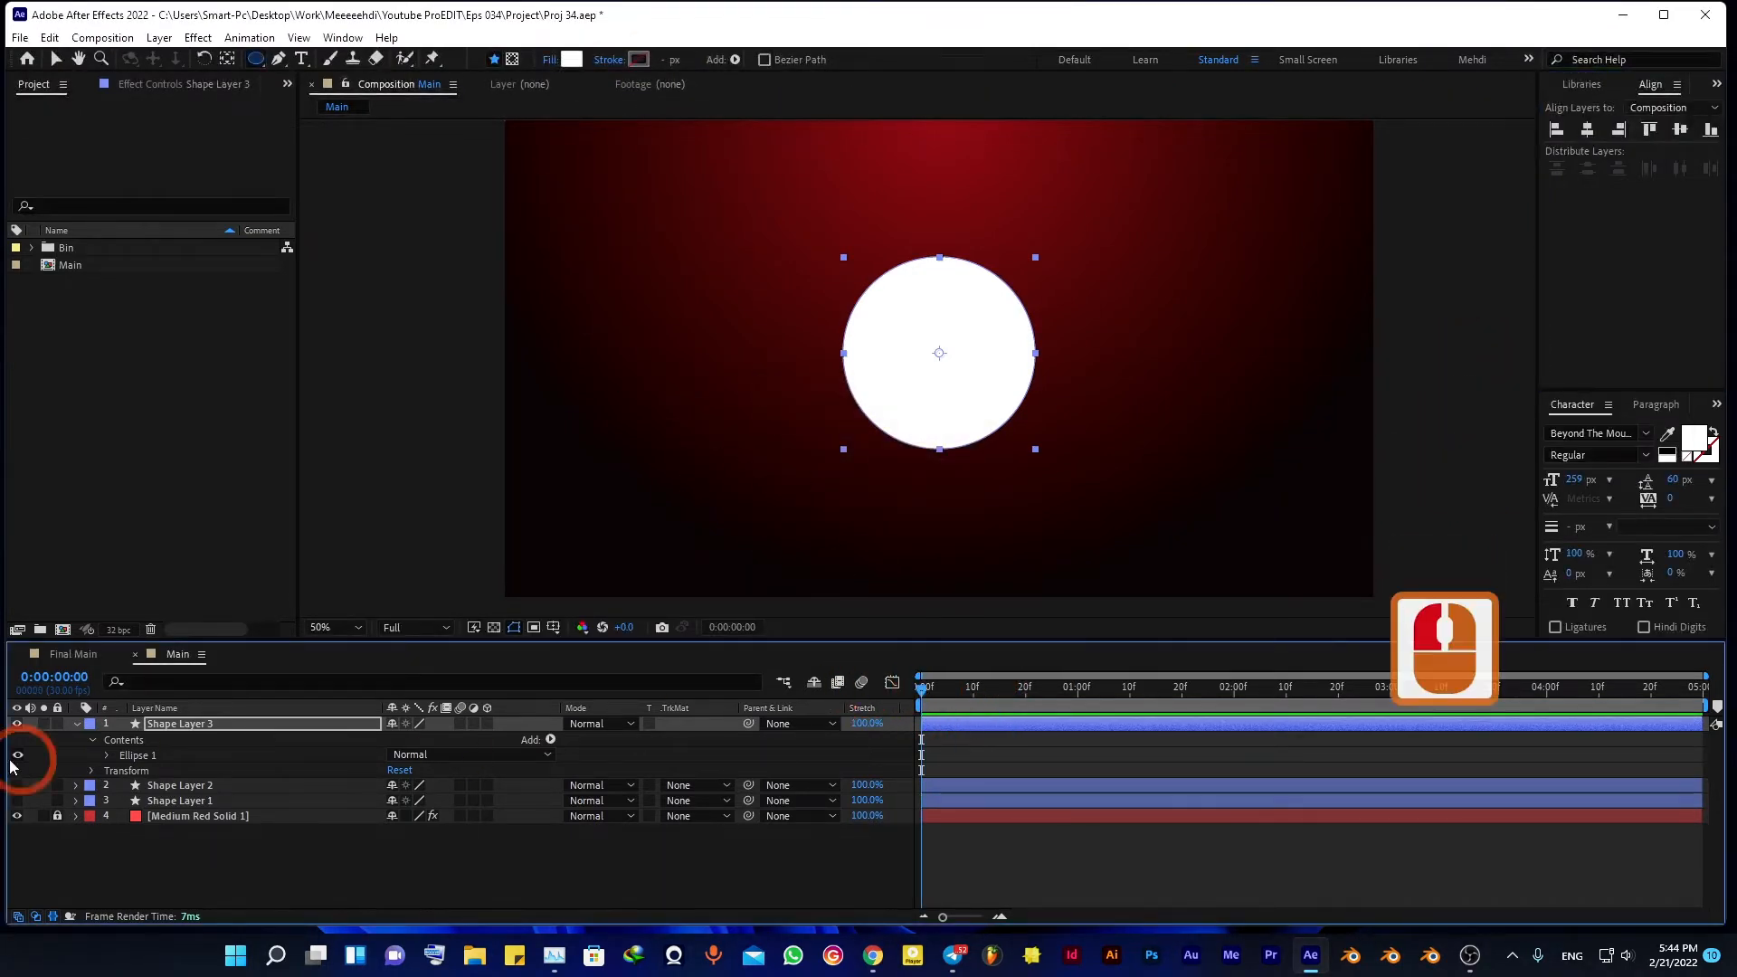
{"action": "left_click", "coordinate": [108, 761]}
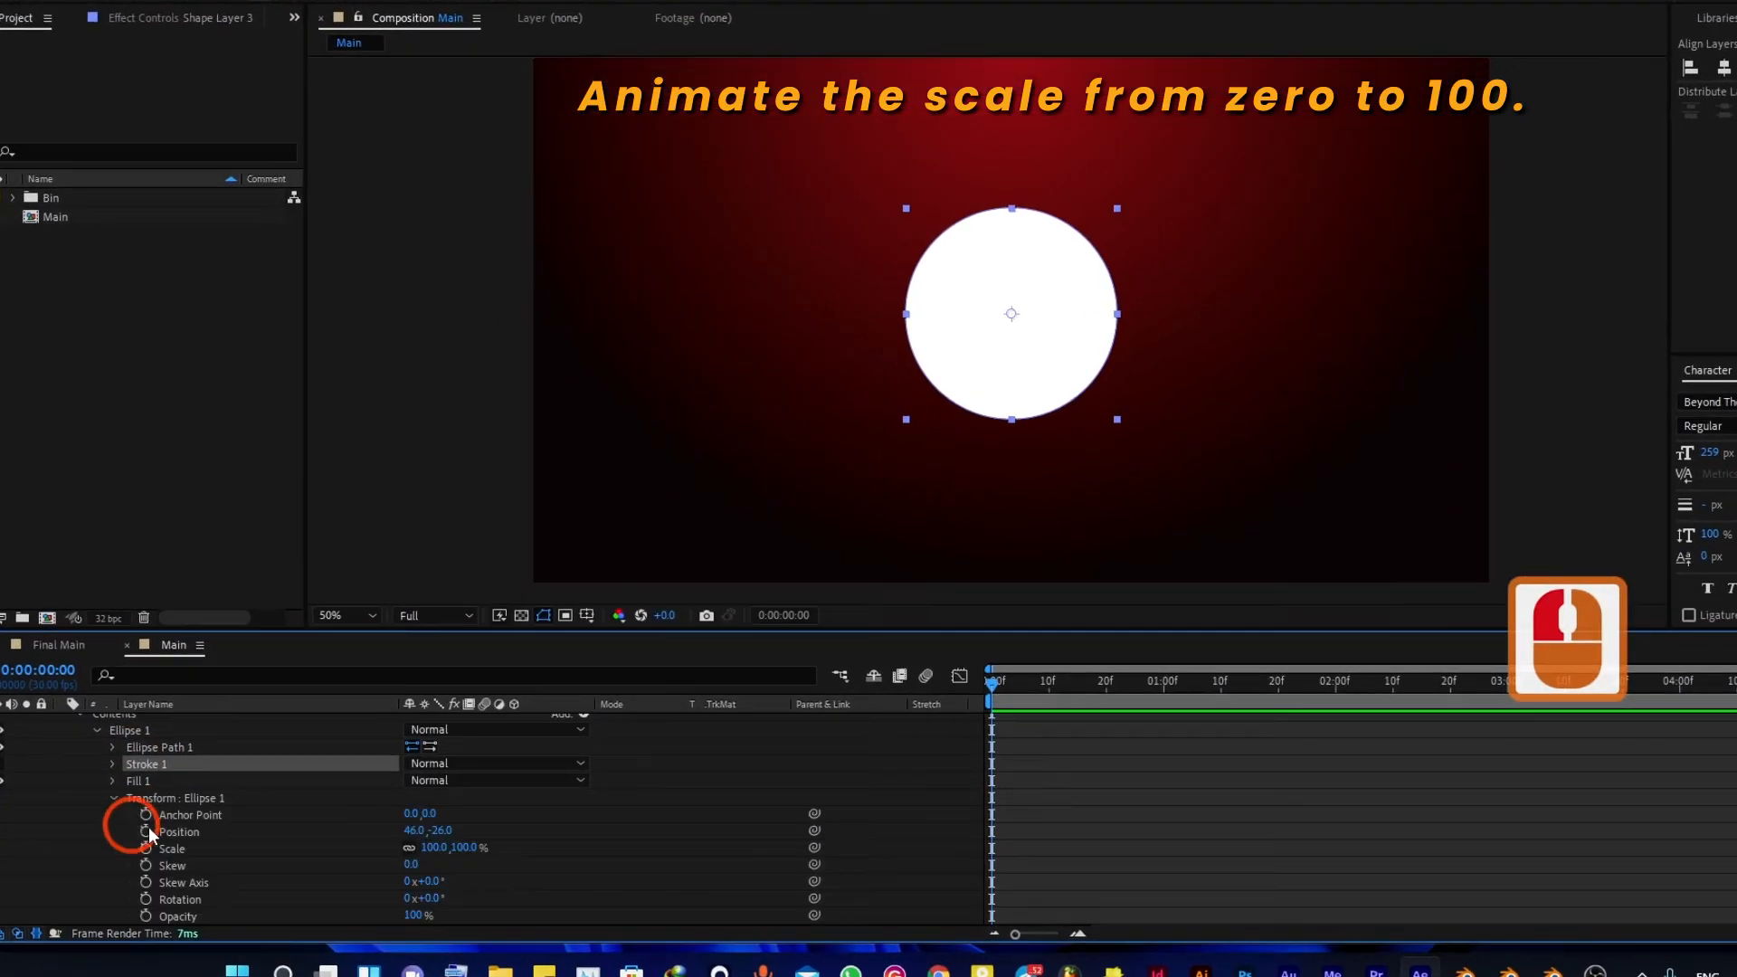
{"action": "left_click", "coordinate": [145, 849]}
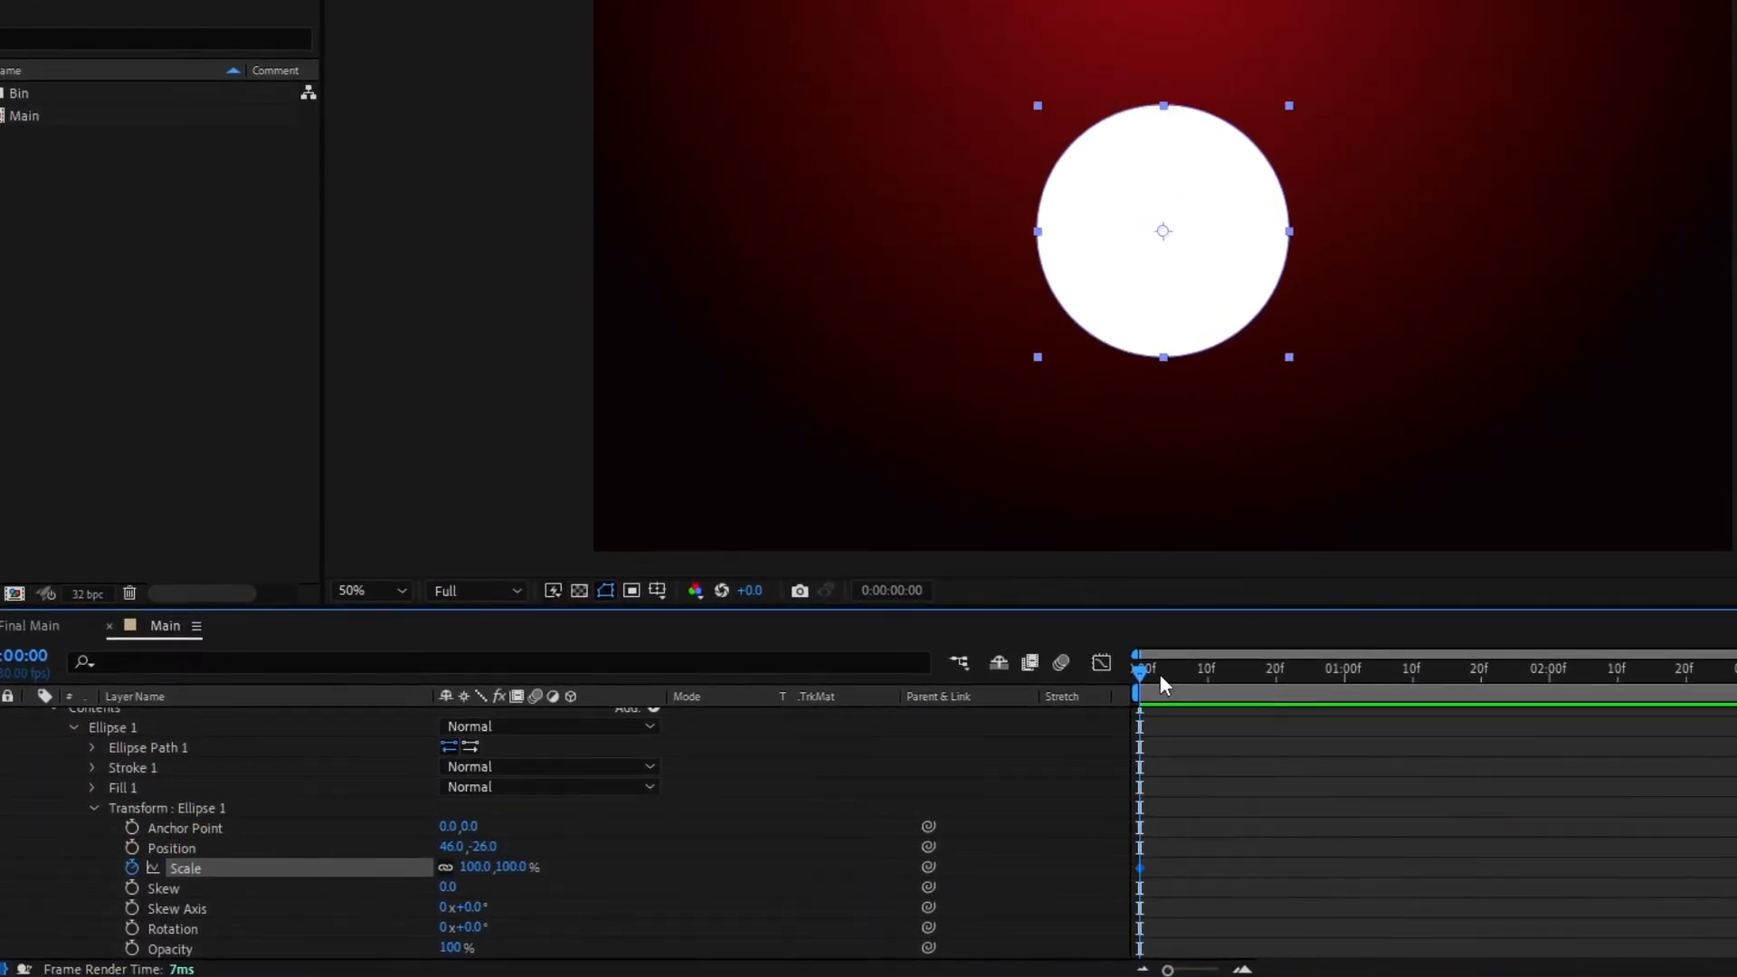
{"action": "left_click_drag", "start_coordinate": [1142, 871], "coordinate": [1288, 874]}
{"action": "left_click", "coordinate": [519, 867]}
{"action": "type", "text": "0"}
{"action": "key", "text": "Return"}
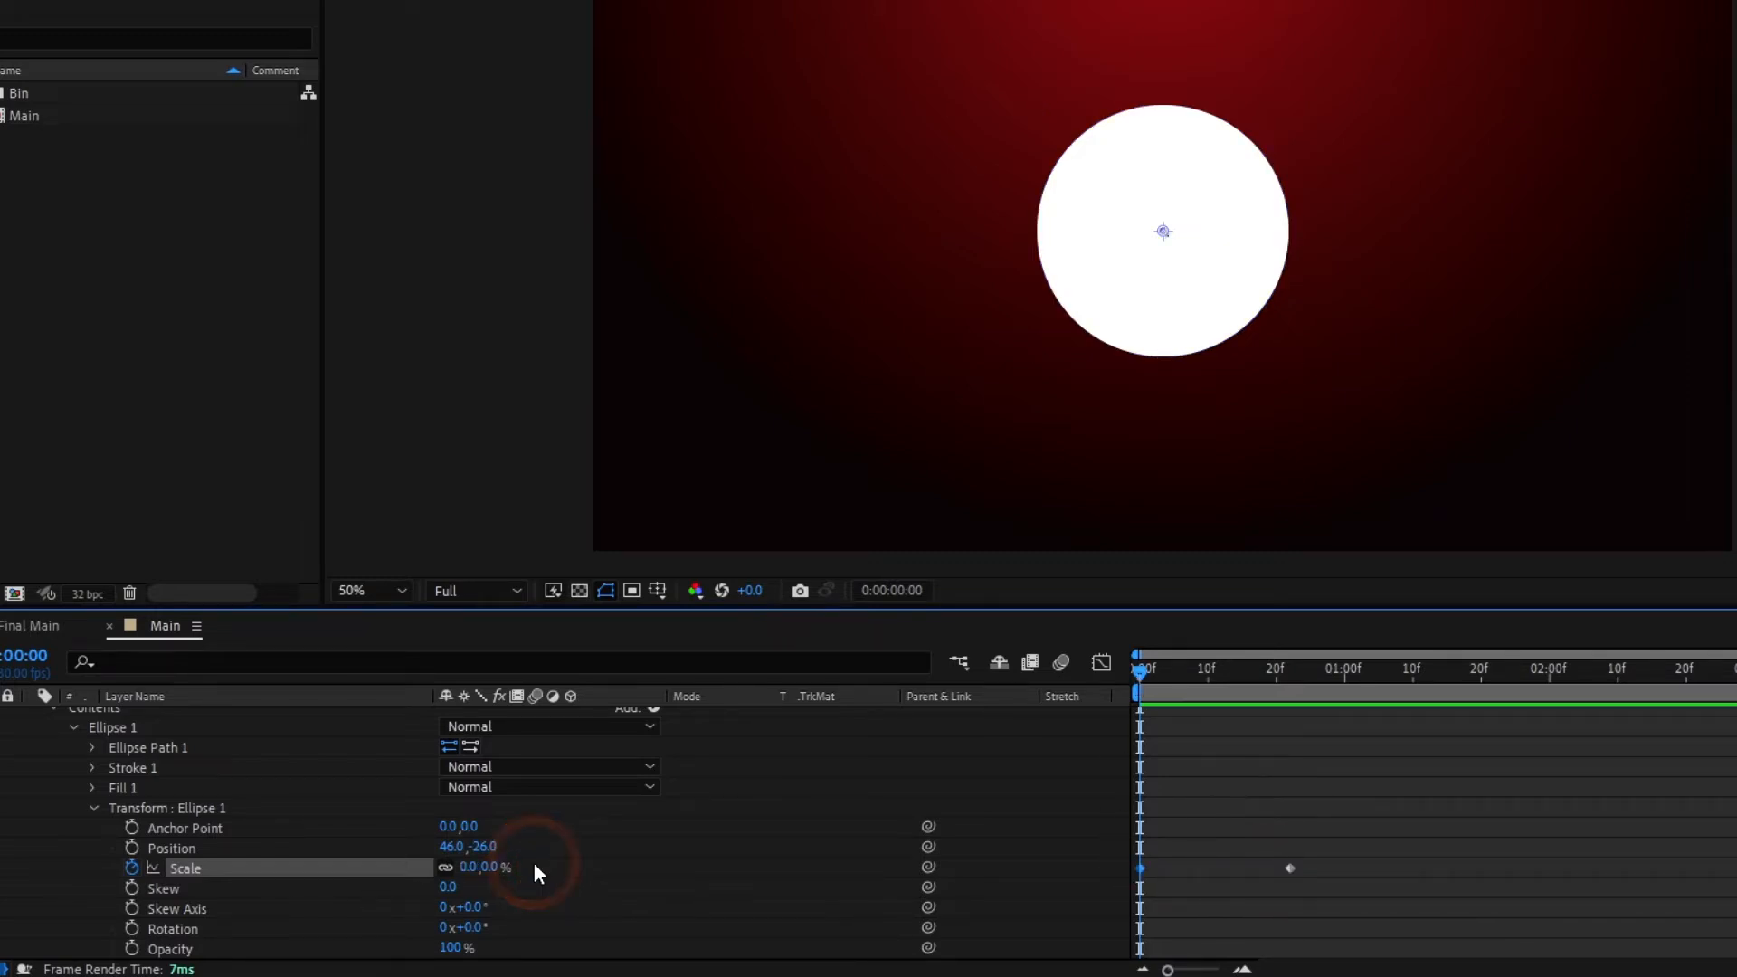
{"action": "key", "text": "space"}
{"action": "key", "text": "space"}
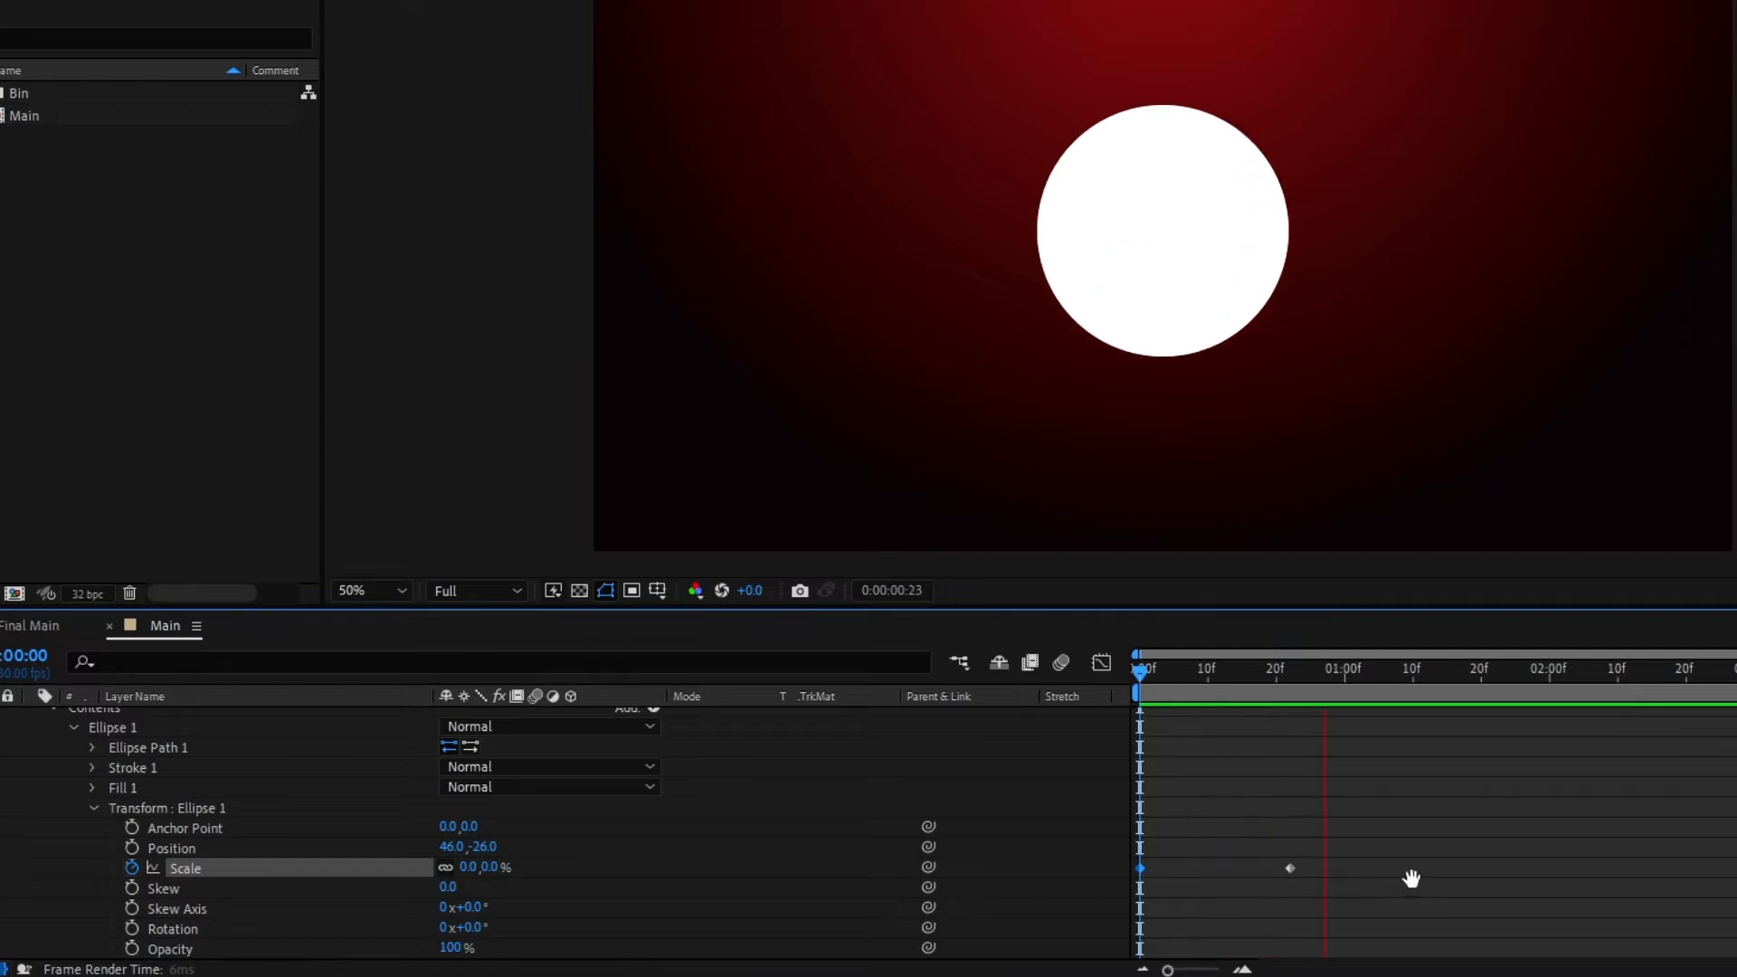
Step: Apply Easy Ease to both Scale keyframes, lengthen the last keyframe's incoming influence in the speed graph, and preview the motion
{"action": "left_click_drag", "start_coordinate": [1384, 838], "coordinate": [1130, 892]}
{"action": "key", "text": "F9"}
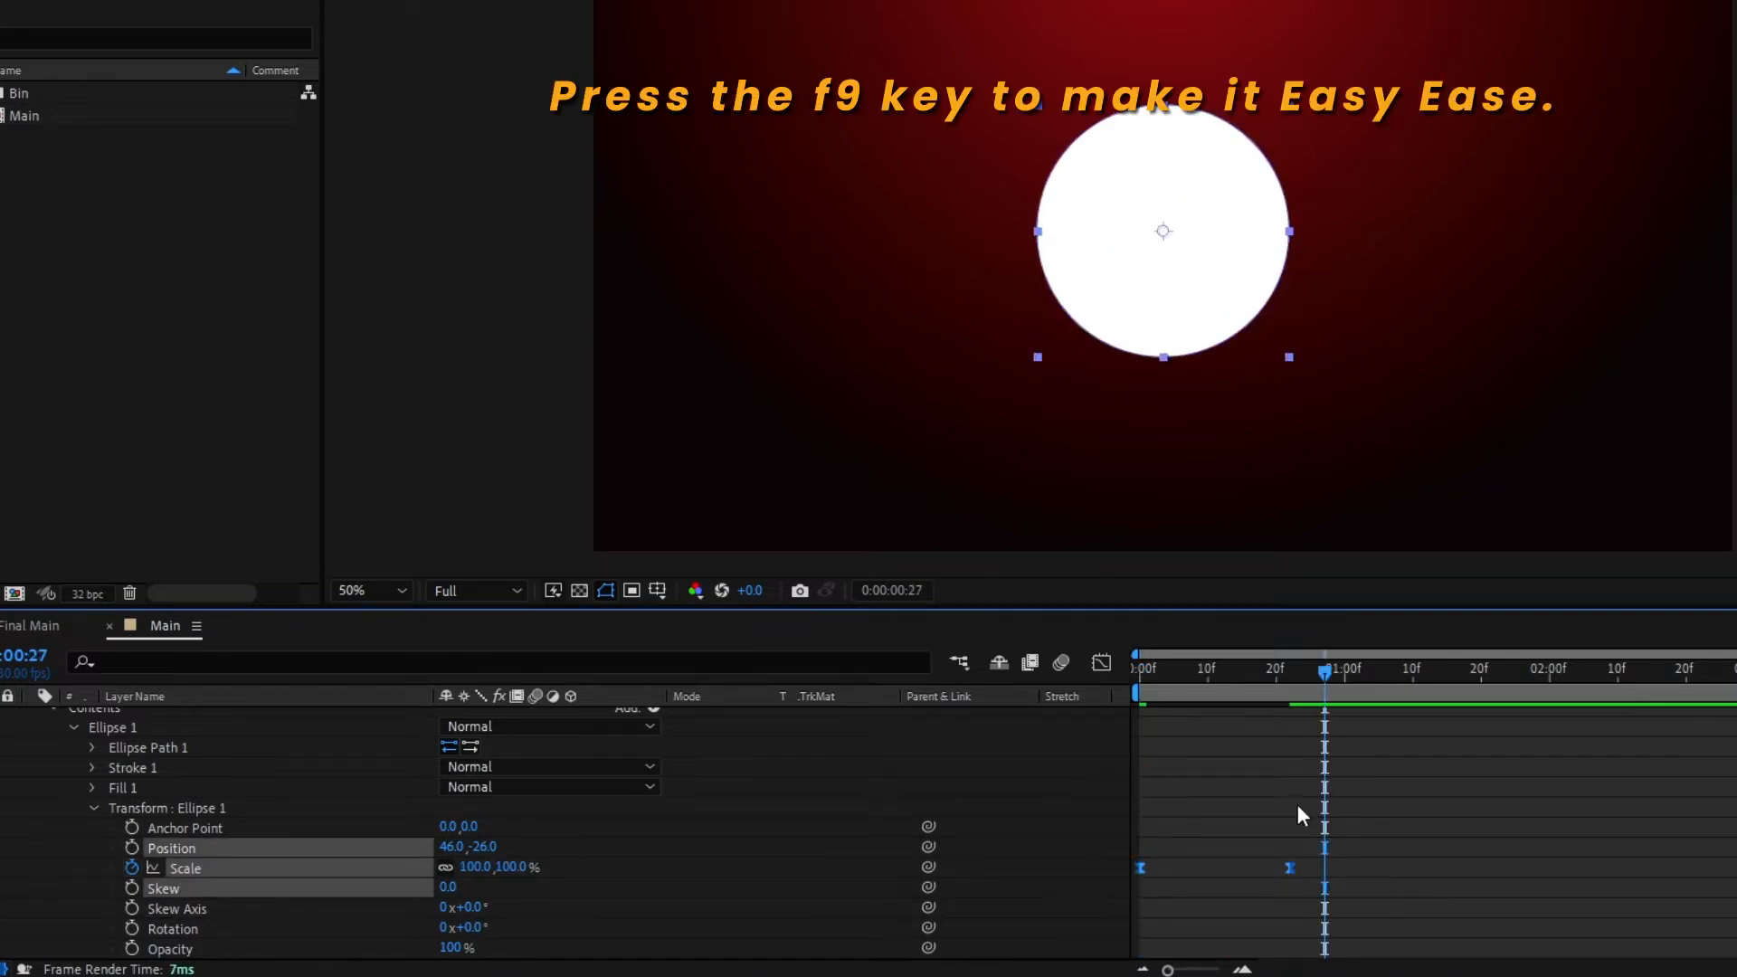
{"action": "left_click", "coordinate": [1100, 663]}
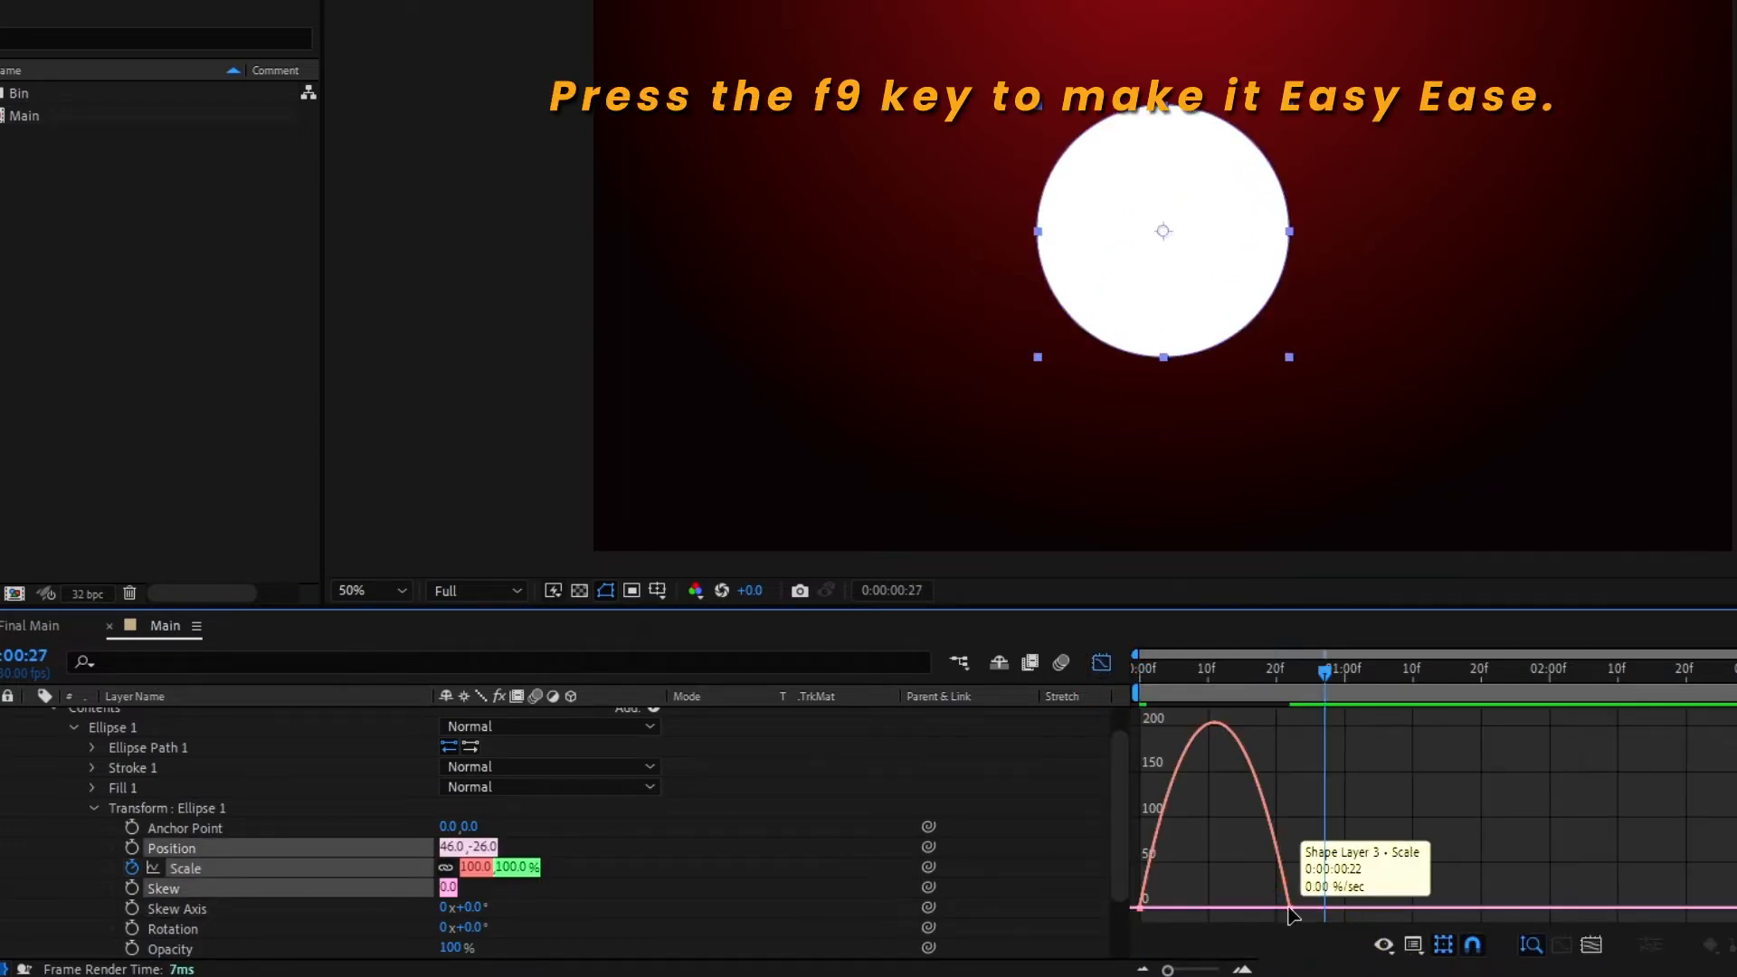
{"action": "left_click_drag", "start_coordinate": [1264, 909], "coordinate": [1173, 907]}
{"action": "left_click", "coordinate": [1100, 663]}
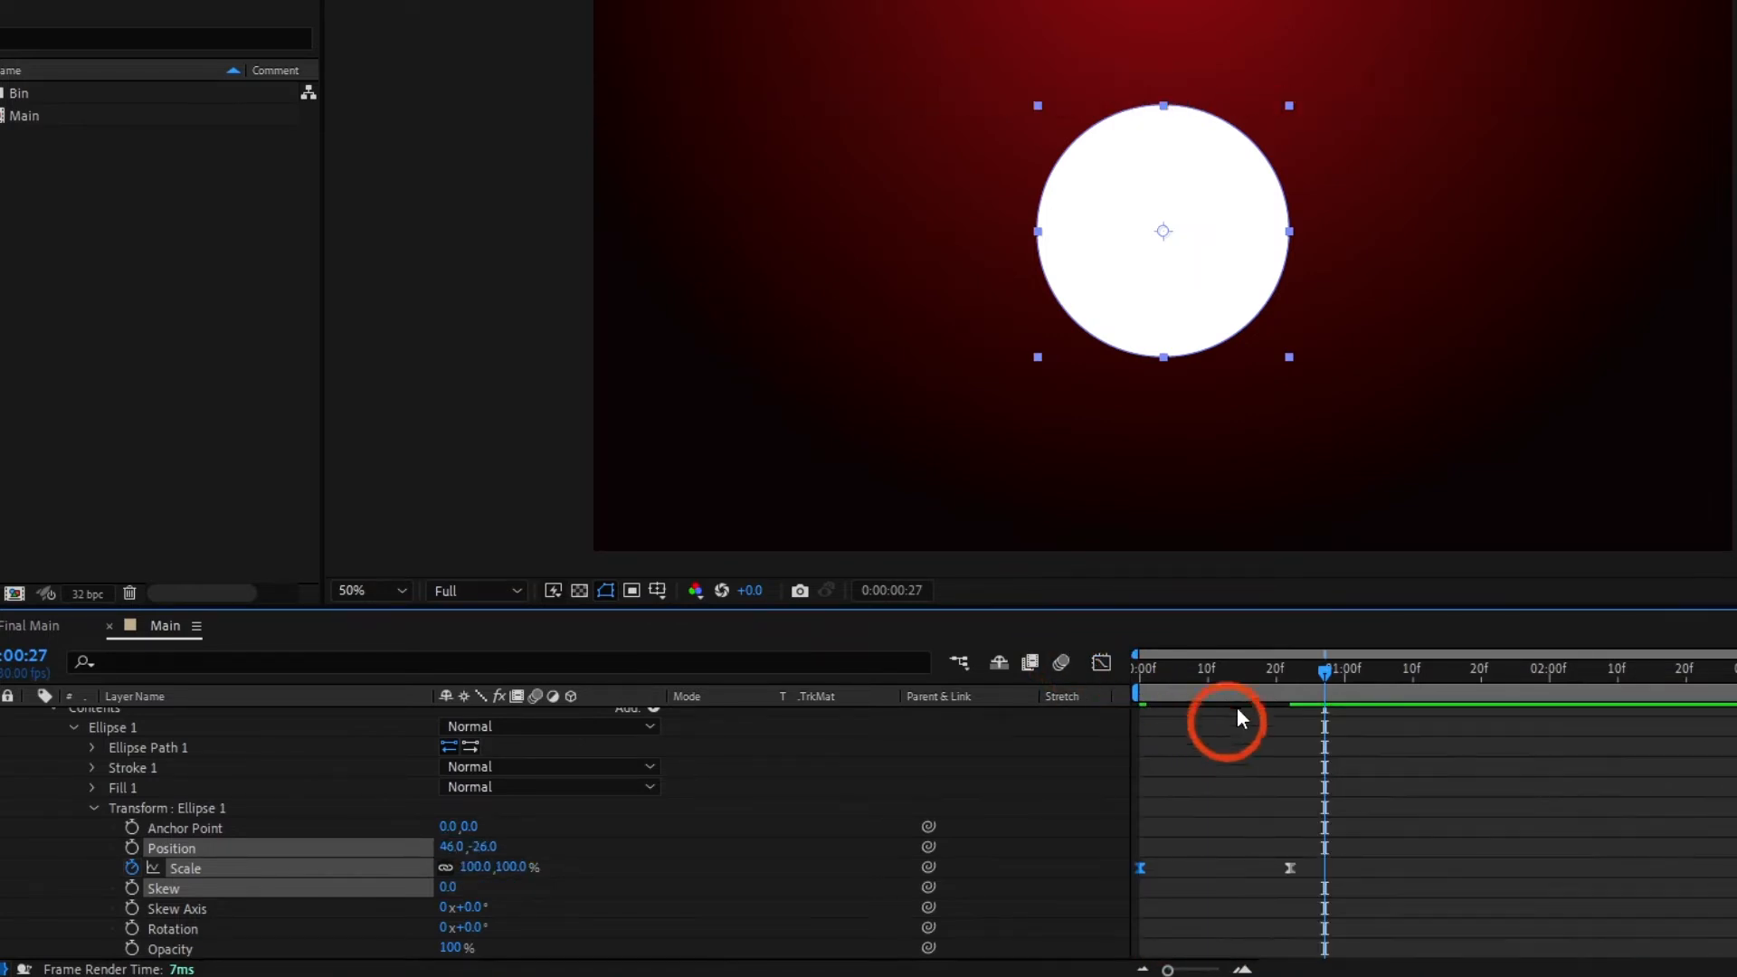
{"action": "left_click", "coordinate": [1215, 672]}
{"action": "left_click", "coordinate": [1319, 796]}
{"action": "key", "text": "space"}
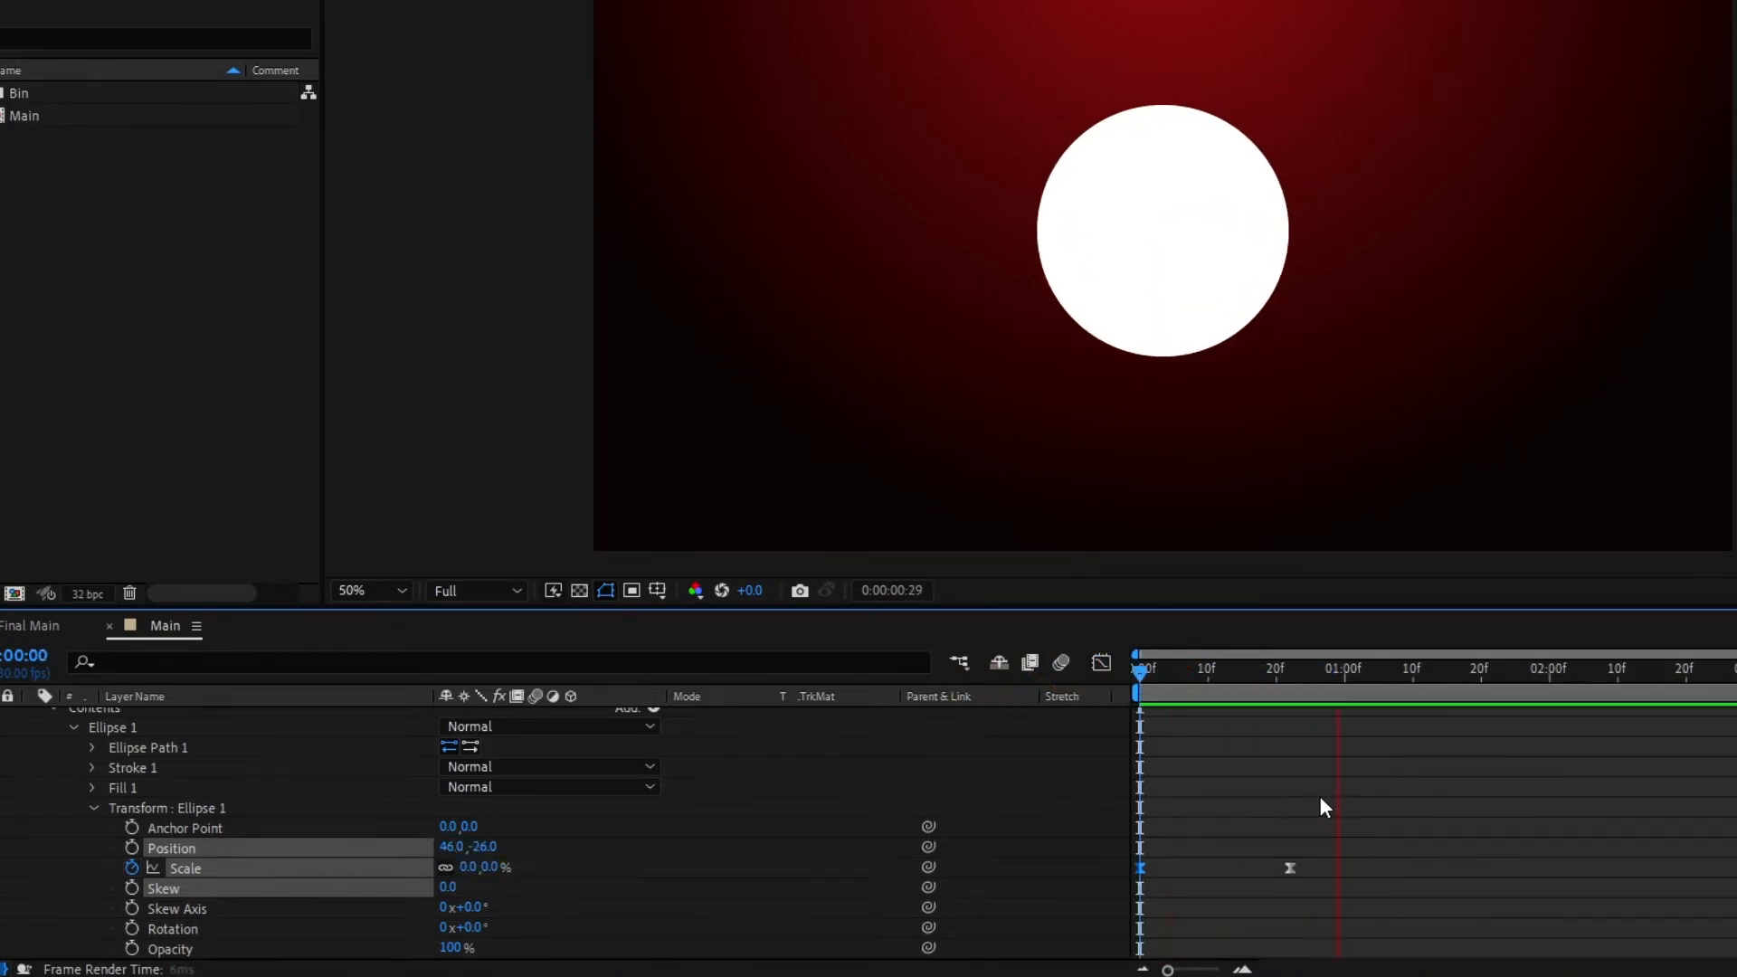
{"action": "key", "text": "space"}
Step: Duplicate the Ellipse 1 group inside Shape Layer 3
{"action": "left_click", "coordinate": [92, 809]}
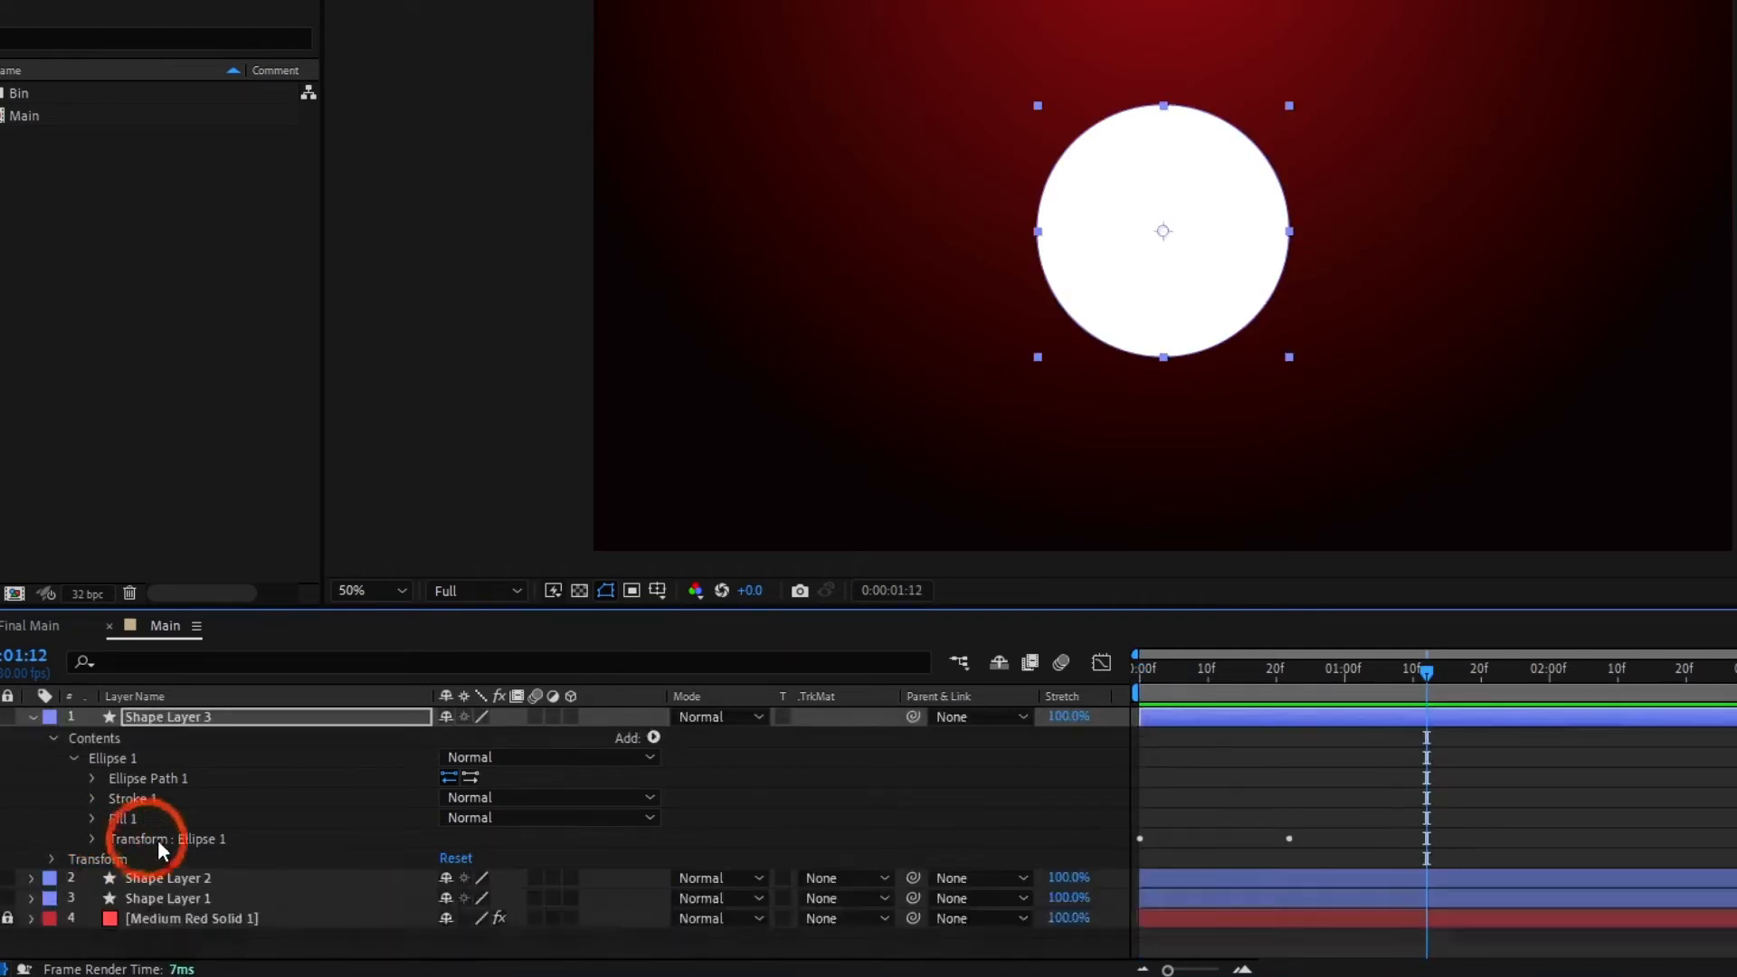
{"action": "left_click", "coordinate": [140, 784]}
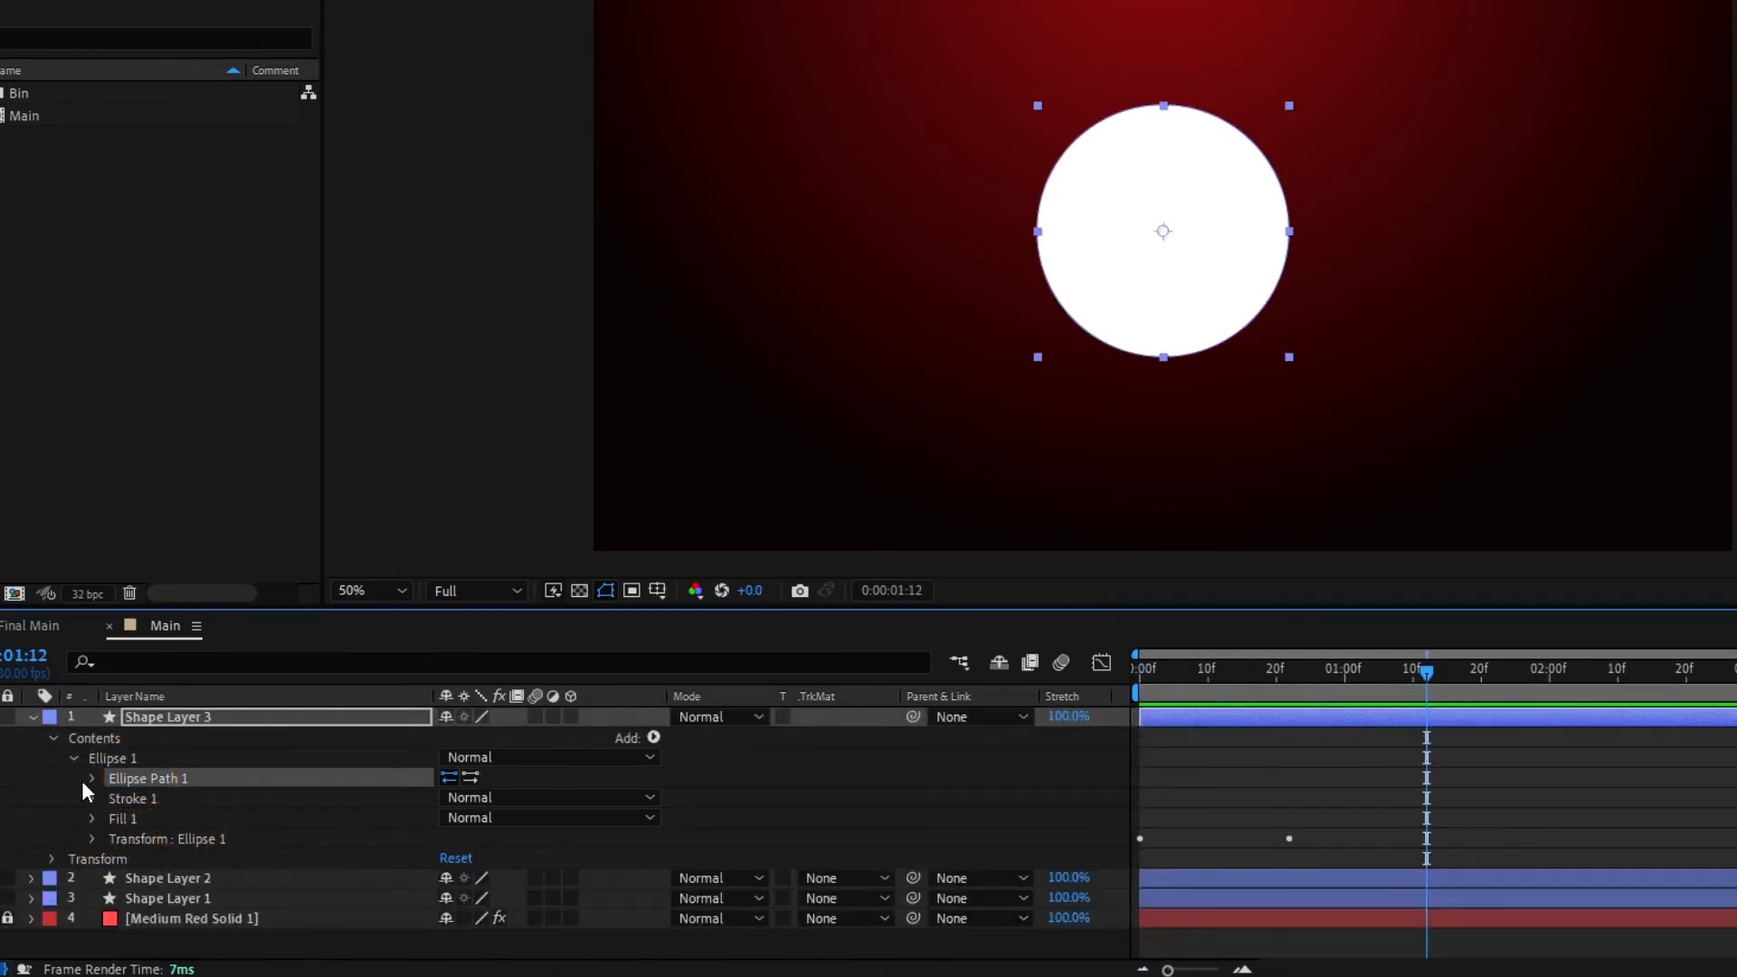
{"action": "left_click", "coordinate": [74, 759]}
{"action": "left_click", "coordinate": [97, 758]}
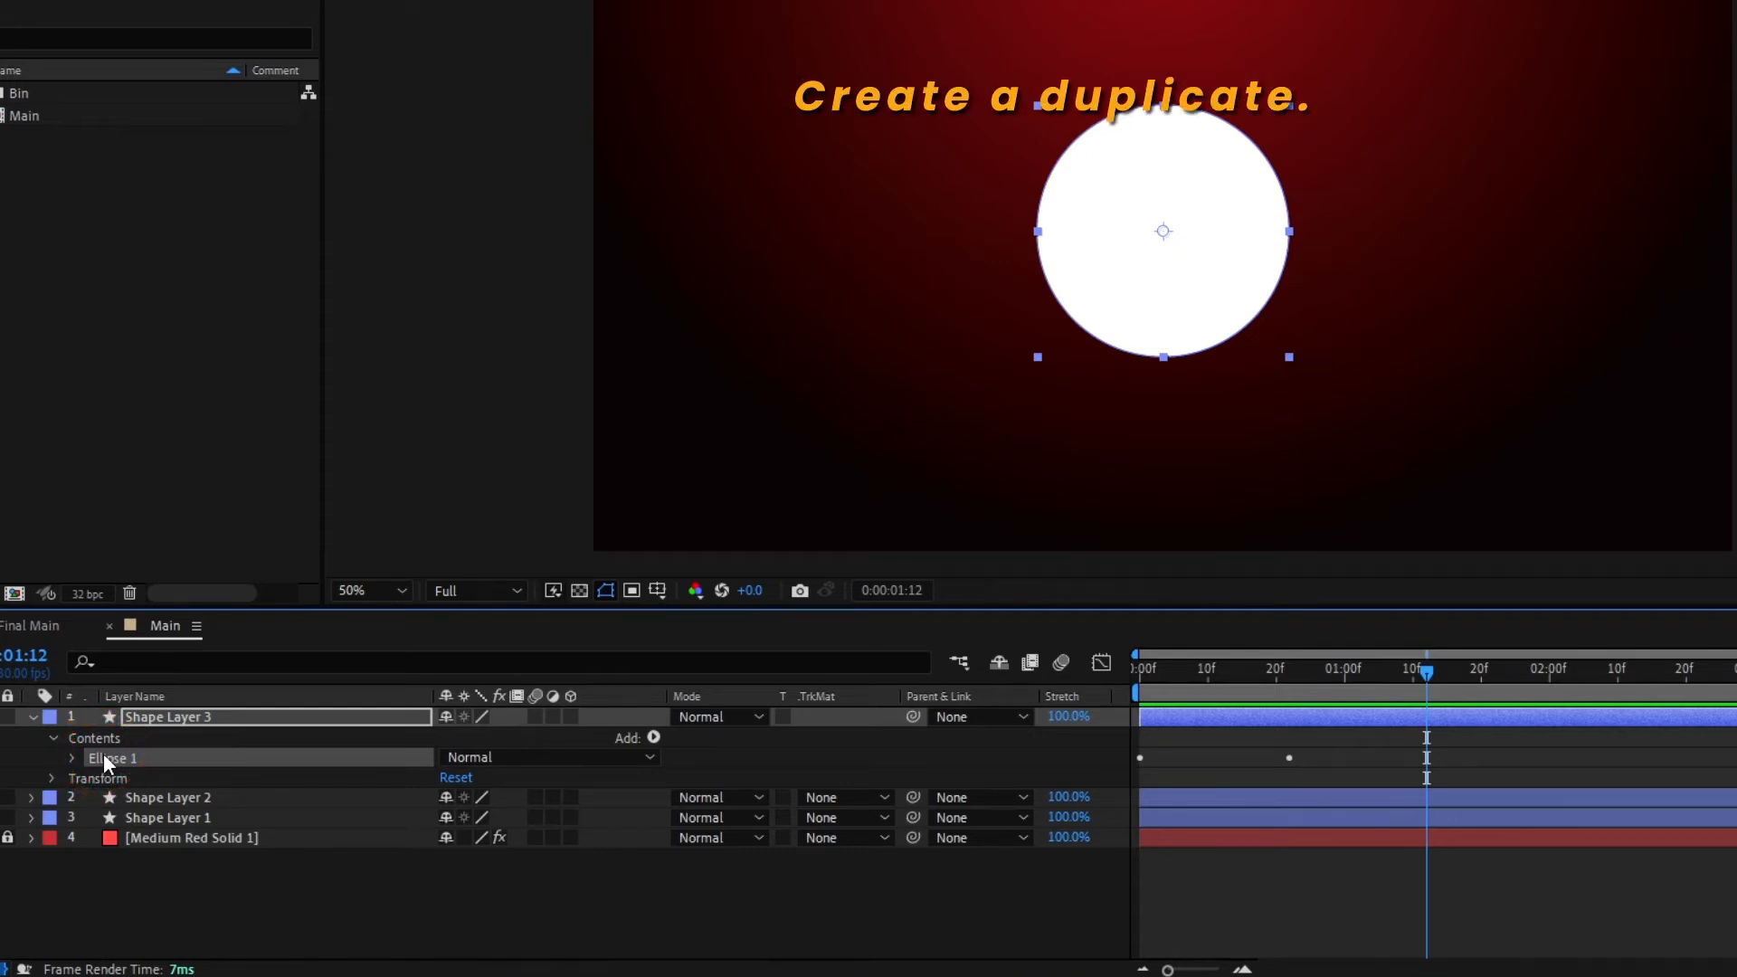
{"action": "key", "text": "ctrl+d"}
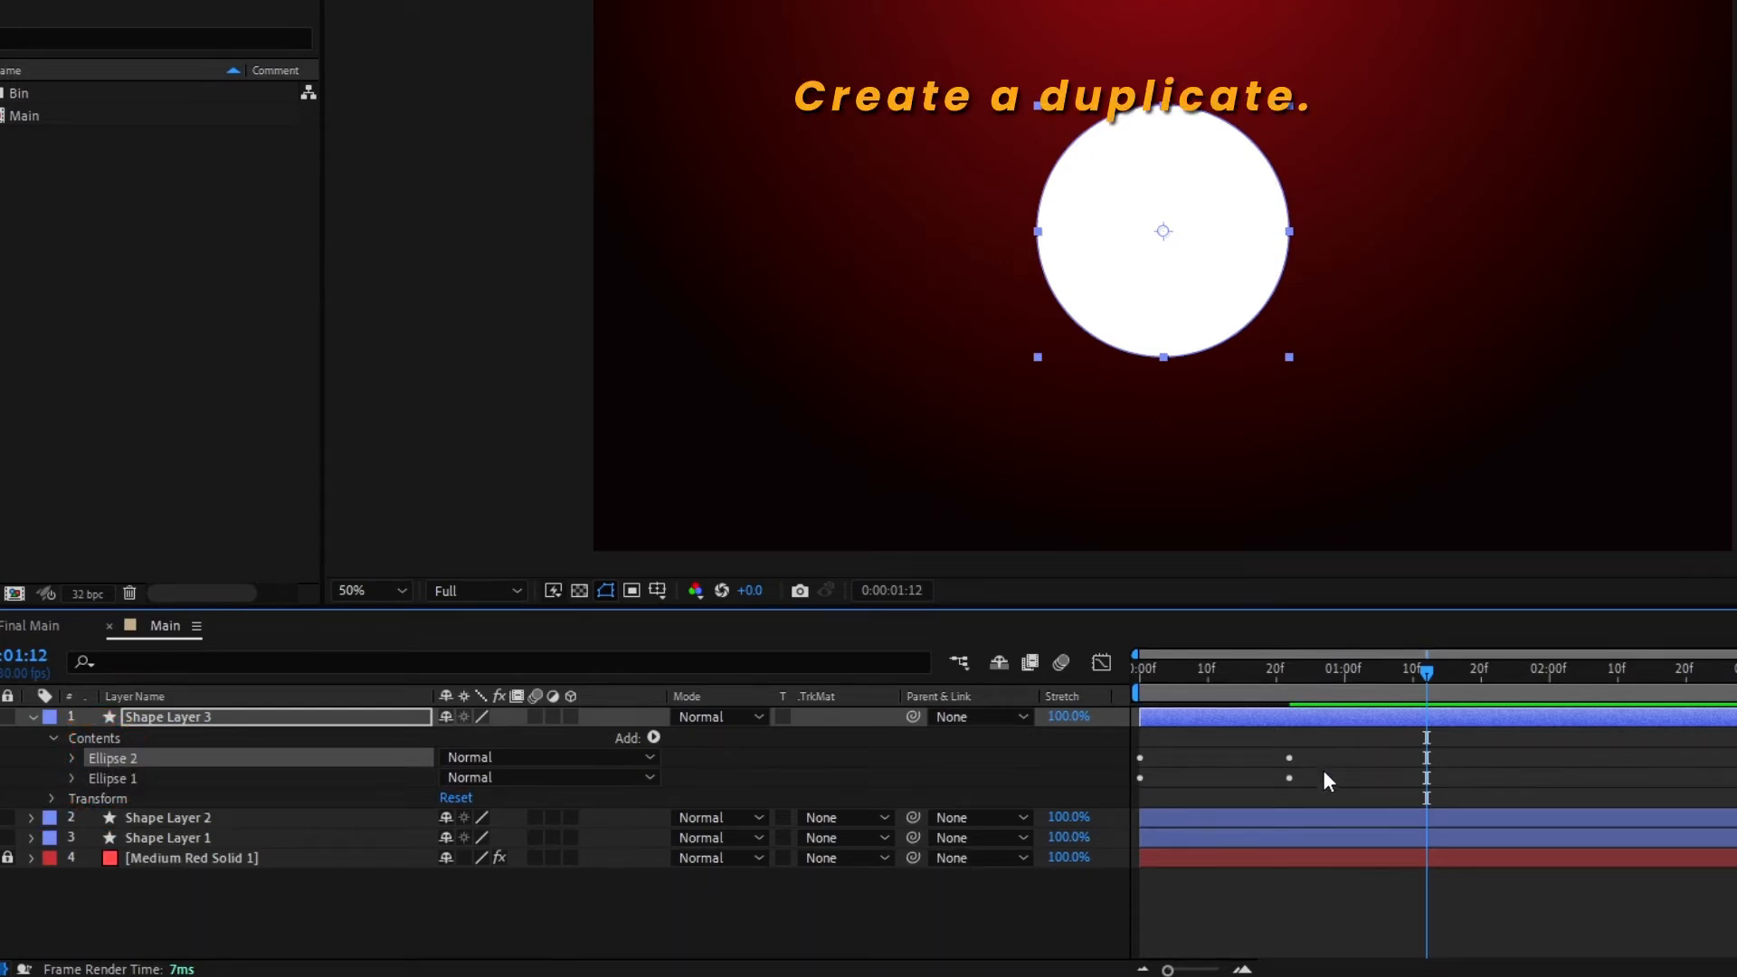
Step: Shift Ellipse 1's two Scale keyframes in Shape Layer 3 about 6 frames later
{"action": "left_click_drag", "start_coordinate": [1319, 776], "coordinate": [1095, 796]}
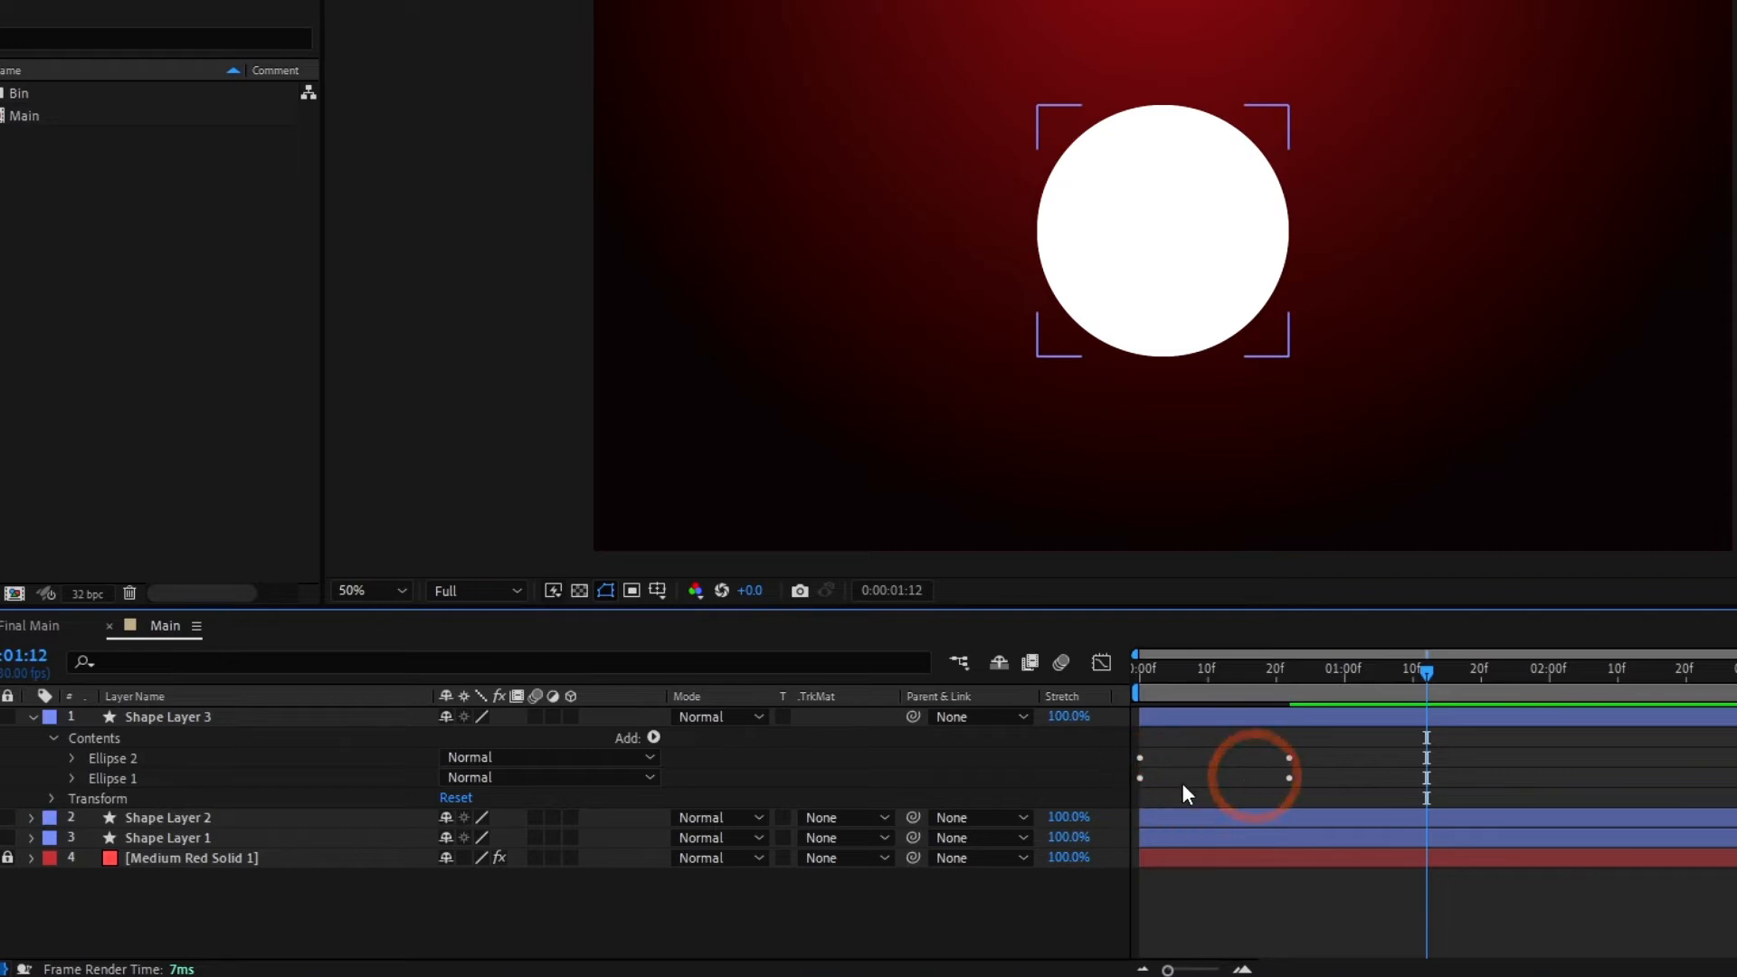
{"action": "left_click", "coordinate": [147, 718]}
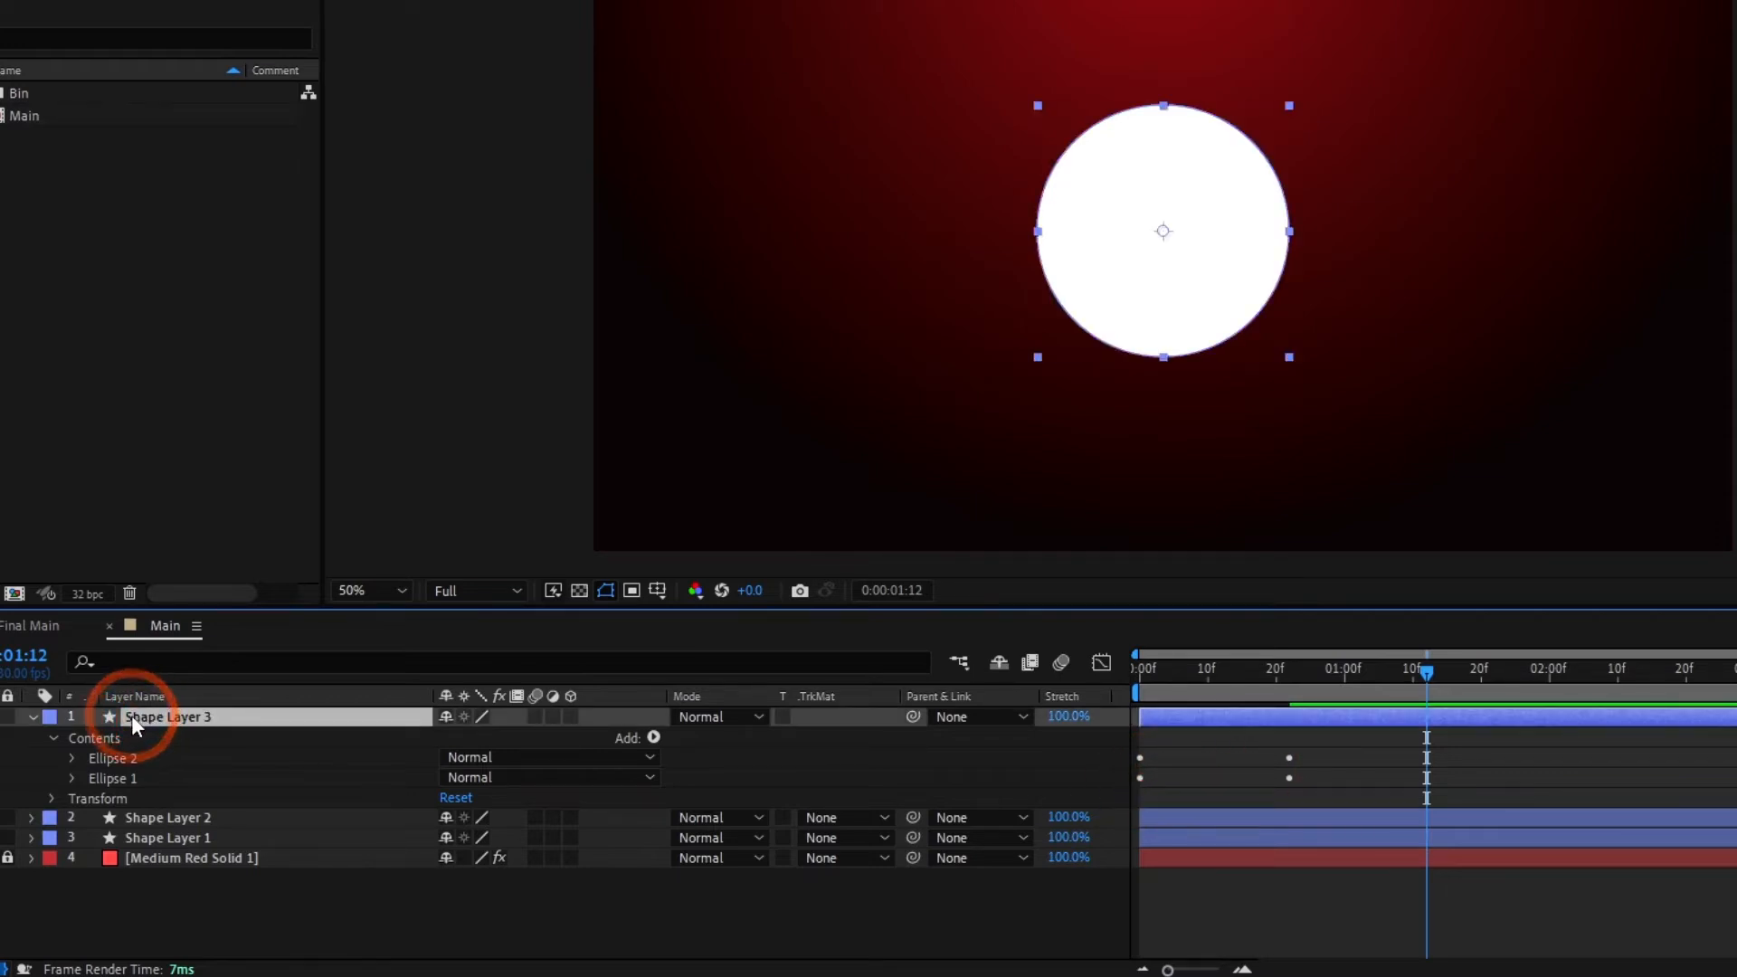
{"action": "key", "text": "u"}
{"action": "left_click_drag", "start_coordinate": [1338, 791], "coordinate": [1180, 794]}
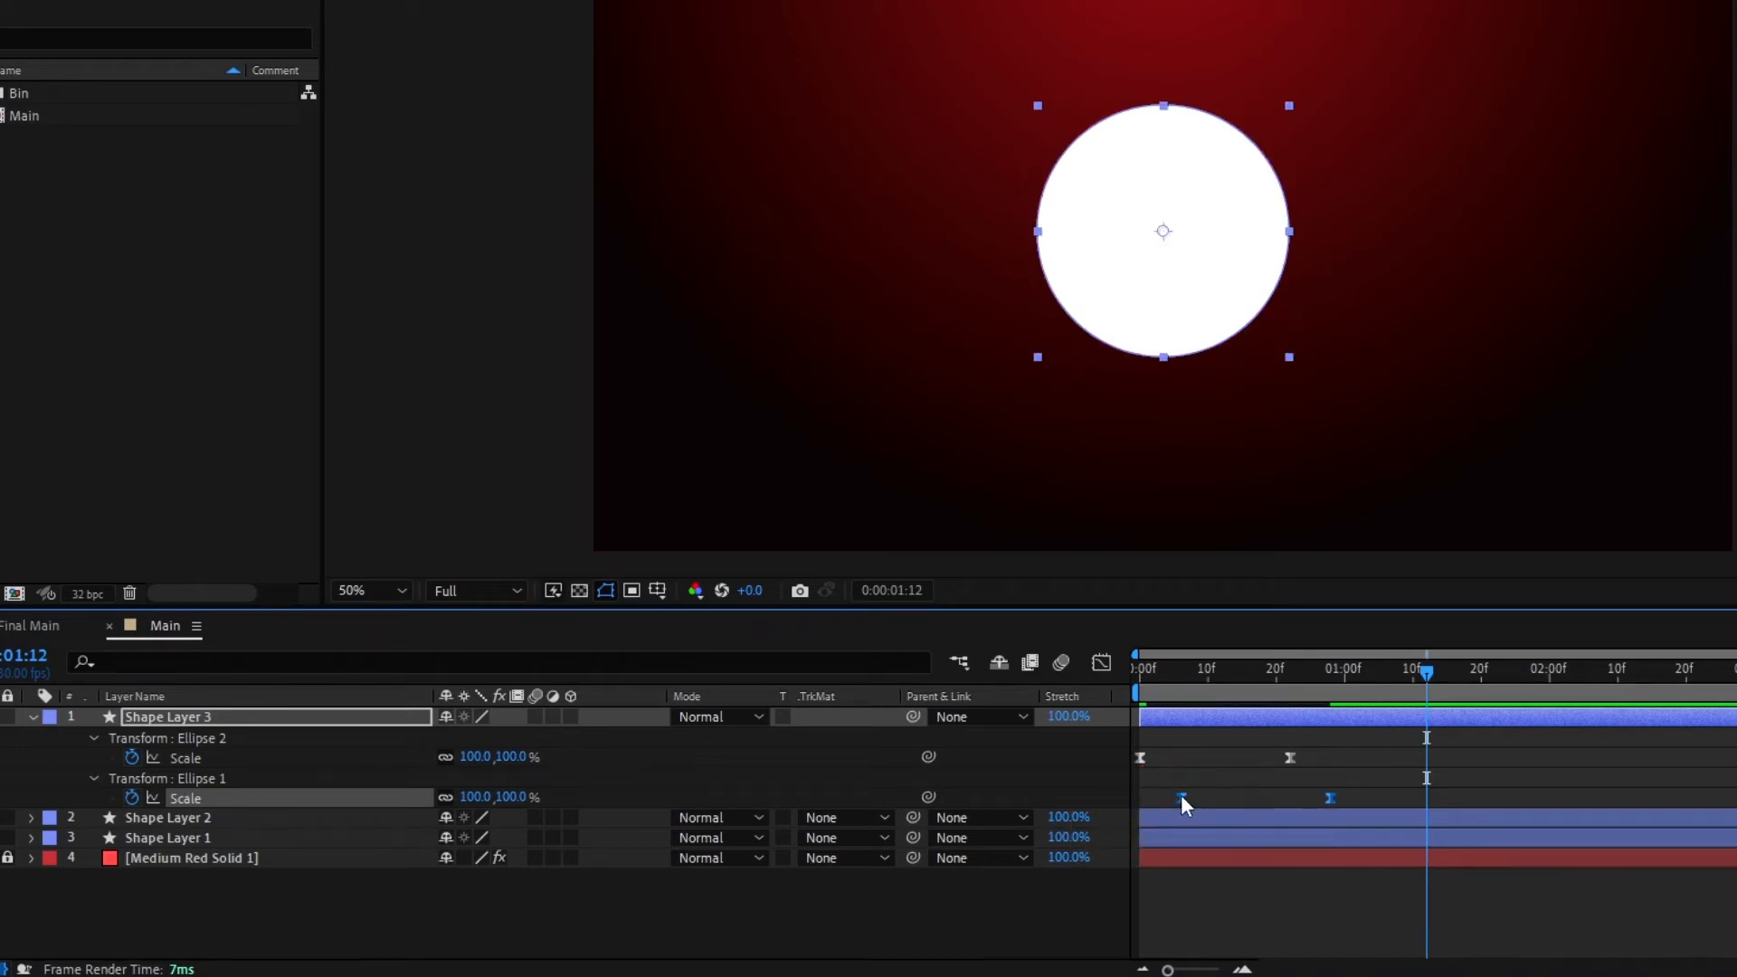
Step: Add Merge Paths to Shape Layer 3, set its mode to Subtract, and preview the animation from the first frame
{"action": "left_click", "coordinate": [205, 757]}
{"action": "left_click", "coordinate": [662, 751]}
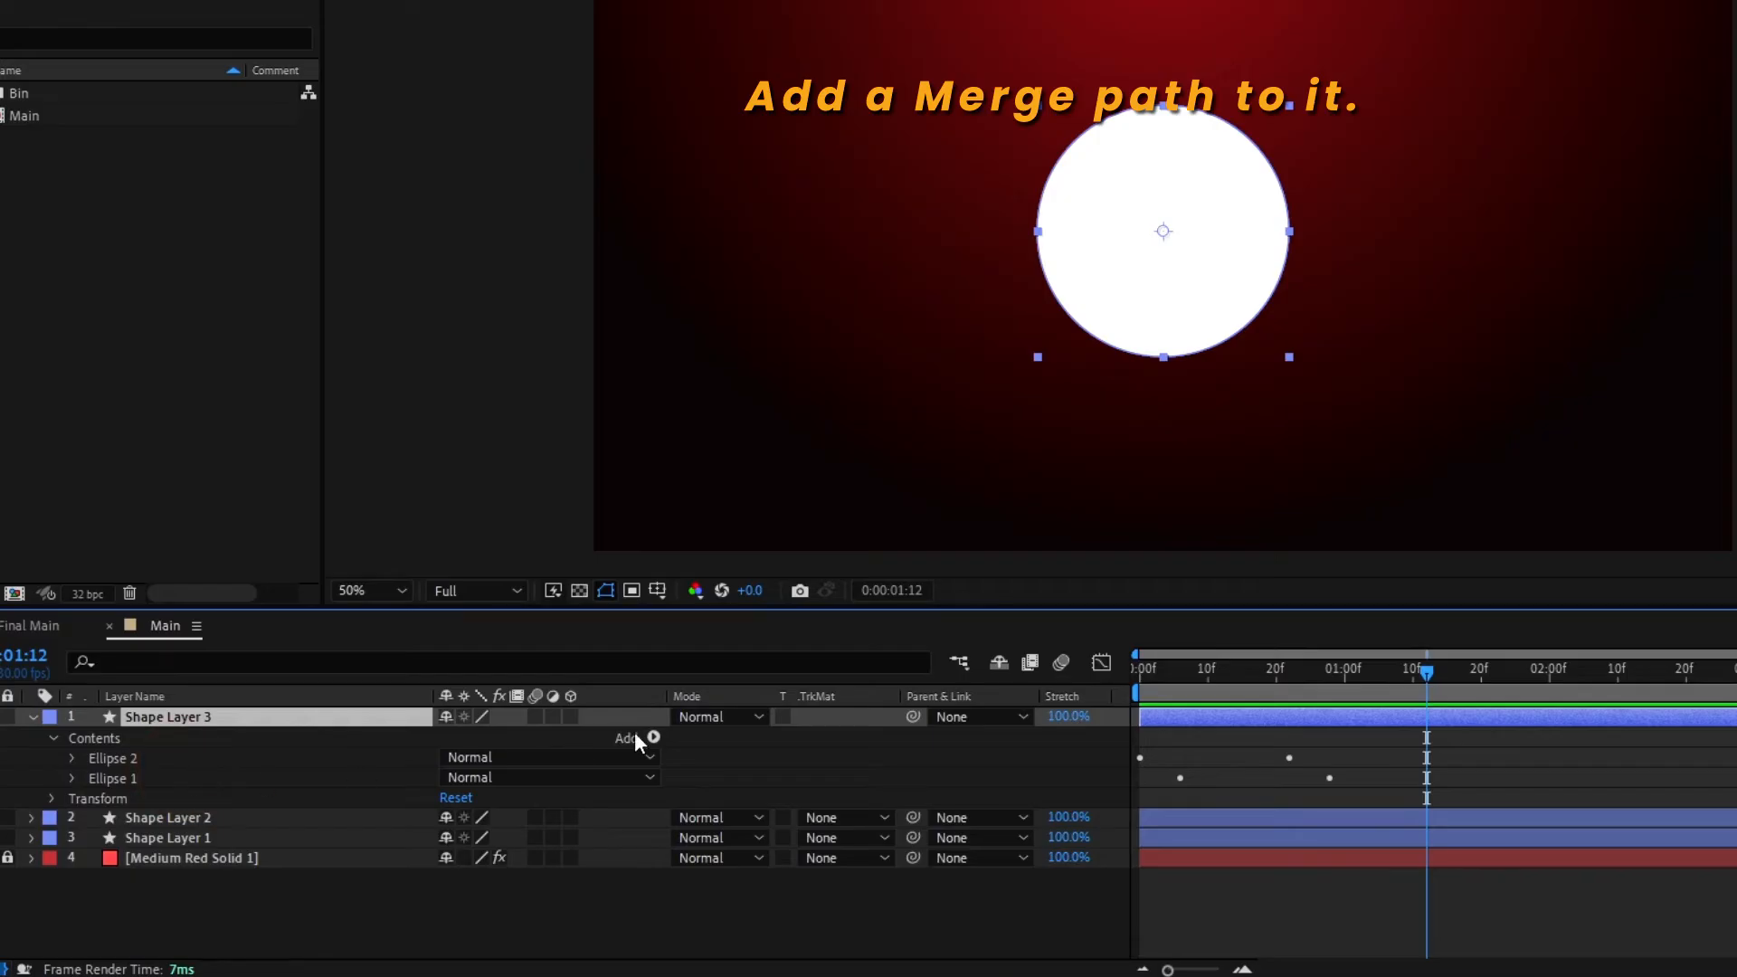
{"action": "left_click", "coordinate": [654, 738]}
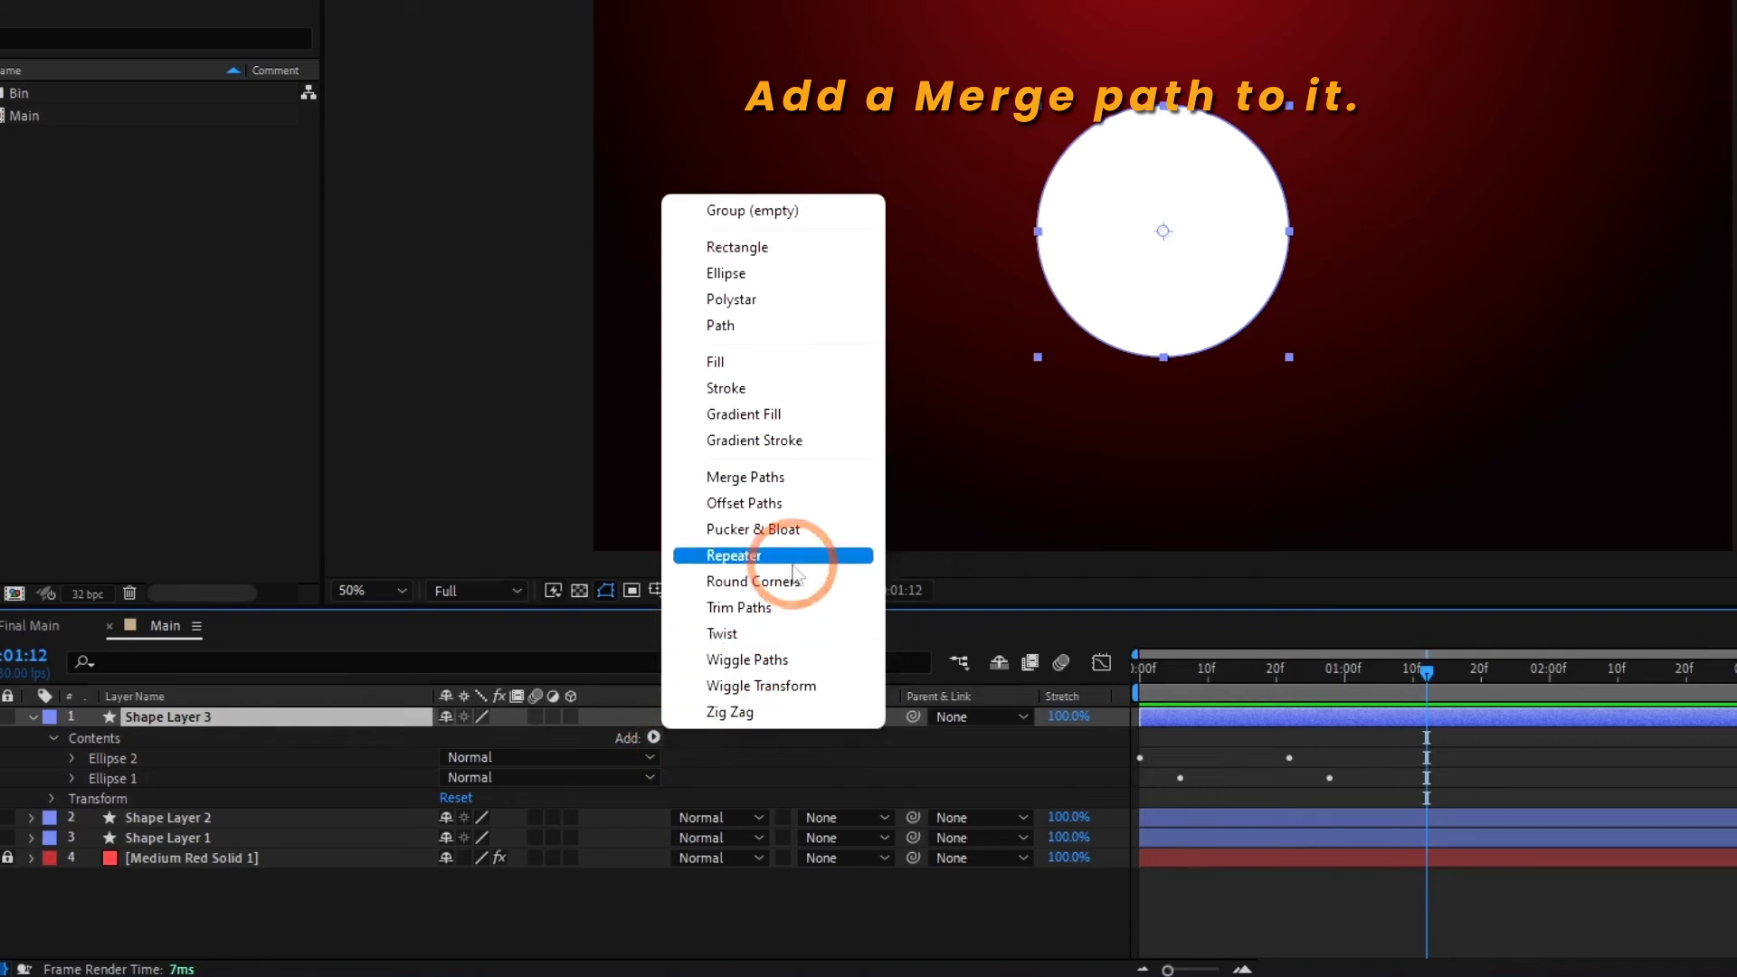
{"action": "left_click", "coordinate": [776, 480]}
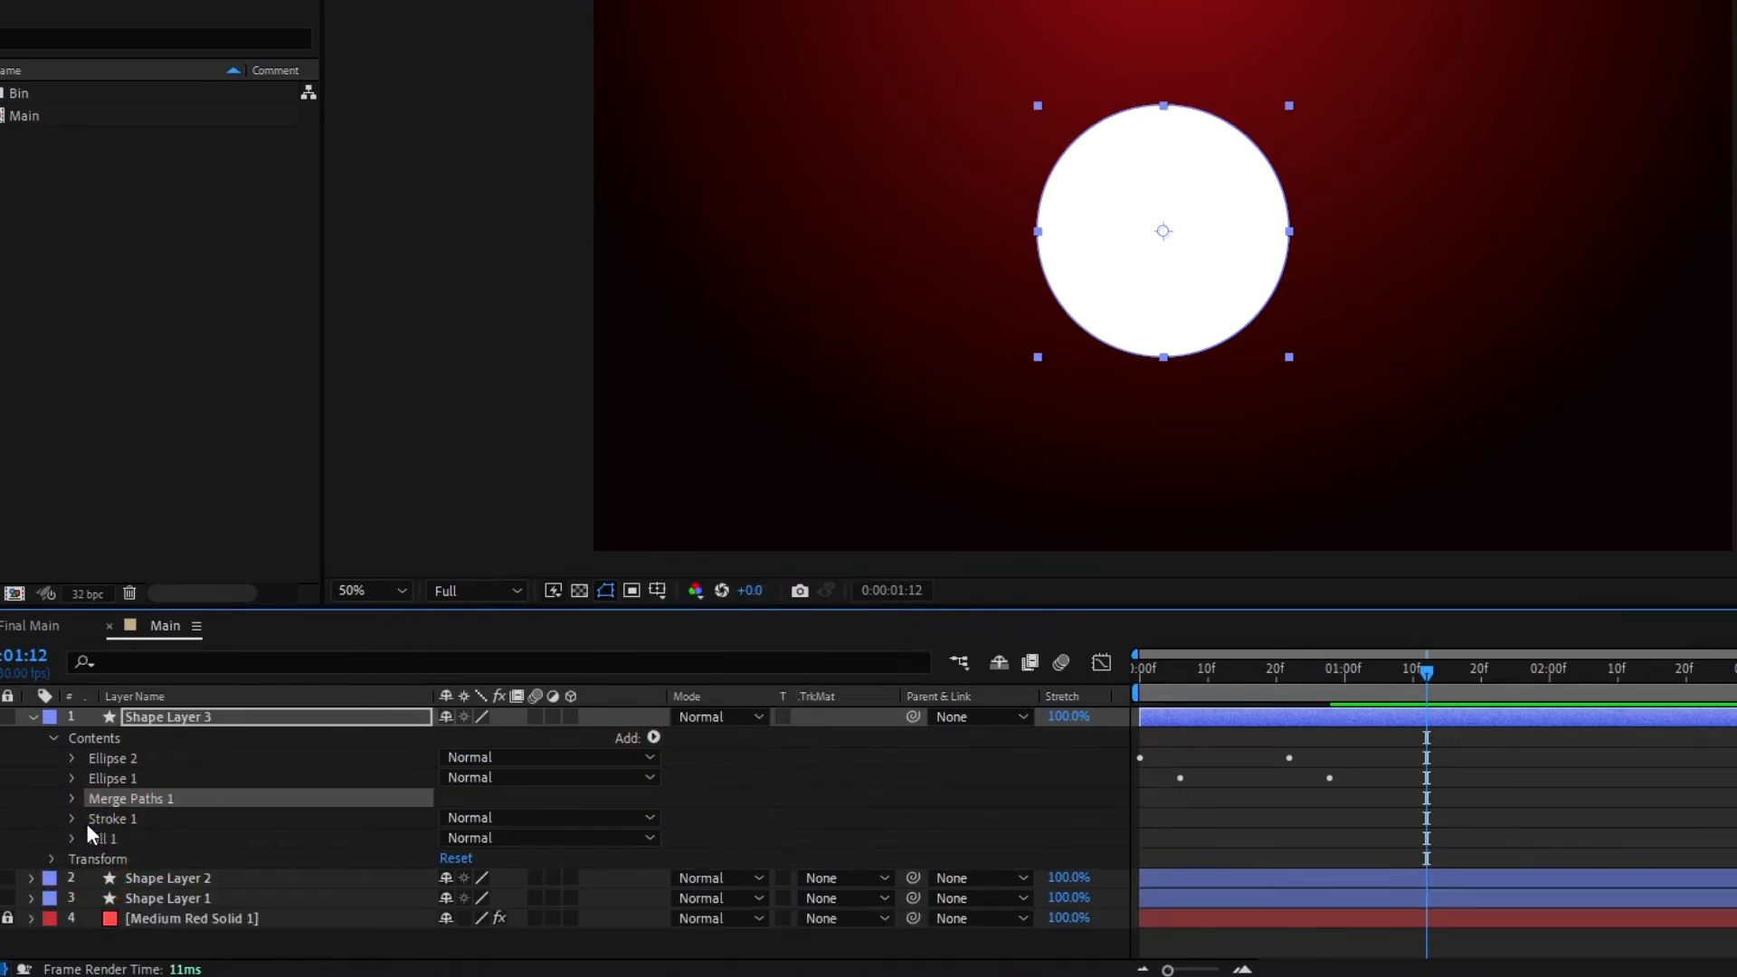
{"action": "left_click", "coordinate": [70, 798]}
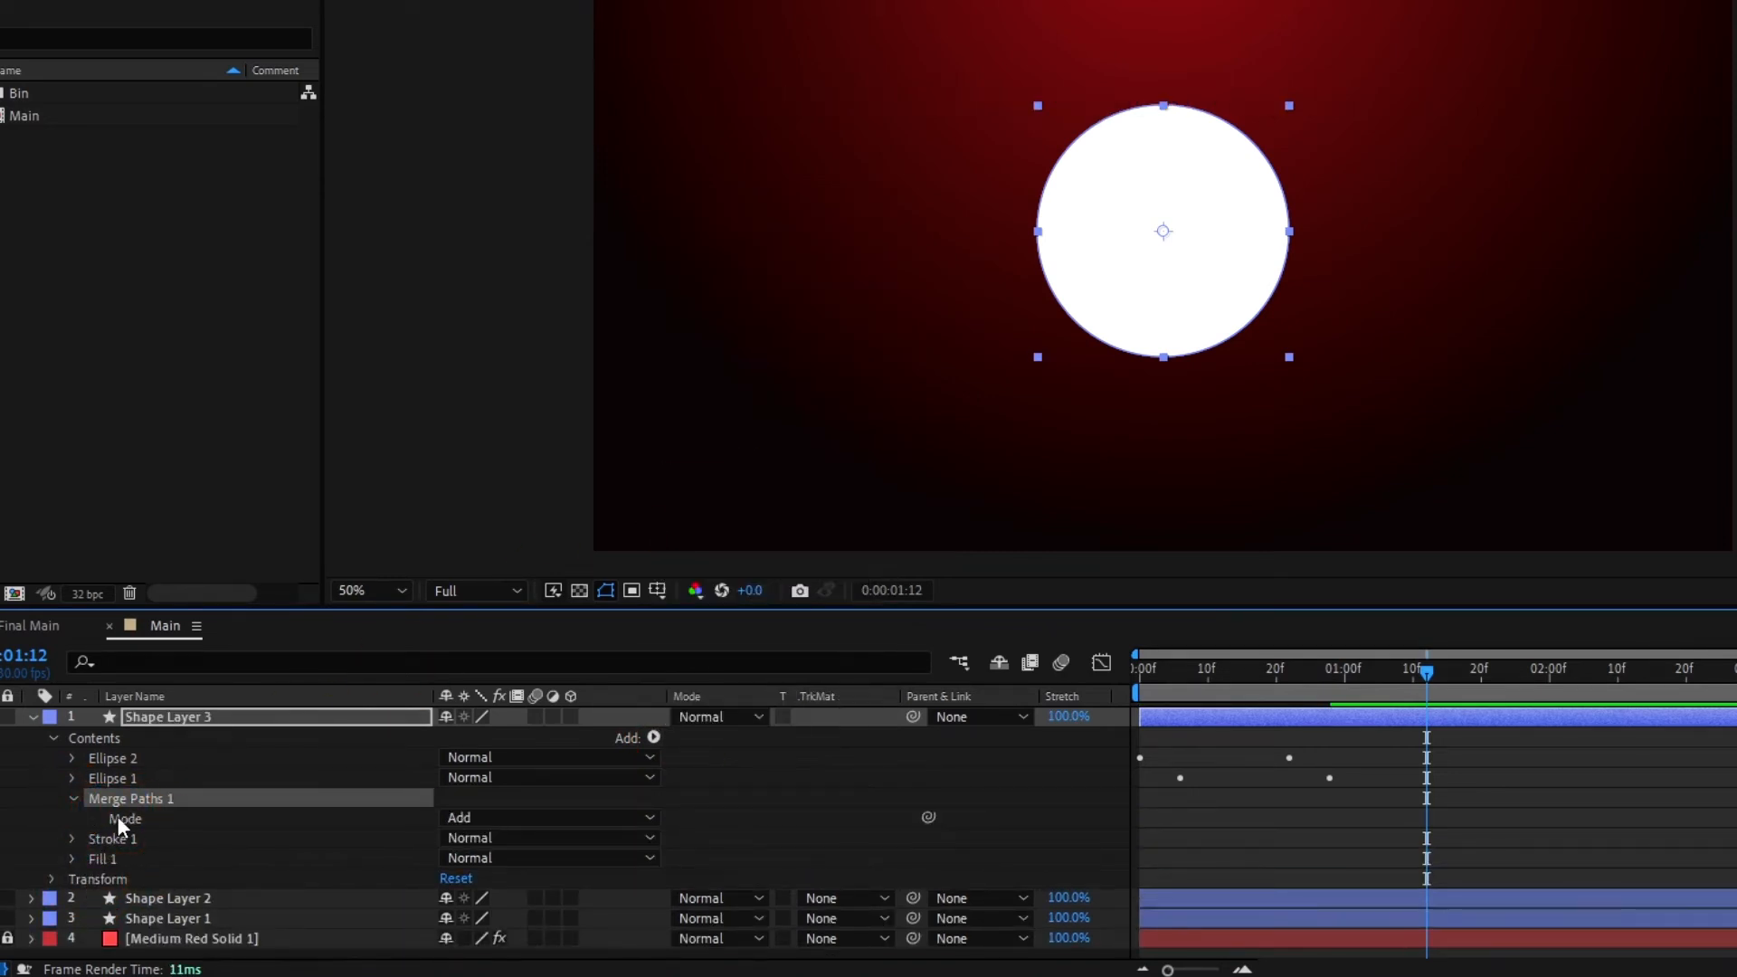
{"action": "left_click", "coordinate": [480, 819]}
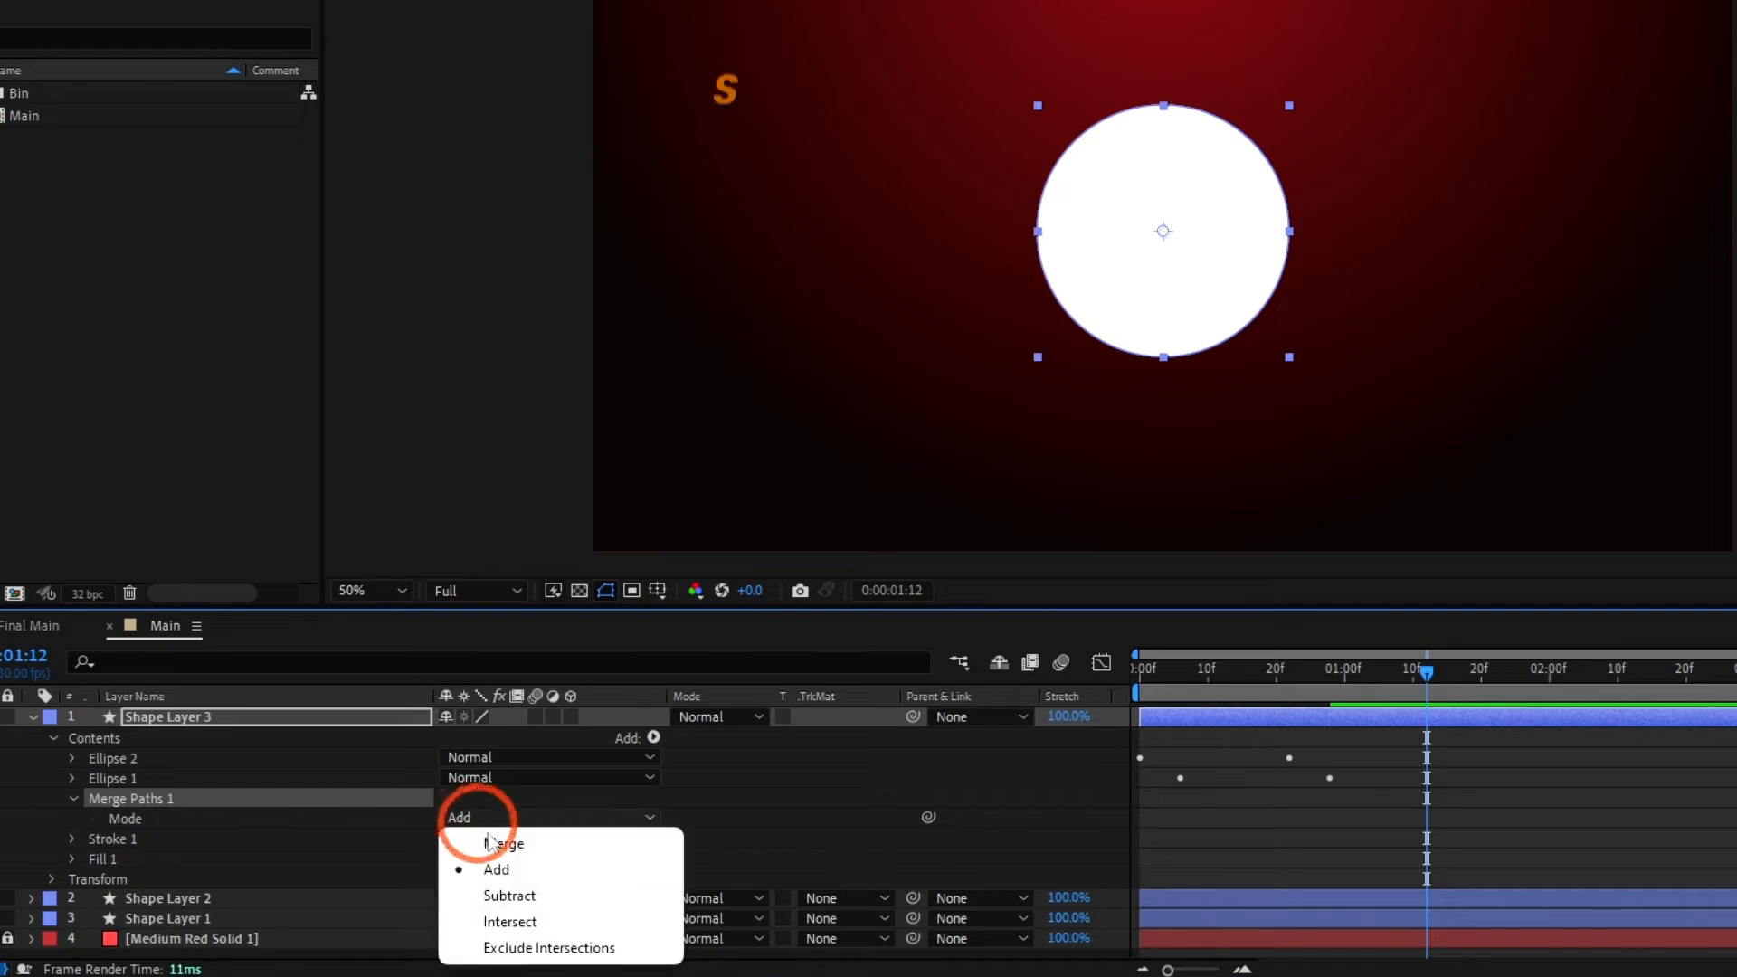
{"action": "left_click", "coordinate": [537, 896]}
{"action": "left_click_drag", "start_coordinate": [1280, 671], "coordinate": [1128, 671]}
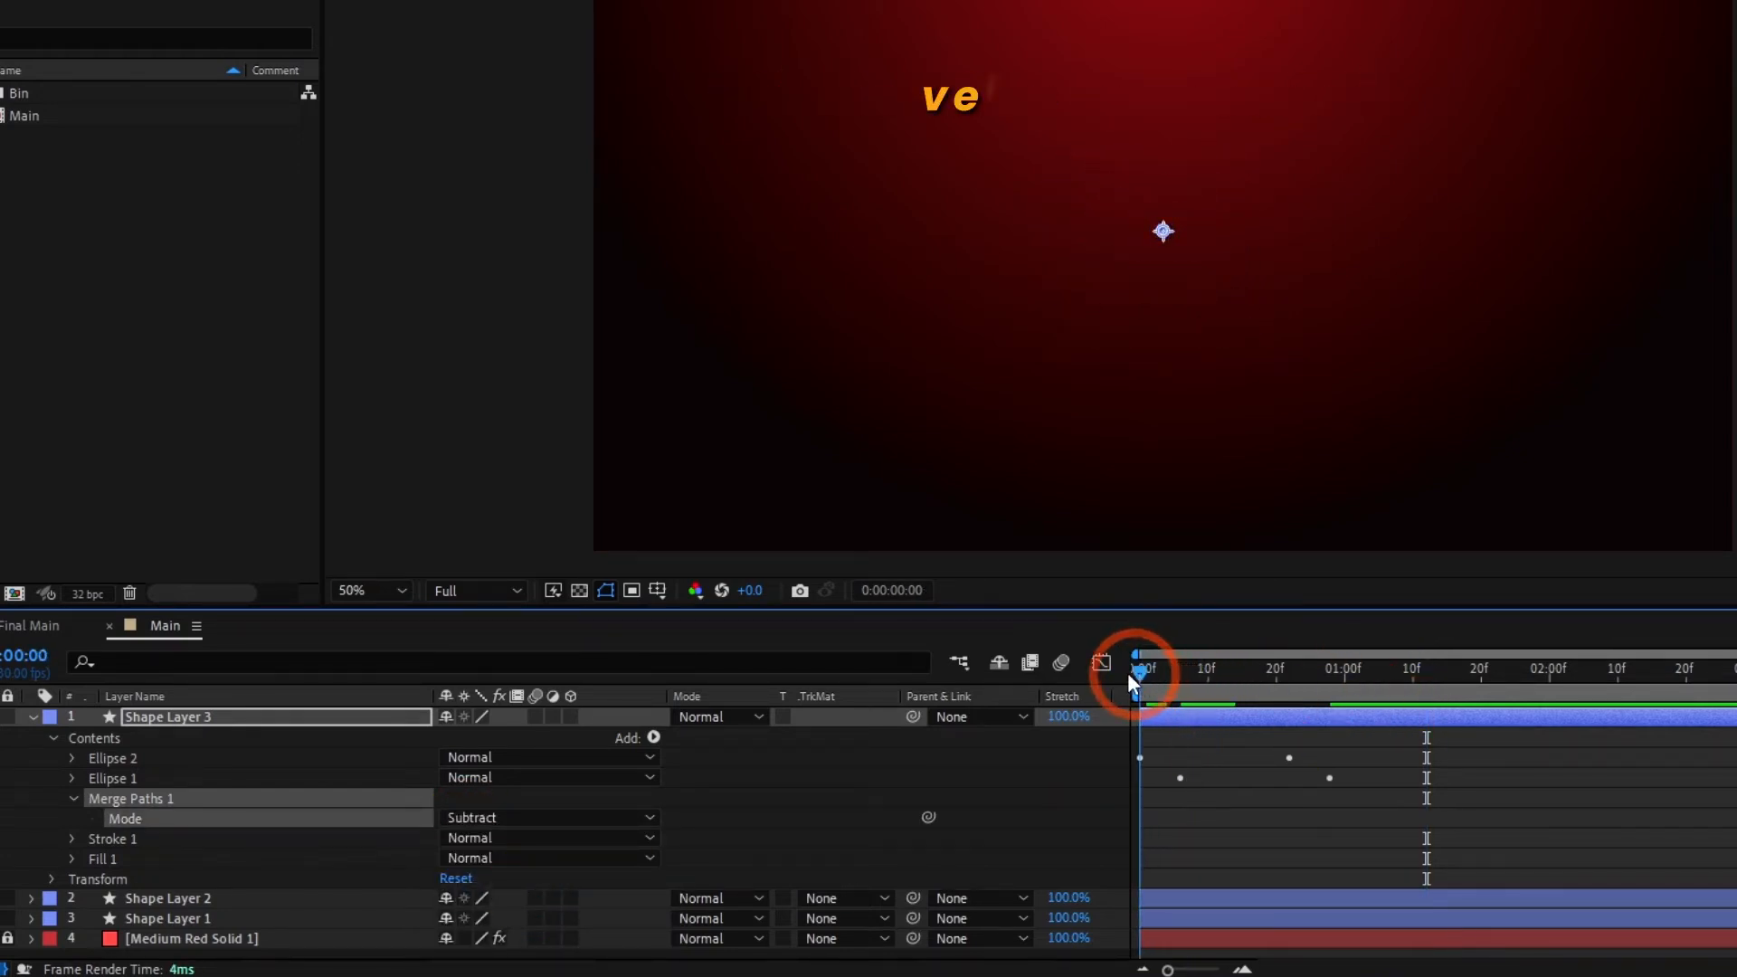
{"action": "key", "text": "space"}
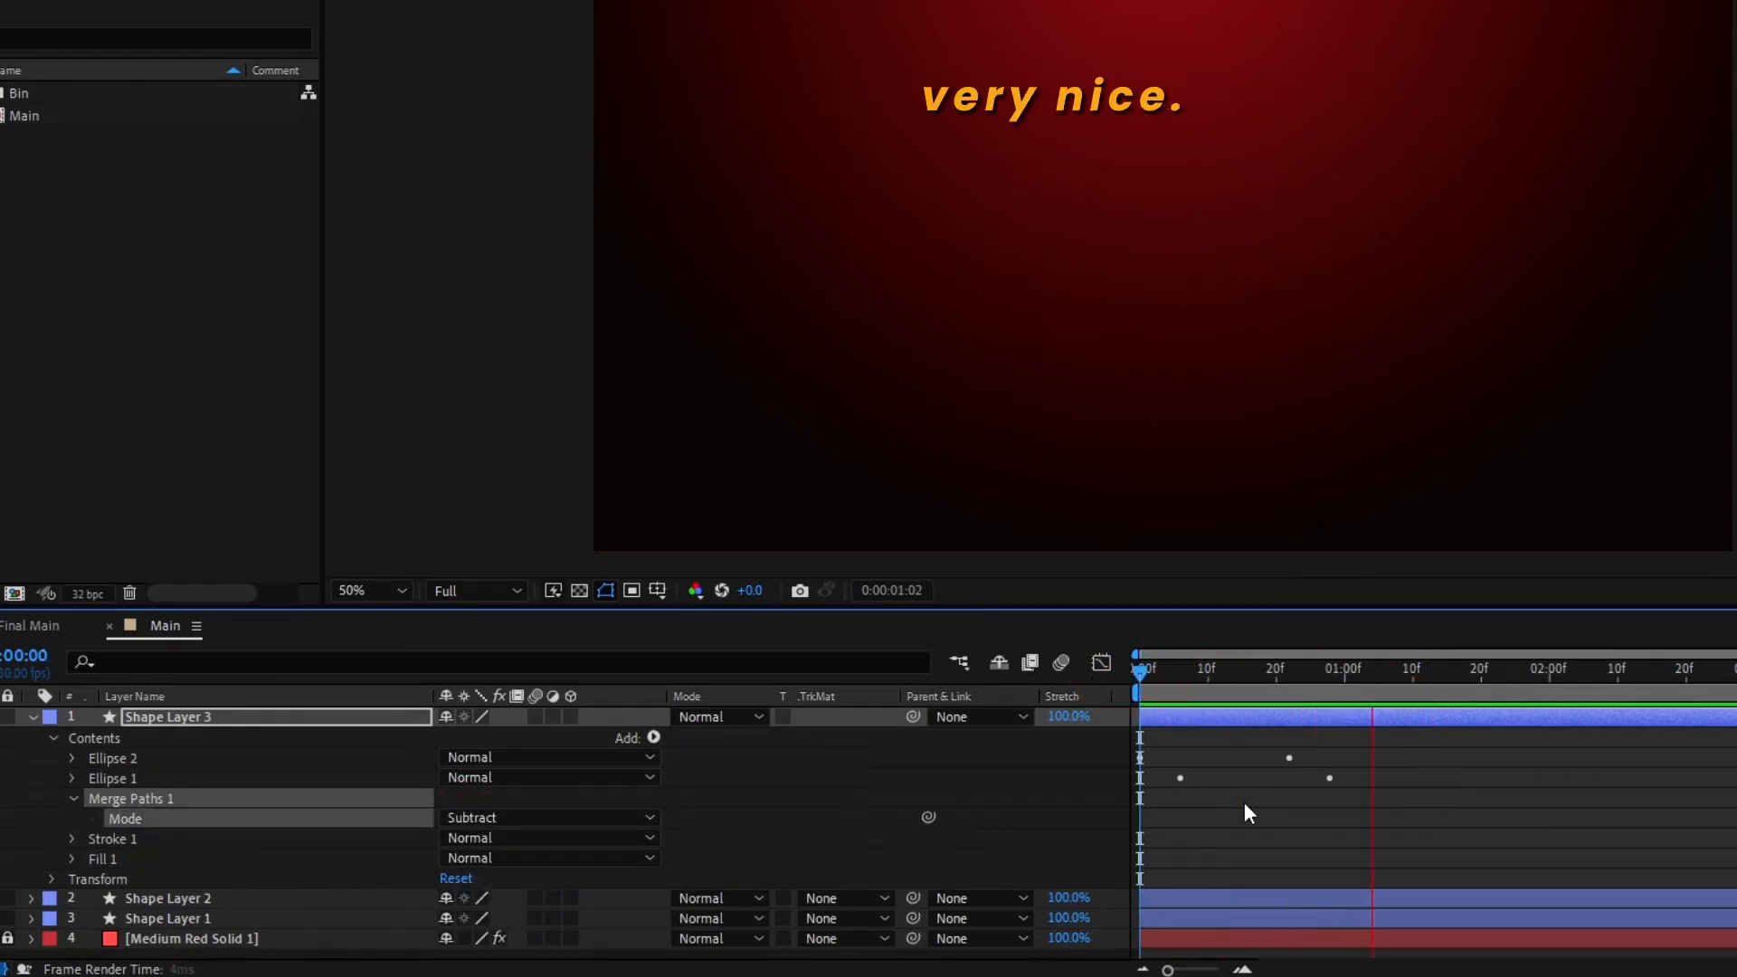
{"action": "left_click", "coordinate": [1055, 676]}
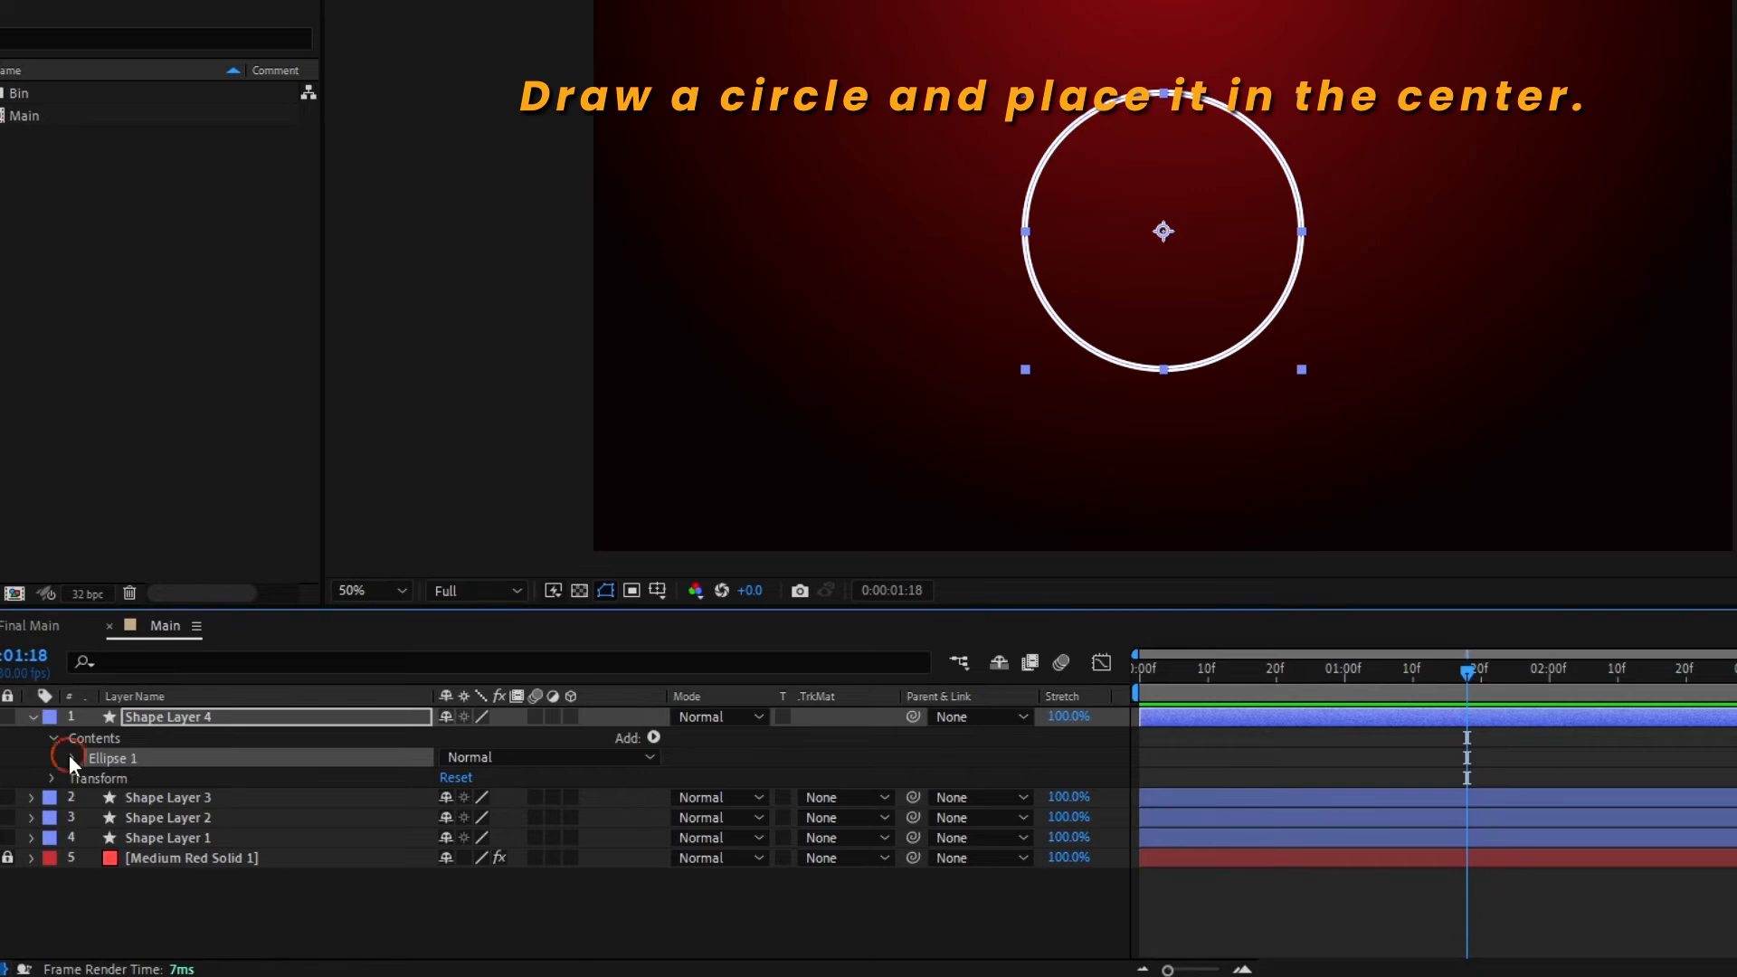
Step: Add Trim Paths to the Ellipse 1 group of Shape Layer 4
{"action": "left_click", "coordinate": [72, 758]}
{"action": "left_click", "coordinate": [653, 737]}
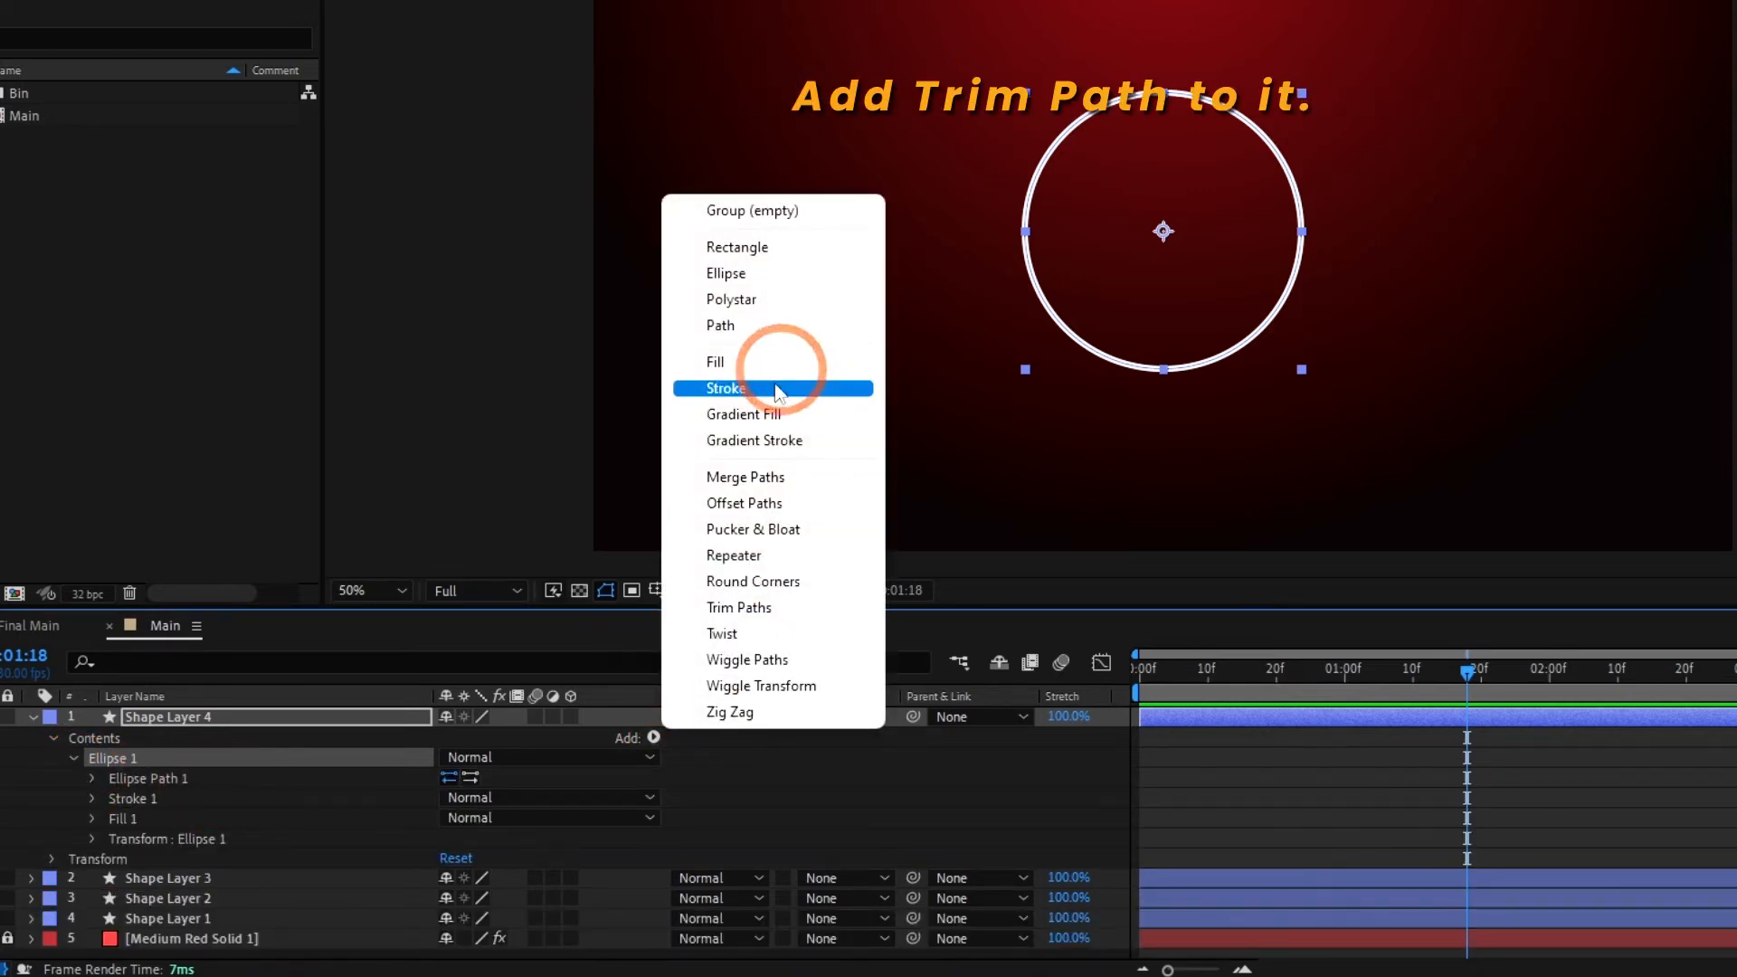
{"action": "left_click", "coordinate": [742, 608]}
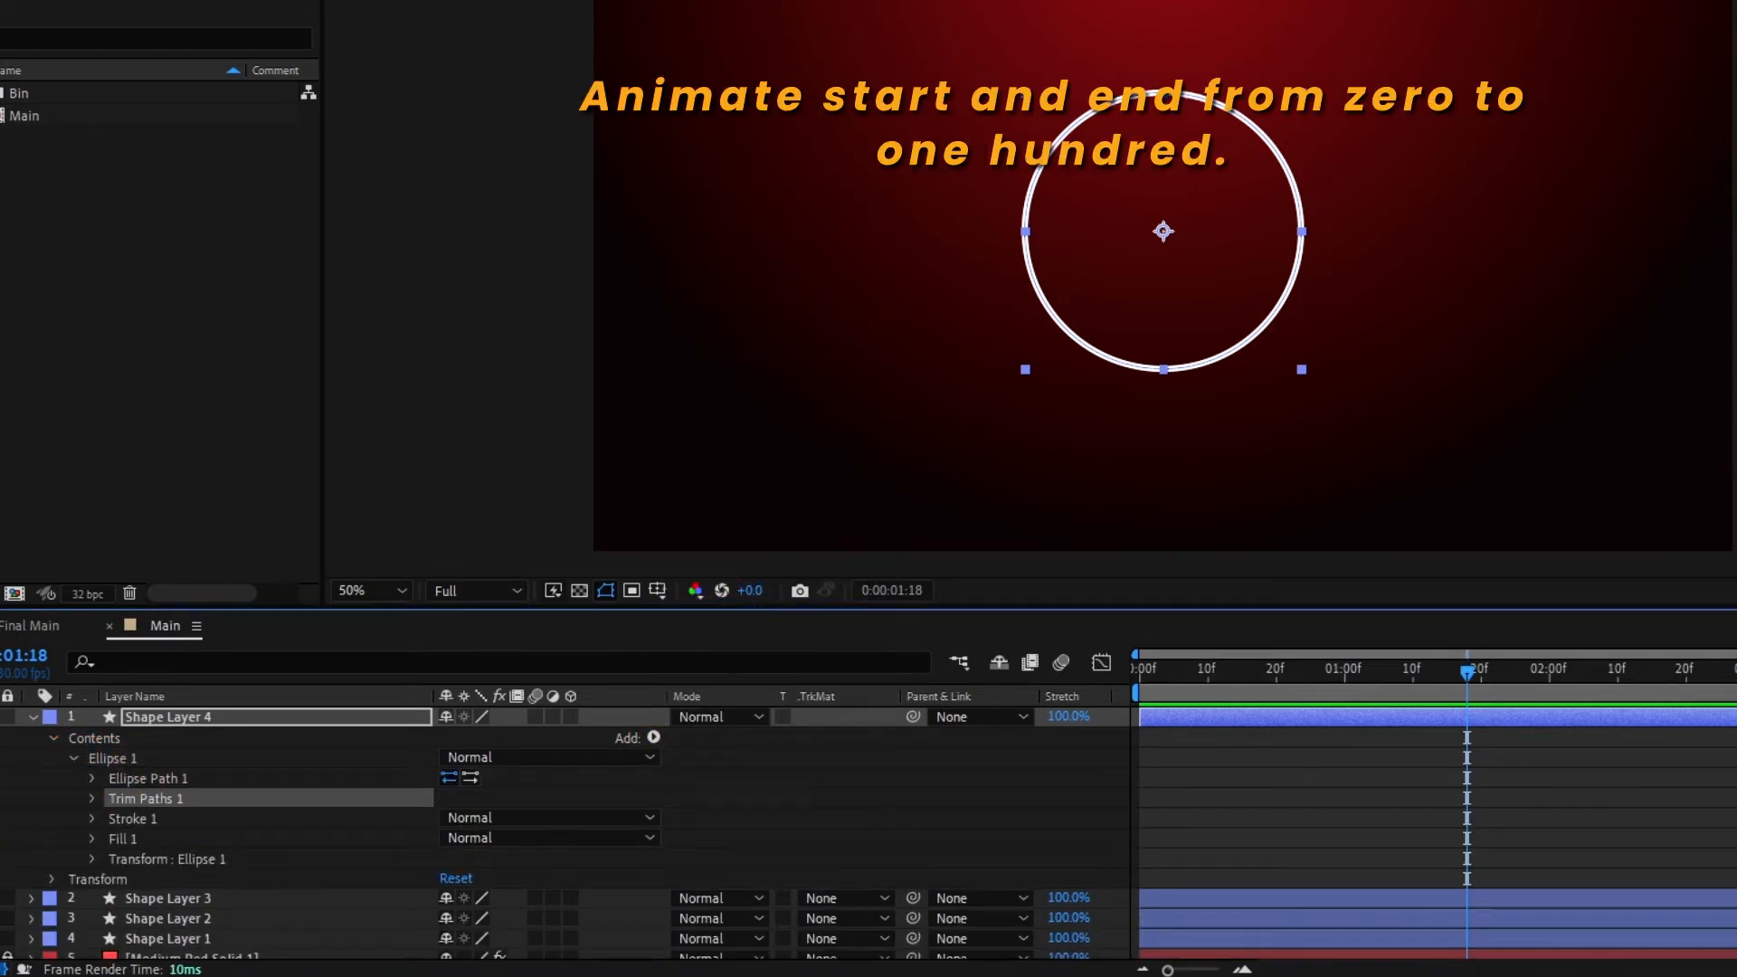
Step: Keyframe Trim Paths 1's Start and End from 0% at the first frame to 100% at 0:00:02:00
{"action": "left_click", "coordinate": [91, 799]}
{"action": "key", "text": "Home"}
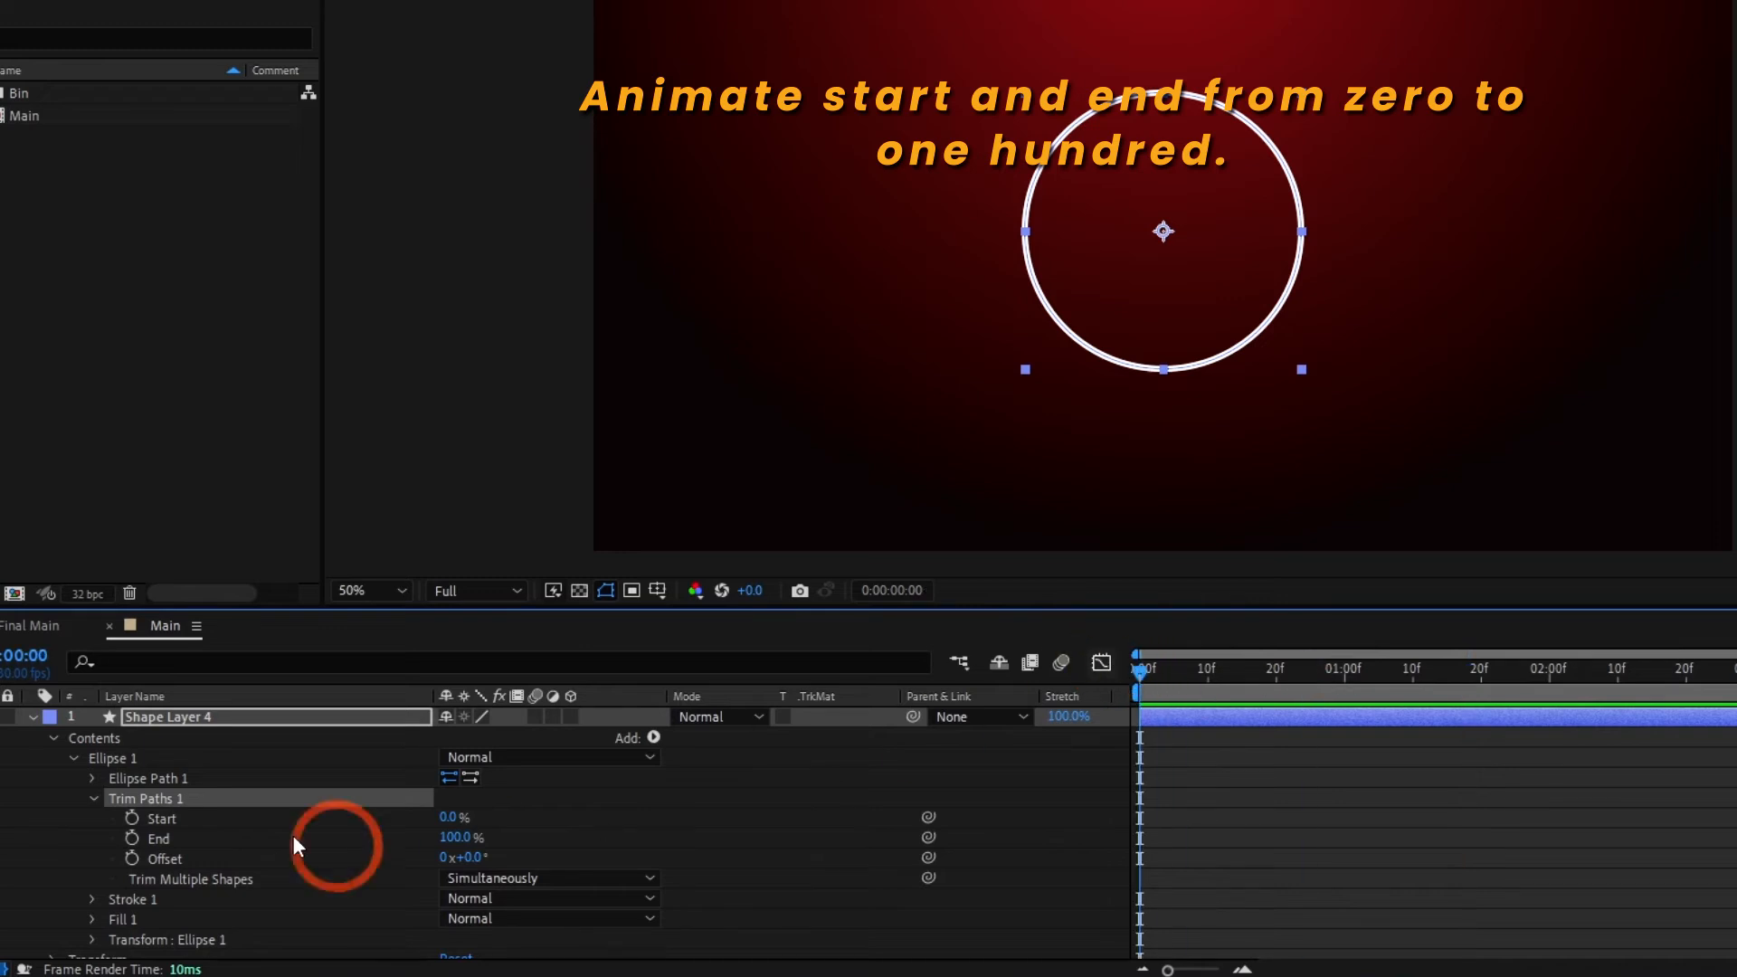
{"action": "left_click", "coordinate": [133, 818]}
{"action": "left_click", "coordinate": [133, 837]}
{"action": "left_click_drag", "start_coordinate": [457, 838], "coordinate": [305, 833]}
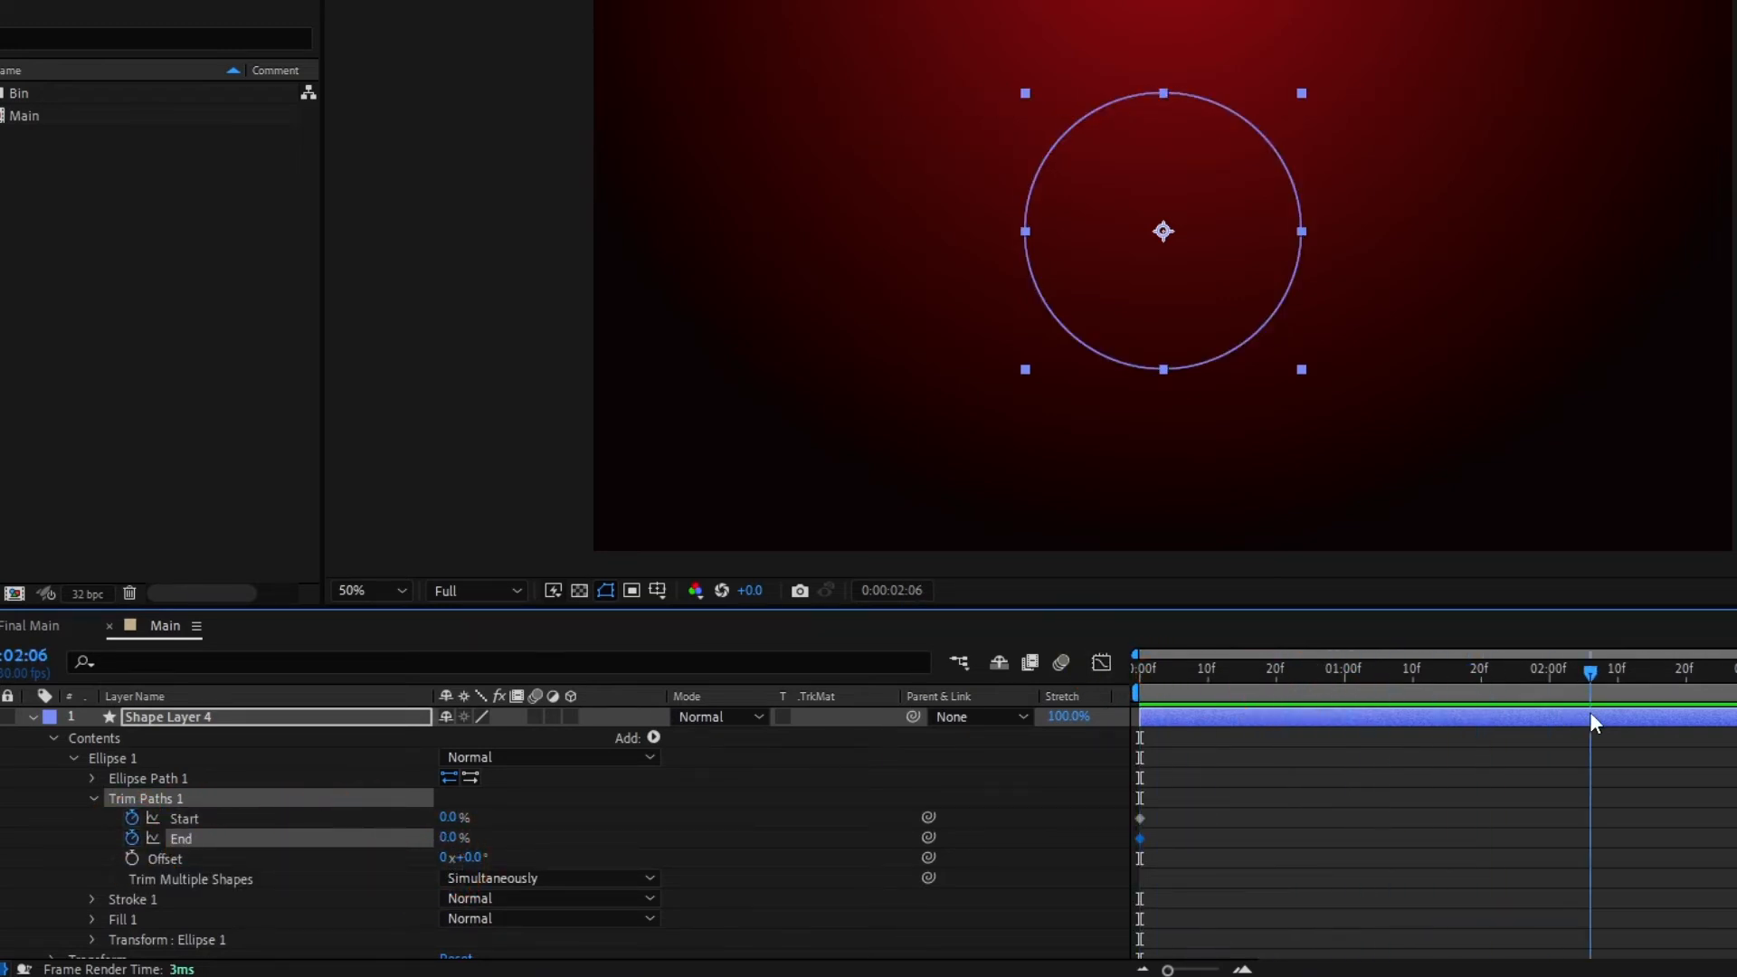
{"action": "left_click_drag", "start_coordinate": [1590, 713], "coordinate": [1550, 723]}
{"action": "left_click_drag", "start_coordinate": [452, 824], "coordinate": [648, 872]}
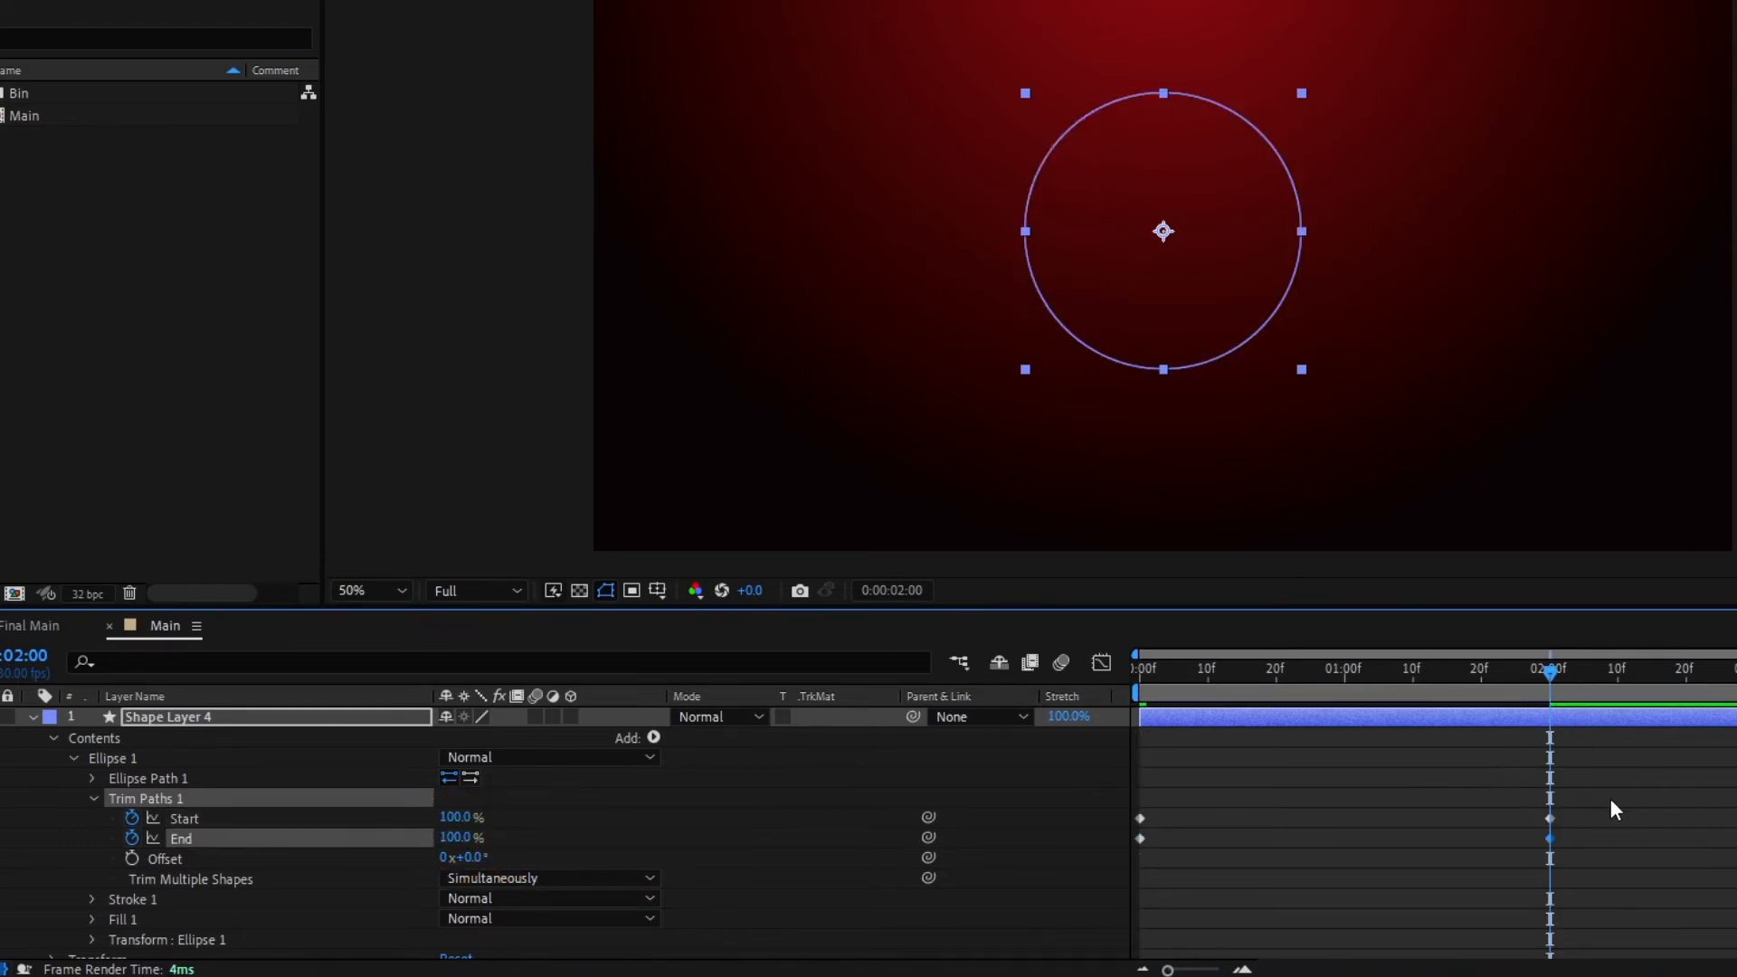
Step: Shift the two End keyframes of Trim Paths 1 about 17 frames later than the Start keyframes, previewing the offset
{"action": "left_click_drag", "start_coordinate": [1598, 812], "coordinate": [1176, 839]}
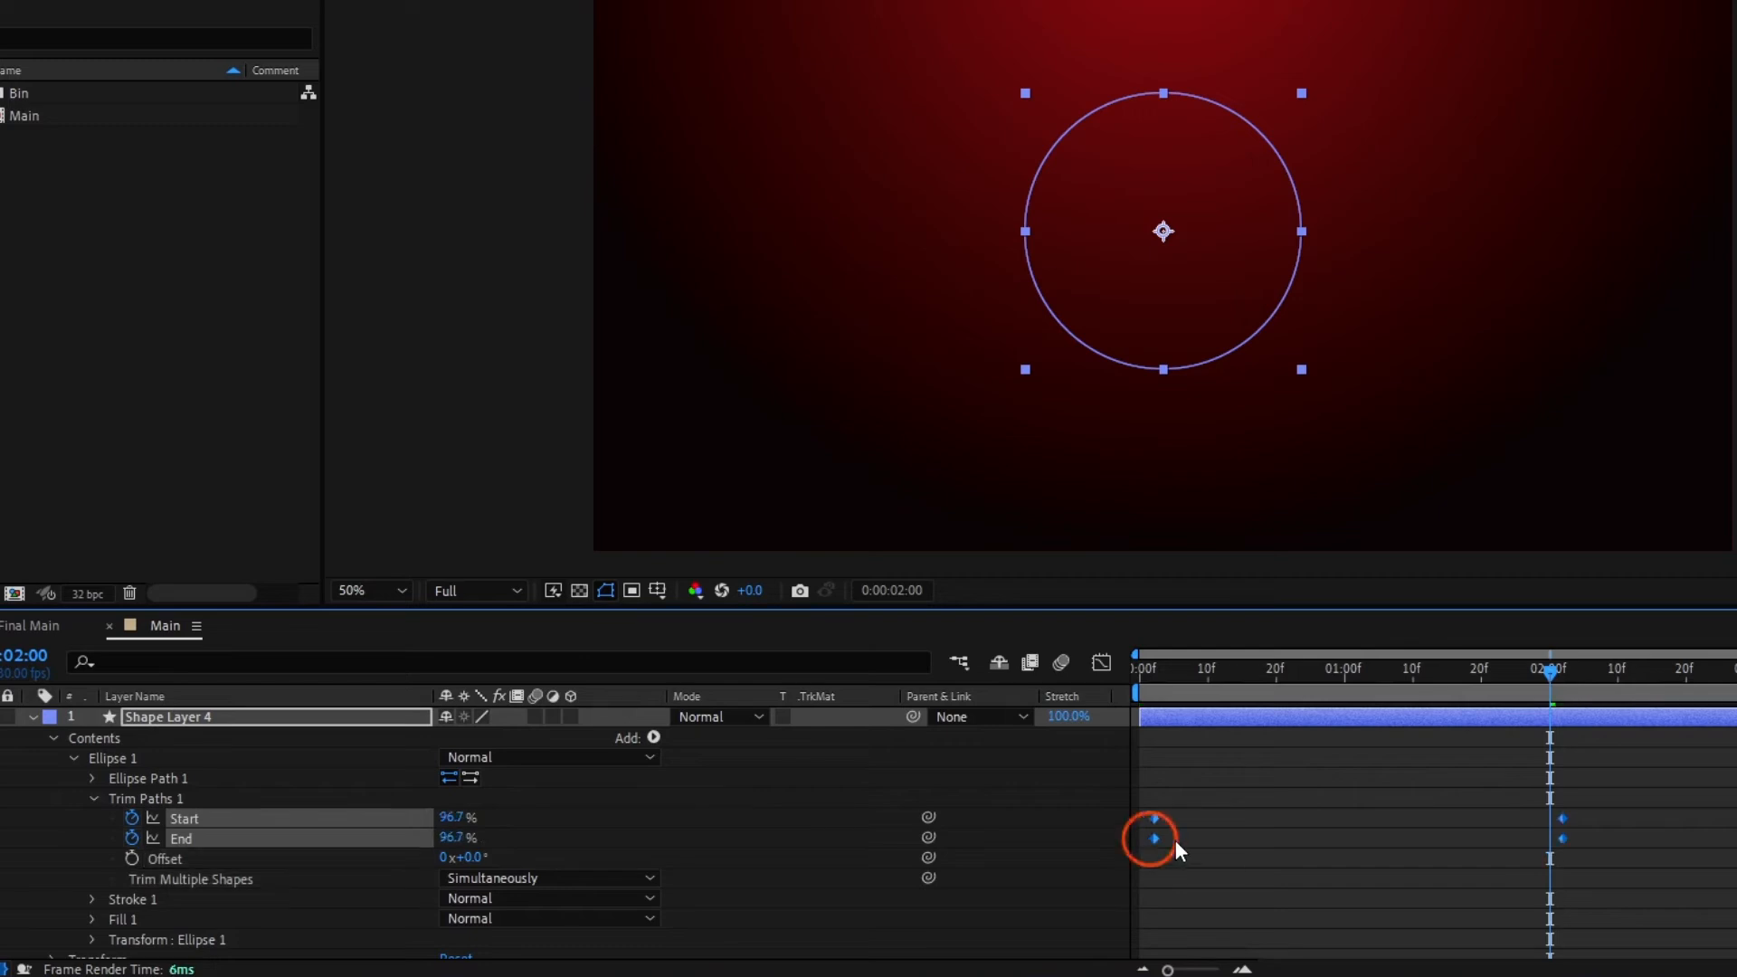
{"action": "key", "text": "ctrl+z"}
{"action": "left_click_drag", "start_coordinate": [1638, 829], "coordinate": [1213, 845]}
{"action": "left_click_drag", "start_coordinate": [1181, 683], "coordinate": [1134, 685]}
{"action": "key", "text": "space"}
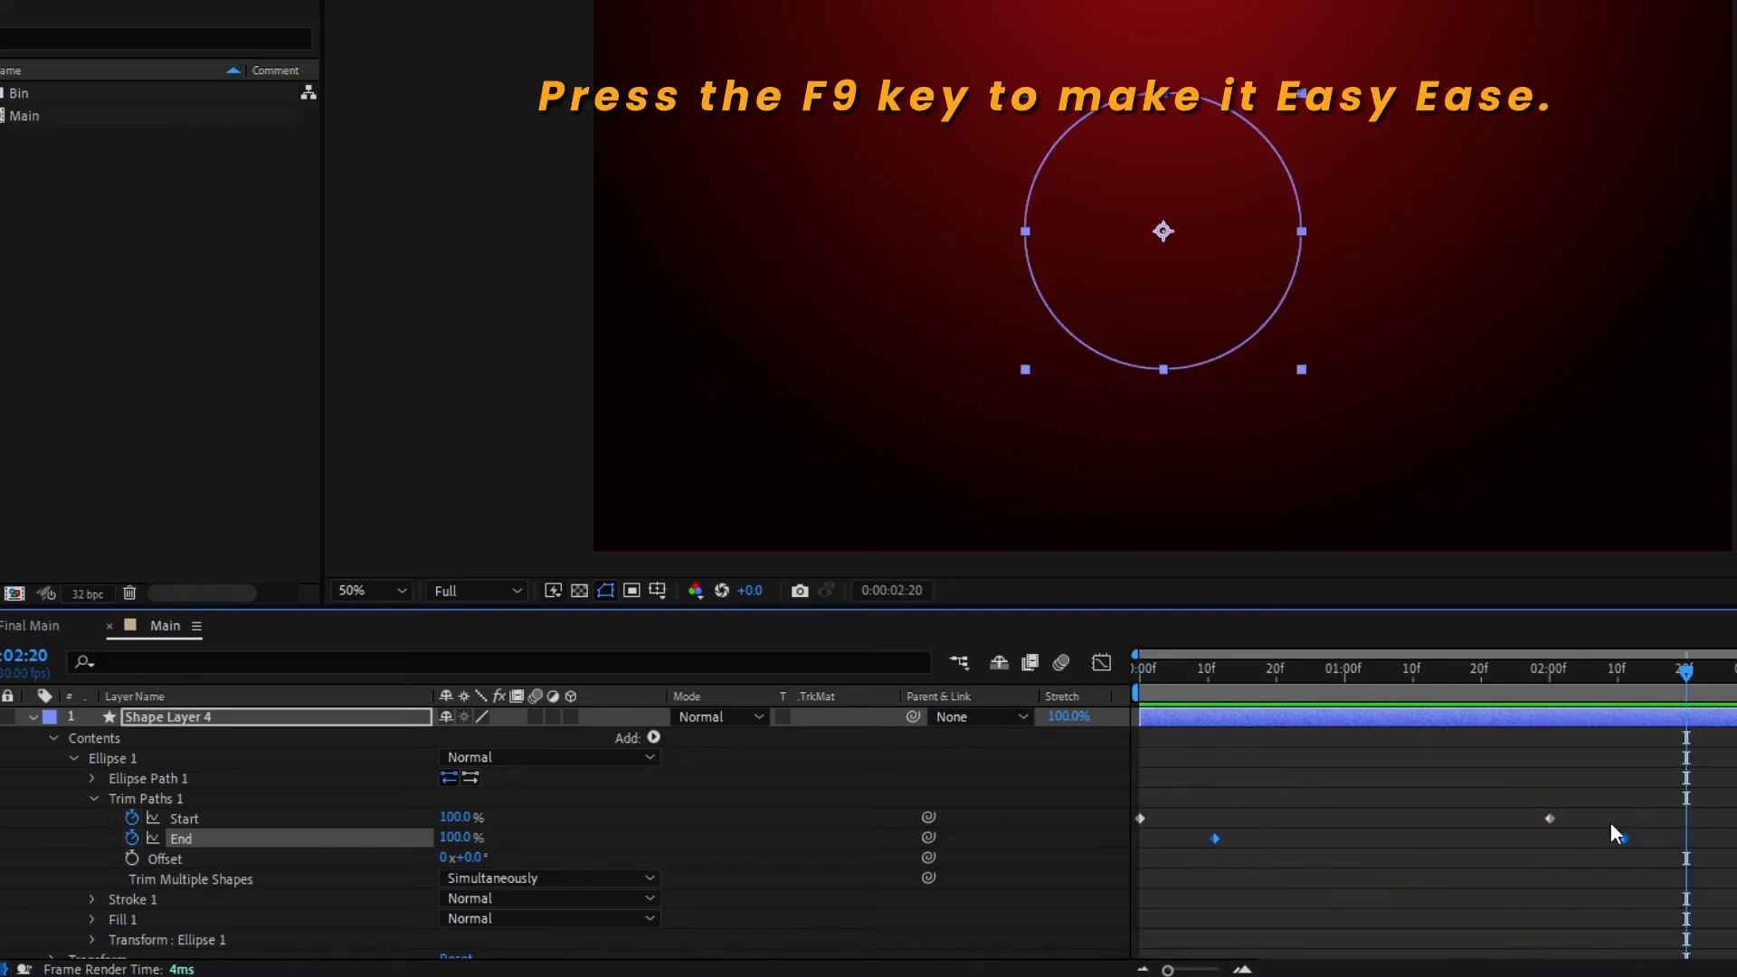
{"action": "left_click_drag", "start_coordinate": [1621, 838], "coordinate": [1649, 836]}
Step: Apply Easy Ease to all Start and End keyframes and lengthen the final keyframes' incoming influence in the speed graph
{"action": "left_click_drag", "start_coordinate": [1732, 792], "coordinate": [1089, 909]}
{"action": "key", "text": "F9"}
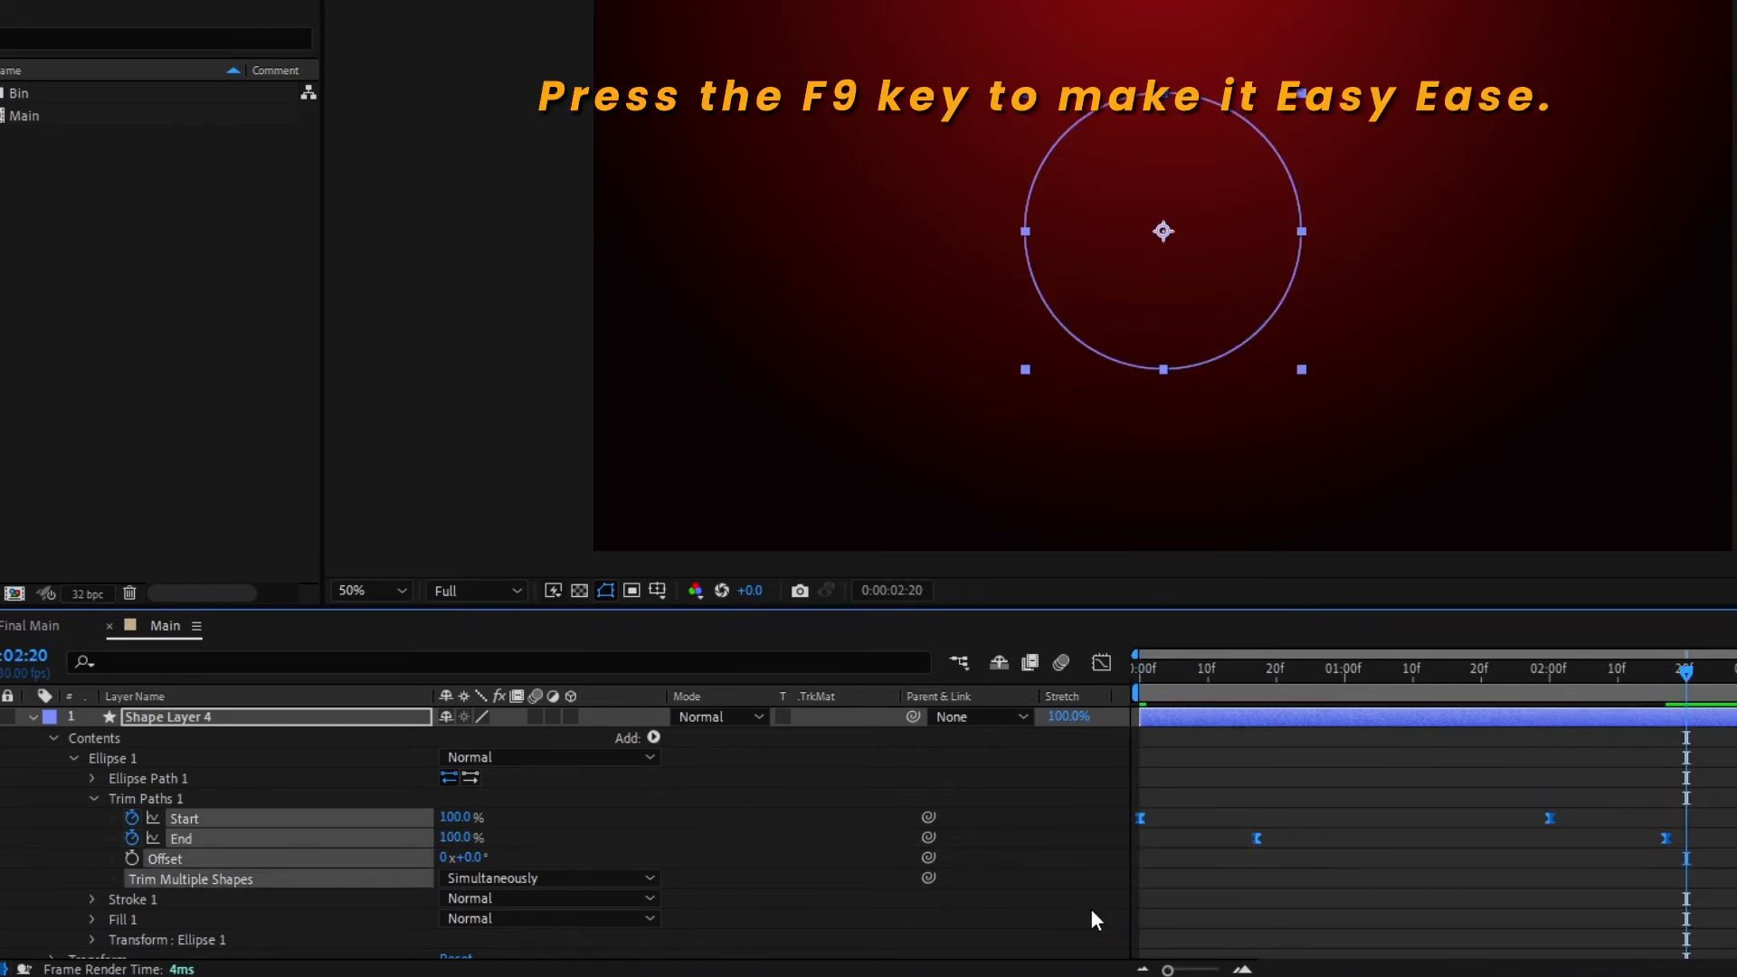
{"action": "left_click", "coordinate": [1101, 664]}
{"action": "left_click_drag", "start_coordinate": [1698, 892], "coordinate": [1357, 894]}
{"action": "left_click", "coordinate": [1101, 663]}
{"action": "key", "text": "space"}
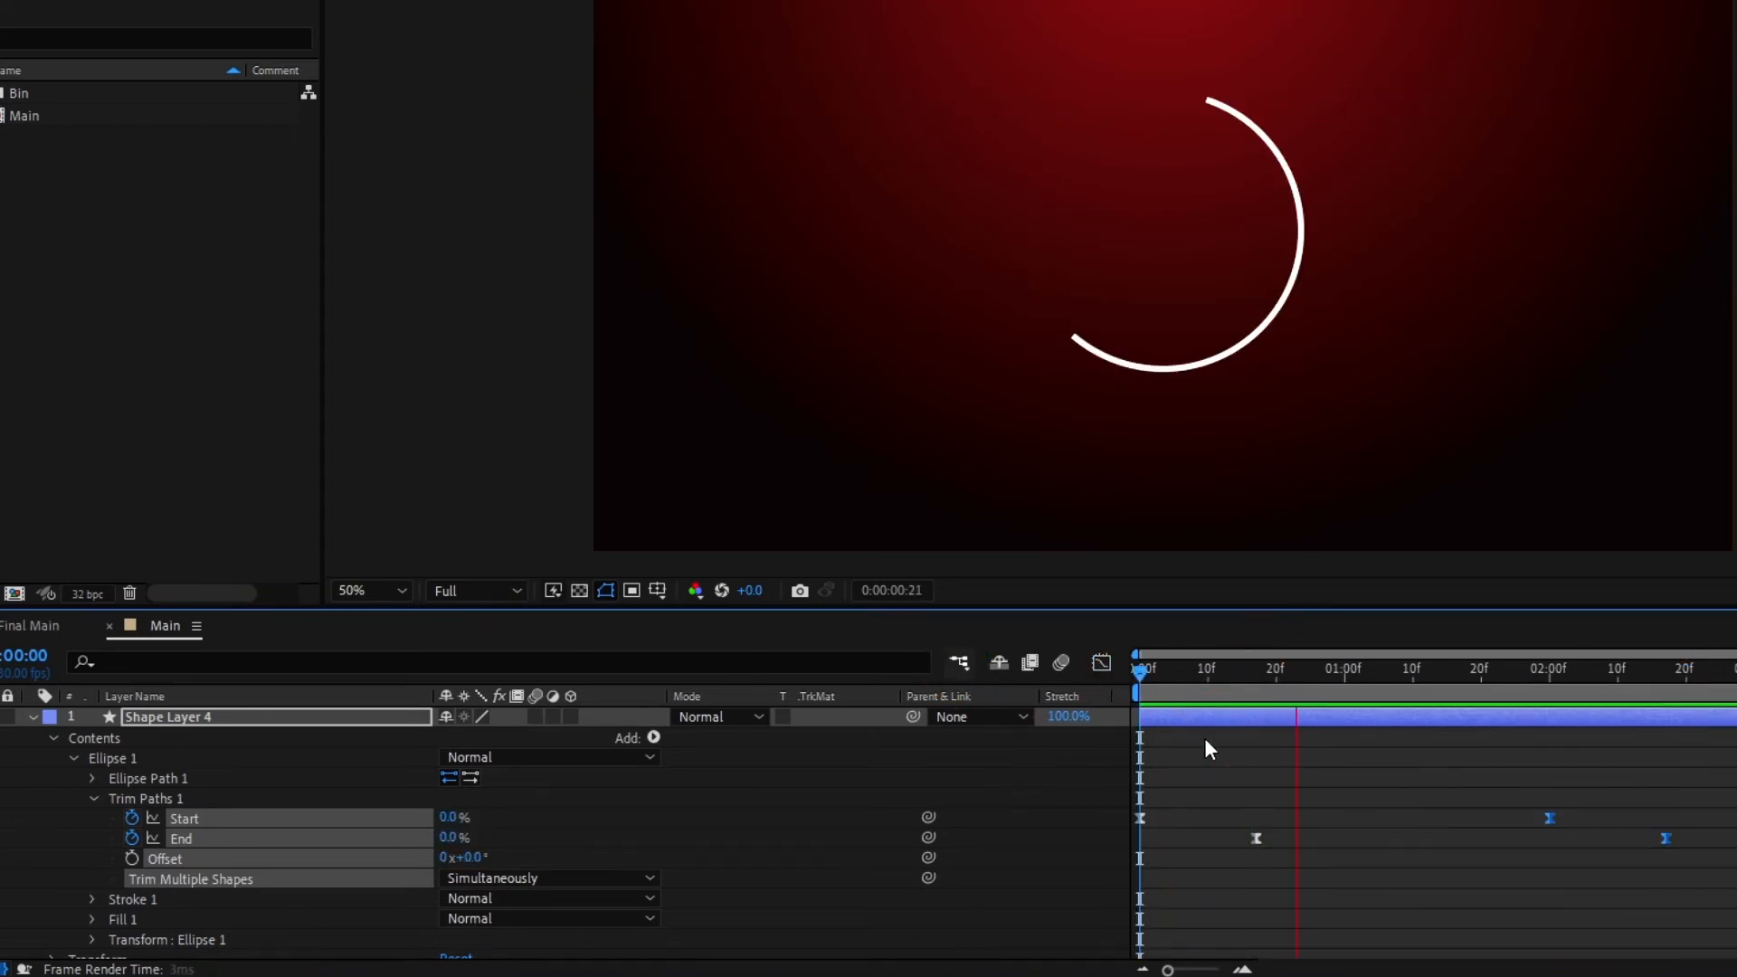
{"action": "key", "text": "space"}
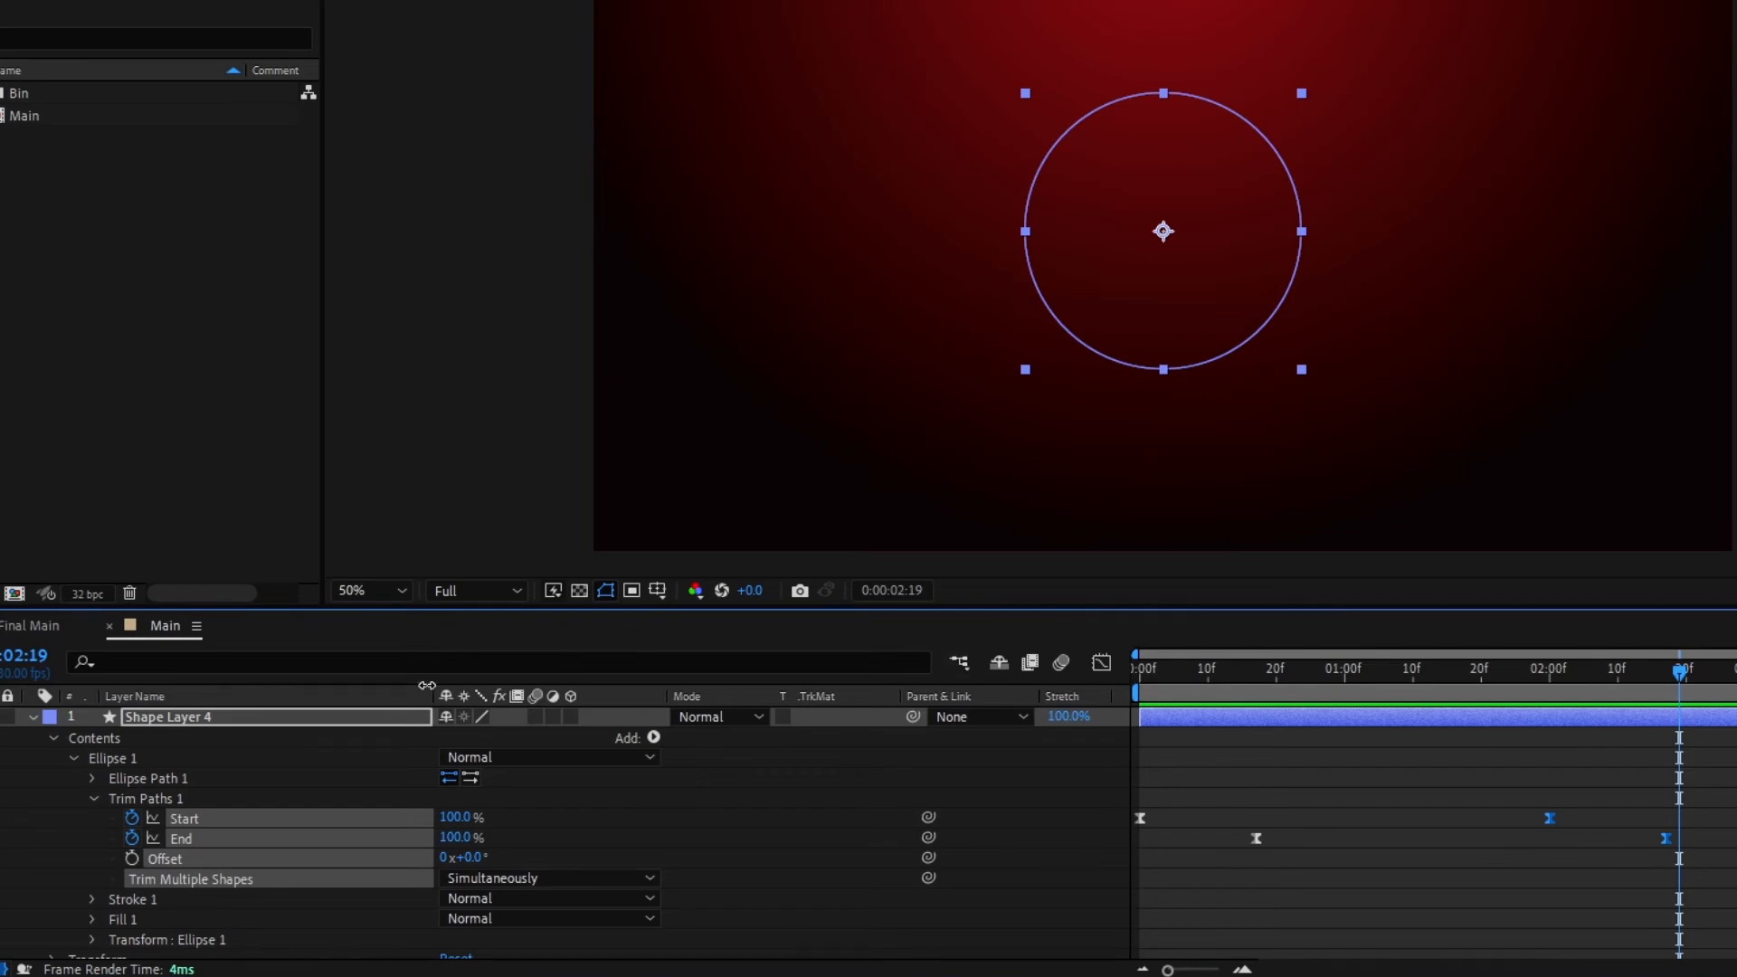
Step: Compress the spacing of all four Trim Paths keyframes proportionally so the last End keyframe falls at 0:00:01:21, and preview the result
{"action": "left_click_drag", "start_coordinate": [1180, 667], "coordinate": [228, 722]}
{"action": "left_click_drag", "start_coordinate": [1563, 784], "coordinate": [1011, 840]}
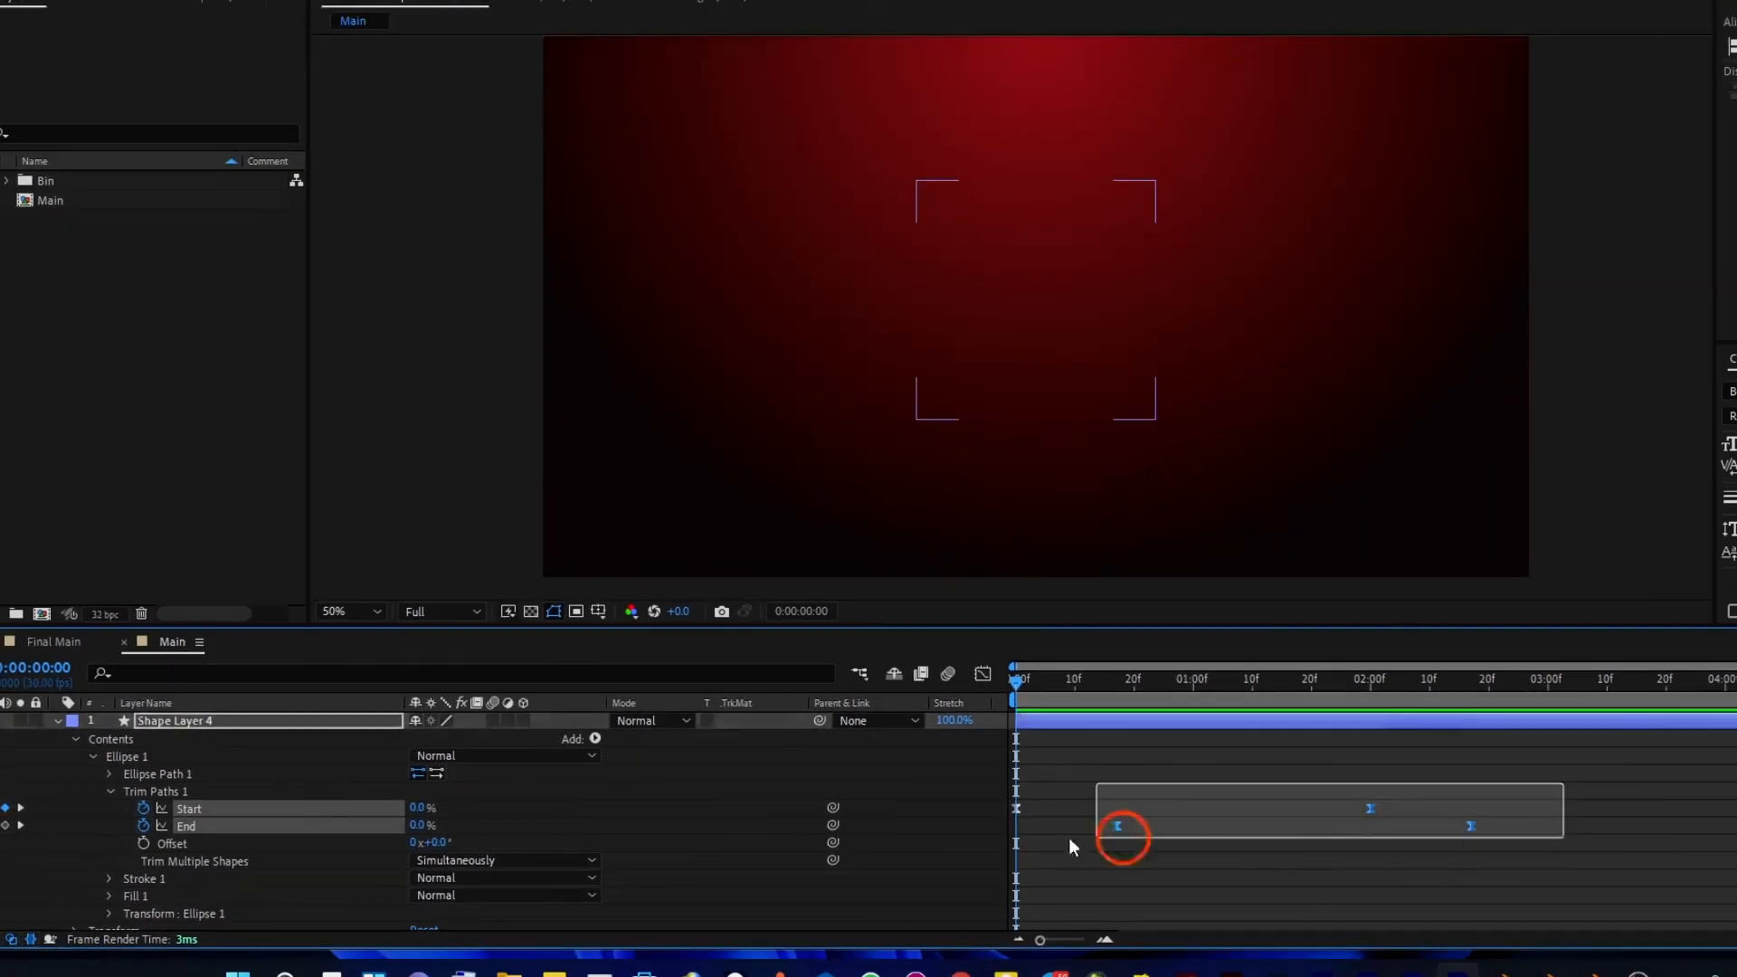
{"action": "left_click_drag", "start_coordinate": [1470, 827], "coordinate": [1319, 828]}
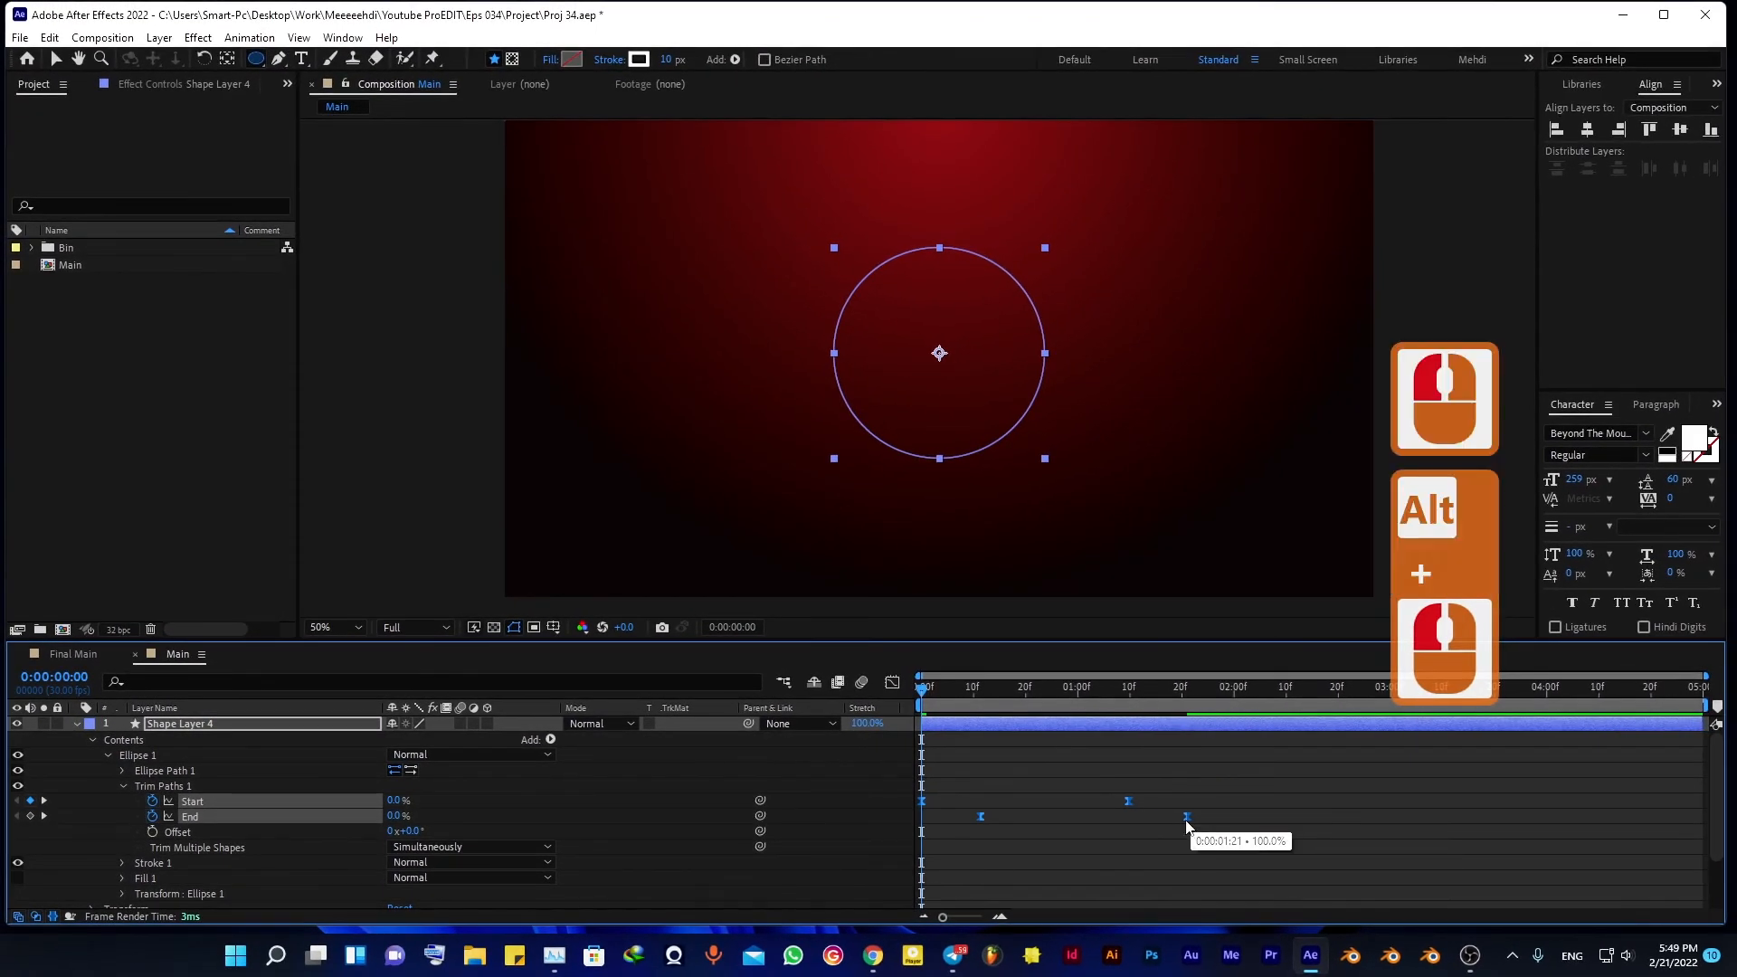
{"action": "left_click", "coordinate": [76, 723]}
{"action": "left_click", "coordinate": [1023, 828]}
{"action": "key", "text": "space"}
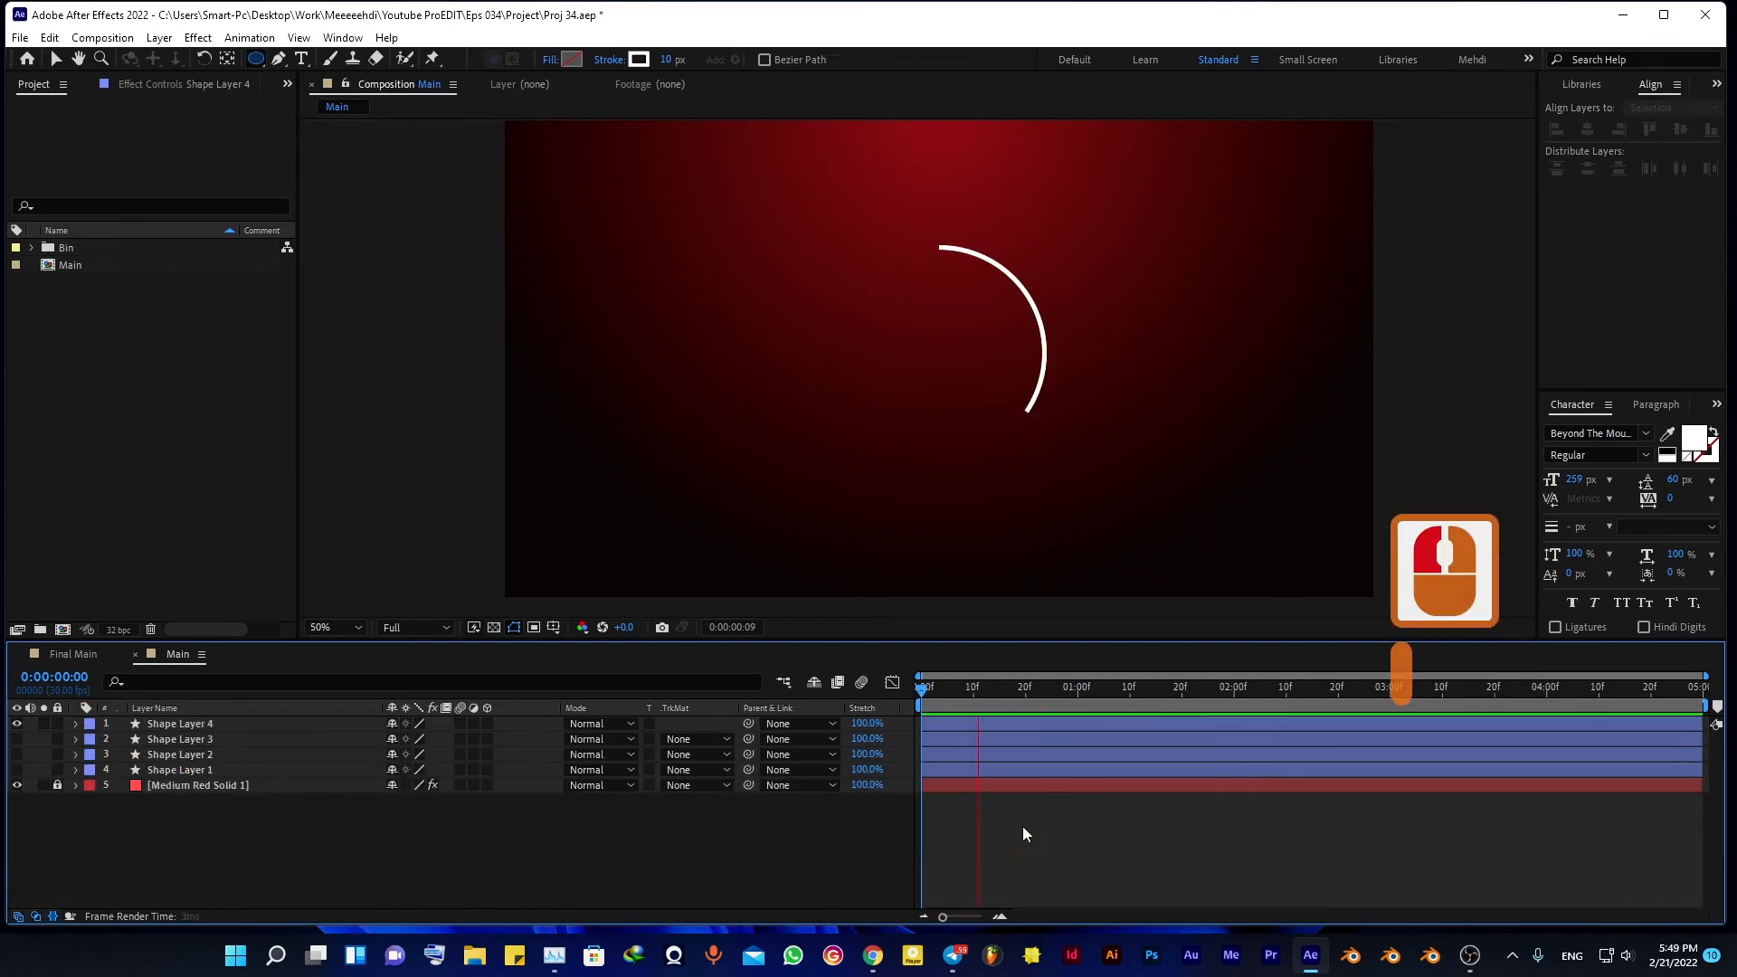
Step: Duplicate Shape Layer 4 and give the copy a 128% scale and a 28 px stroke width
{"action": "left_click_drag", "start_coordinate": [920, 691], "coordinate": [1039, 708]}
{"action": "left_click", "coordinate": [980, 719]}
{"action": "key", "text": "ctrl+d"}
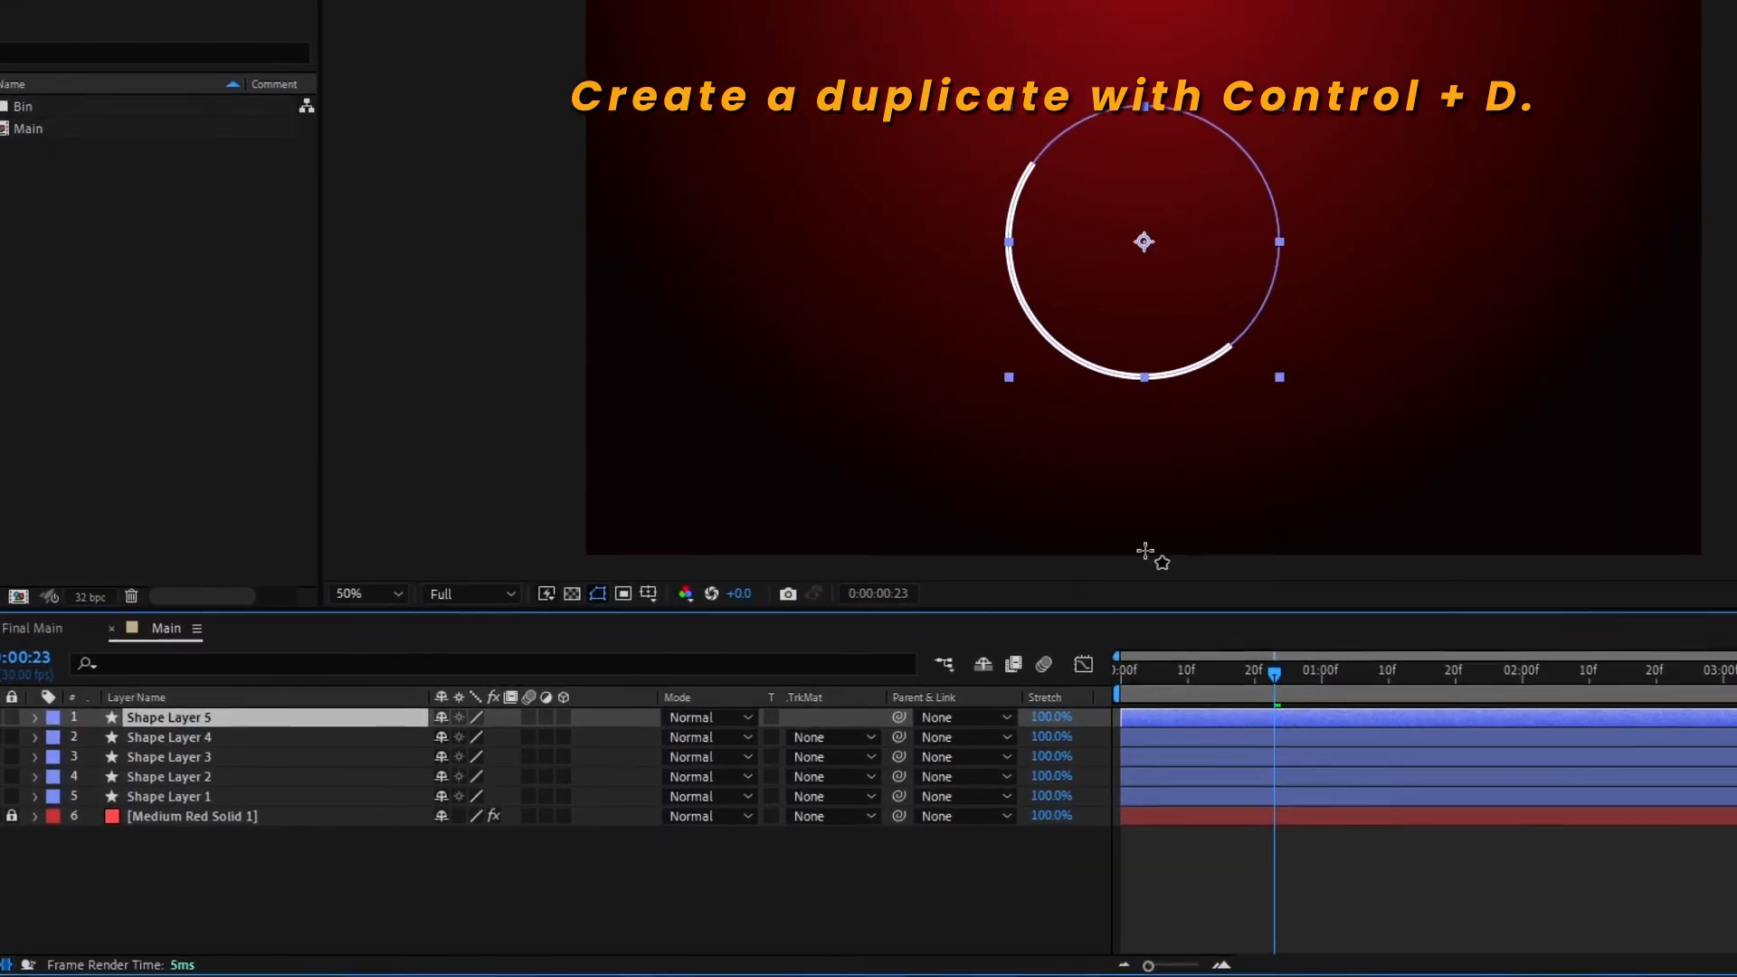
{"action": "key", "text": "s"}
{"action": "left_click_drag", "start_coordinate": [489, 736], "coordinate": [1296, 738]}
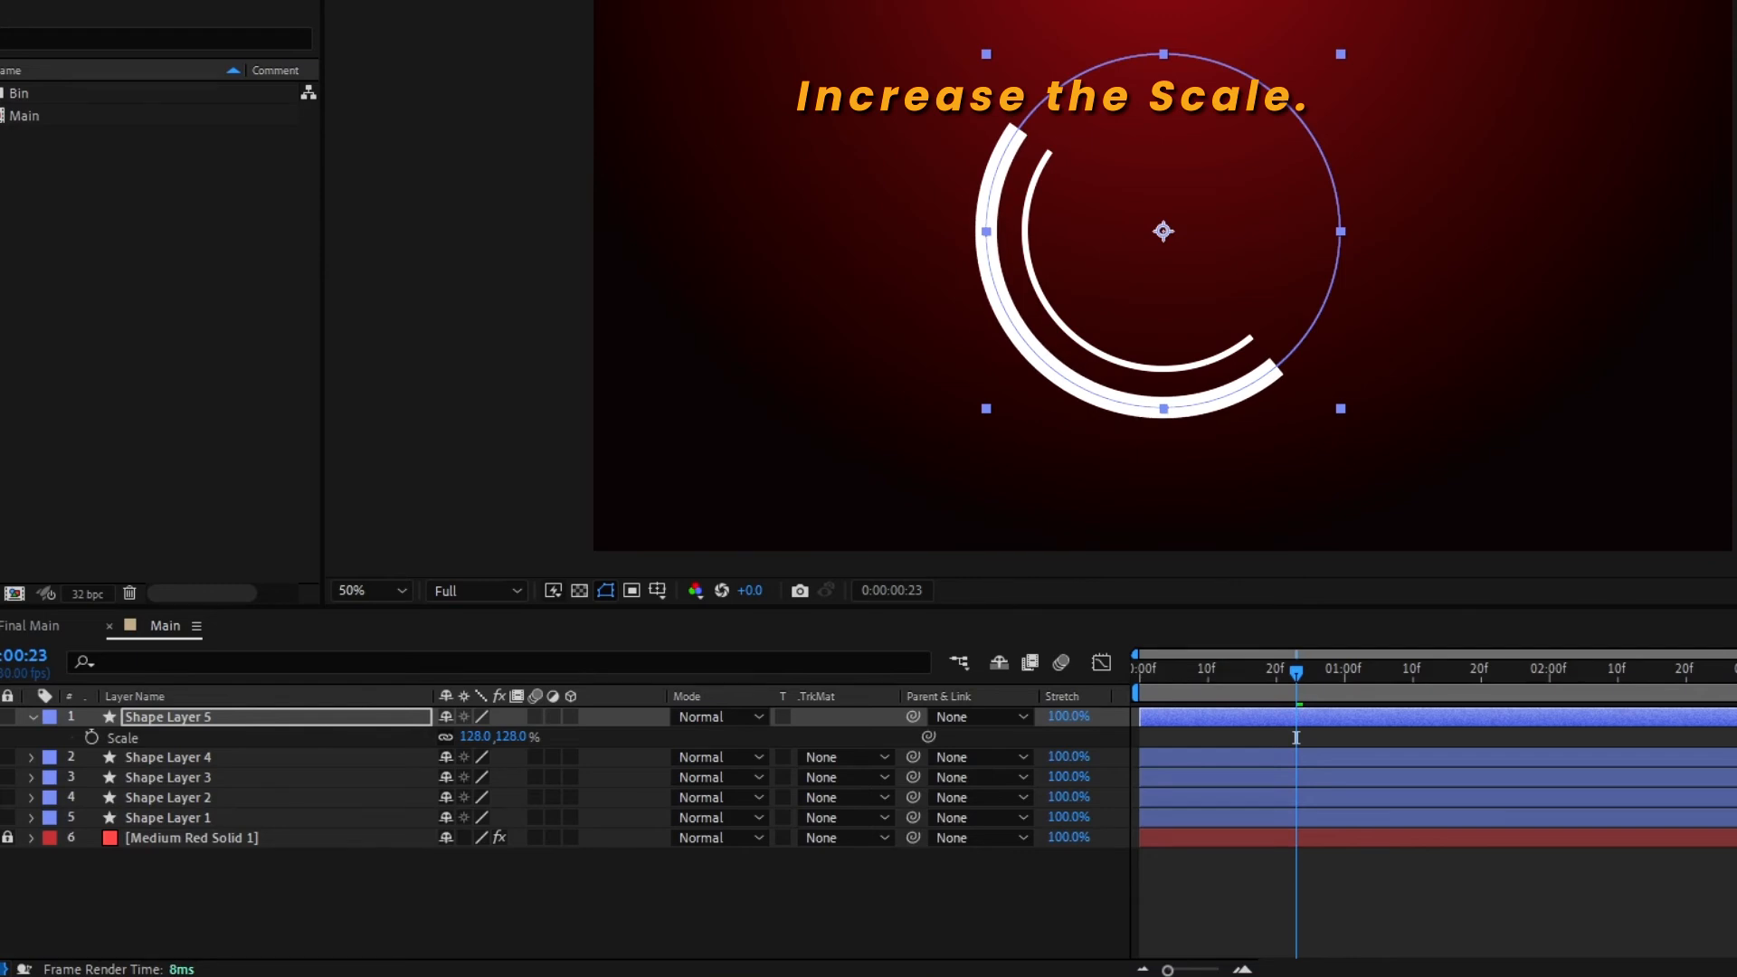
Step: Set the line cap of Stroke 1 in Shape Layer 5 to Round Cap
{"action": "left_click", "coordinate": [33, 718]}
{"action": "left_click", "coordinate": [33, 717]}
{"action": "left_click", "coordinate": [55, 739]}
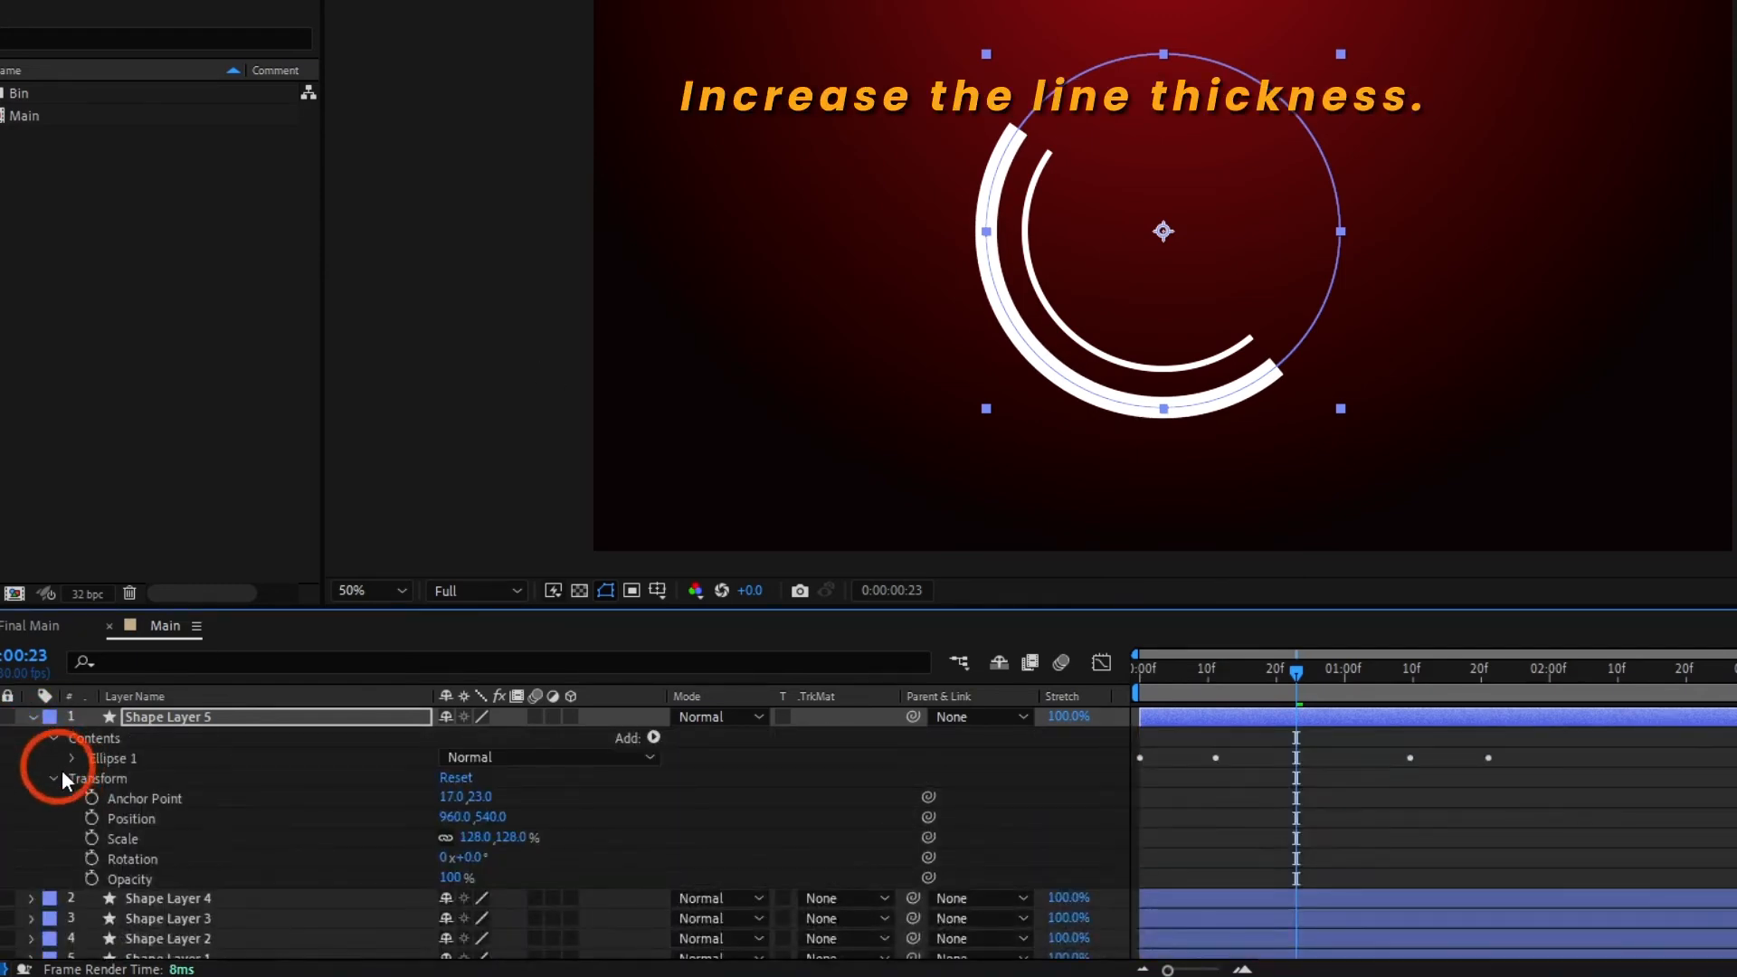
{"action": "left_click", "coordinate": [72, 758]}
{"action": "left_click", "coordinate": [93, 818]}
{"action": "scroll", "coordinate": [181, 825], "scroll_direction": "down", "scroll_amount": 2}
{"action": "left_click", "coordinate": [217, 830]}
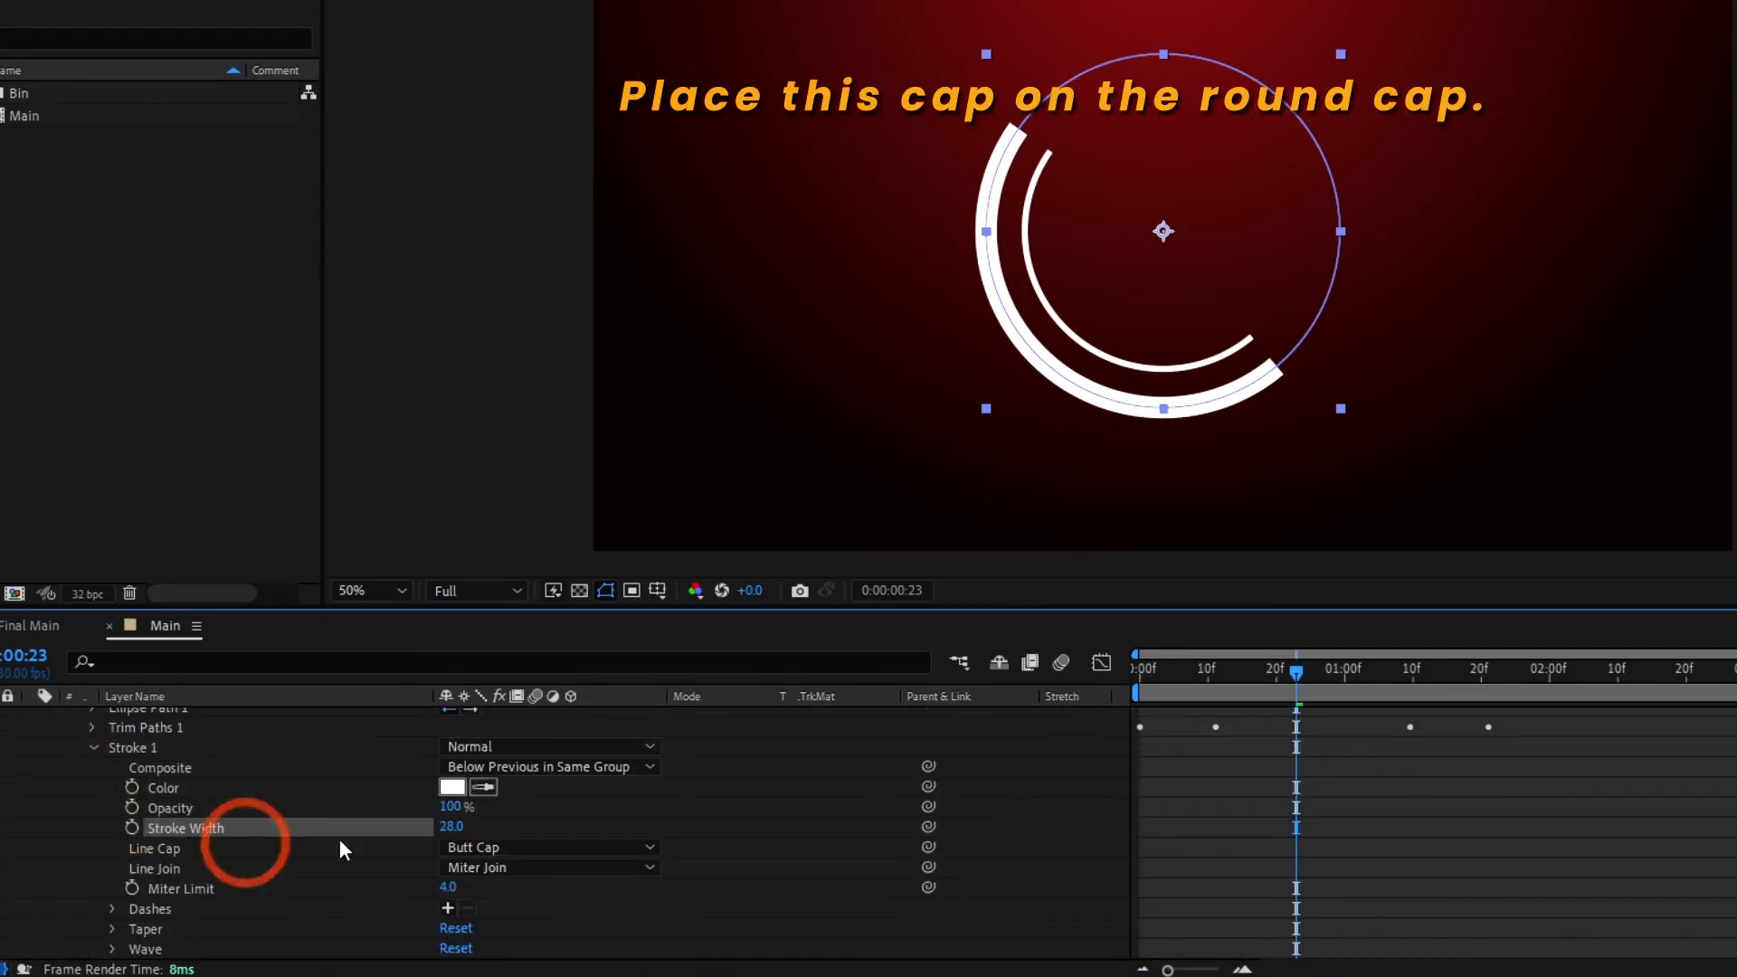
{"action": "left_click", "coordinate": [508, 849]}
{"action": "left_click", "coordinate": [536, 899]}
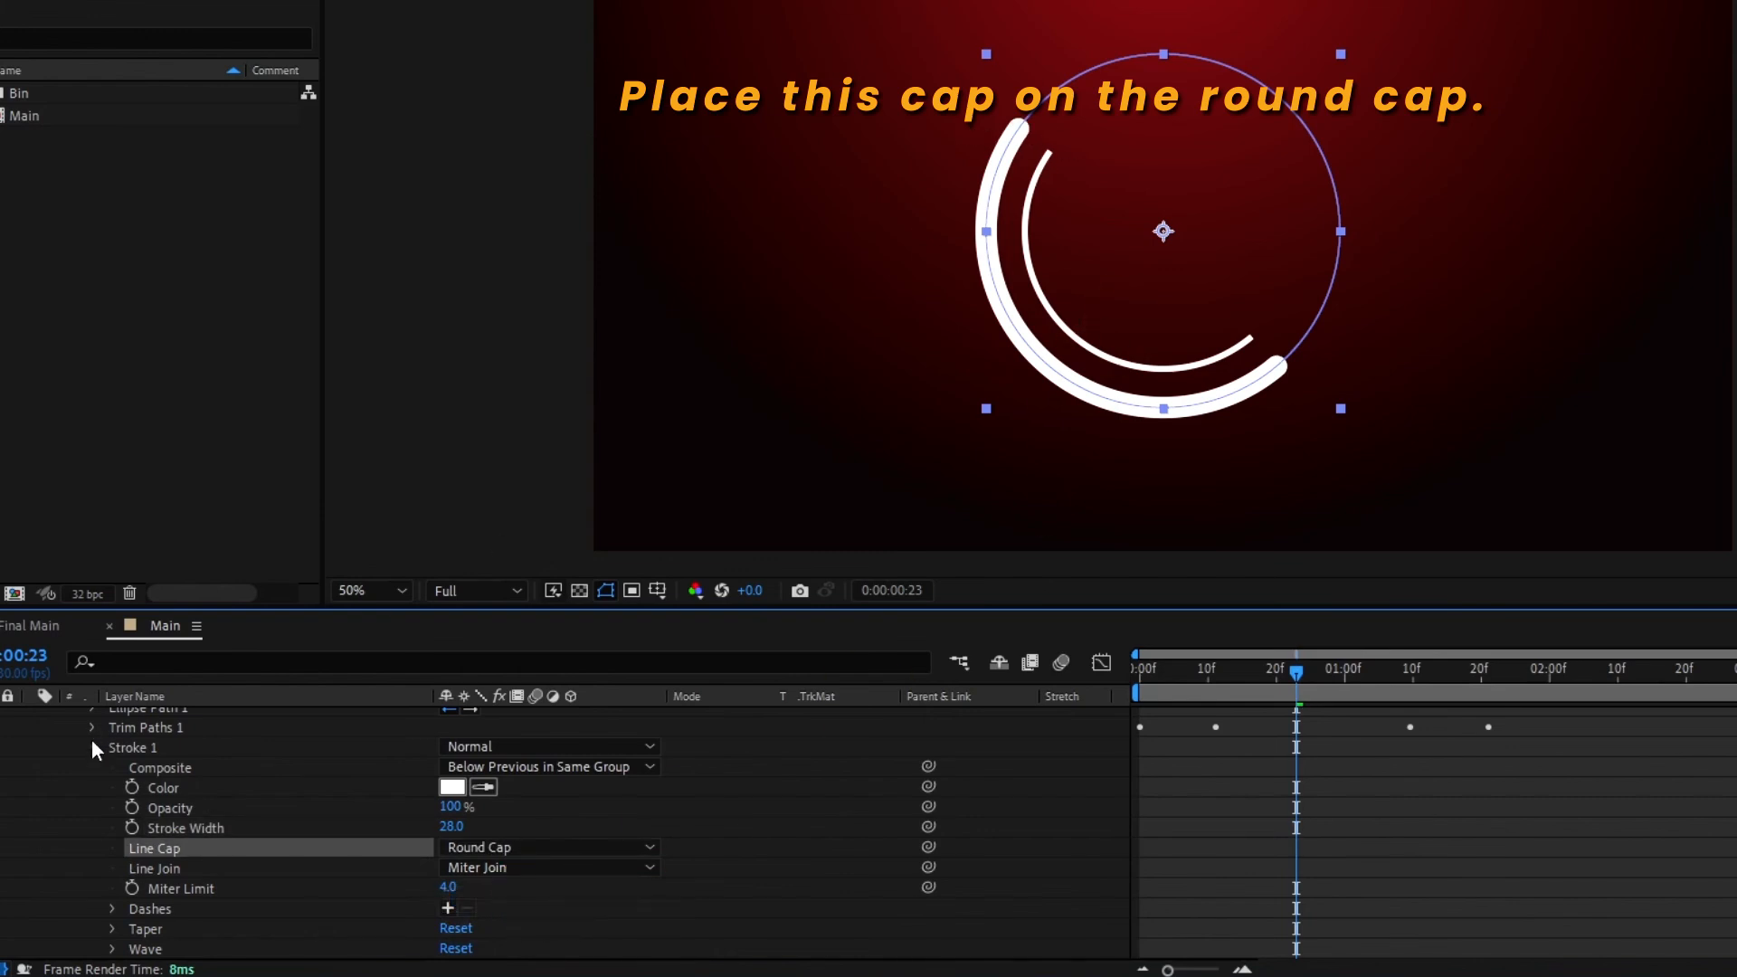
{"action": "scroll", "coordinate": [91, 741], "scroll_direction": "up", "scroll_amount": 2}
{"action": "left_click", "coordinate": [33, 718]}
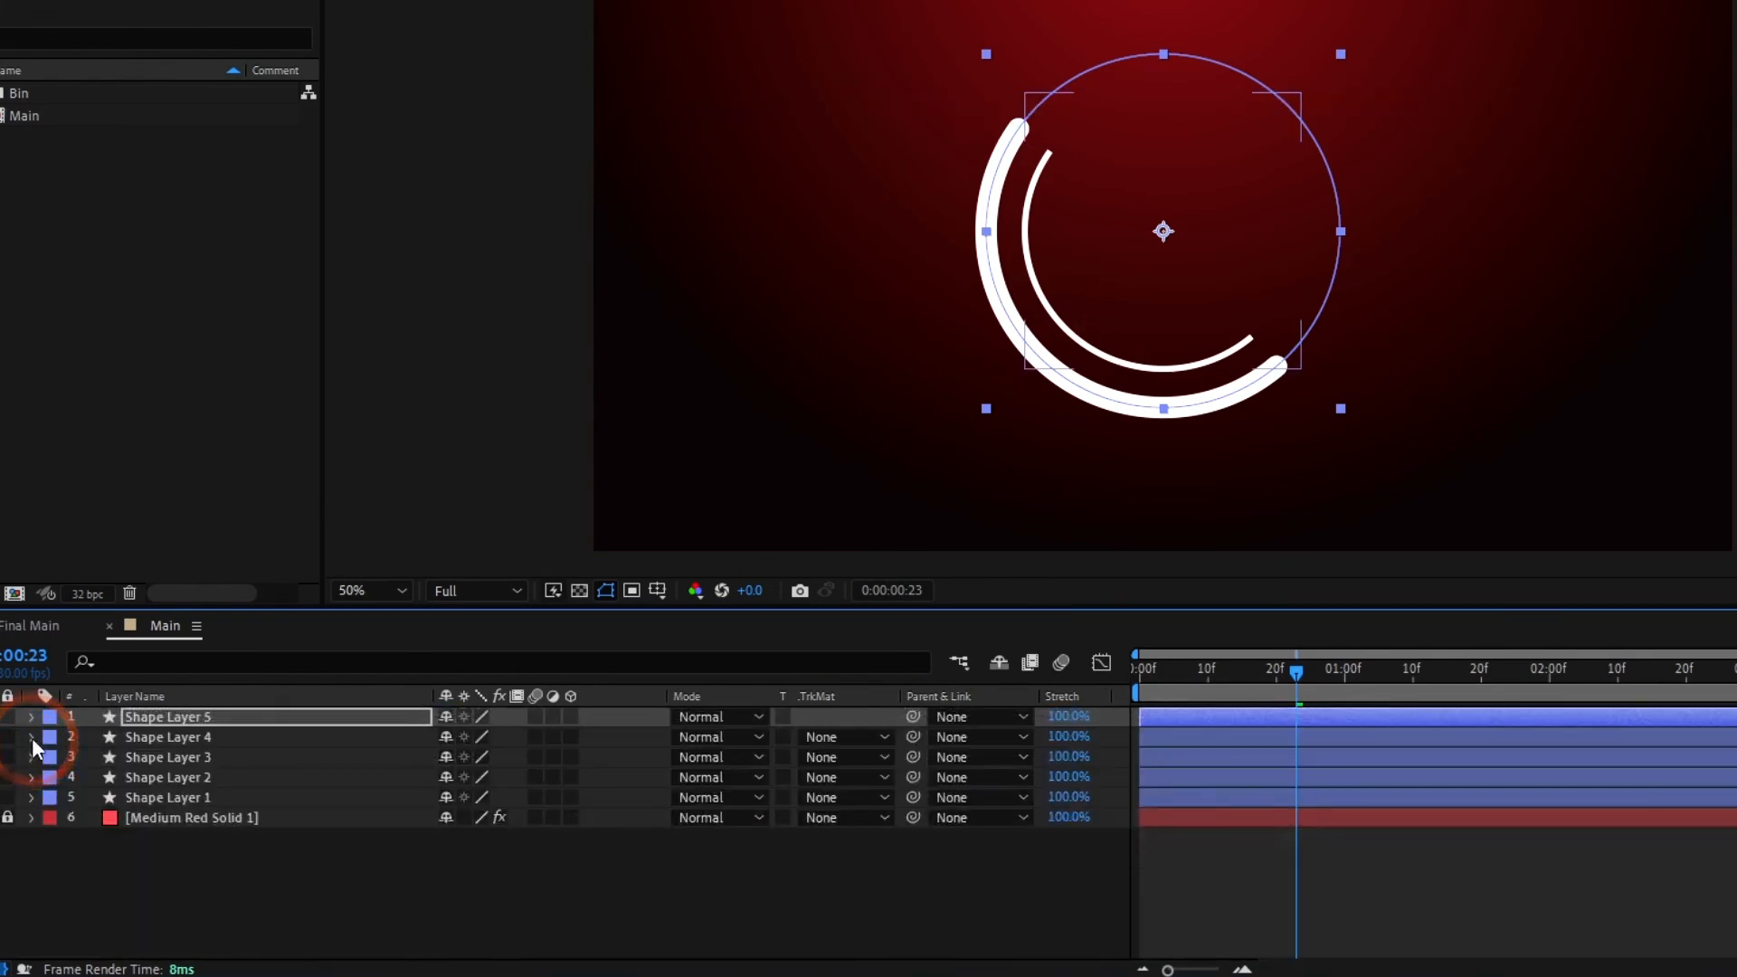
Step: Set the line cap of Stroke 1 in Shape Layer 4 to Round Cap and check both arcs in motion
{"action": "left_click", "coordinate": [33, 736]}
{"action": "left_click", "coordinate": [89, 778]}
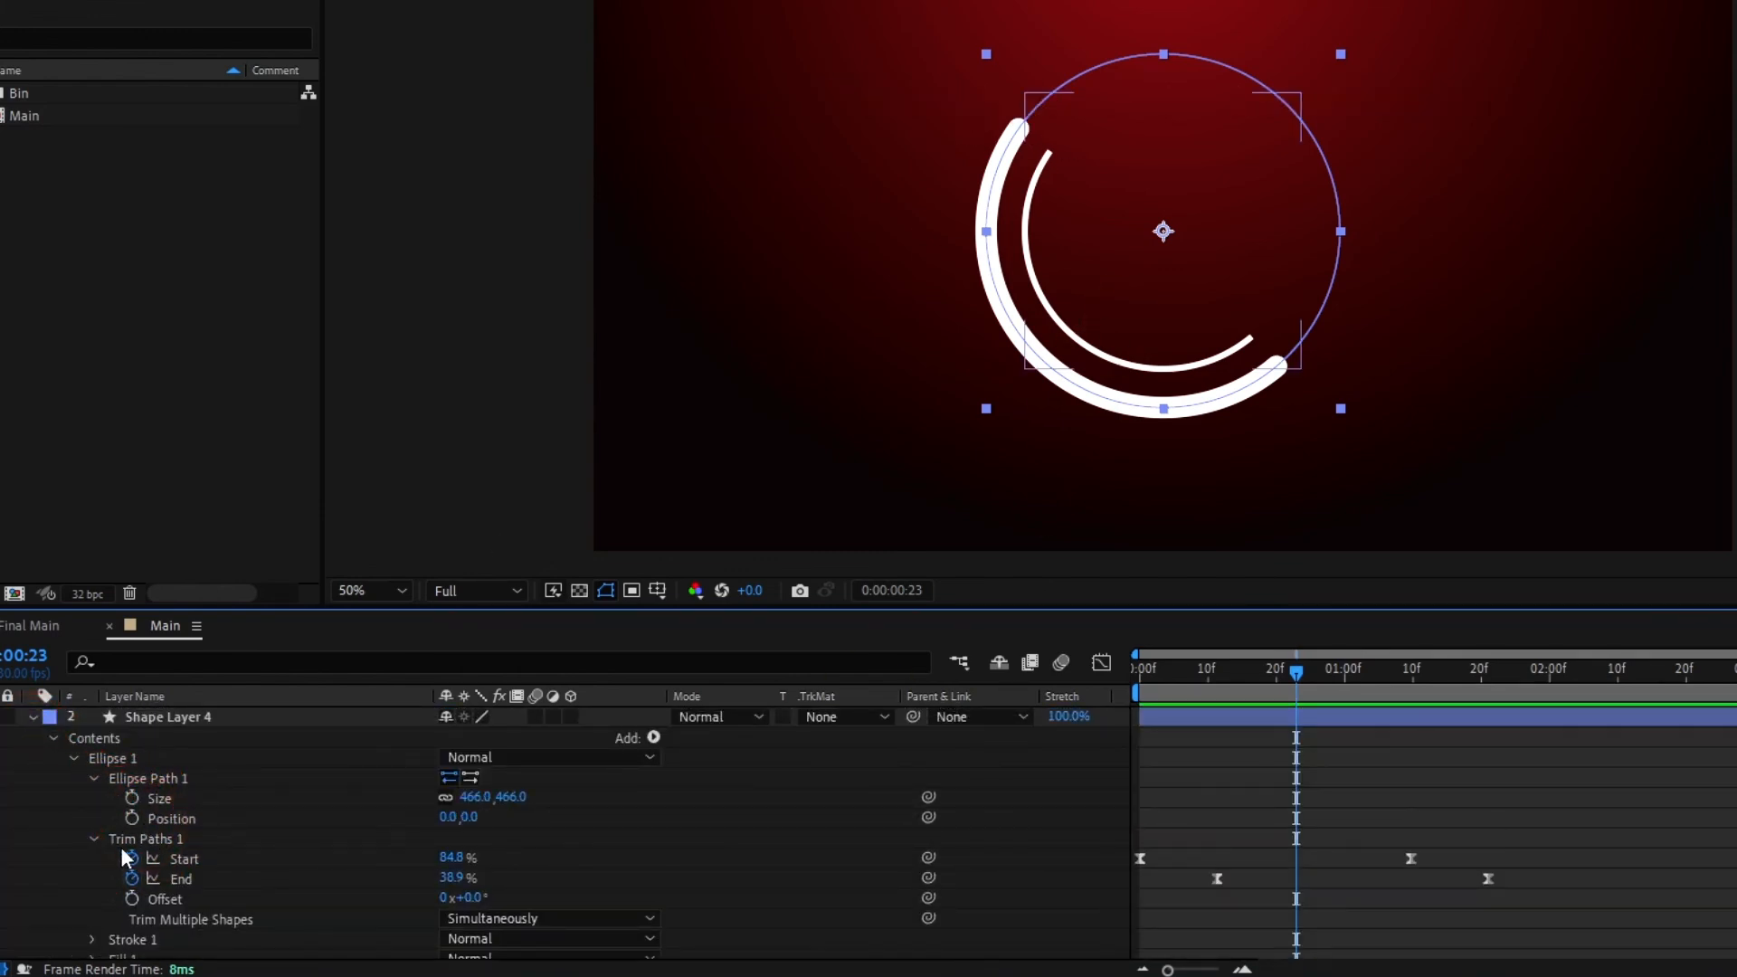
{"action": "scroll", "coordinate": [109, 868], "scroll_direction": "down", "scroll_amount": 4}
{"action": "left_click", "coordinate": [89, 820]}
{"action": "scroll", "coordinate": [271, 832], "scroll_direction": "down", "scroll_amount": 3}
{"action": "left_click", "coordinate": [554, 845]}
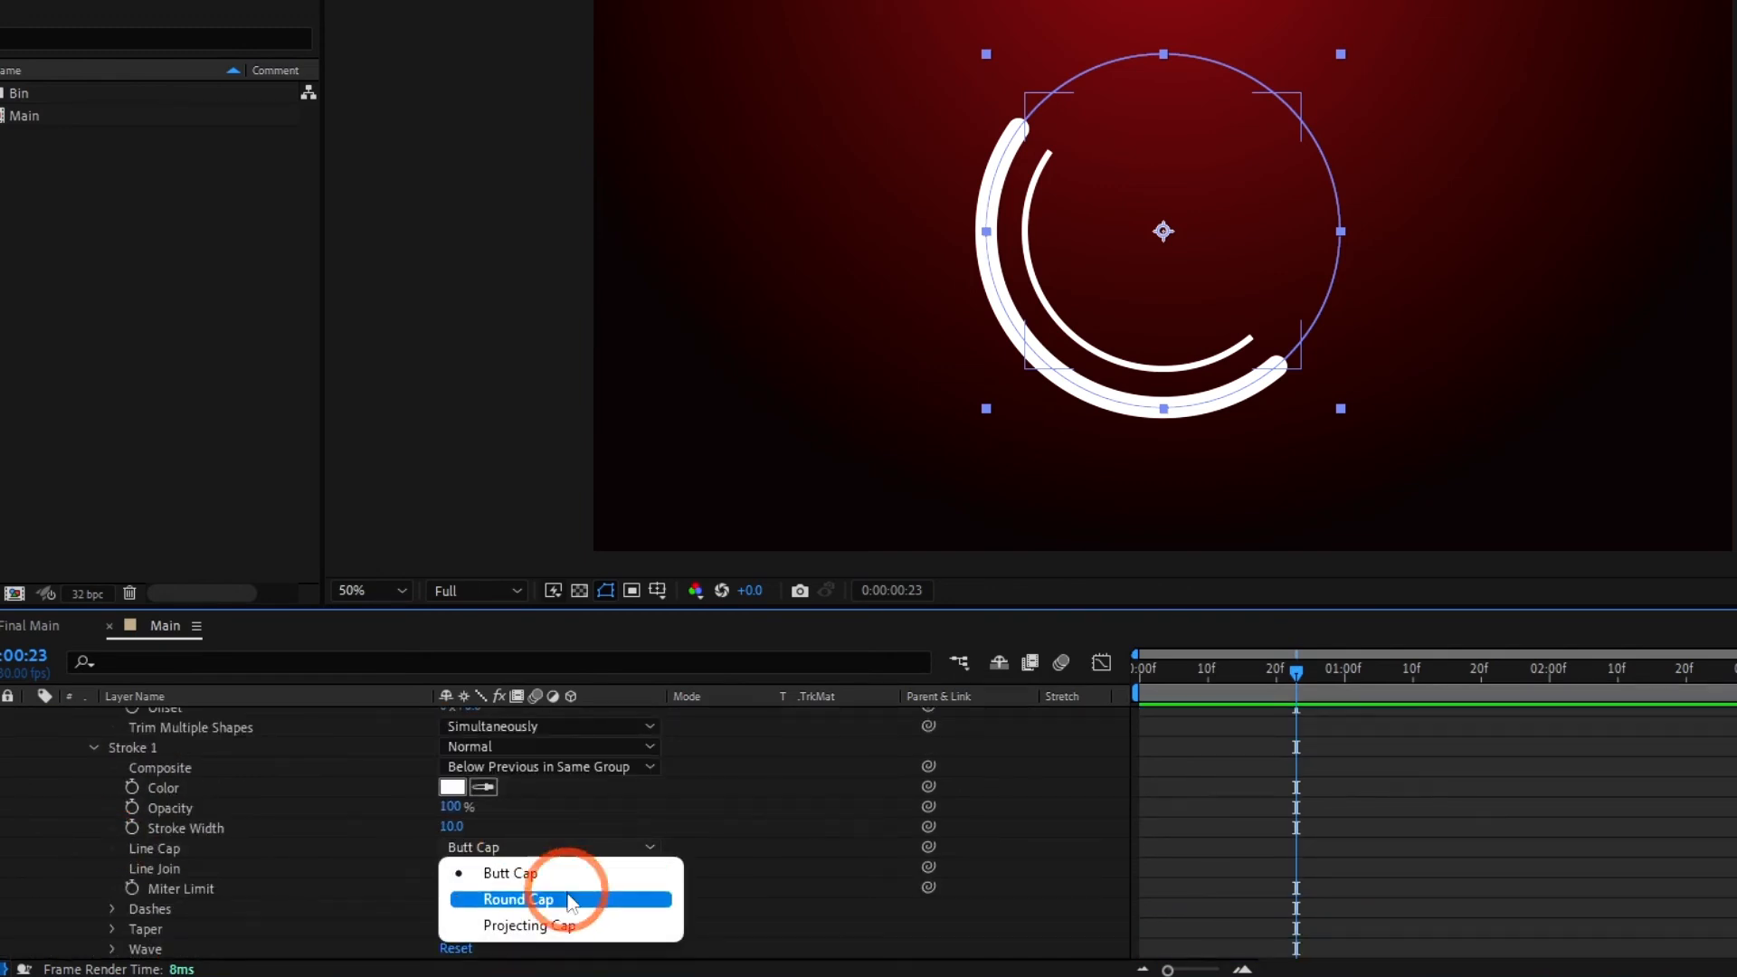
{"action": "left_click", "coordinate": [562, 900]}
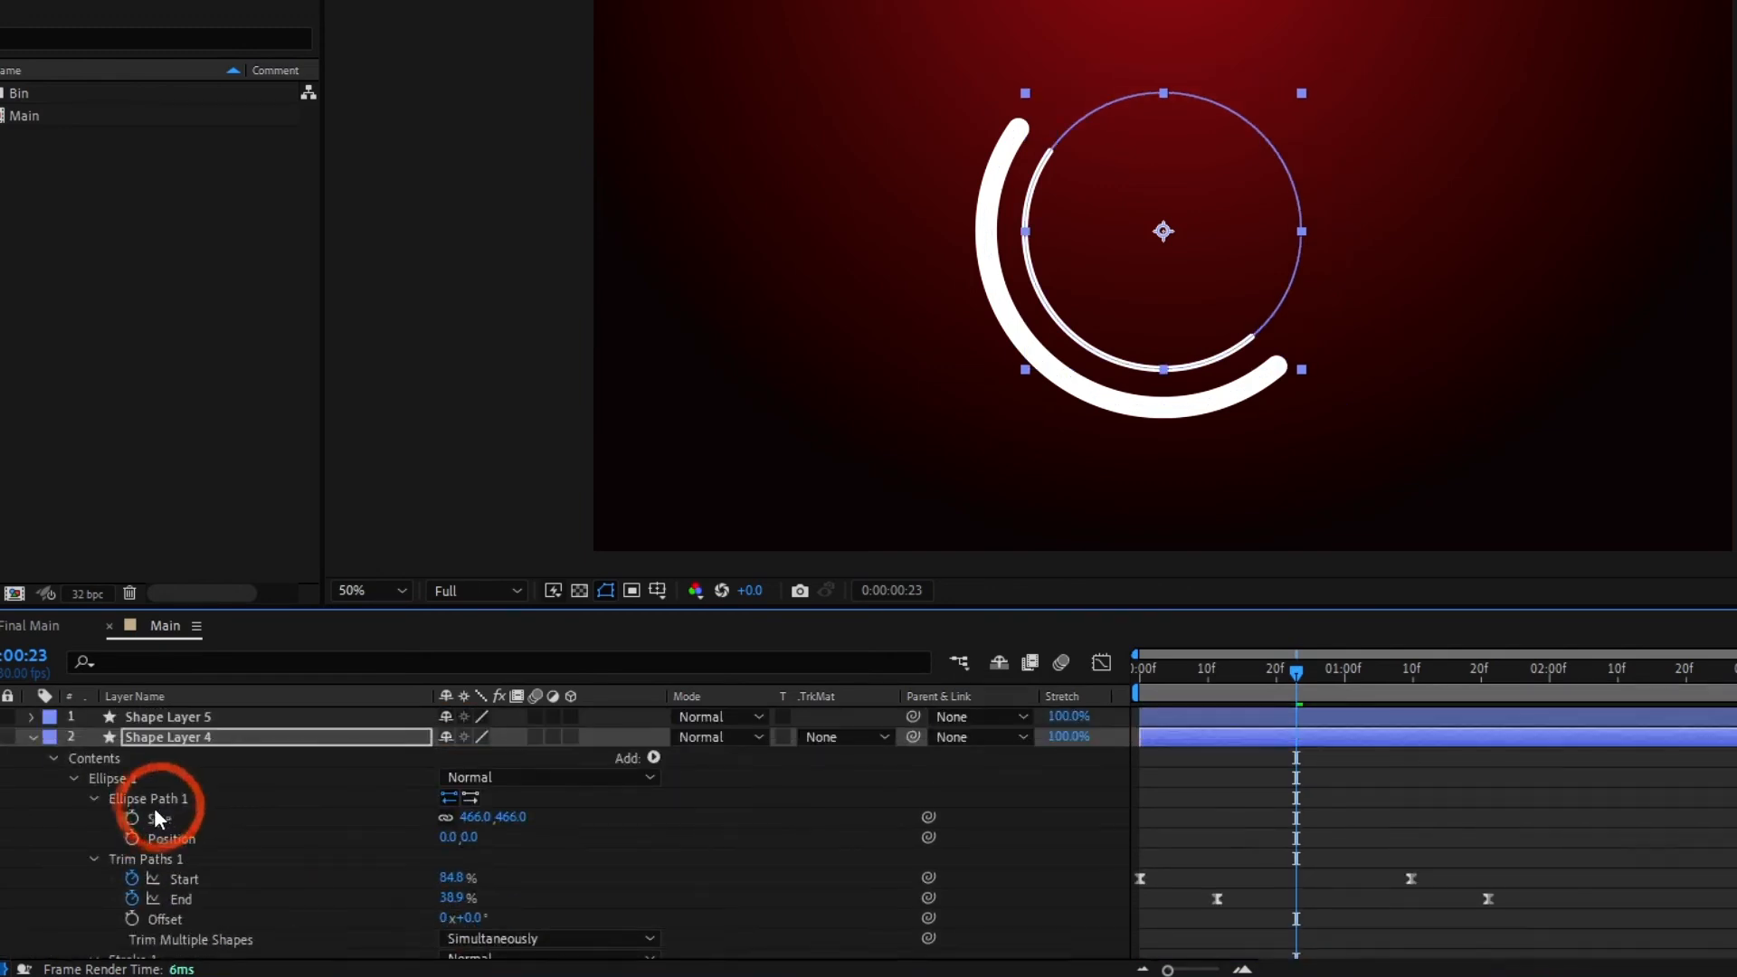
{"action": "left_click", "coordinate": [33, 737]}
{"action": "left_click_drag", "start_coordinate": [1217, 687], "coordinate": [1312, 706]}
{"action": "left_click", "coordinate": [1231, 910]}
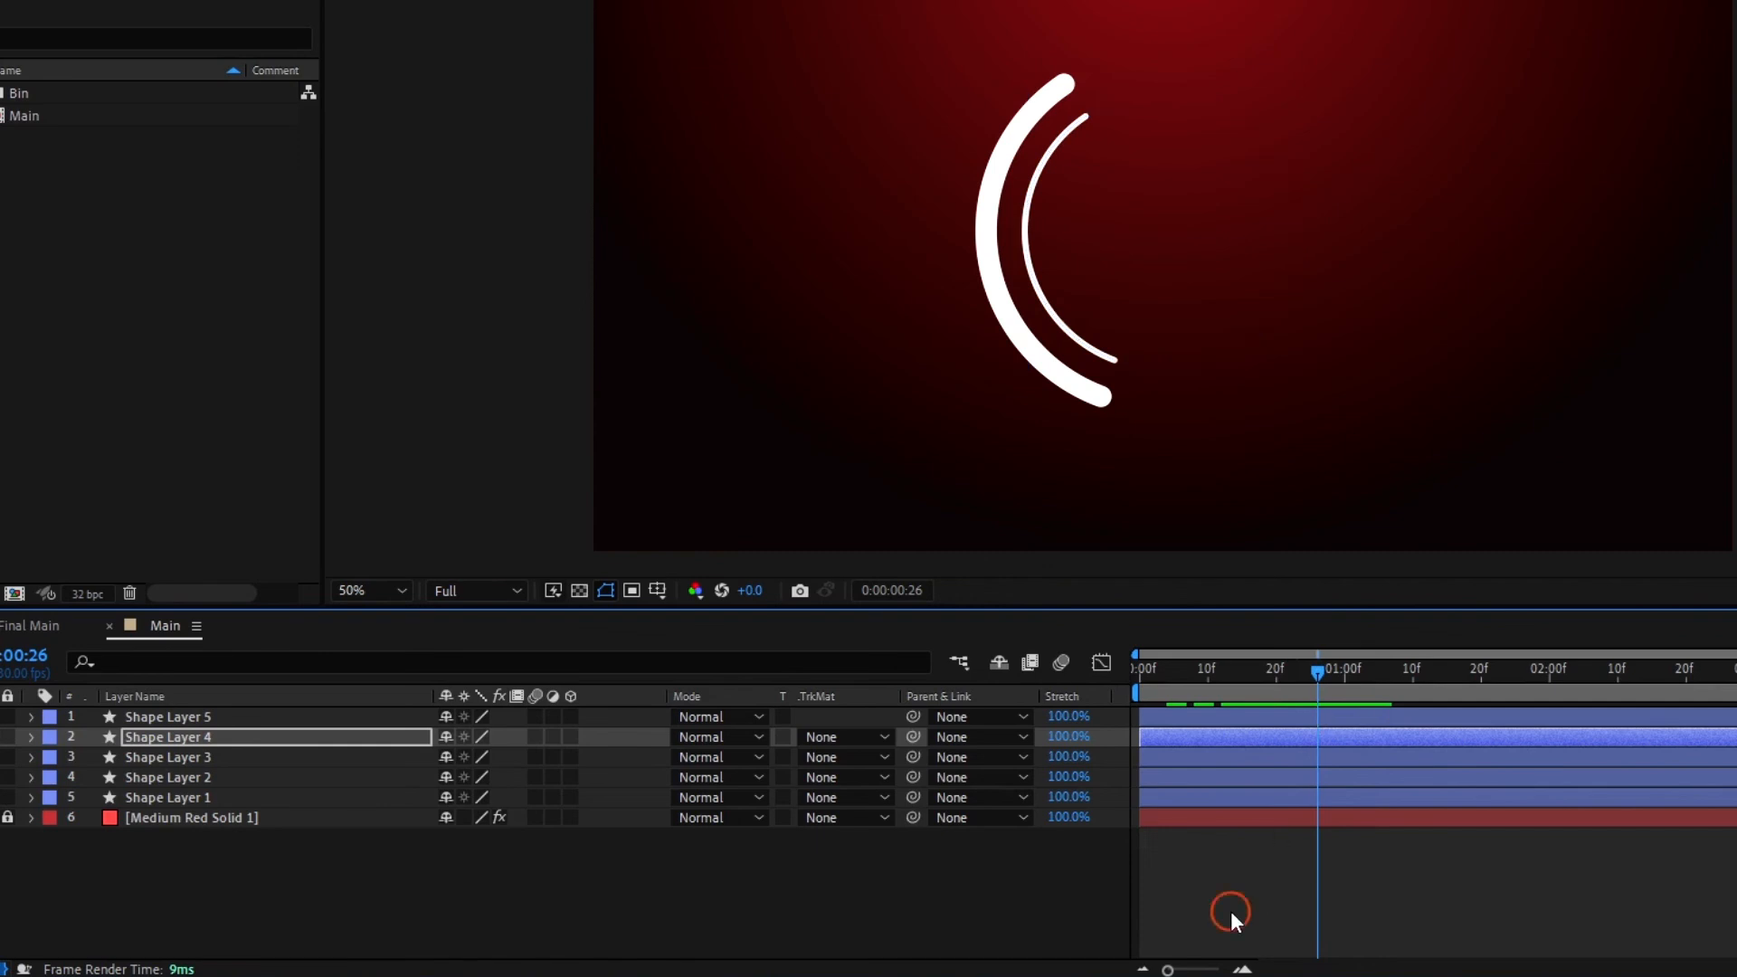
Step: Set Shape Layer 5's rotation to 180° and preview the two arcs from the first frame
{"action": "left_click", "coordinate": [183, 717]}
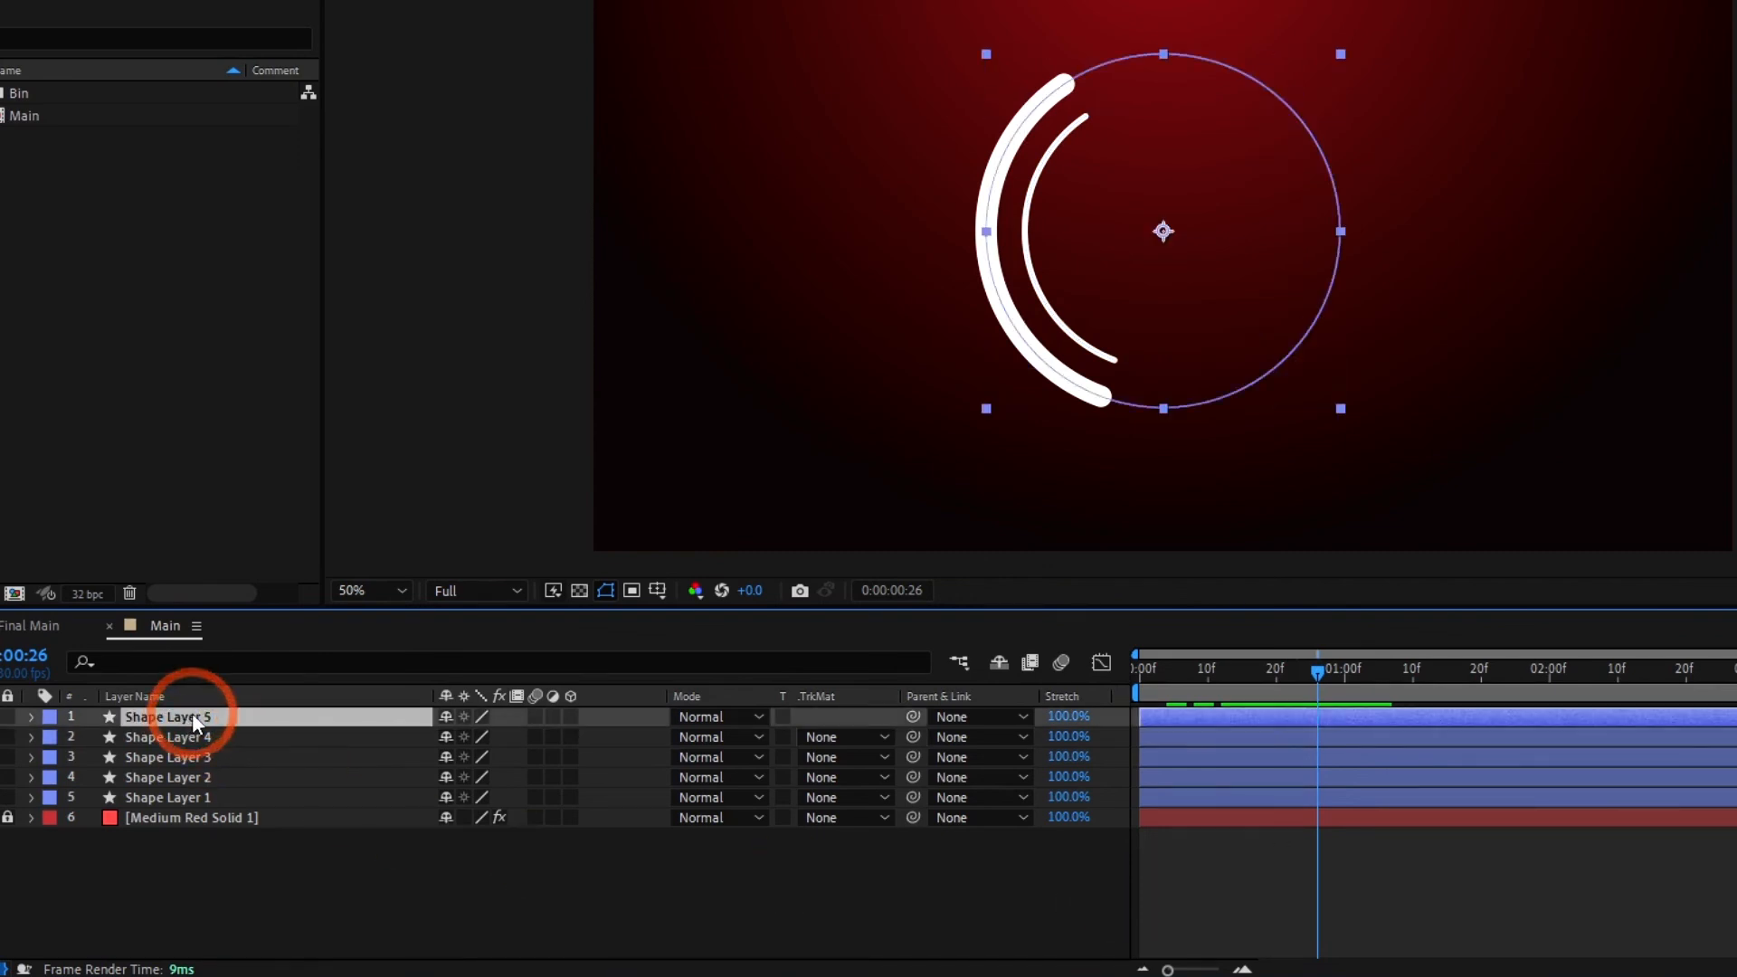
{"action": "key", "text": "r"}
{"action": "left_click", "coordinate": [472, 738]}
{"action": "type", "text": "180"}
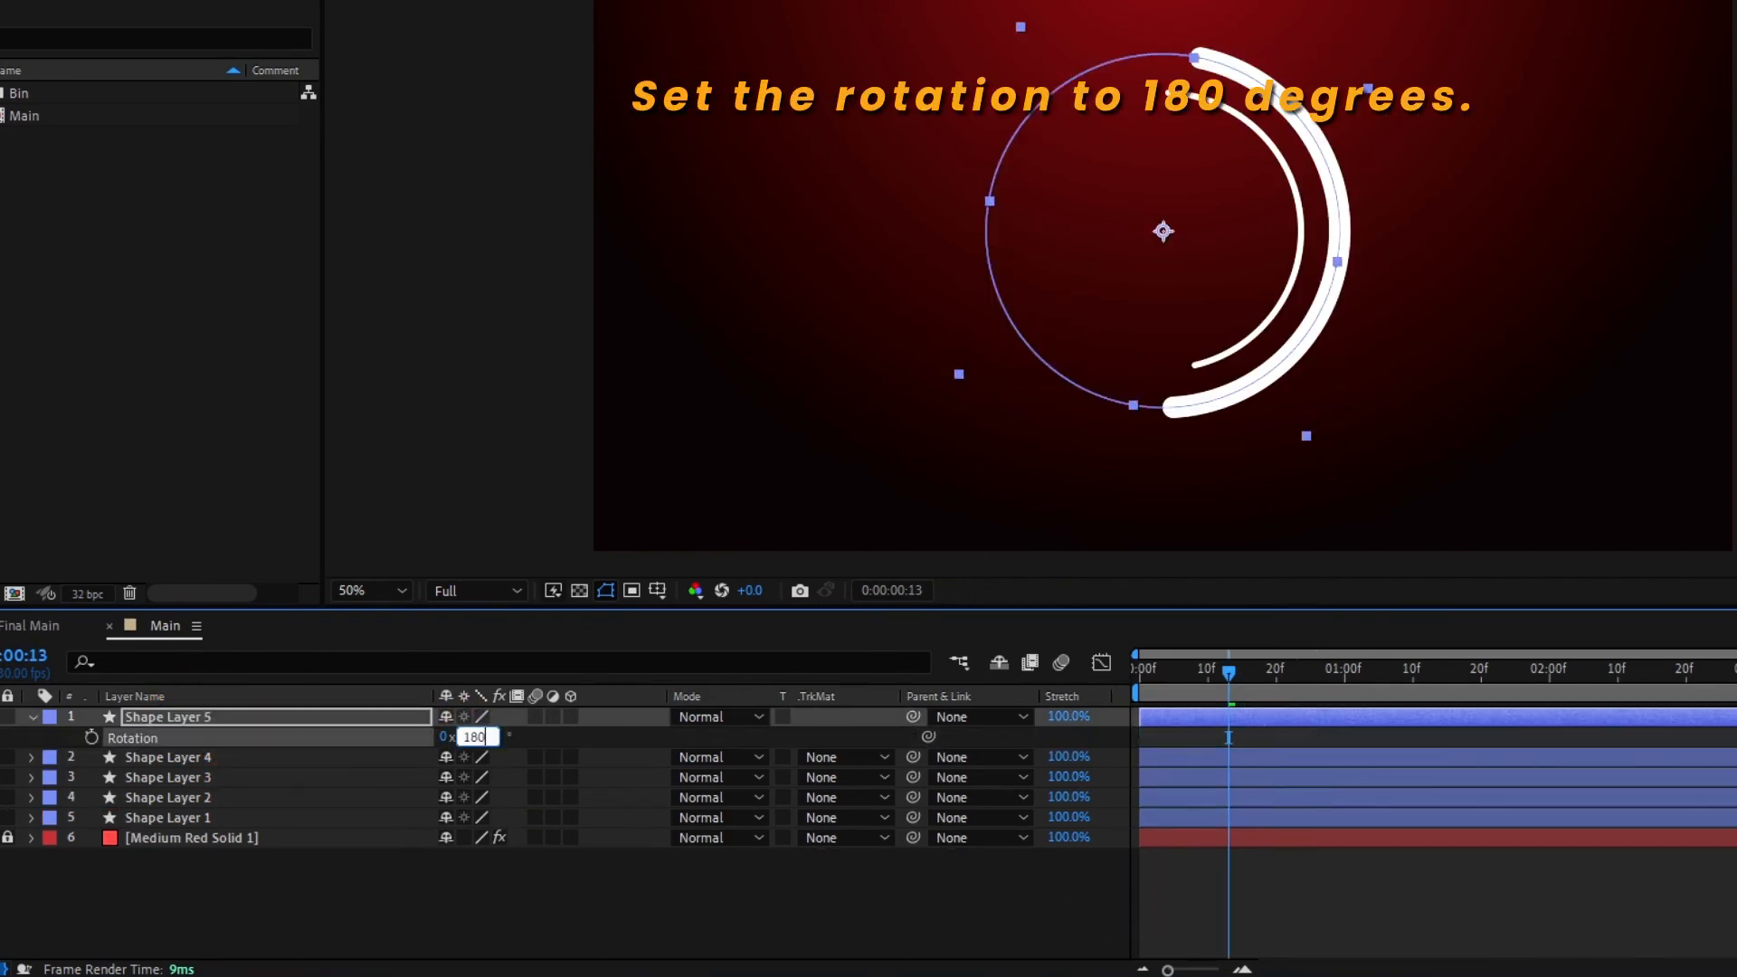
{"action": "key", "text": "Return"}
{"action": "left_click_drag", "start_coordinate": [1229, 672], "coordinate": [682, 896]}
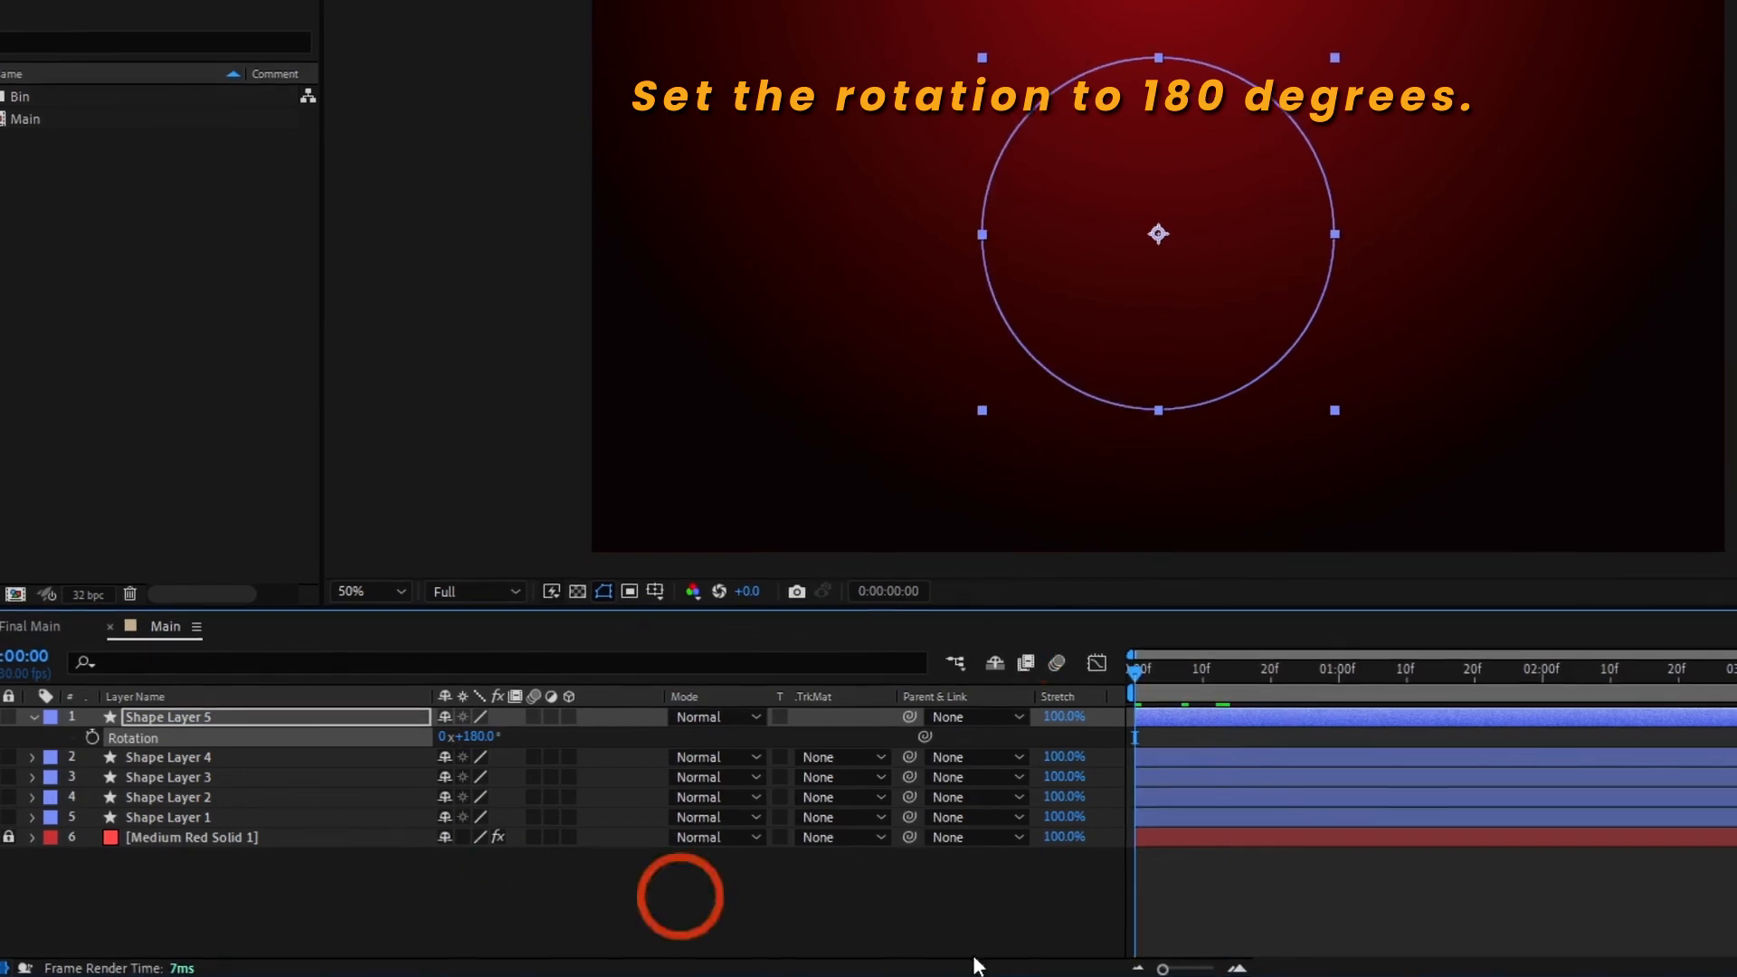
{"action": "key", "text": "space"}
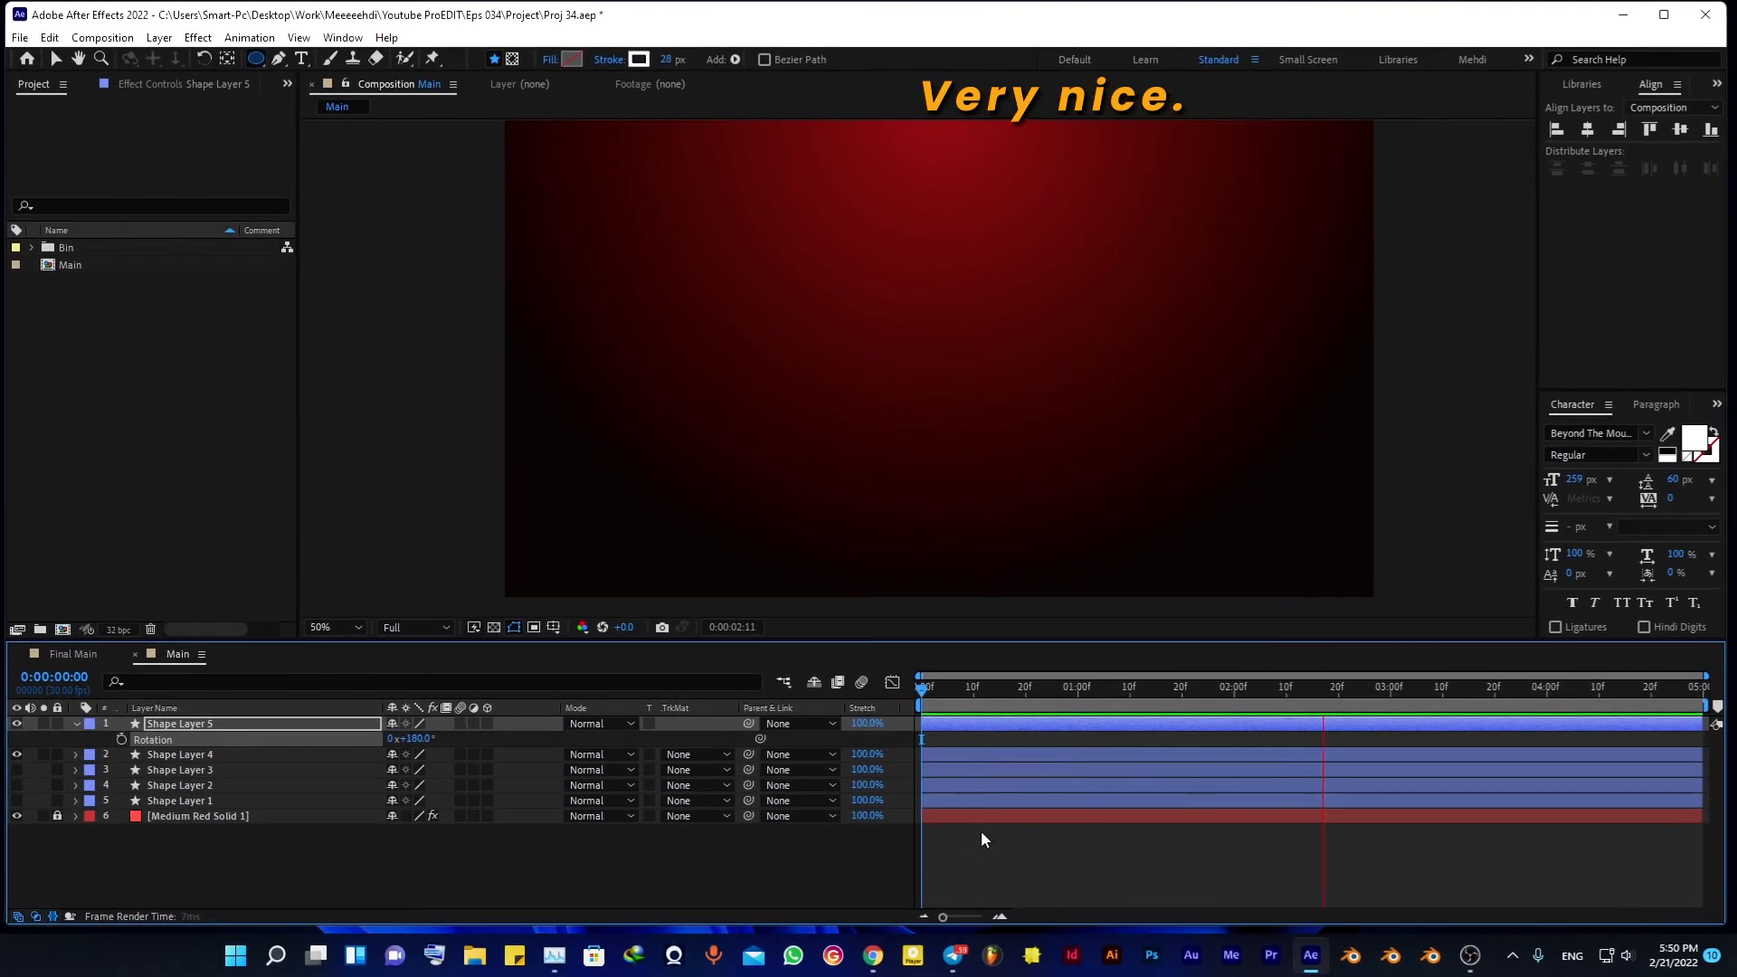
Step: Preview Pre-comp 3 together with Shape Layers 1, 2 and 3 from the first frame
{"action": "double_click", "coordinate": [980, 878]}
{"action": "key", "text": "space"}
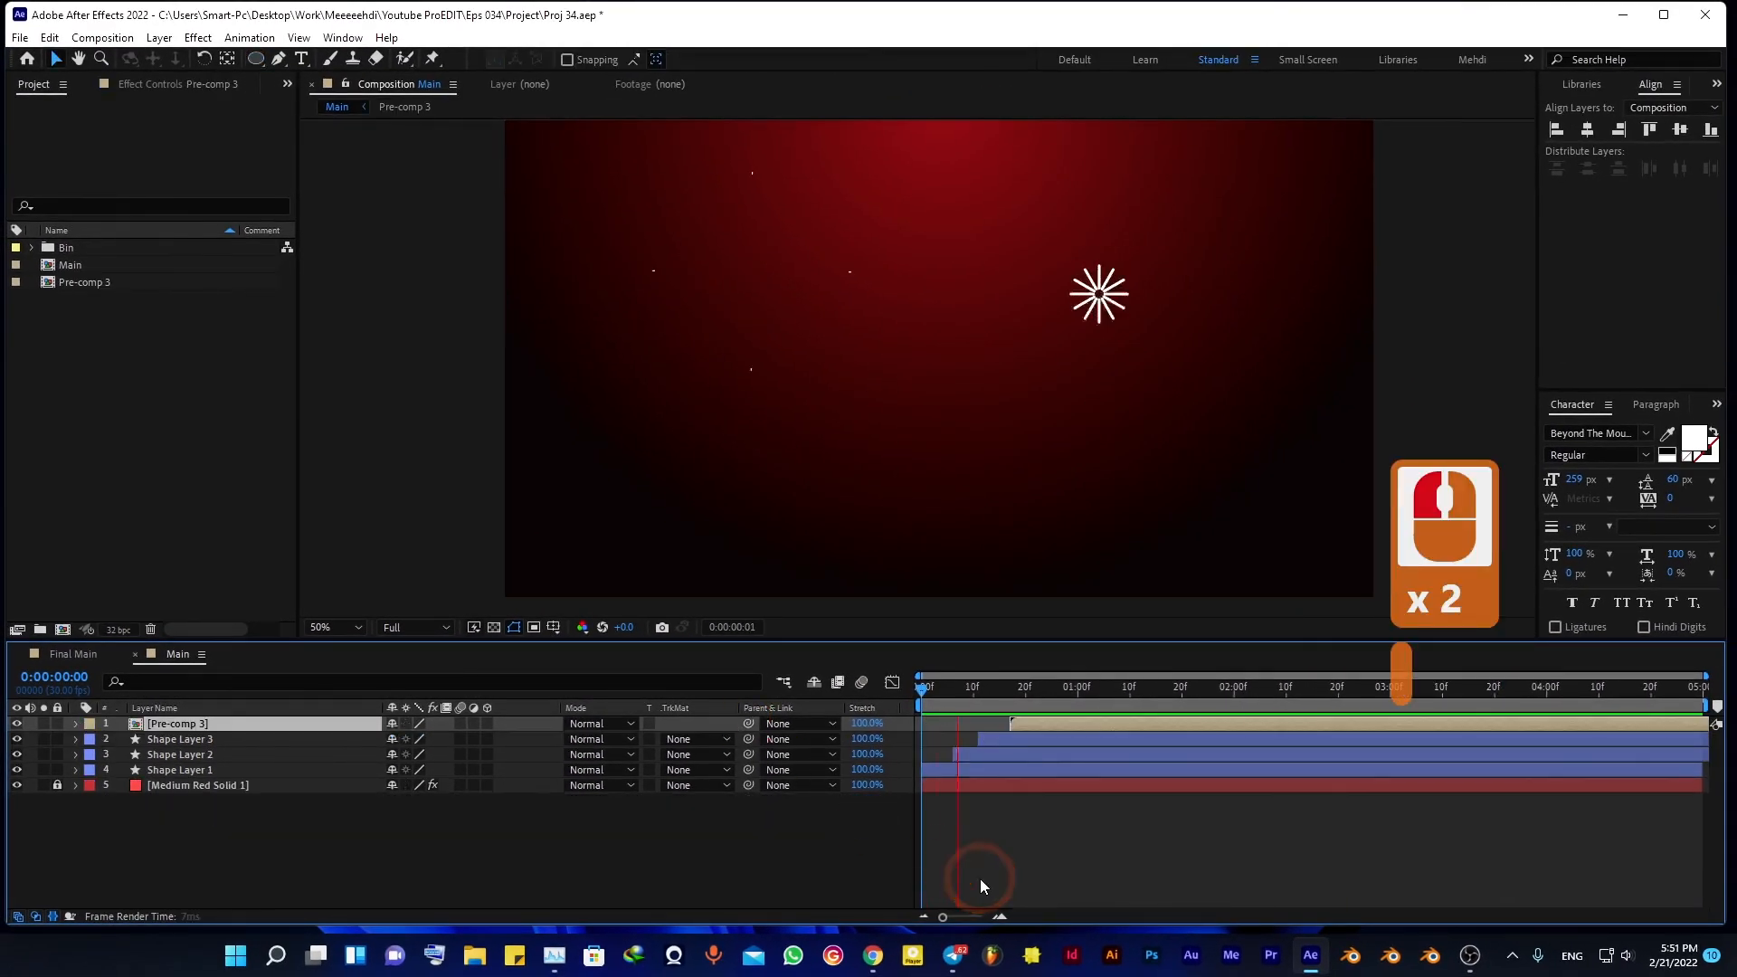